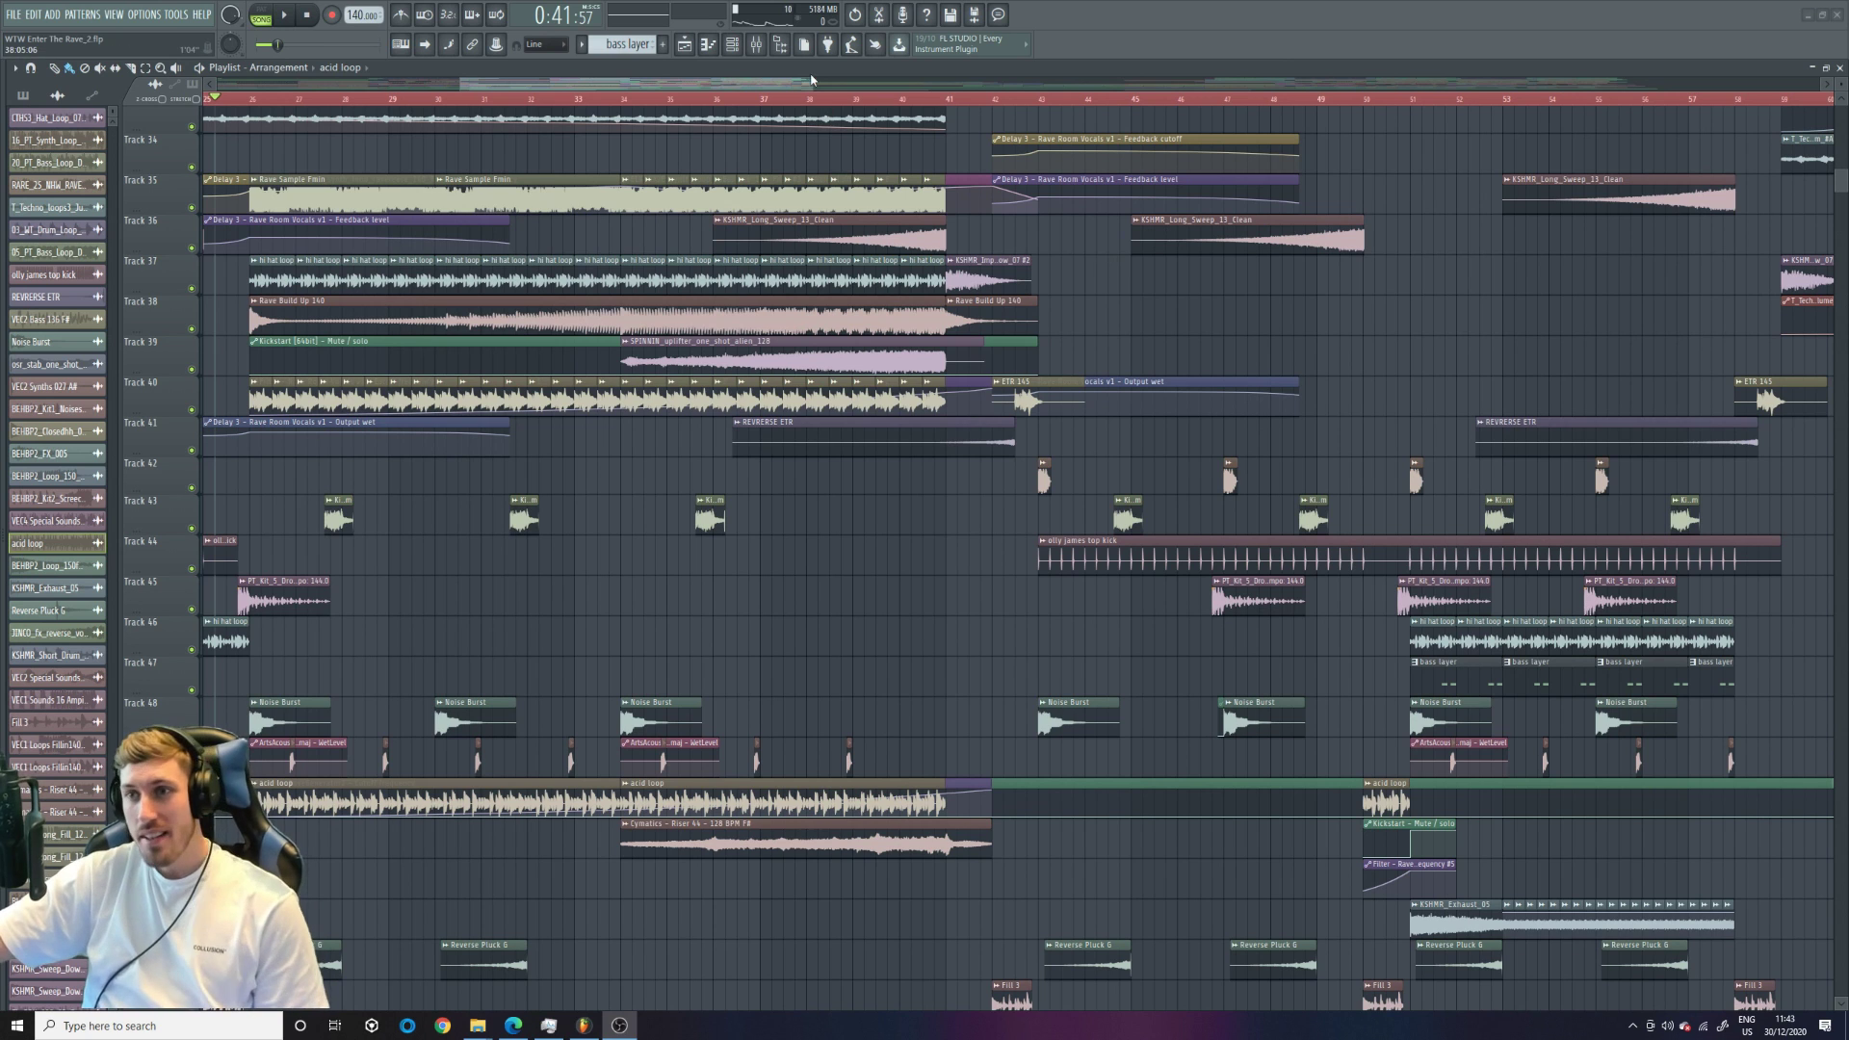
- Examine the build-up and drop sections in the playlist, covering both the upper and lower tracks
{"action": "left_click_drag", "start_coordinate": [813, 84], "coordinate": [754, 82]}
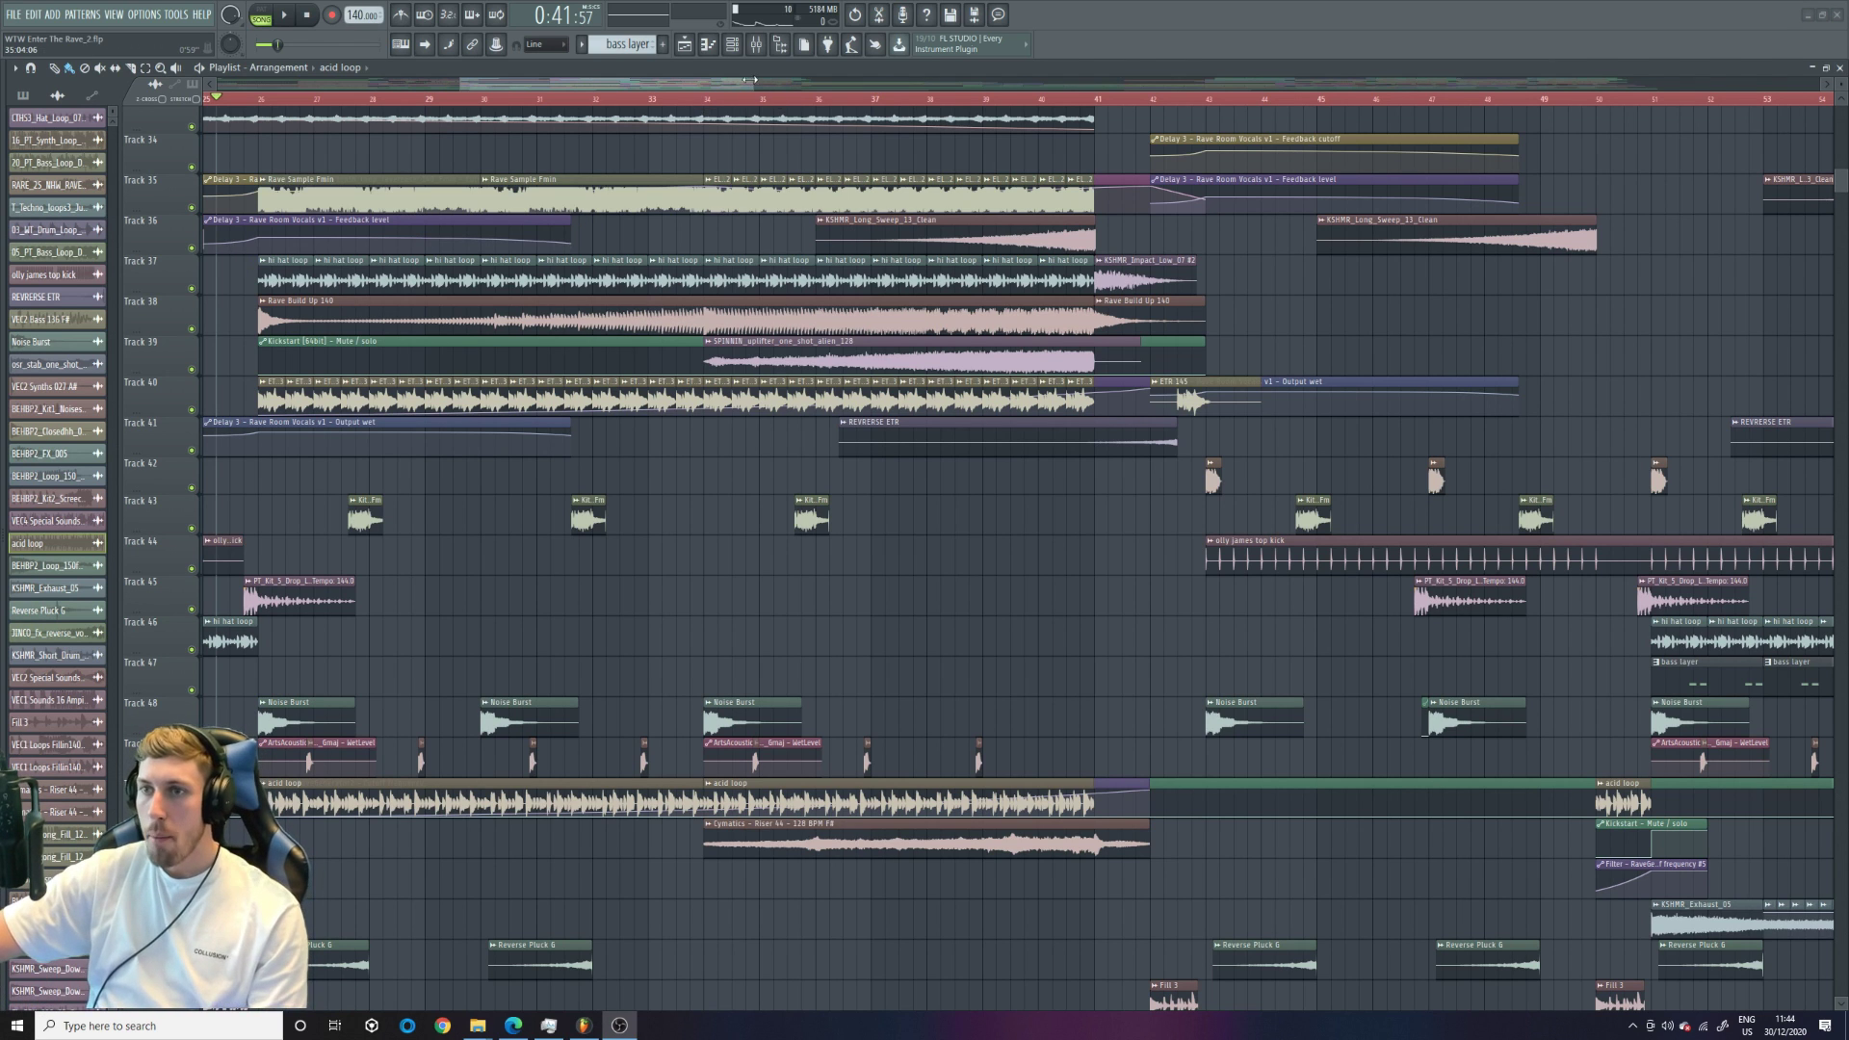
{"action": "left_click_drag", "start_coordinate": [752, 83], "coordinate": [715, 83]}
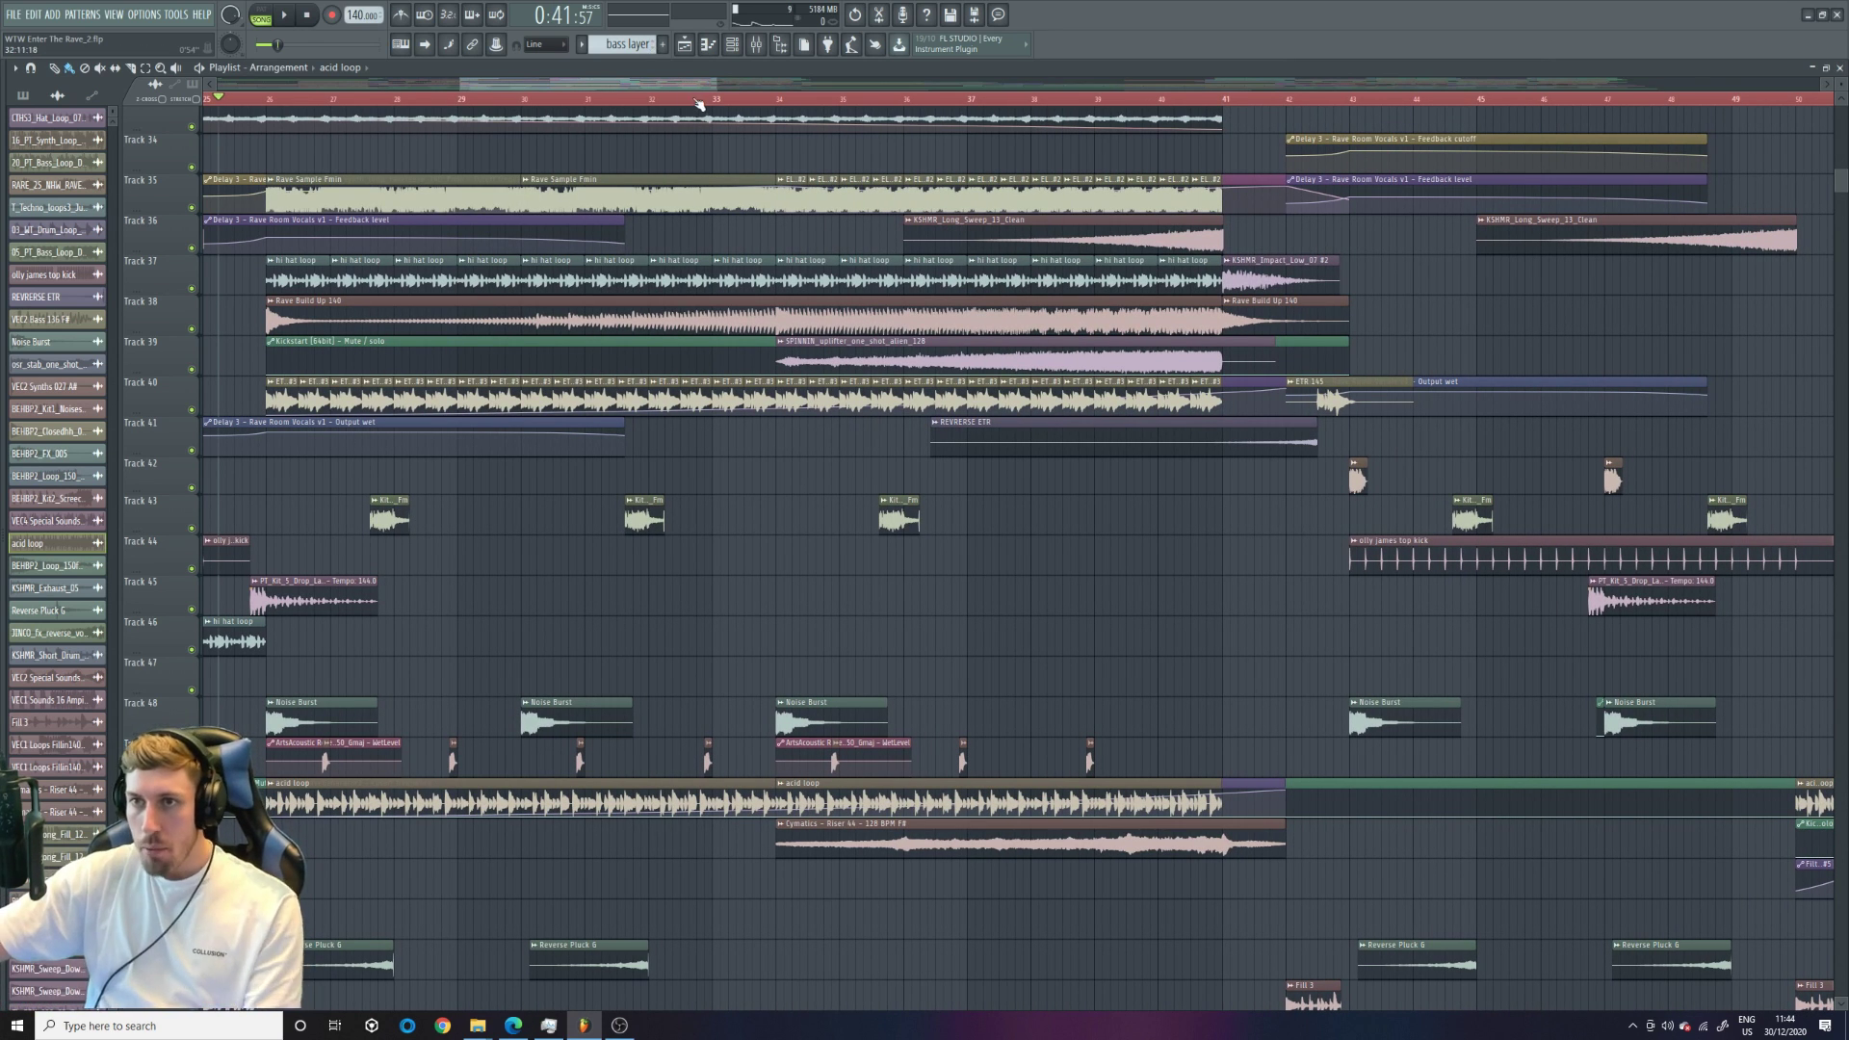
{"action": "left_click_drag", "start_coordinate": [717, 83], "coordinate": [623, 85]}
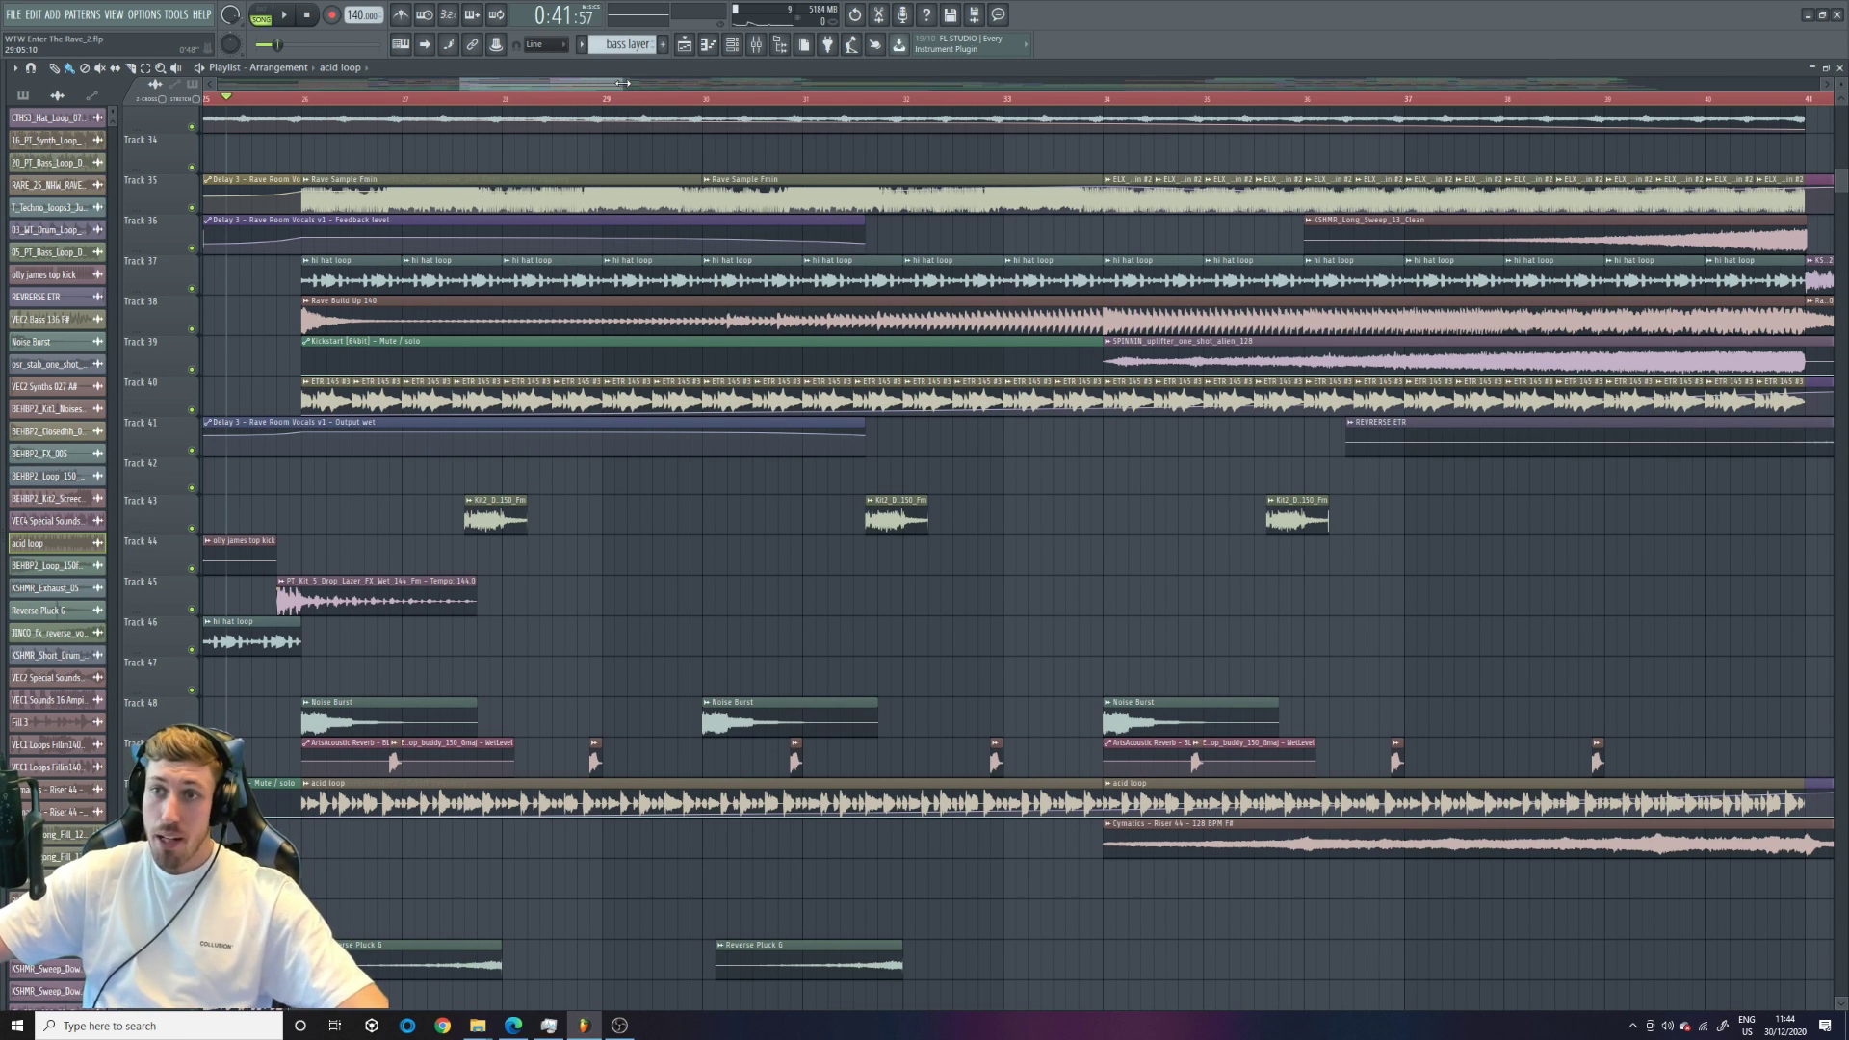
{"action": "left_click_drag", "start_coordinate": [623, 83], "coordinate": [1011, 85]}
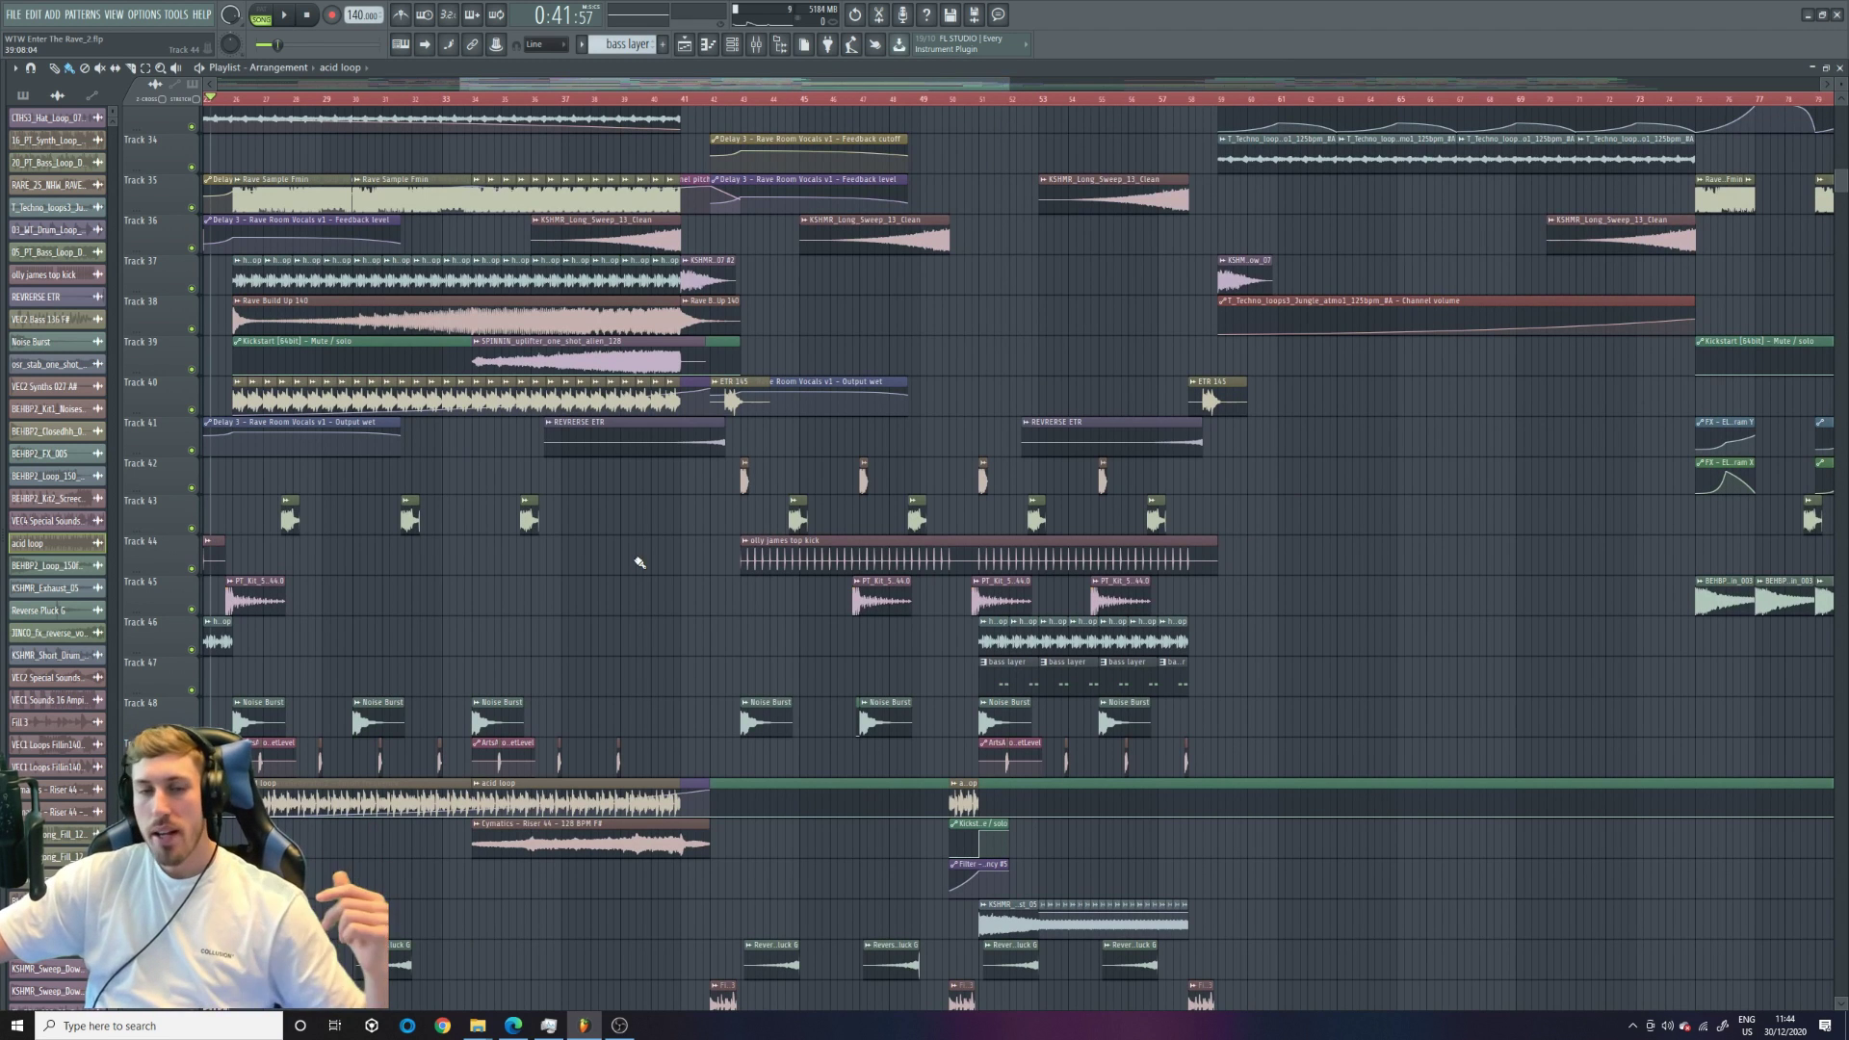
{"action": "left_click_drag", "start_coordinate": [1009, 87], "coordinate": [953, 101]}
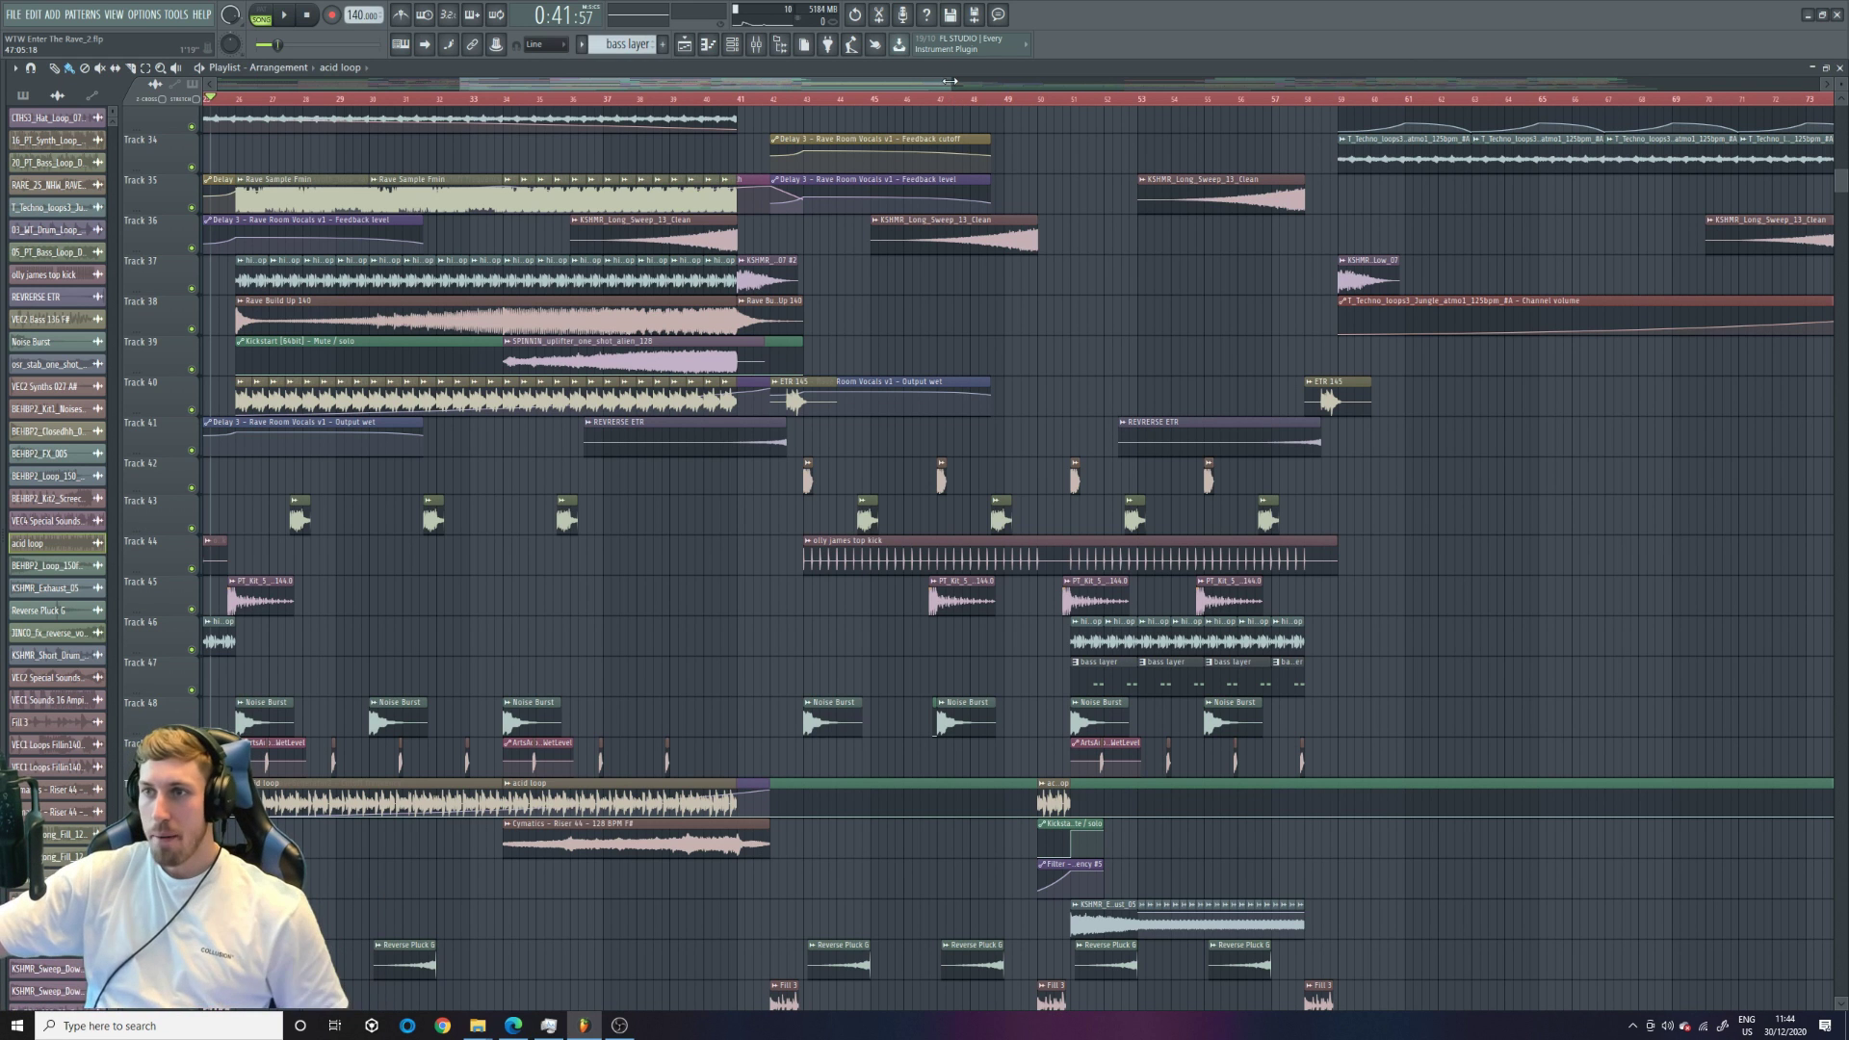
{"action": "left_click_drag", "start_coordinate": [950, 81], "coordinate": [832, 80]}
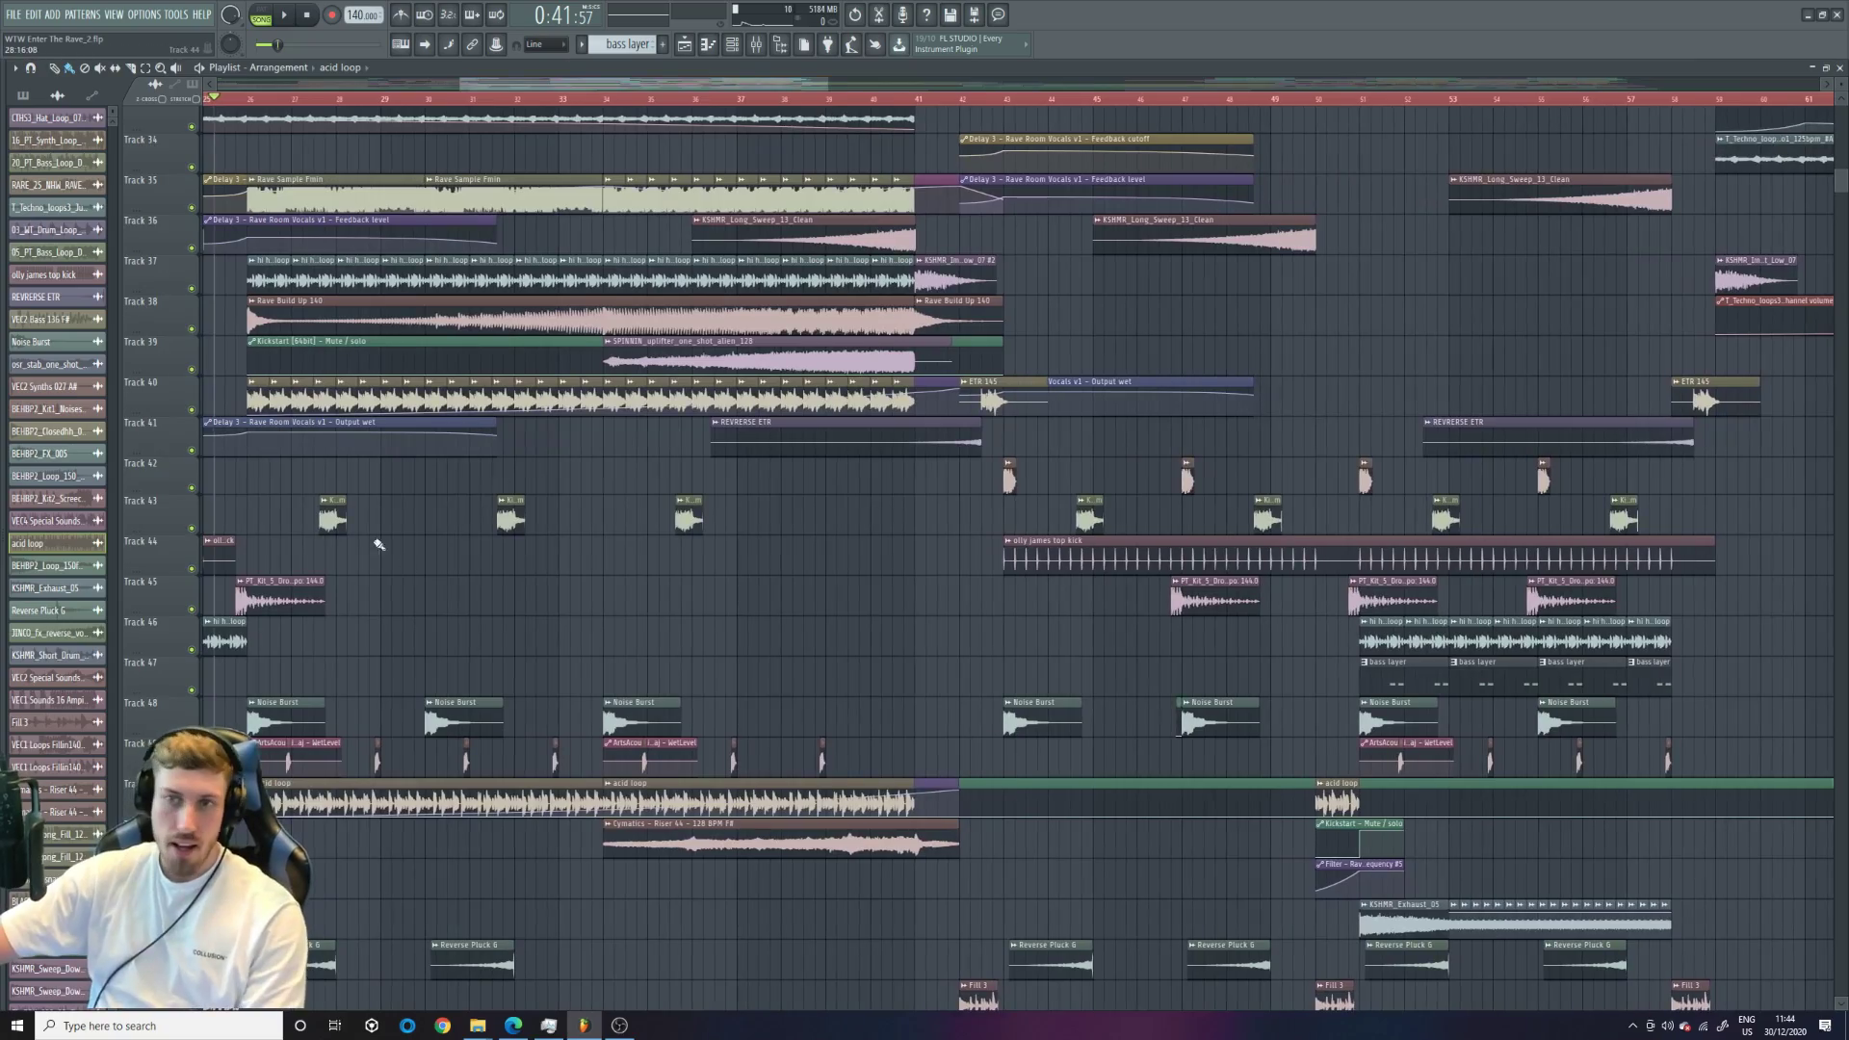
{"action": "scroll", "coordinate": [378, 545], "scroll_direction": "up", "scroll_amount": 6}
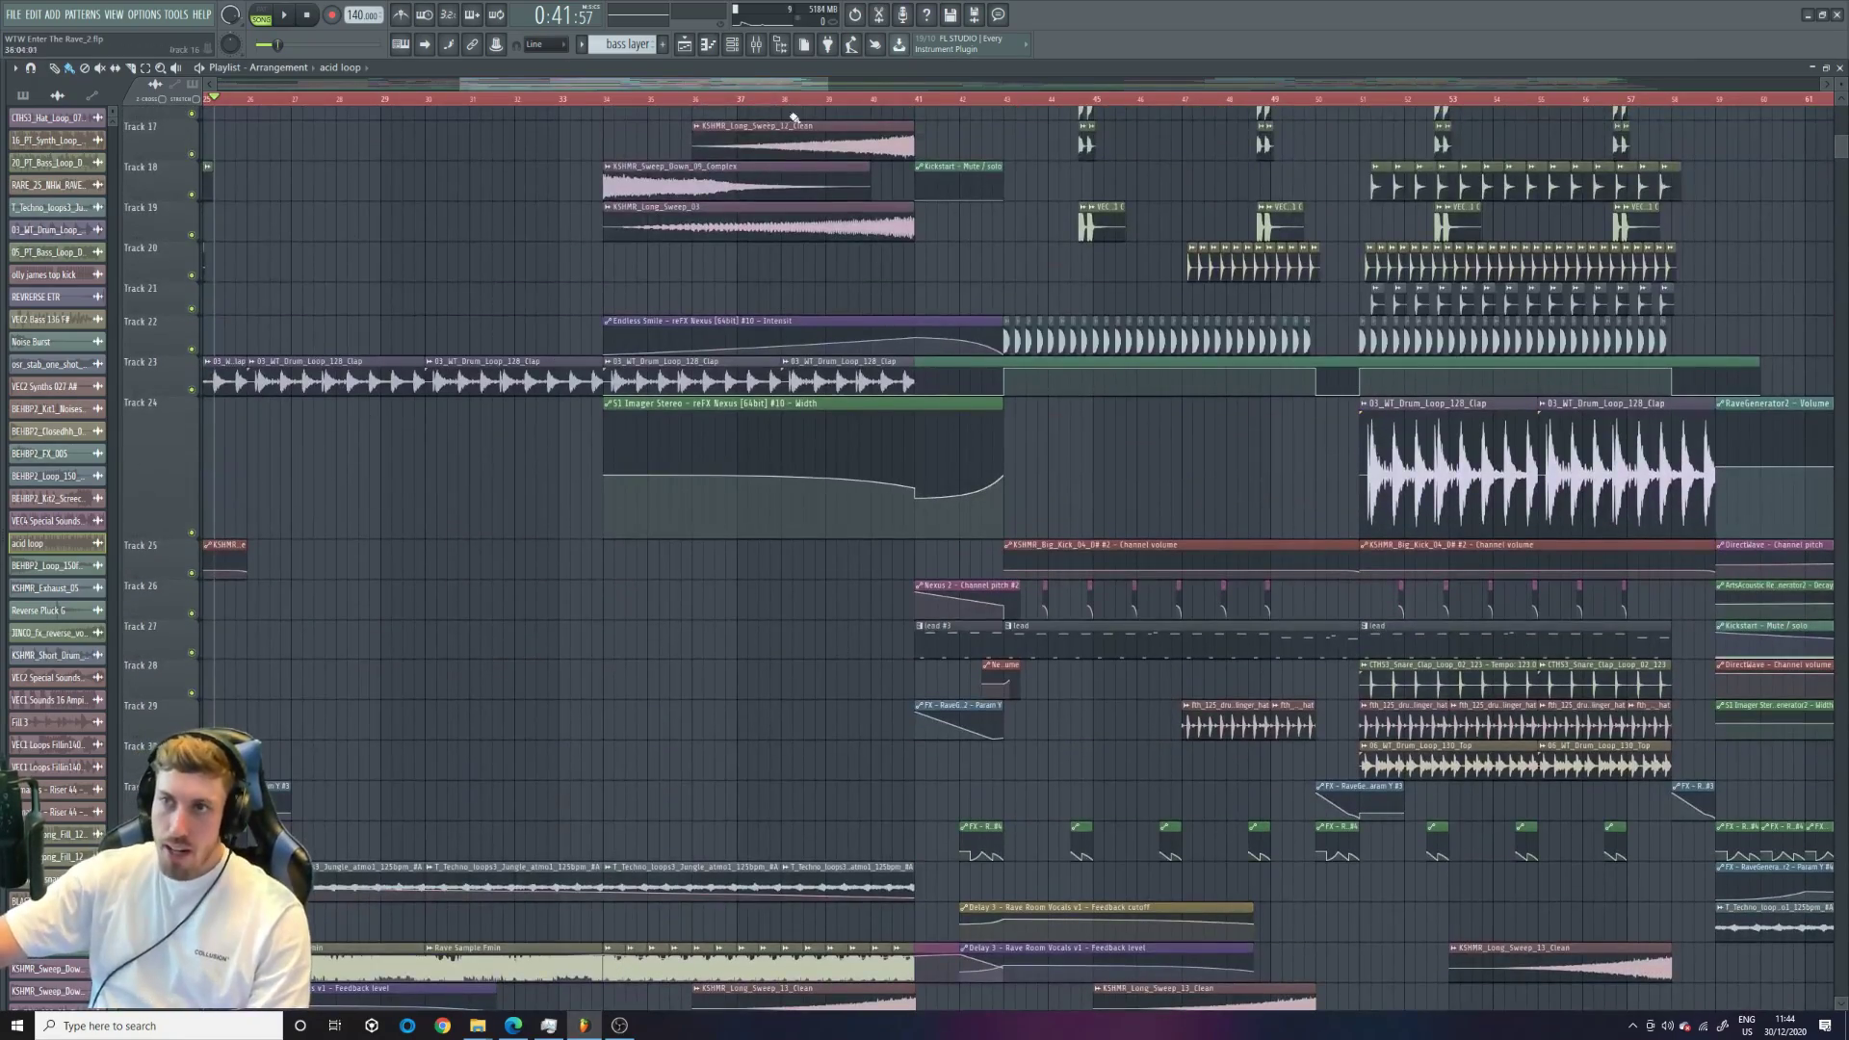
{"action": "left_click_drag", "start_coordinate": [827, 84], "coordinate": [1001, 85]}
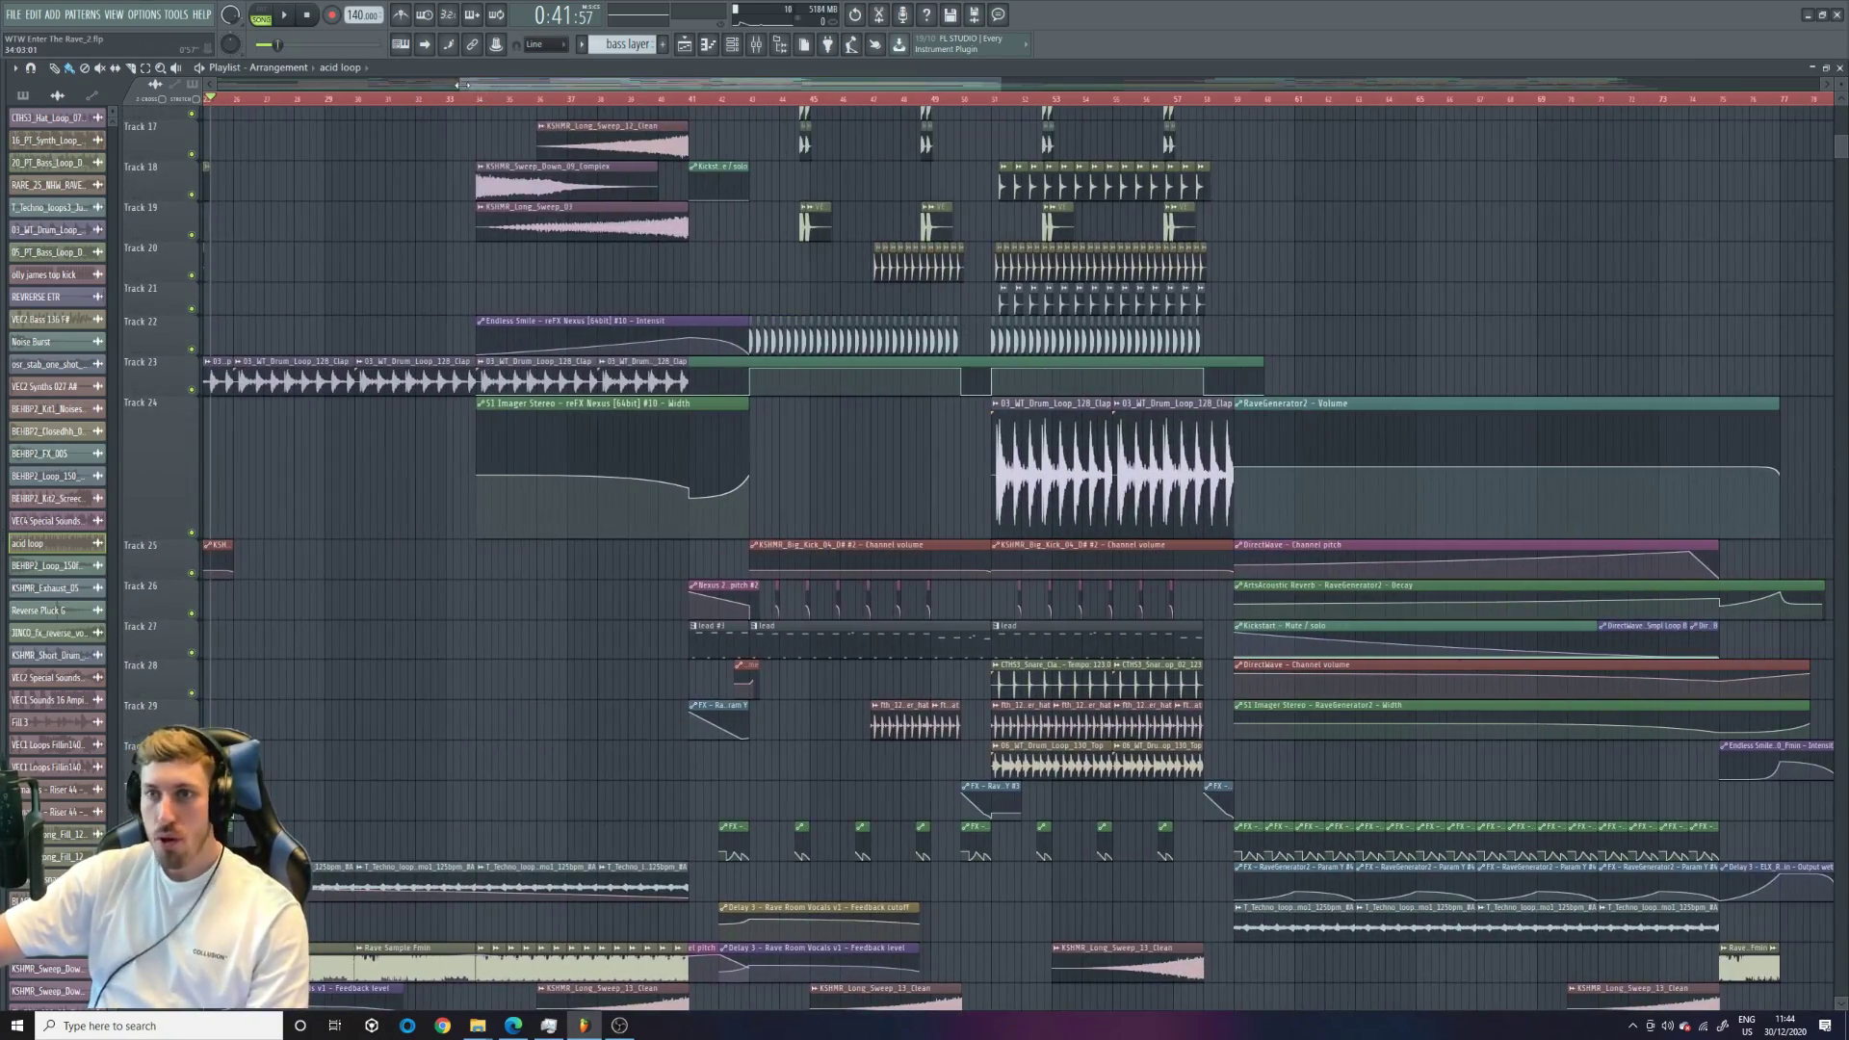
{"action": "left_click_drag", "start_coordinate": [460, 84], "coordinate": [338, 85]}
{"action": "left_click", "coordinate": [306, 100]}
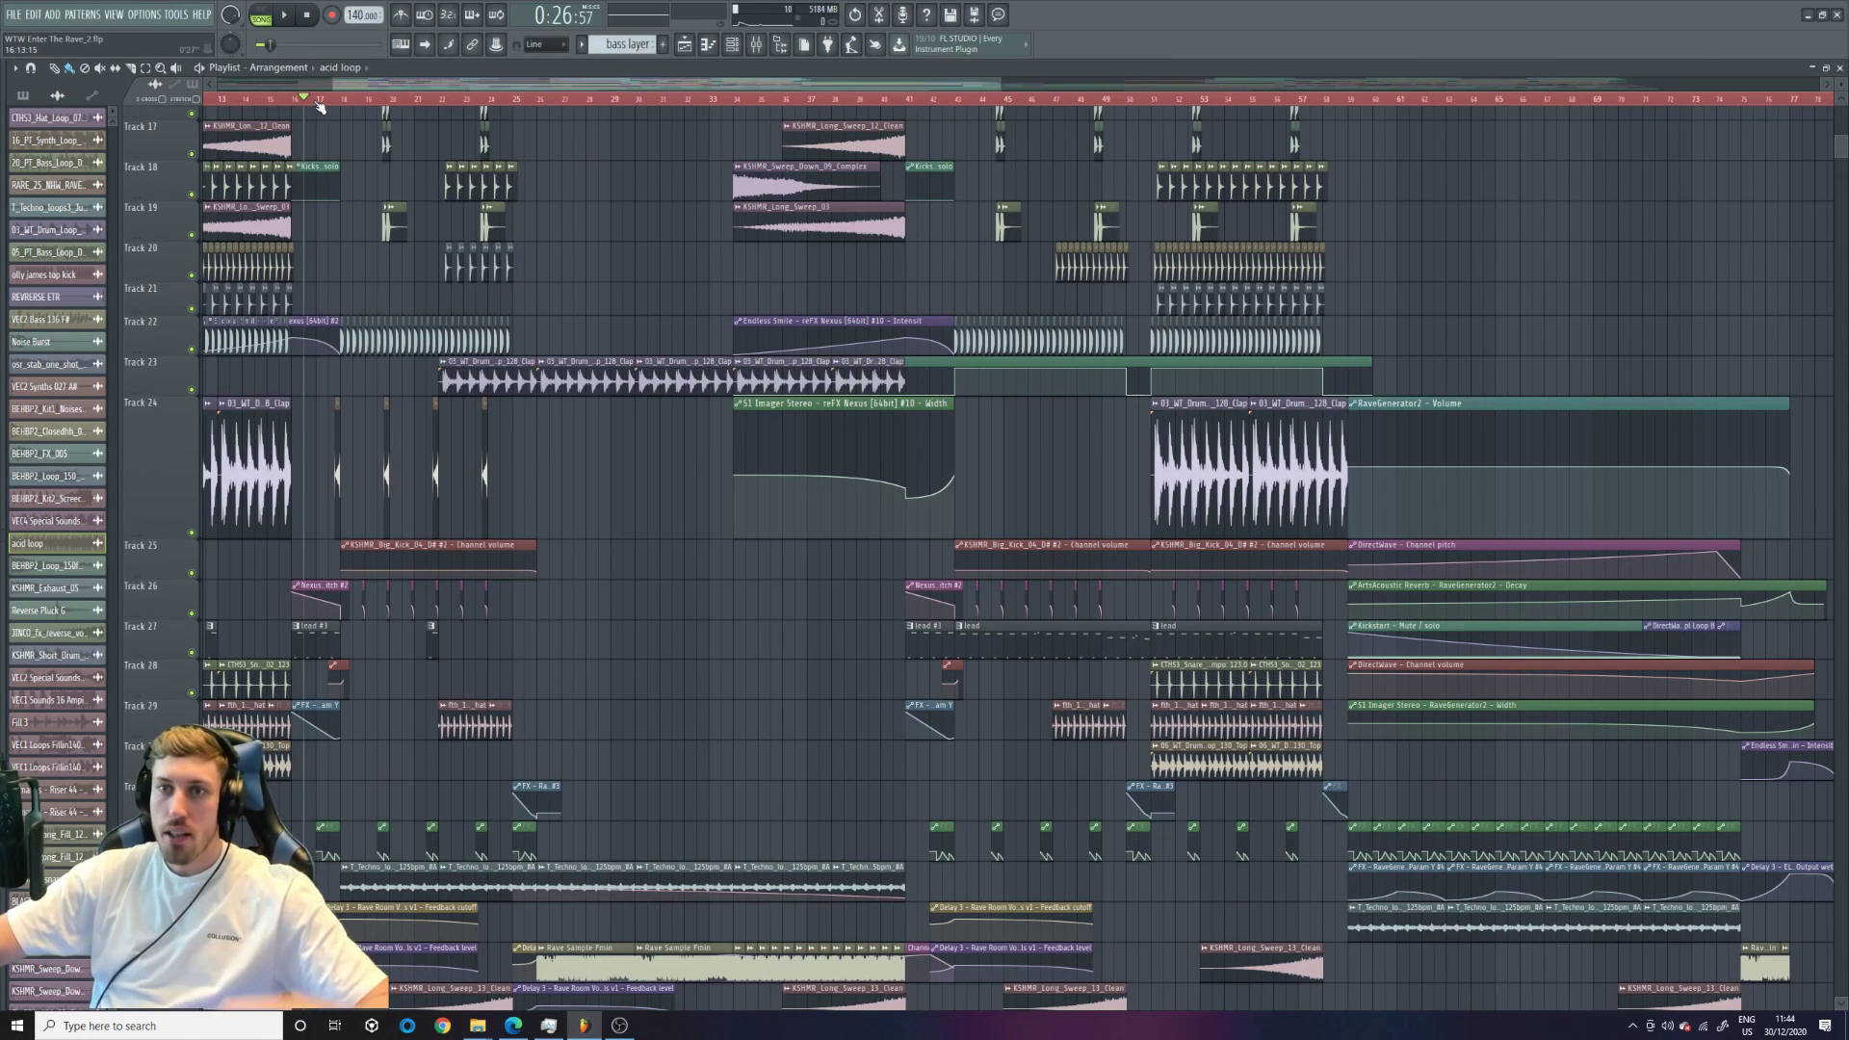
{"action": "double_click", "coordinate": [745, 49]}
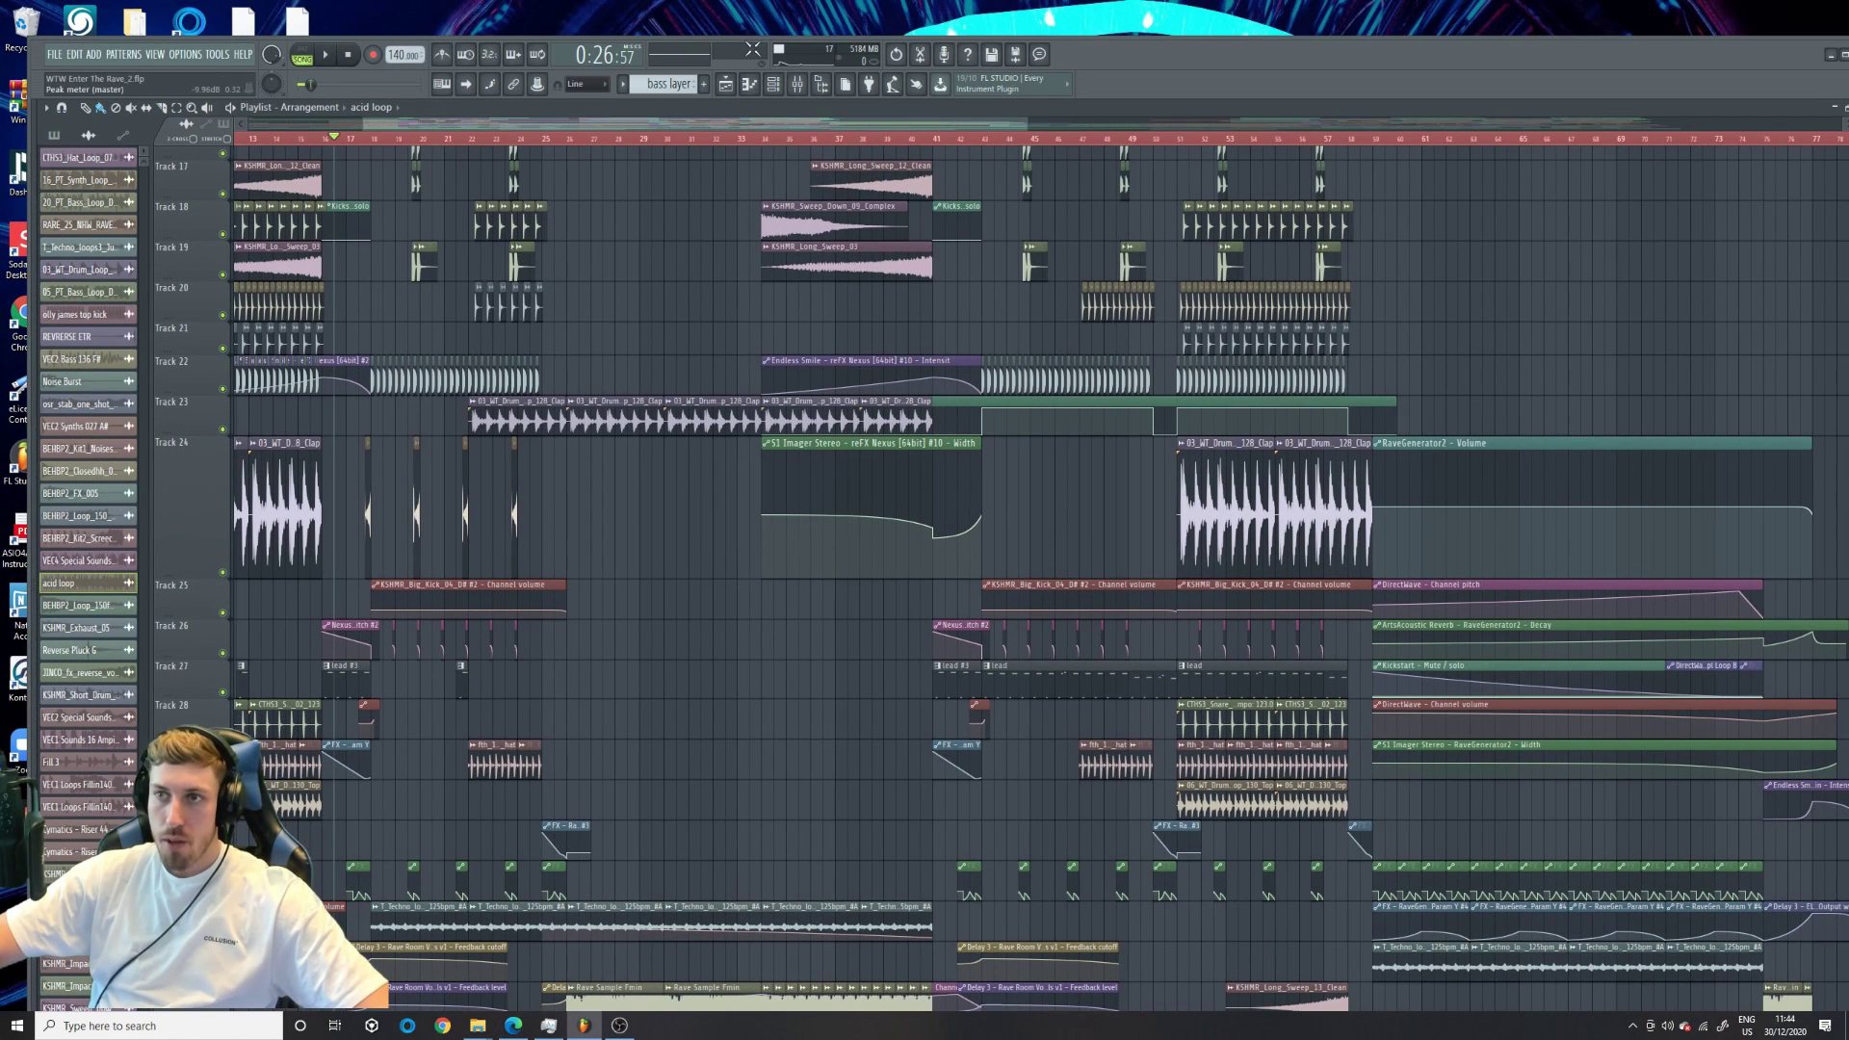
{"action": "left_click", "coordinate": [1843, 56]}
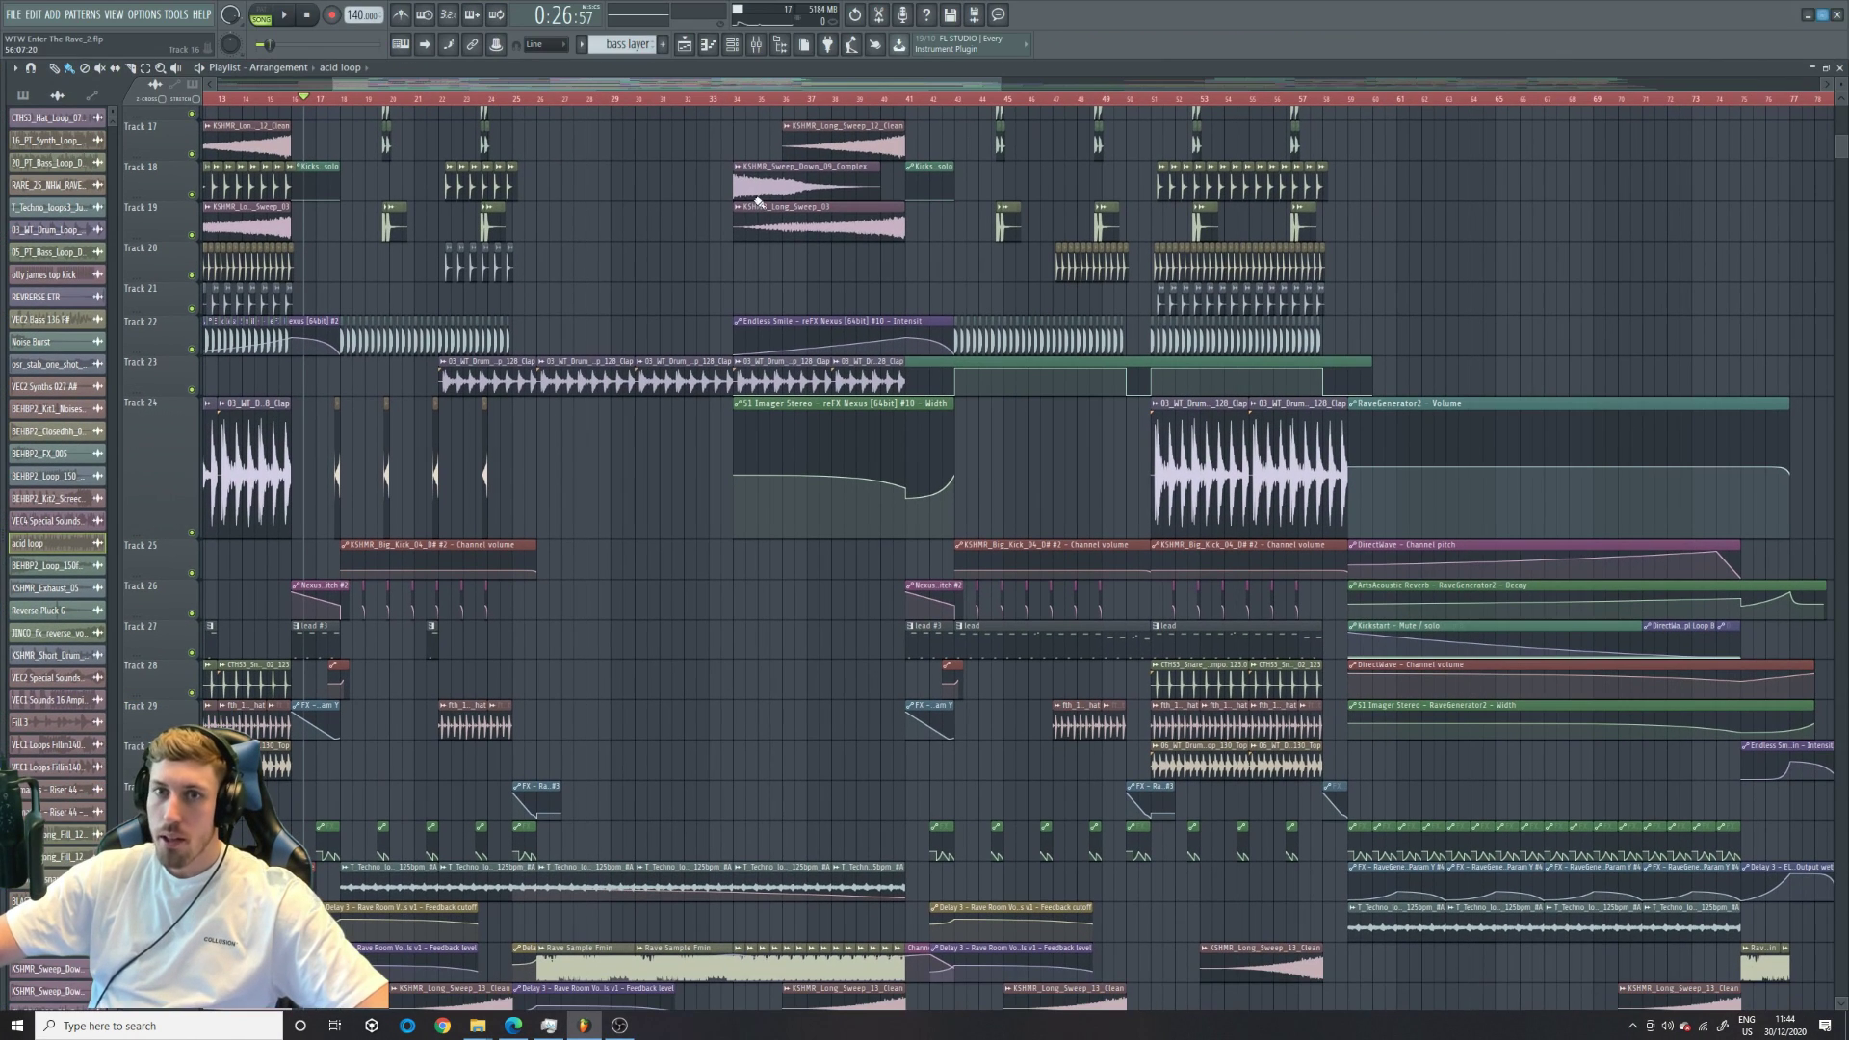
{"action": "left_click", "coordinate": [757, 45]}
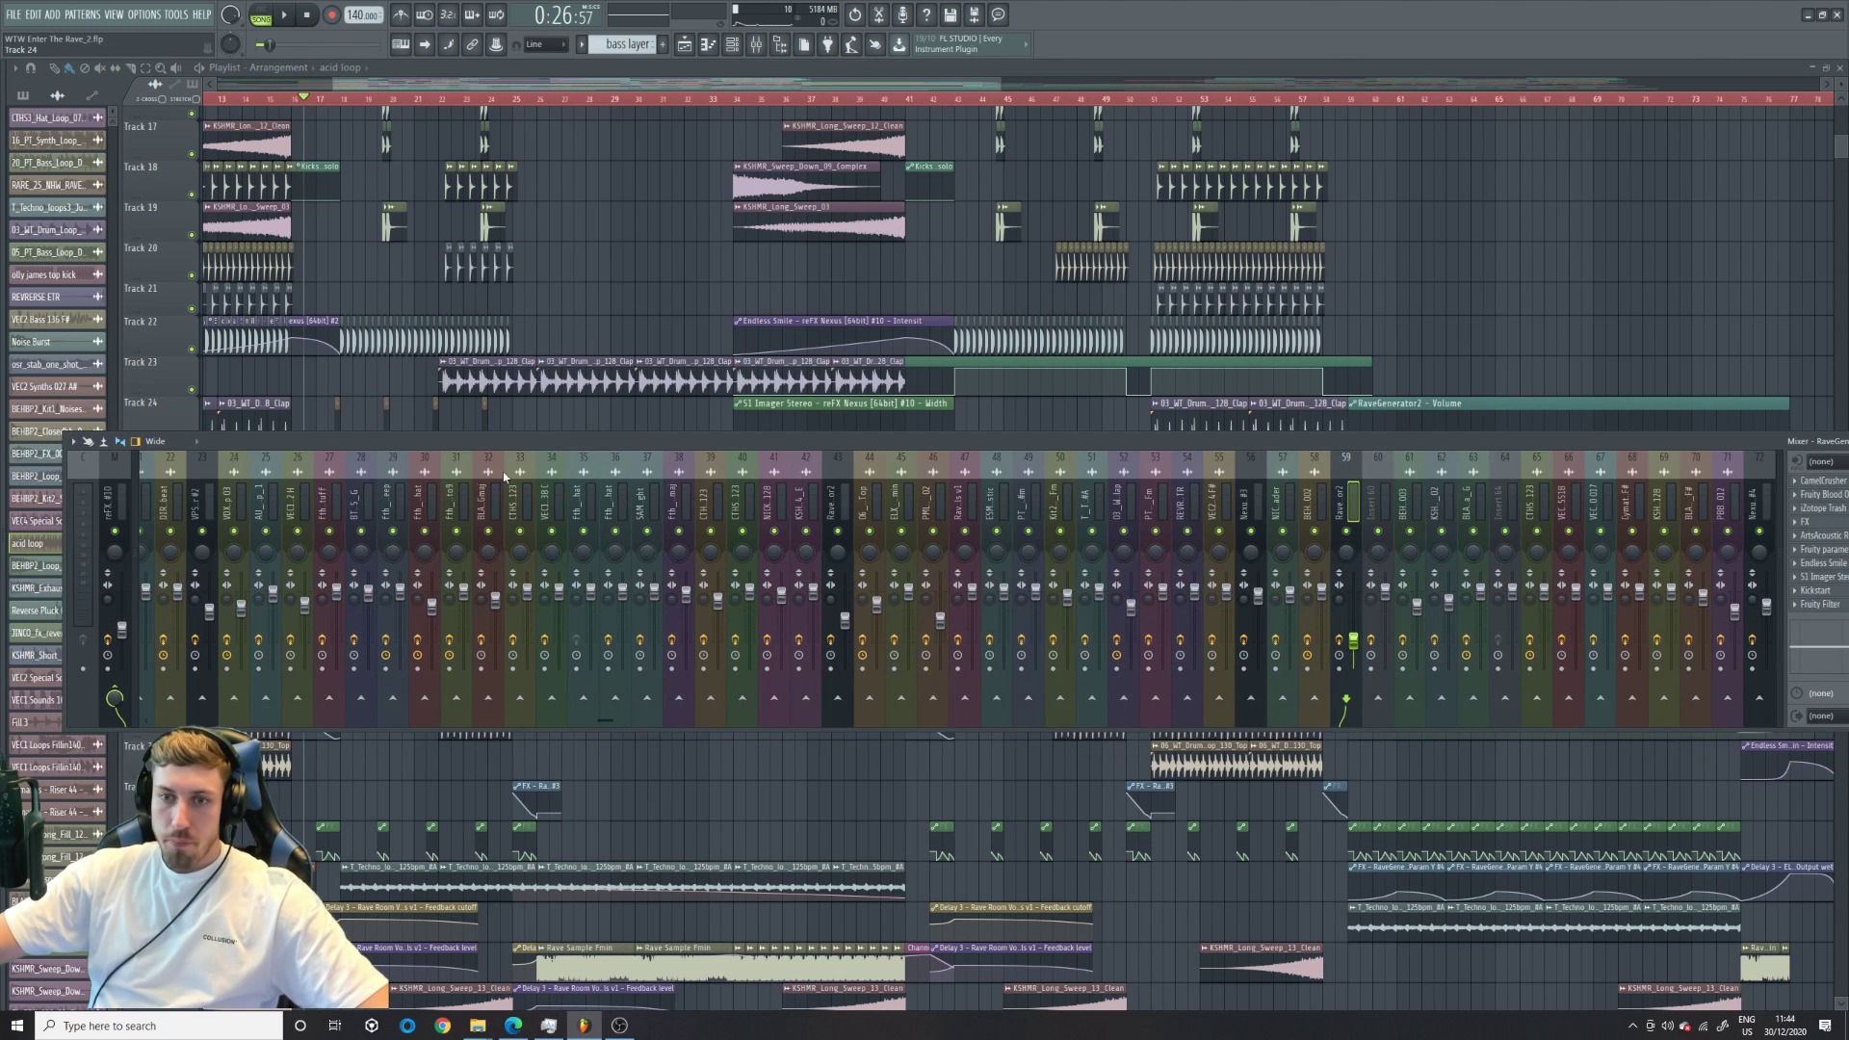
{"action": "left_click", "coordinate": [123, 621]}
- Play the arrangement through the section around bars 14 to 20, follow its clips across the tracks, and stop playback
{"action": "left_click_drag", "start_coordinate": [370, 100], "coordinate": [422, 98]}
{"action": "key", "text": "space"}
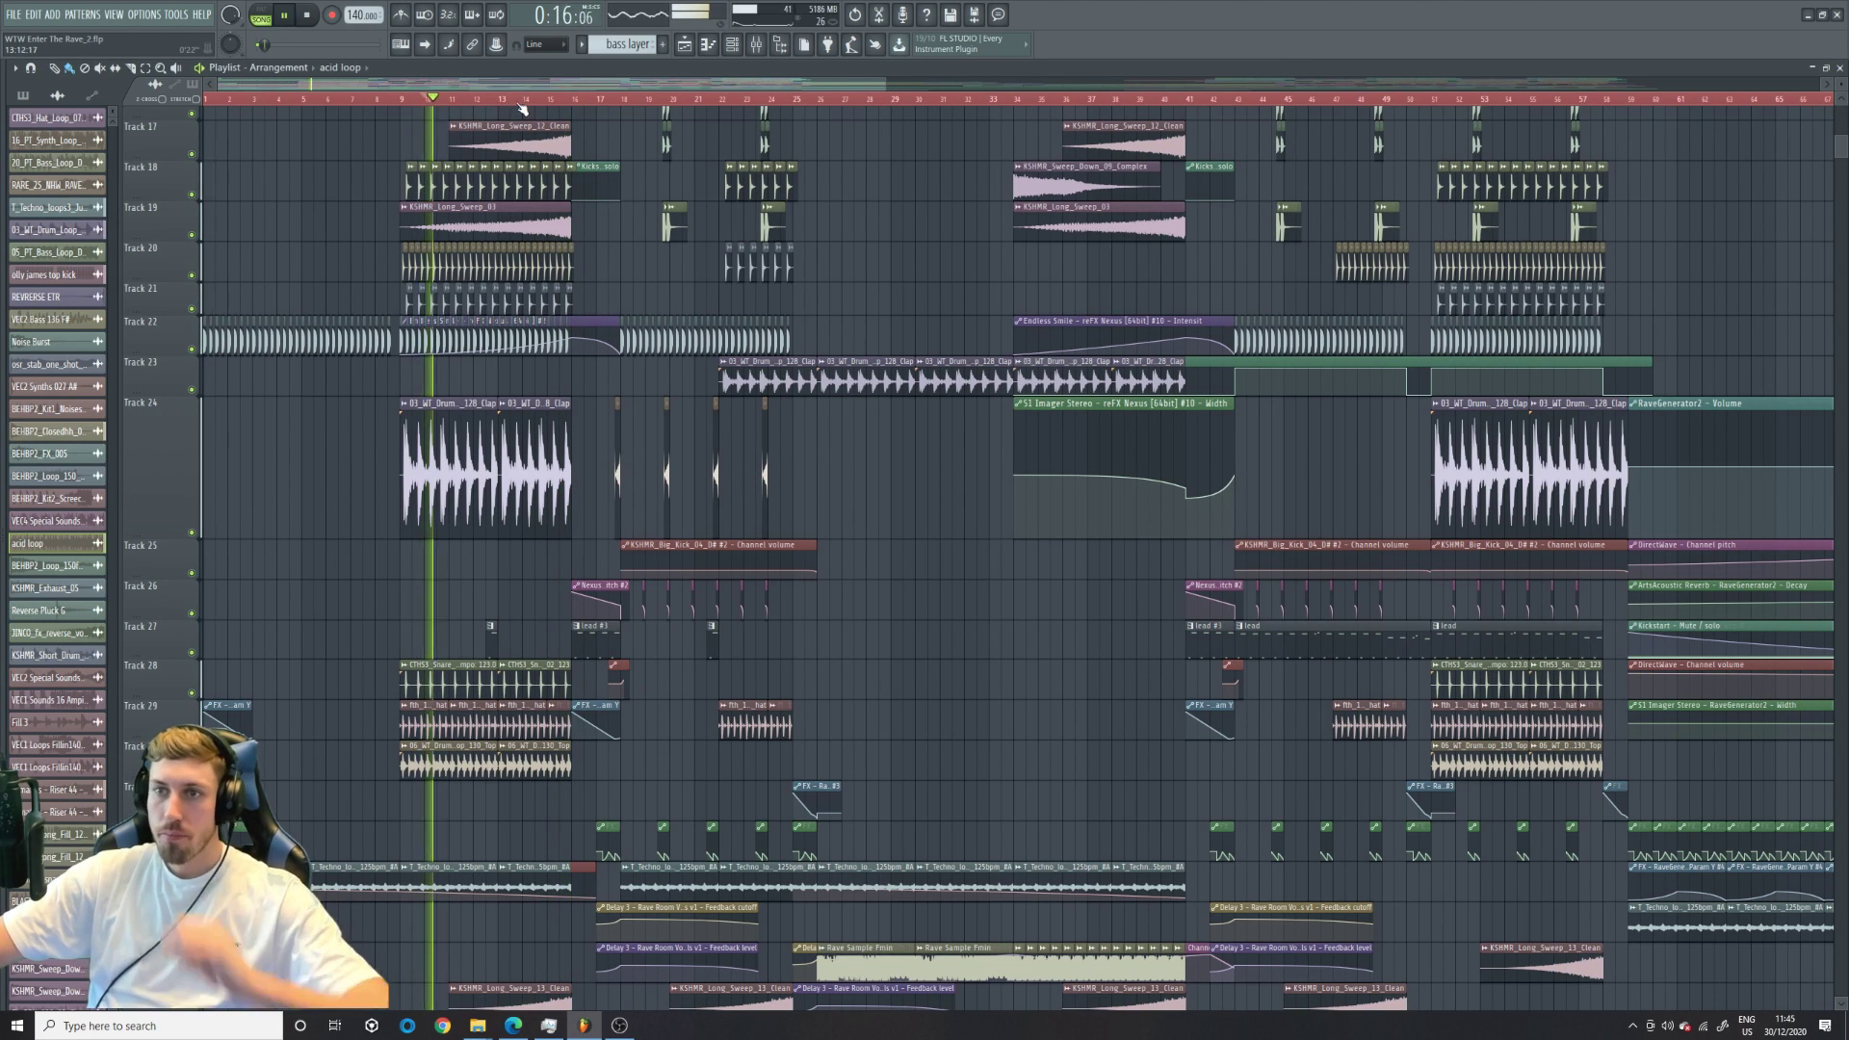
{"action": "scroll", "coordinate": [539, 250], "scroll_direction": "down", "scroll_amount": 5}
{"action": "scroll", "coordinate": [552, 289], "scroll_direction": "up", "scroll_amount": 6}
{"action": "scroll", "coordinate": [552, 289], "scroll_direction": "up", "scroll_amount": 3}
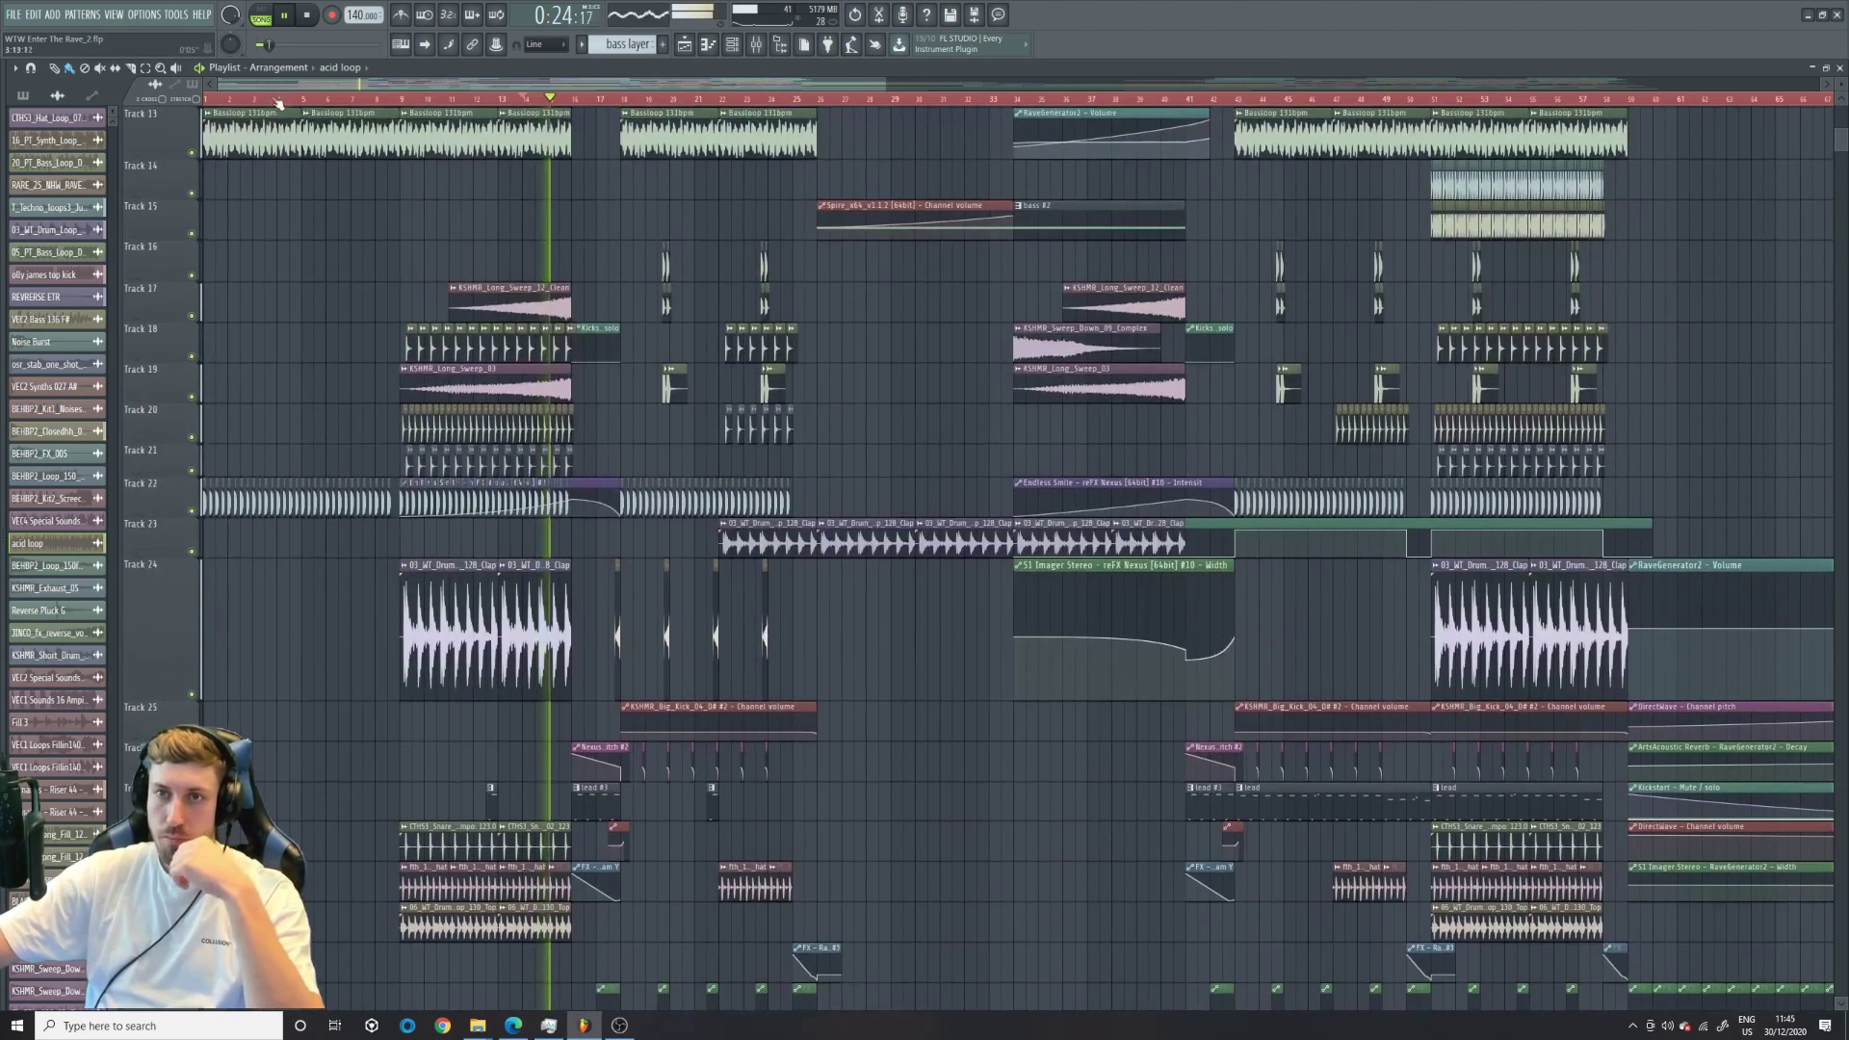
{"action": "left_click_drag", "start_coordinate": [219, 86], "coordinate": [345, 102]}
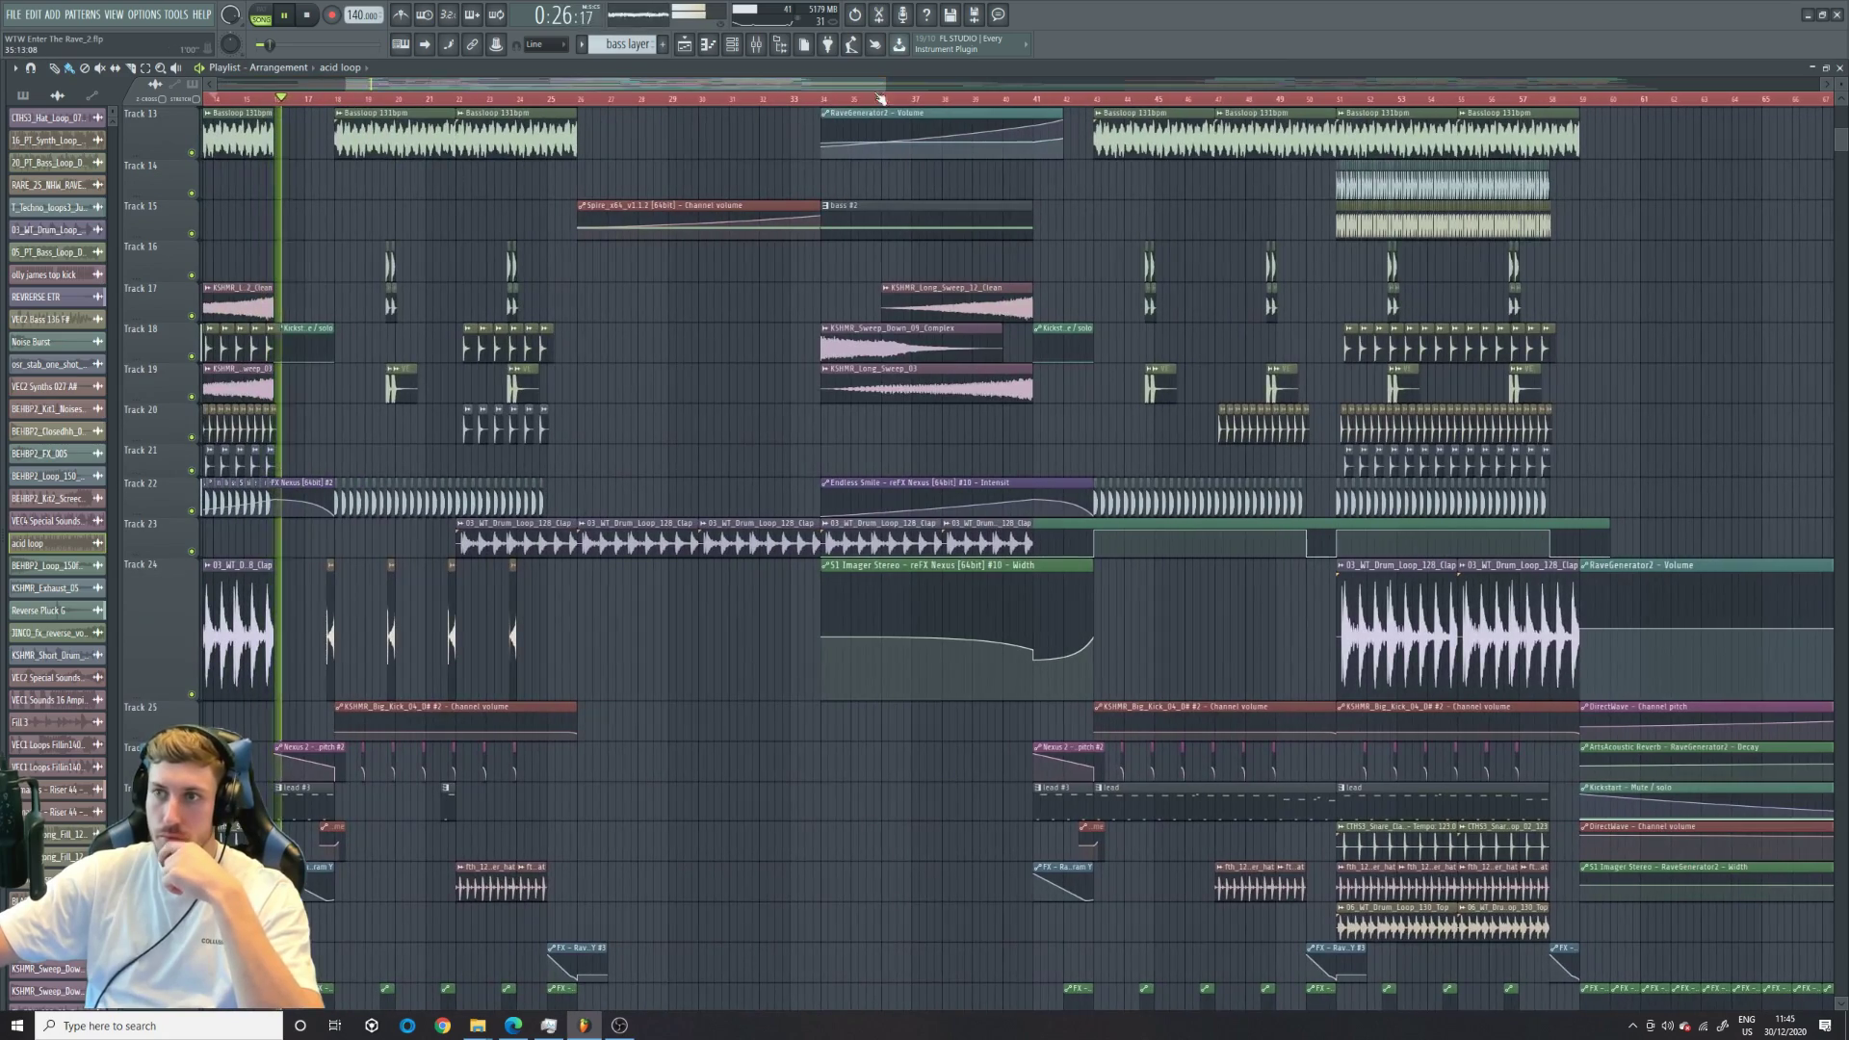
{"action": "left_click_drag", "start_coordinate": [886, 85], "coordinate": [689, 77]}
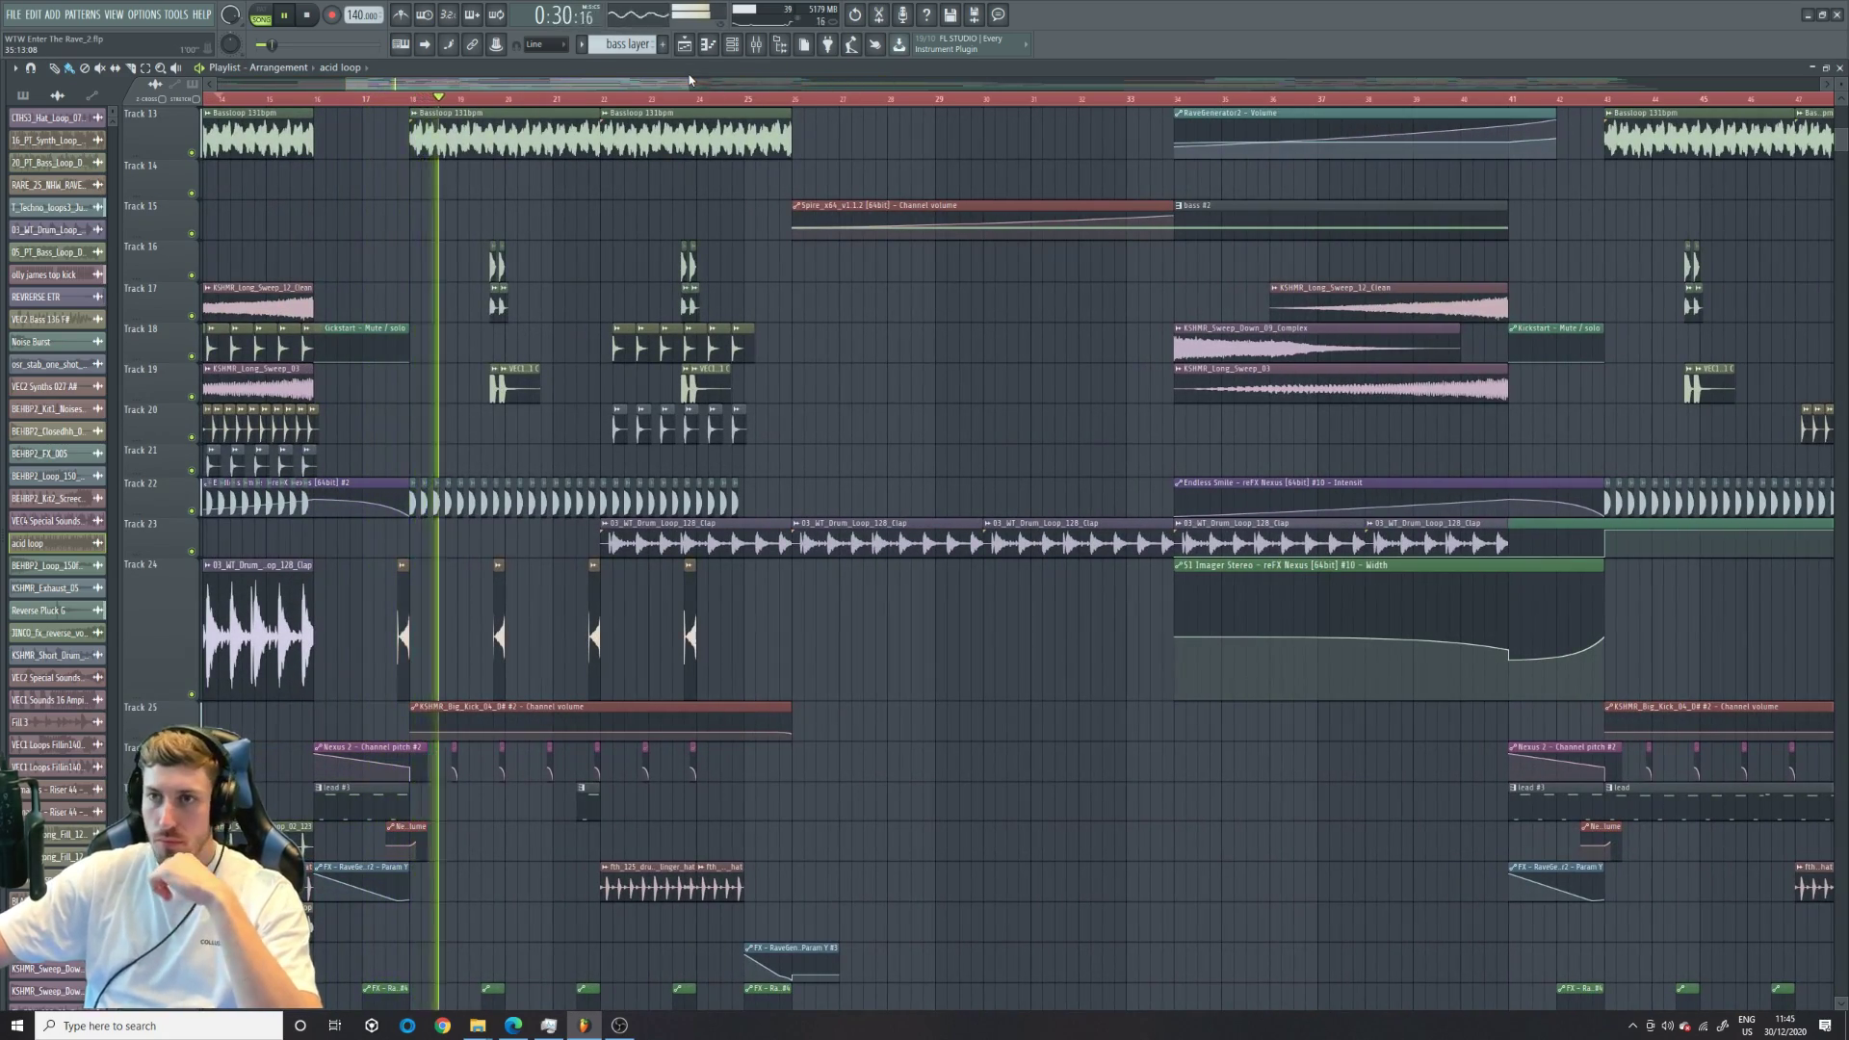
{"action": "left_click_drag", "start_coordinate": [689, 79], "coordinate": [853, 102]}
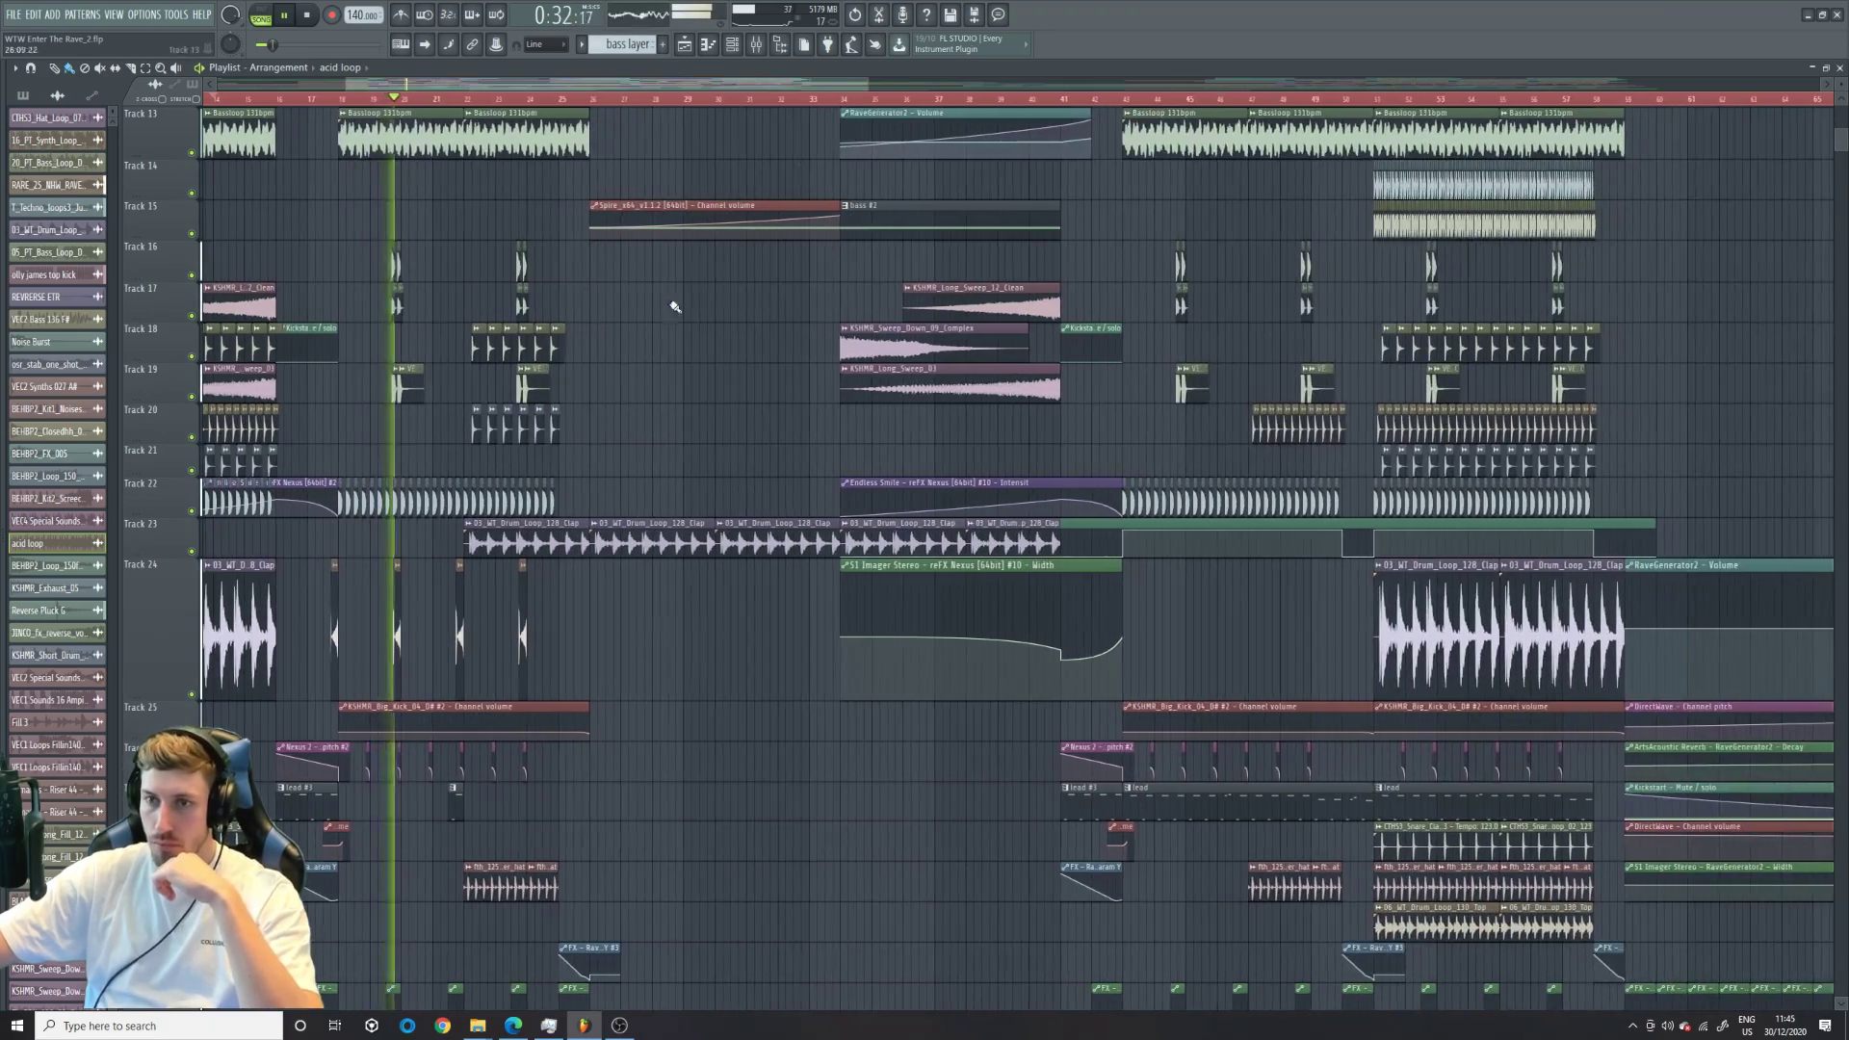
{"action": "scroll", "coordinate": [673, 301], "scroll_direction": "up", "scroll_amount": 8}
{"action": "scroll", "coordinate": [534, 433], "scroll_direction": "down", "scroll_amount": 10}
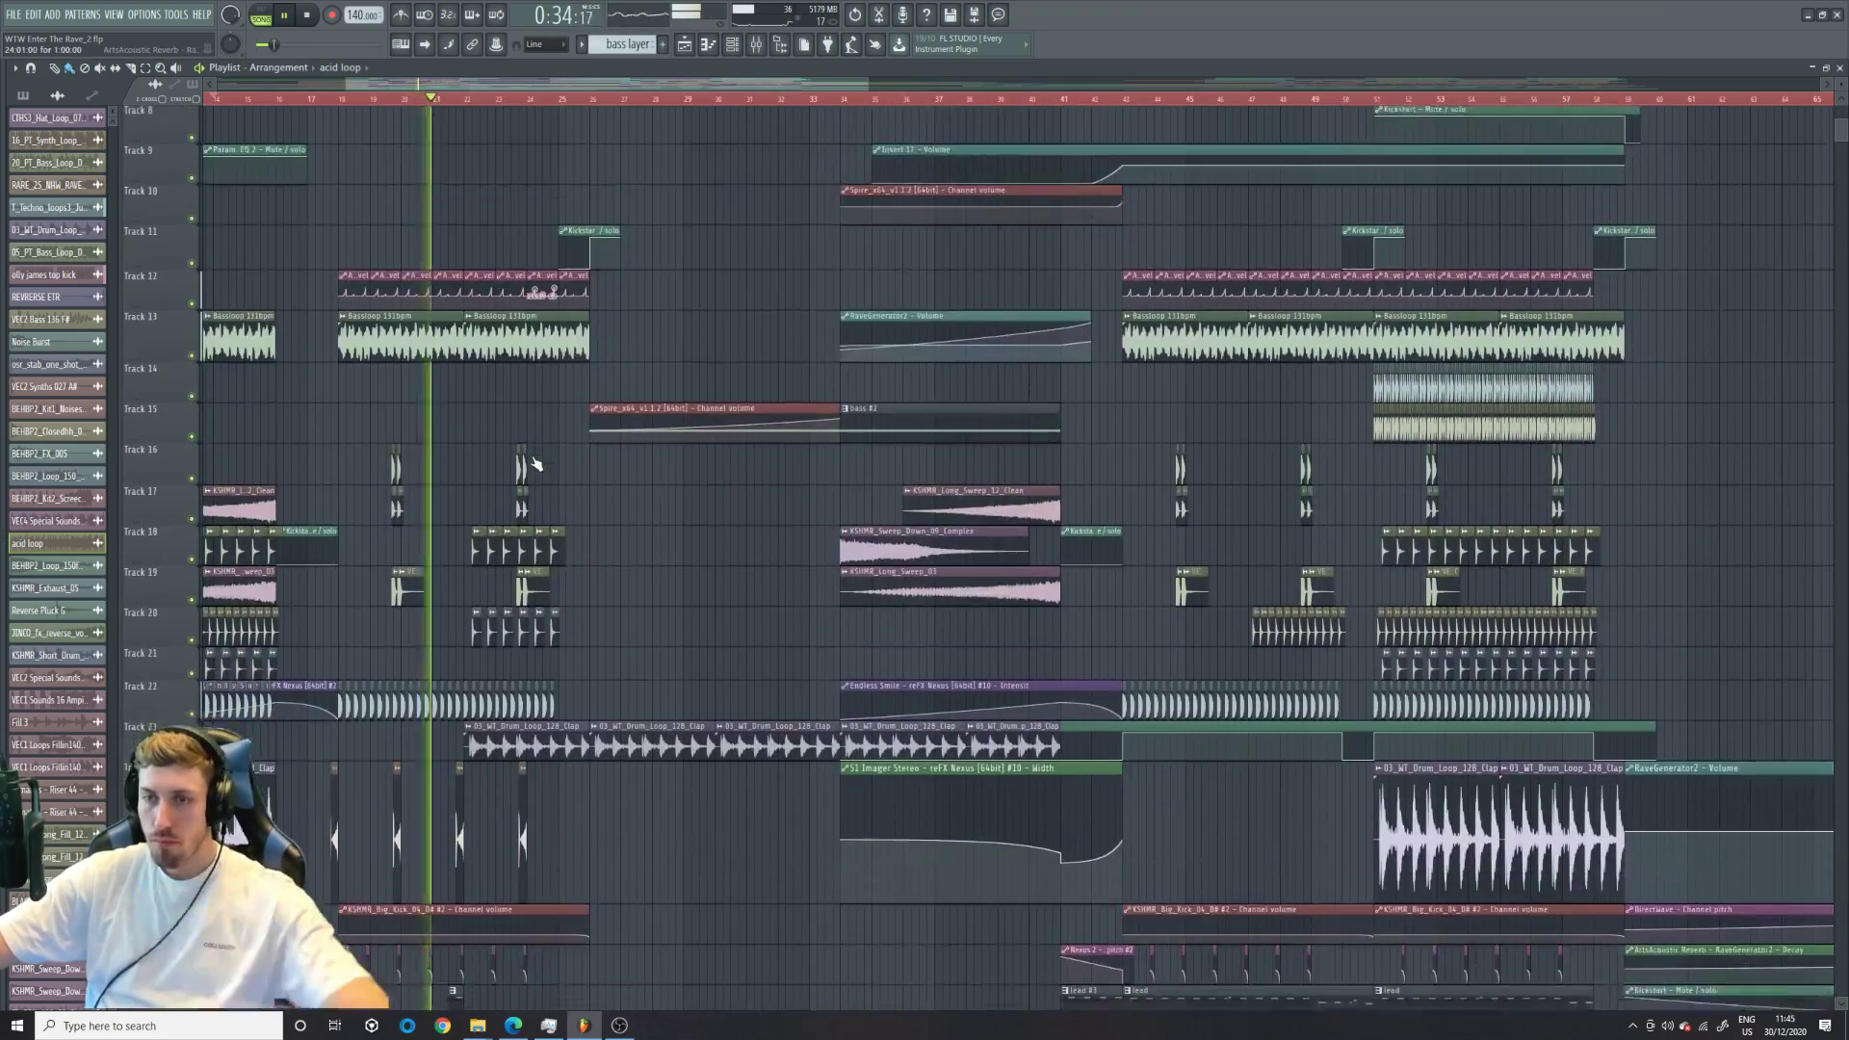
{"action": "key", "text": "space"}
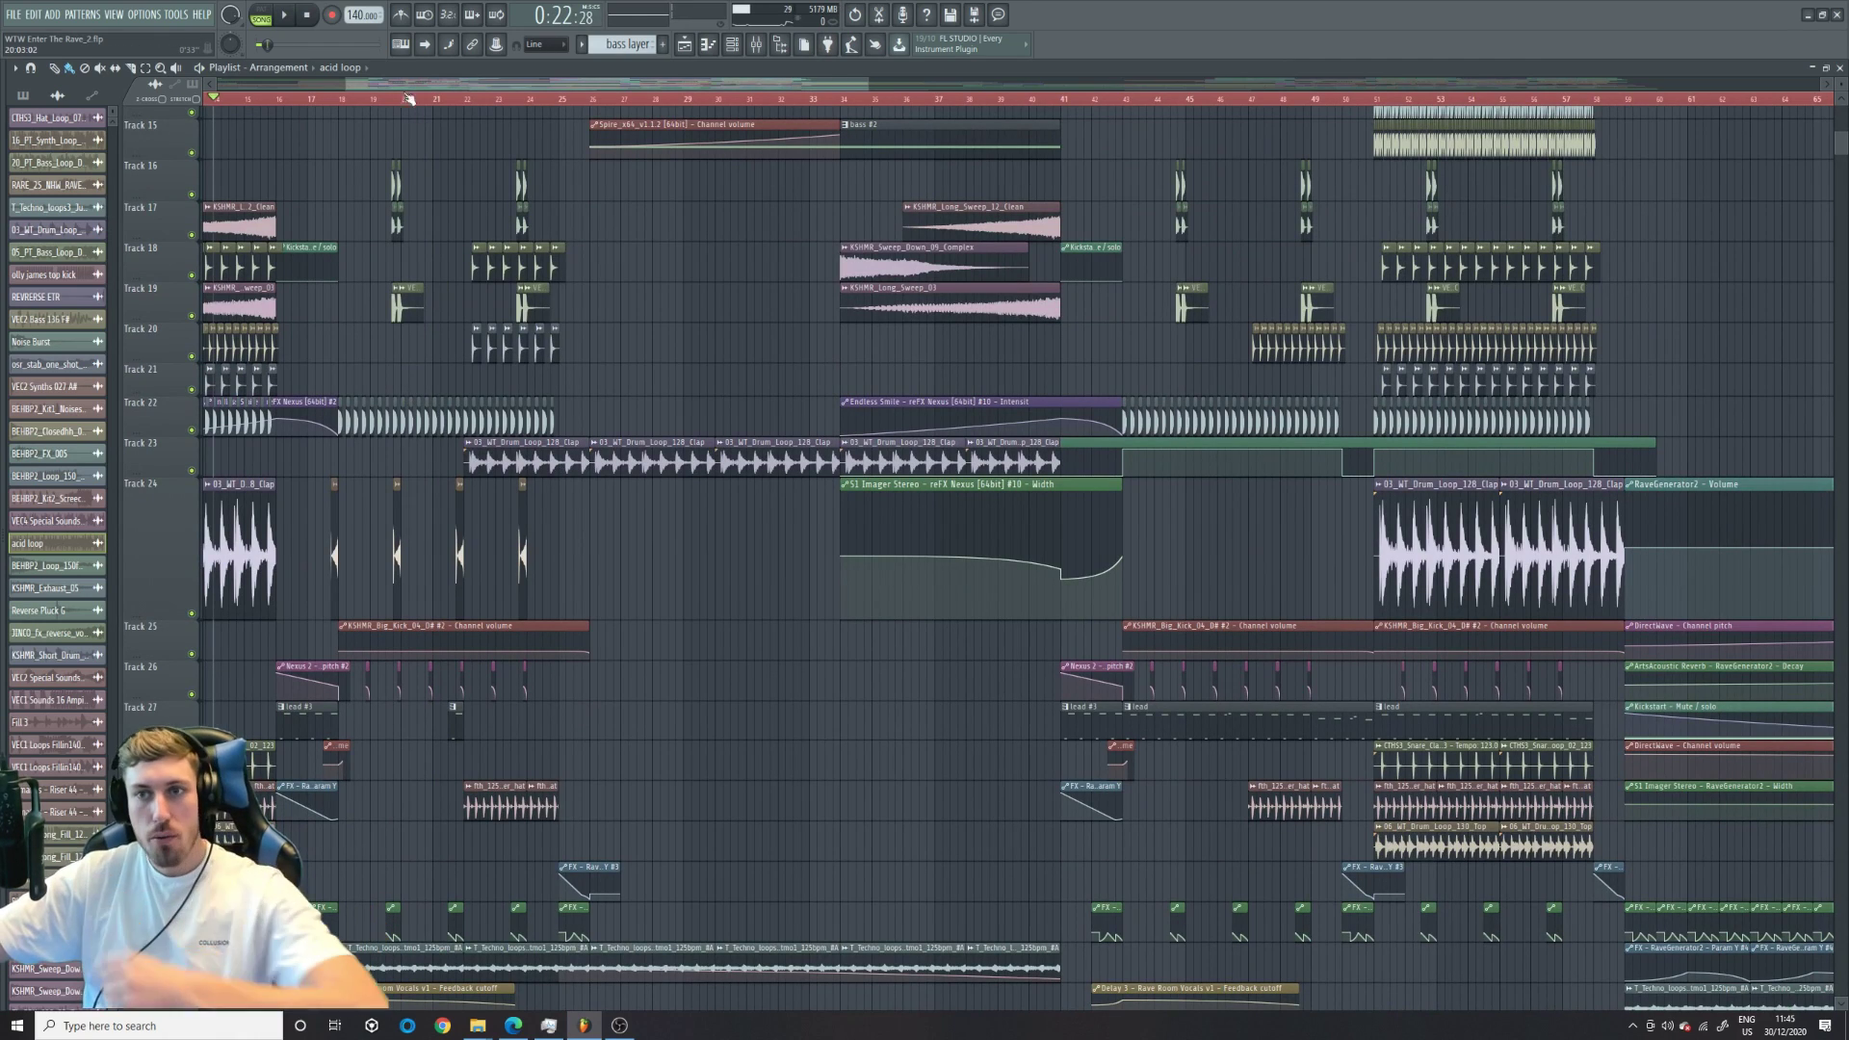
- Examine the automation clips and sounds in the first playlist tracks across the breakdown and second build-up
{"action": "left_click_drag", "start_coordinate": [344, 87], "coordinate": [452, 87]}
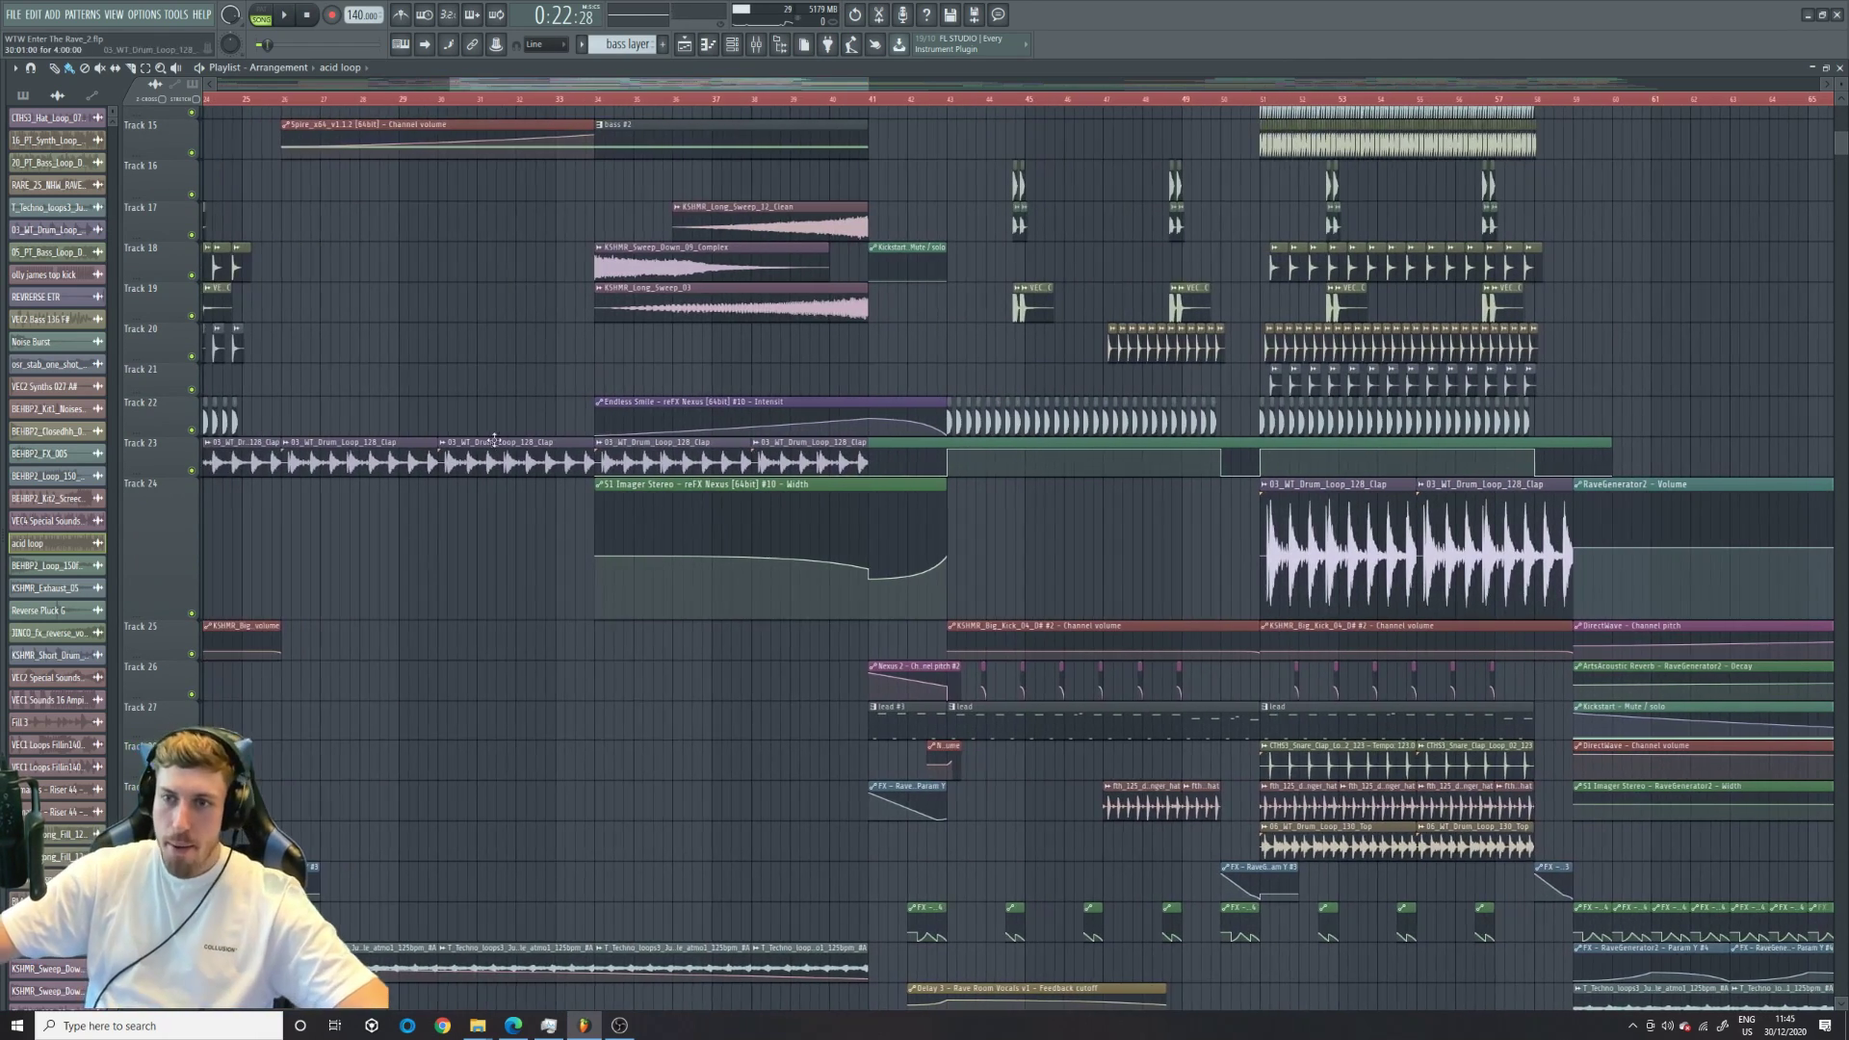
{"action": "scroll", "coordinate": [487, 434], "scroll_direction": "up", "scroll_amount": 7}
{"action": "scroll", "coordinate": [487, 434], "scroll_direction": "up", "scroll_amount": 3}
{"action": "left_click_drag", "start_coordinate": [867, 87], "coordinate": [1050, 87]}
{"action": "left_click_drag", "start_coordinate": [450, 87], "coordinate": [357, 90]}
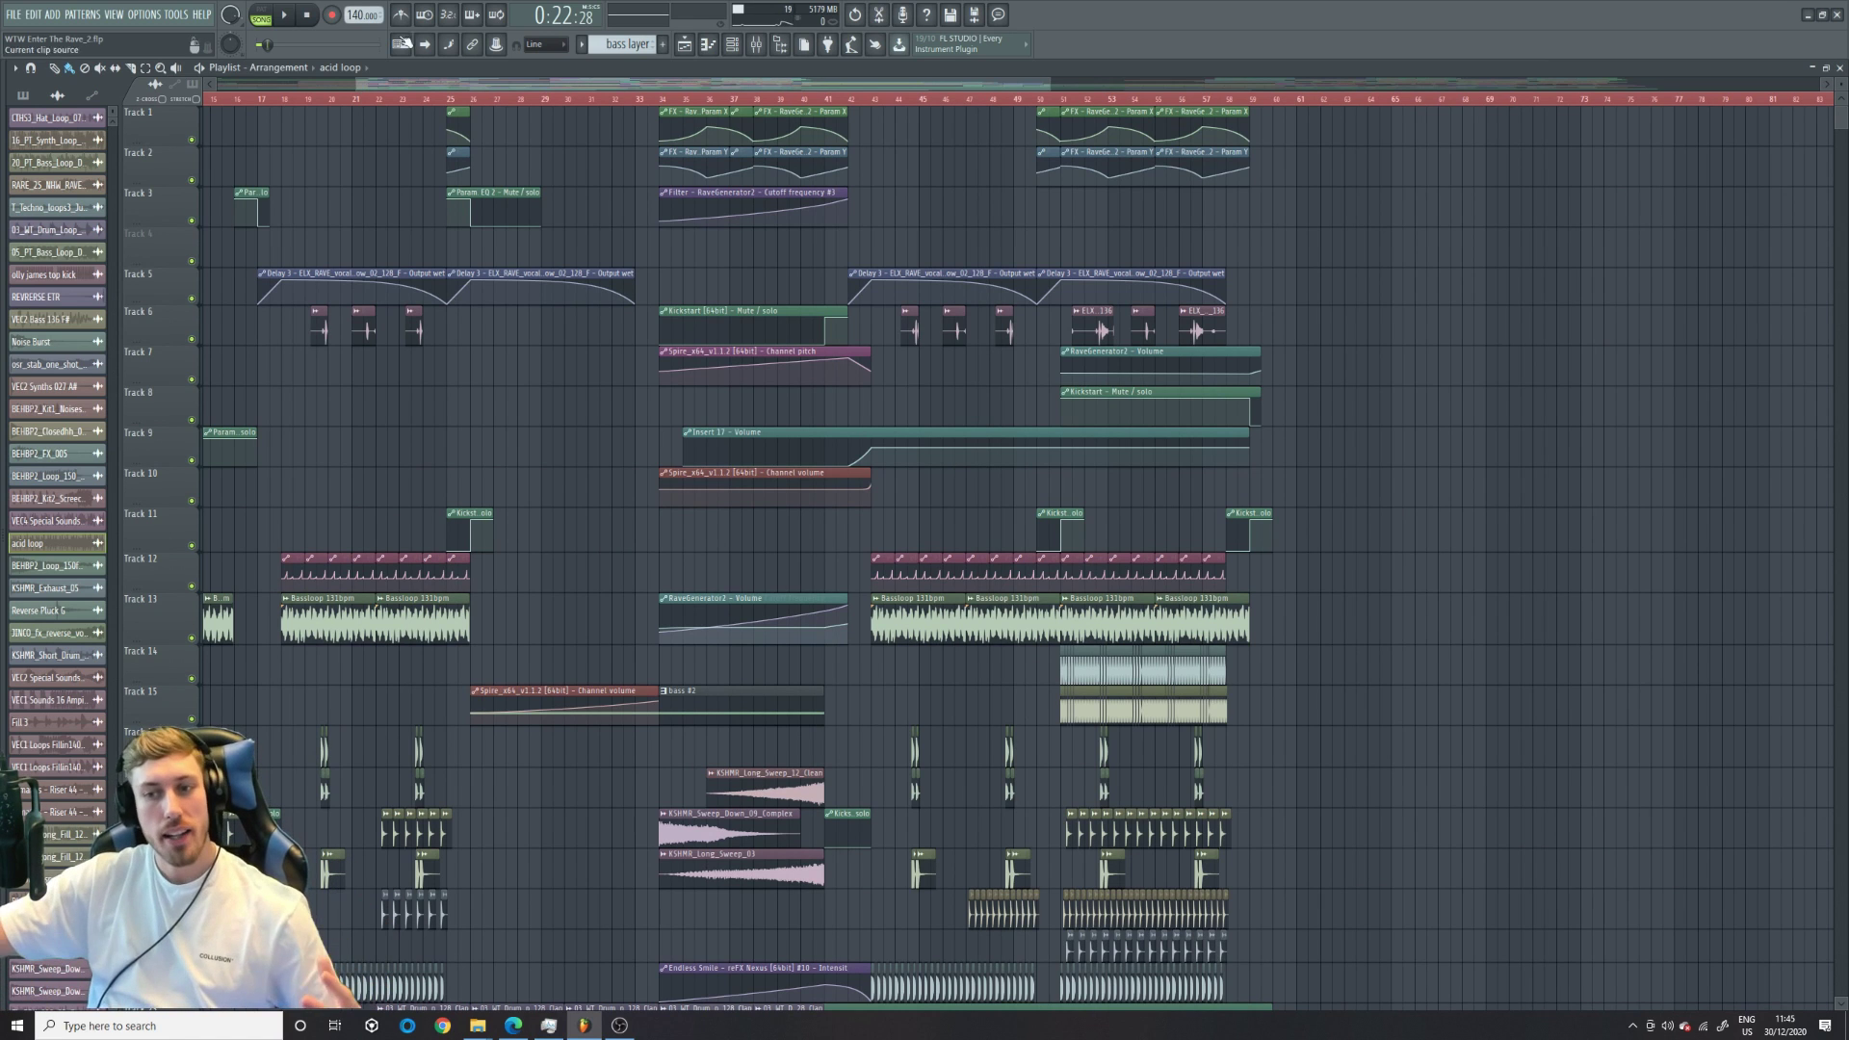
{"action": "left_click_drag", "start_coordinate": [1057, 77], "coordinate": [845, 87]}
{"action": "scroll", "coordinate": [539, 112], "scroll_direction": "down", "scroll_amount": 3}
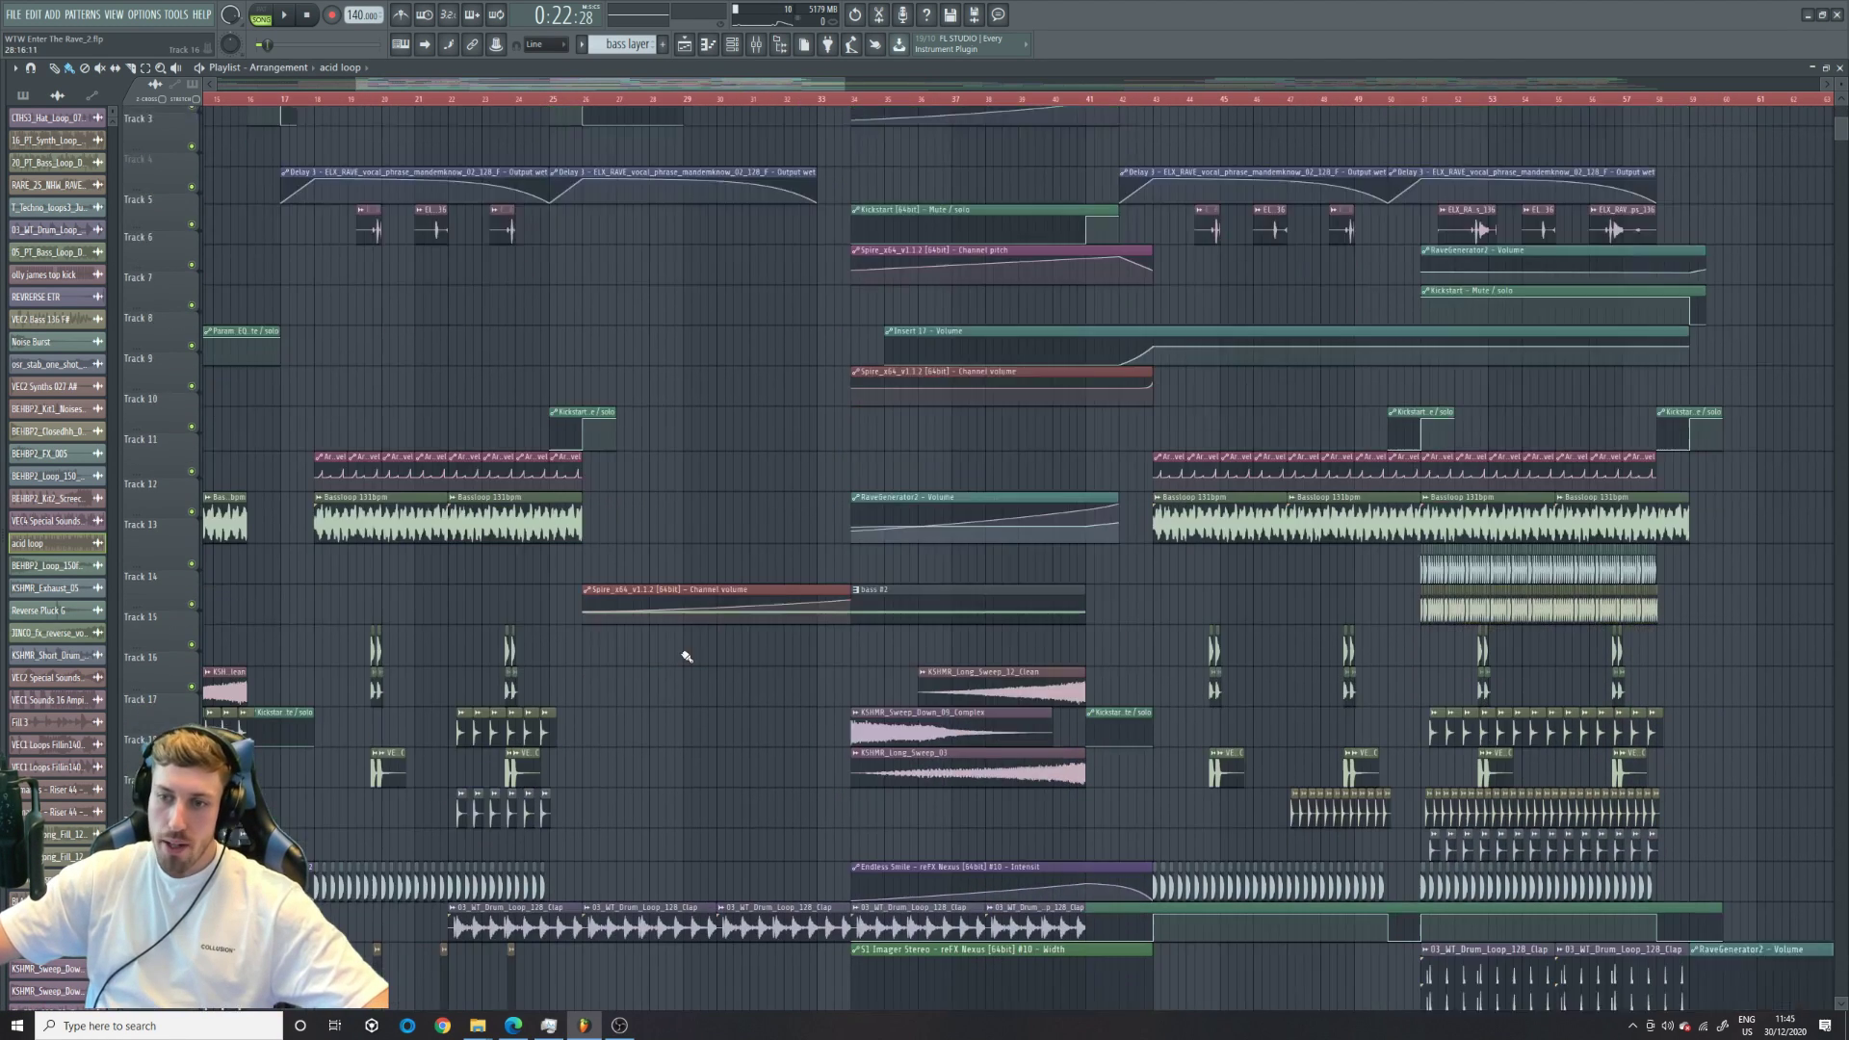
- Play the build-up from just before bar 26, review its layers through all playlist tracks, and stop playback
{"action": "left_click", "coordinate": [573, 102]}
{"action": "key", "text": "space"}
{"action": "scroll", "coordinate": [641, 394], "scroll_direction": "down", "scroll_amount": 8}
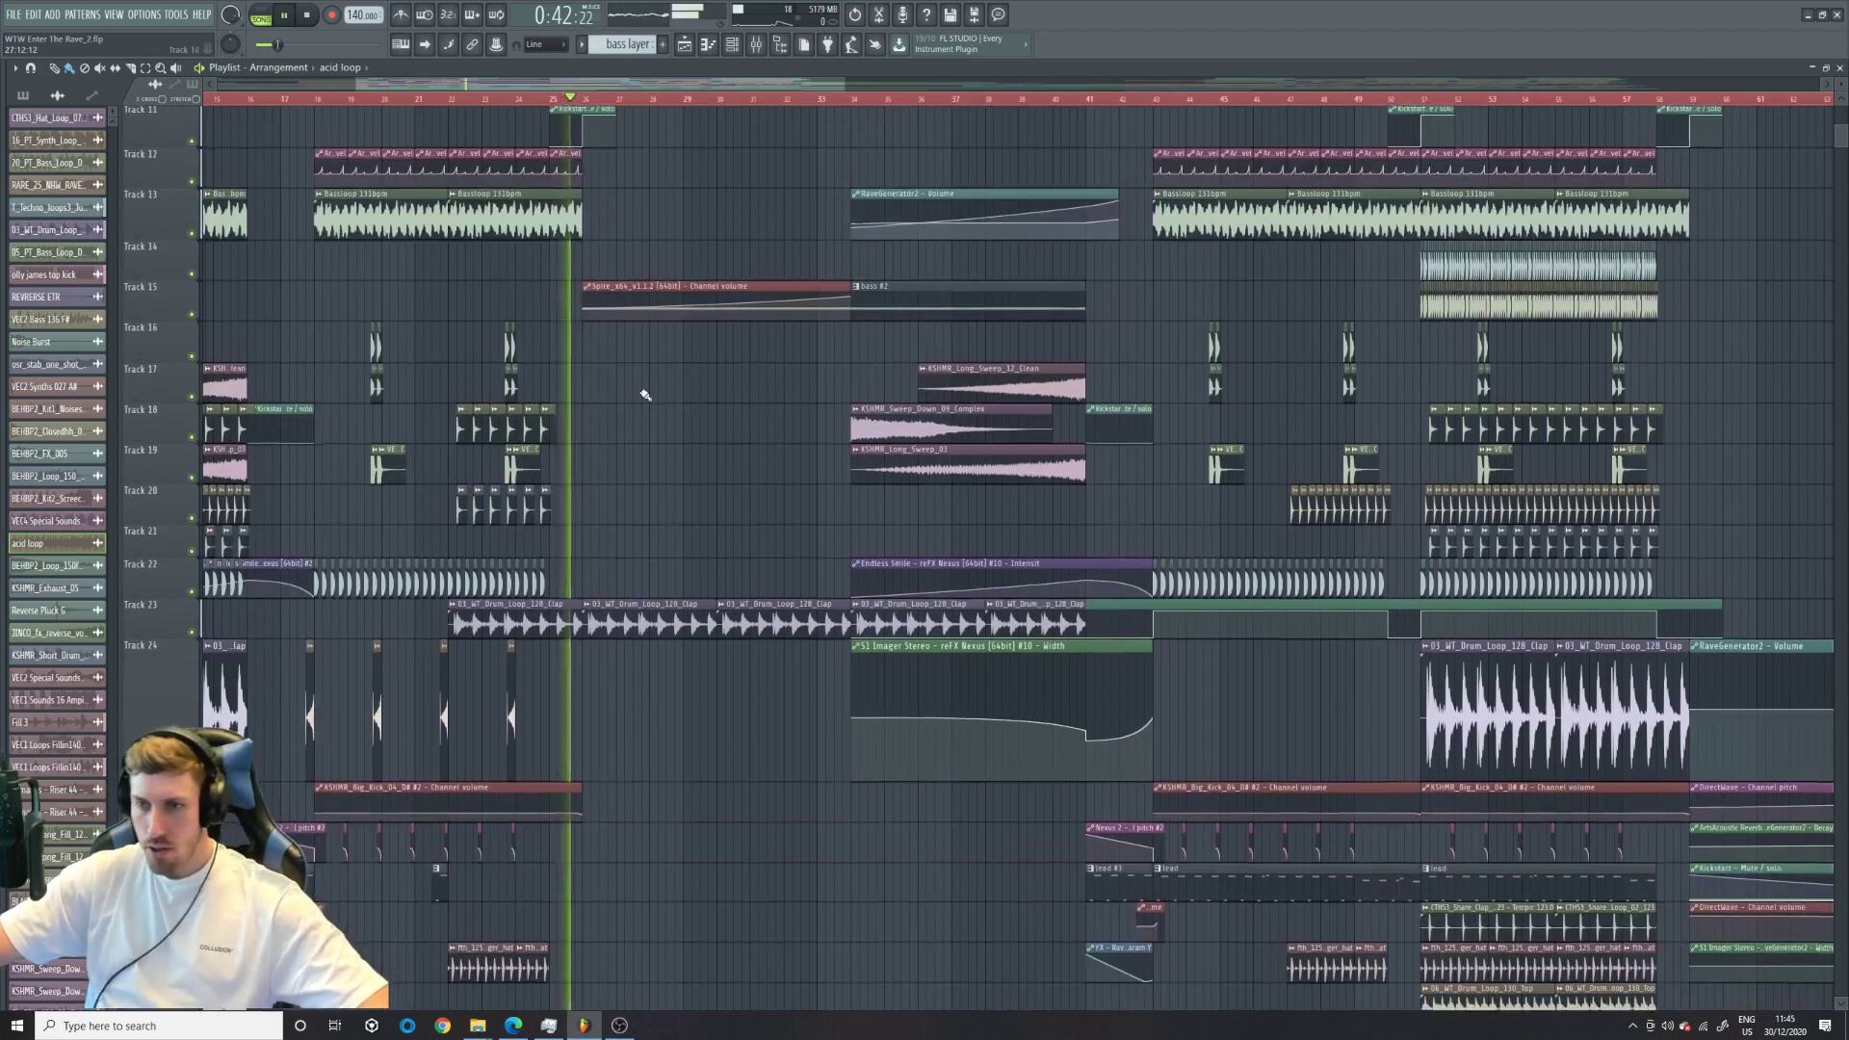
{"action": "scroll", "coordinate": [643, 406], "scroll_direction": "down", "scroll_amount": 2}
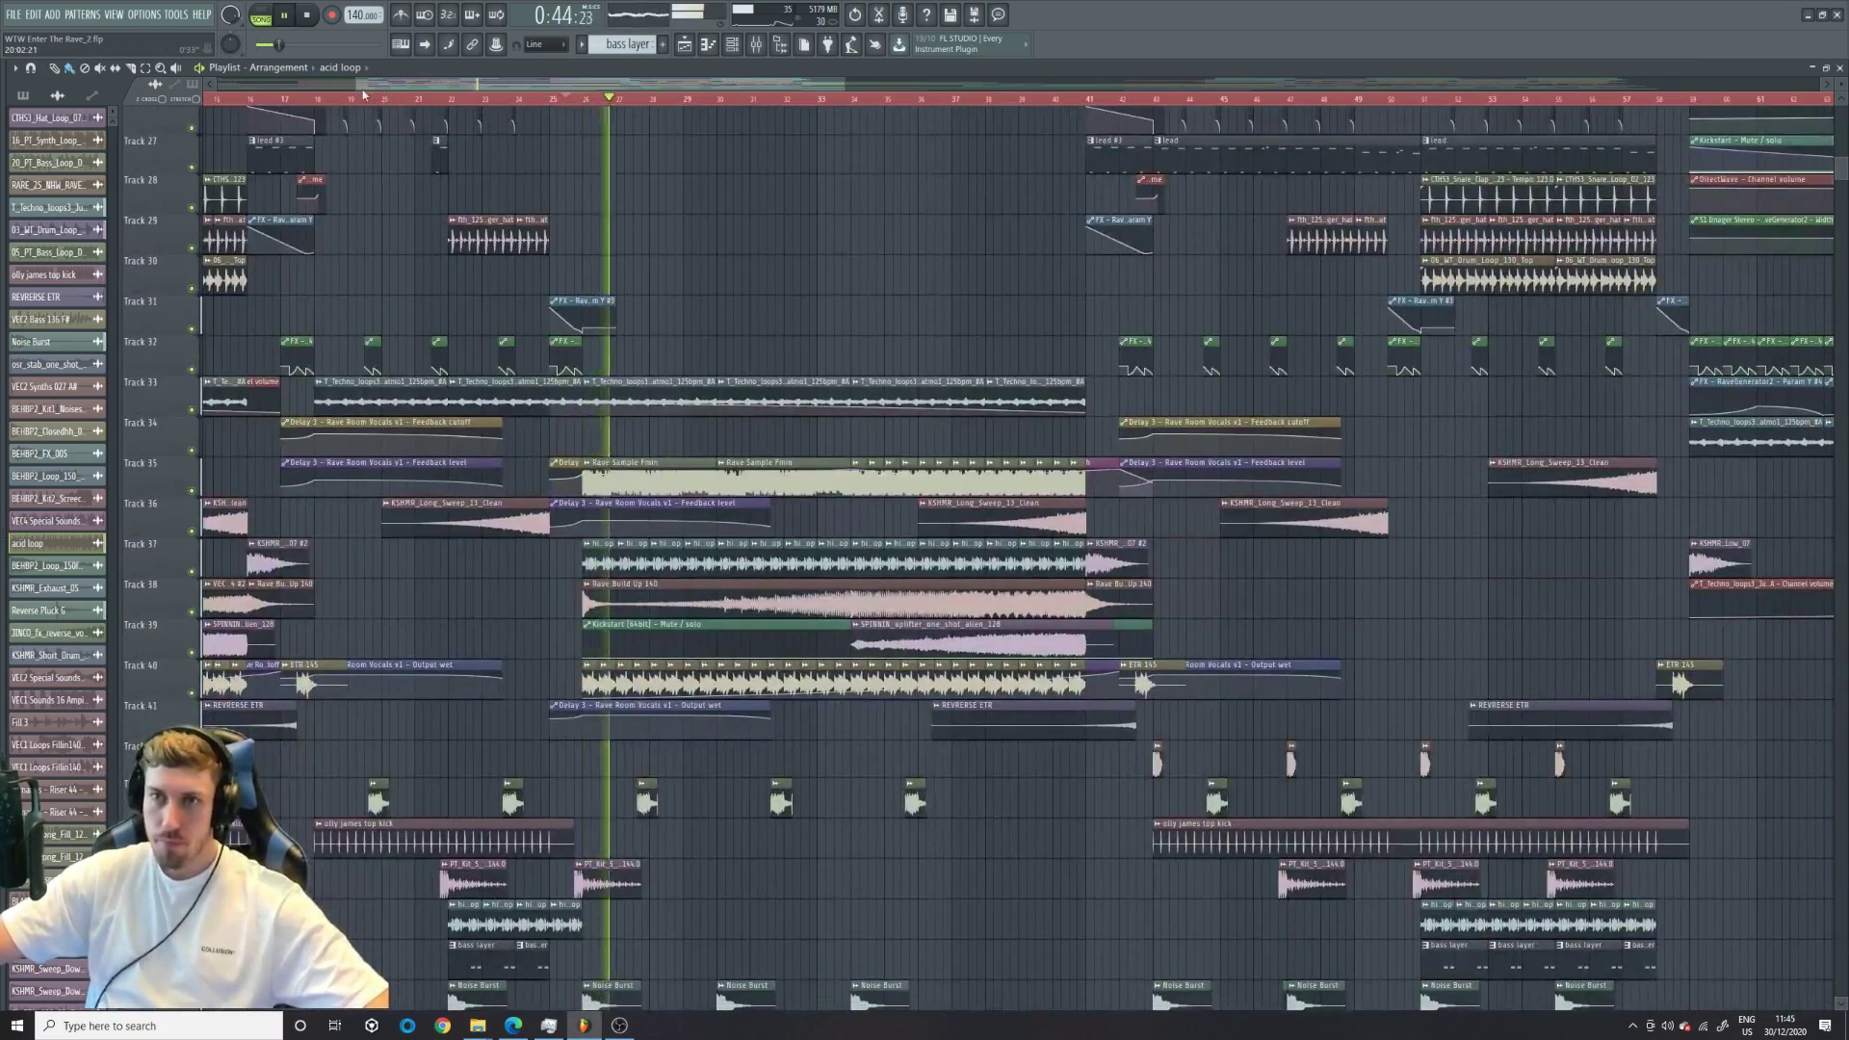
{"action": "left_click_drag", "start_coordinate": [360, 86], "coordinate": [475, 87]}
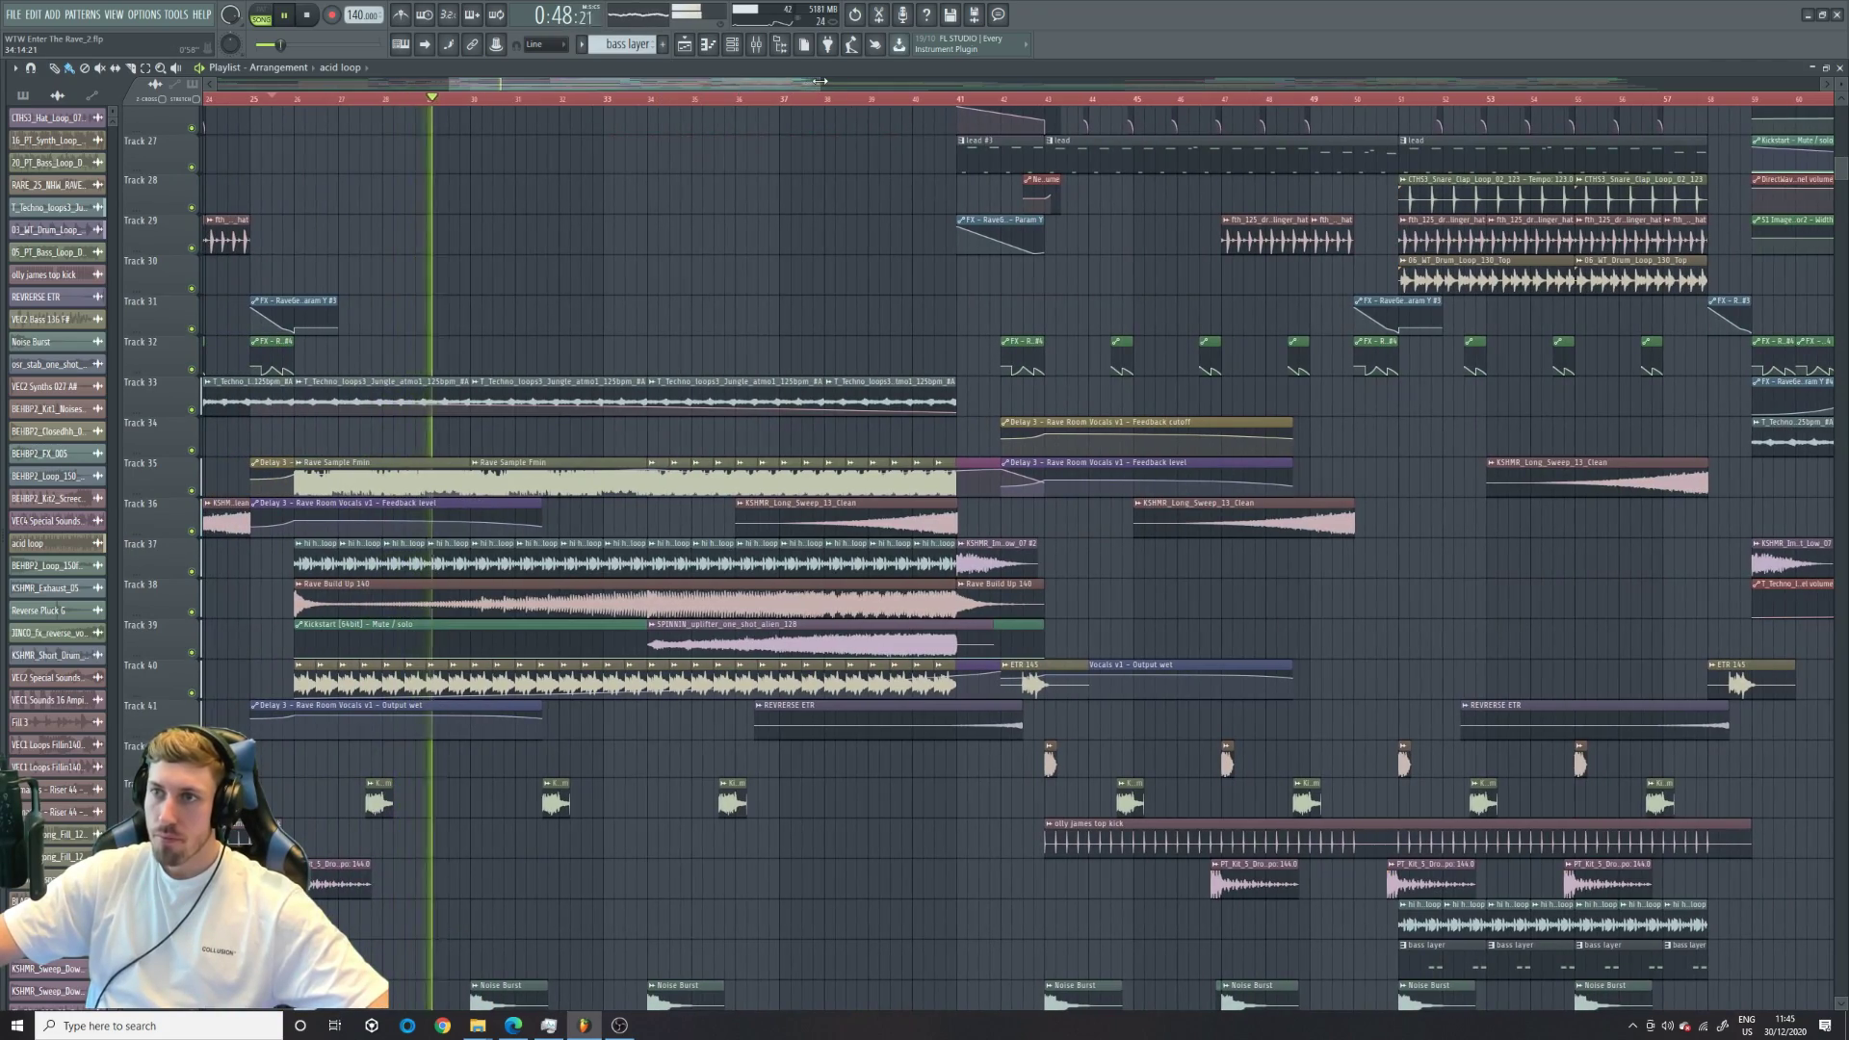
{"action": "left_click_drag", "start_coordinate": [819, 85], "coordinate": [778, 88]}
{"action": "scroll", "coordinate": [740, 428], "scroll_direction": "down", "scroll_amount": 2}
{"action": "scroll", "coordinate": [741, 433], "scroll_direction": "down", "scroll_amount": 7}
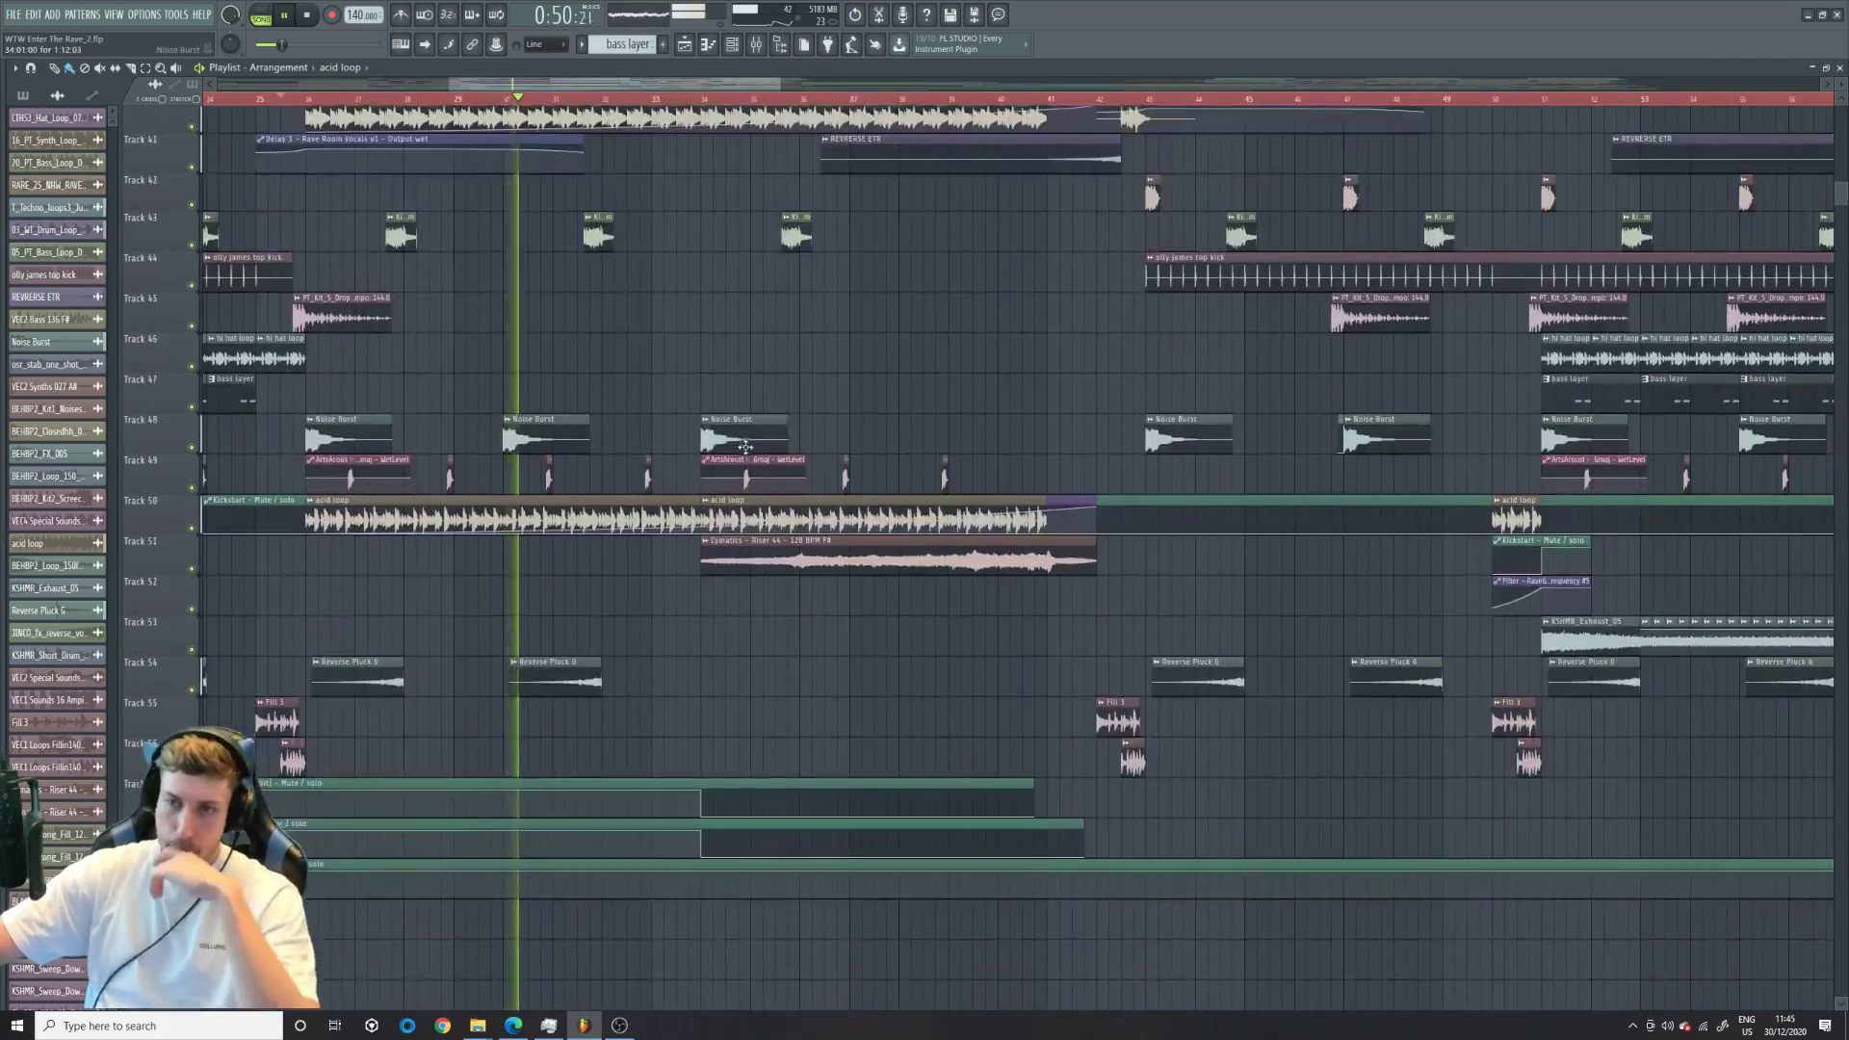
{"action": "scroll", "coordinate": [750, 446], "scroll_direction": "down", "scroll_amount": 9}
{"action": "scroll", "coordinate": [746, 448], "scroll_direction": "up", "scroll_amount": 20}
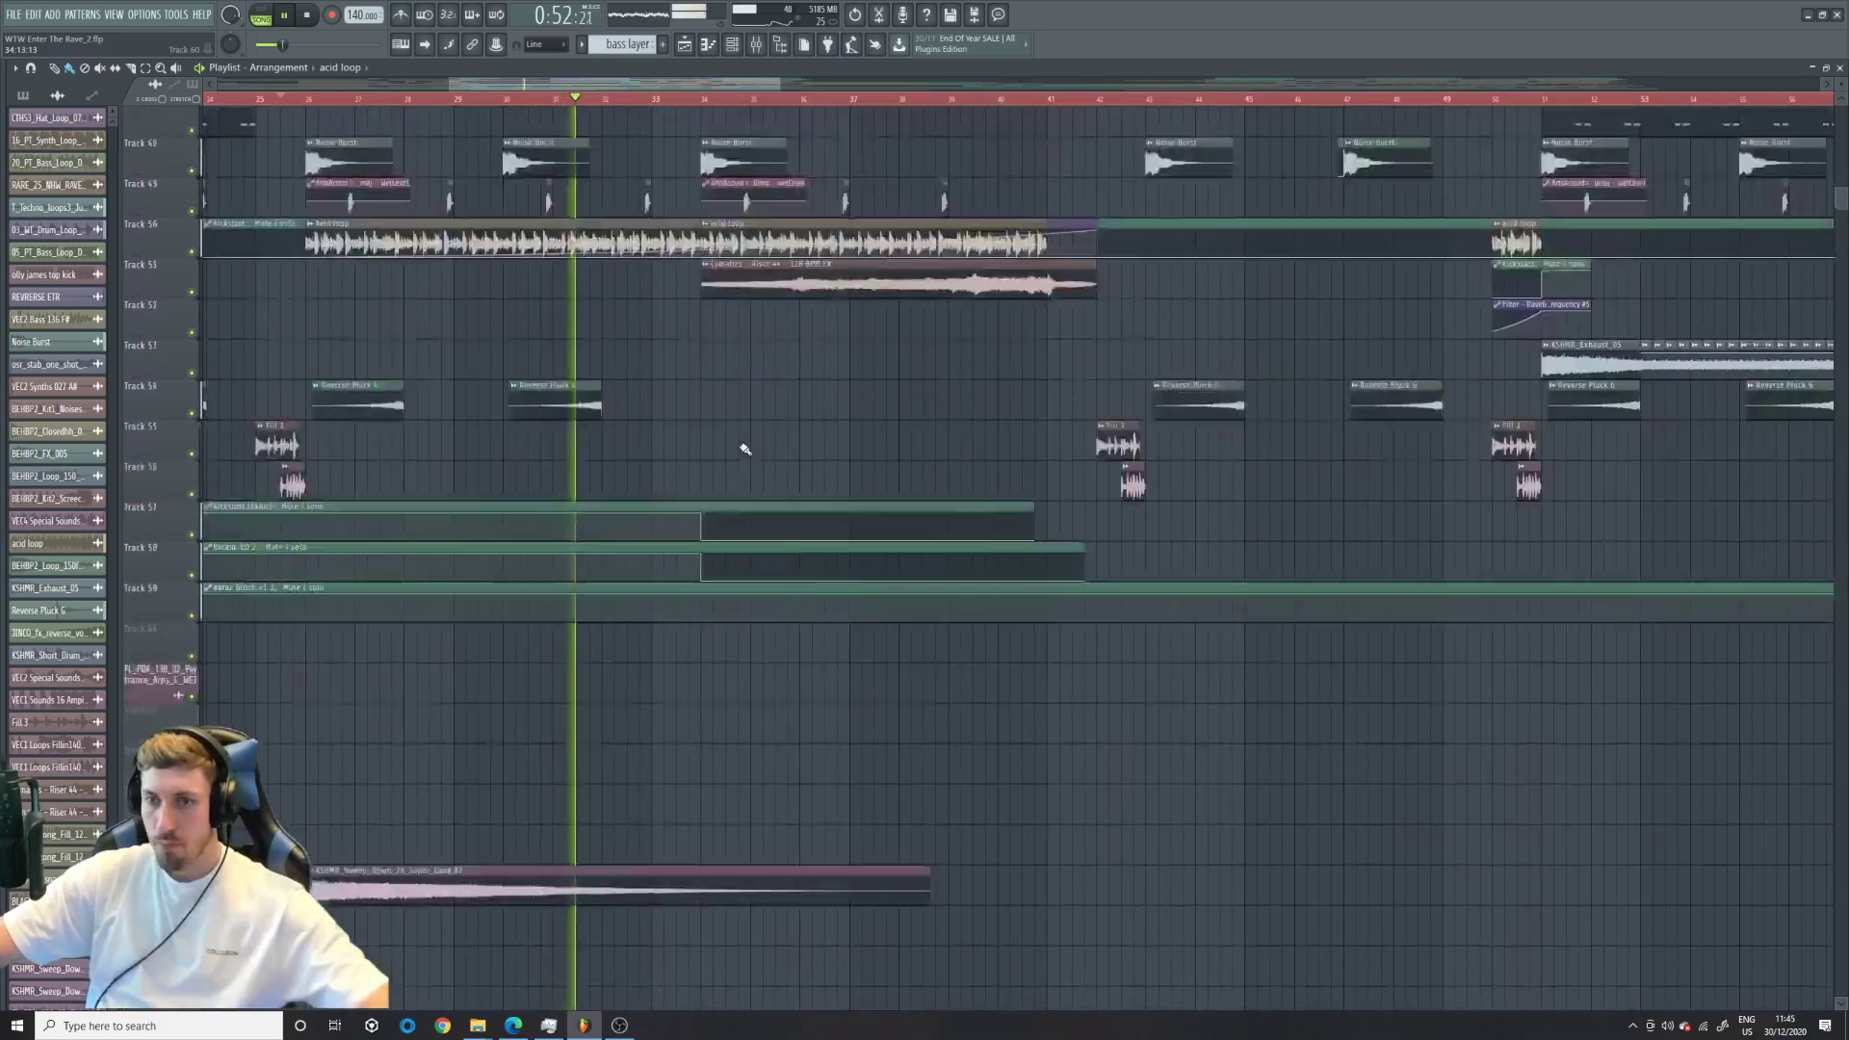
{"action": "scroll", "coordinate": [742, 446], "scroll_direction": "up", "scroll_amount": 13}
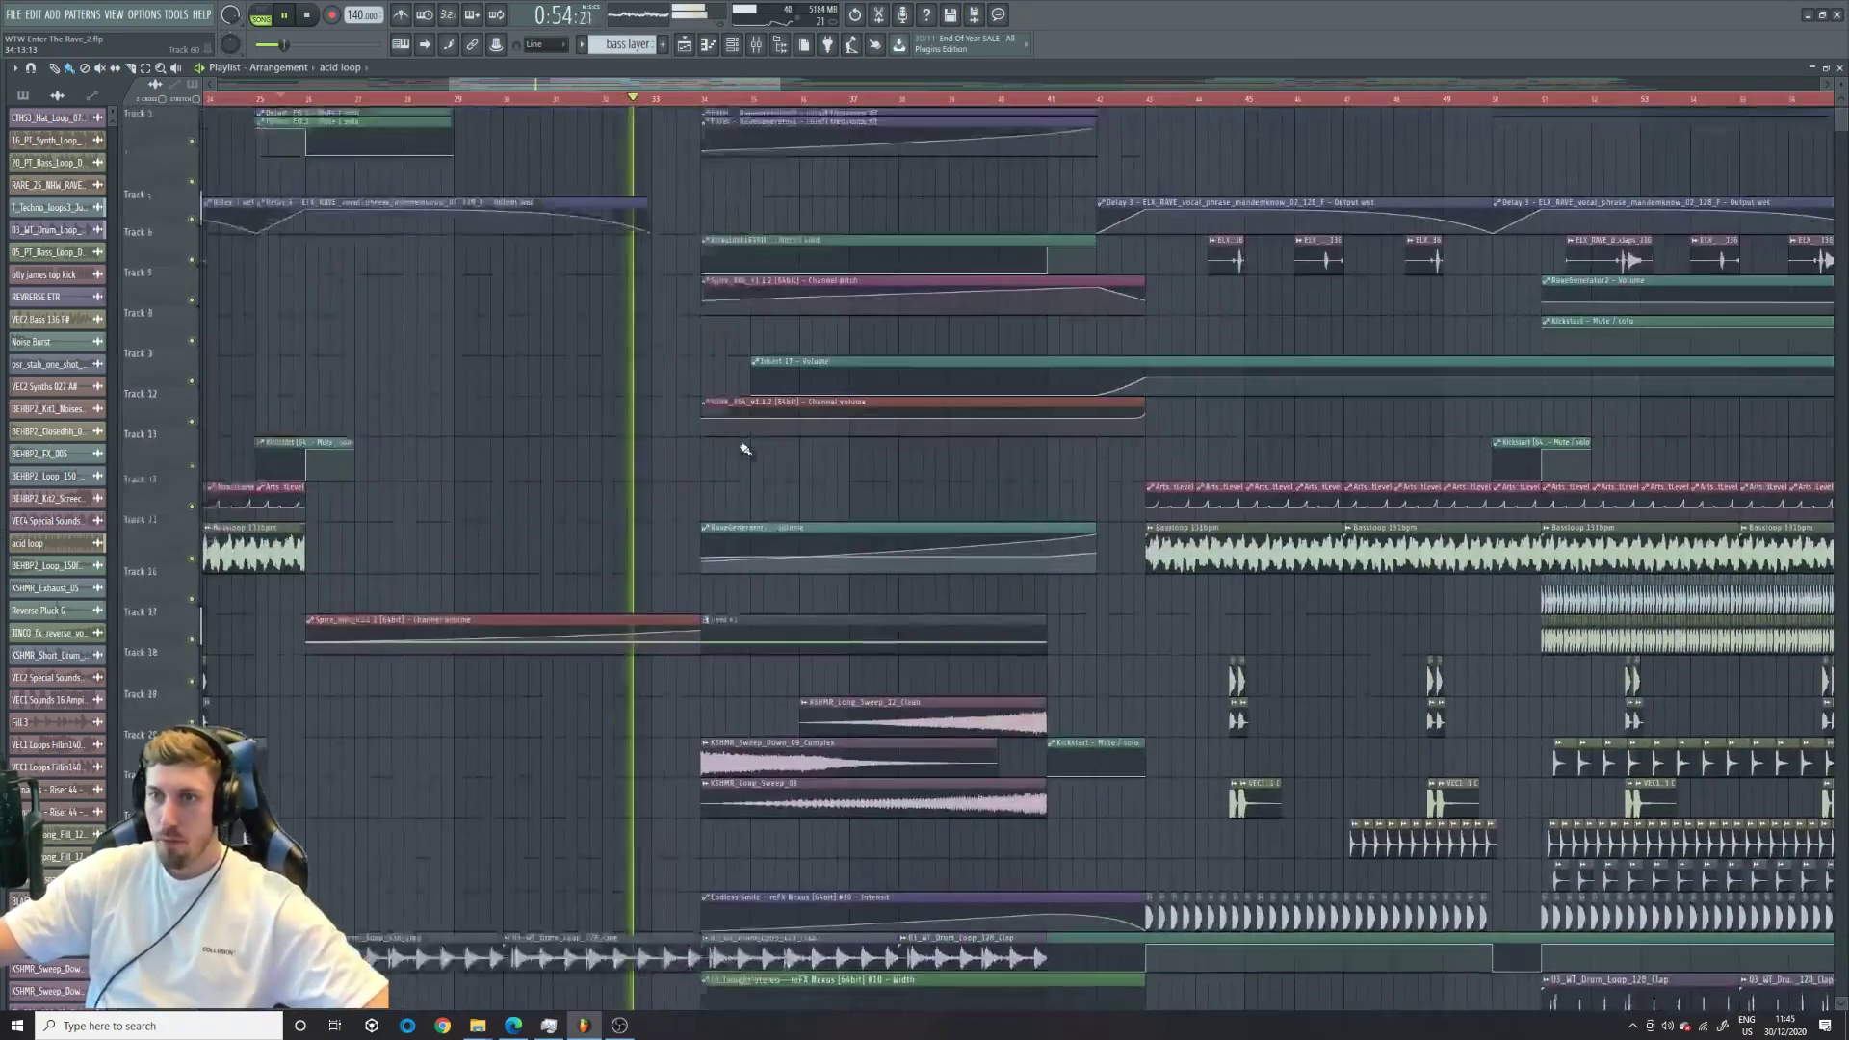
{"action": "key", "text": "space"}
- Solo Track 15 and listen to the bass from just before bar 26 and again from bar 34
{"action": "scroll", "coordinate": [543, 520], "scroll_direction": "down", "scroll_amount": 1}
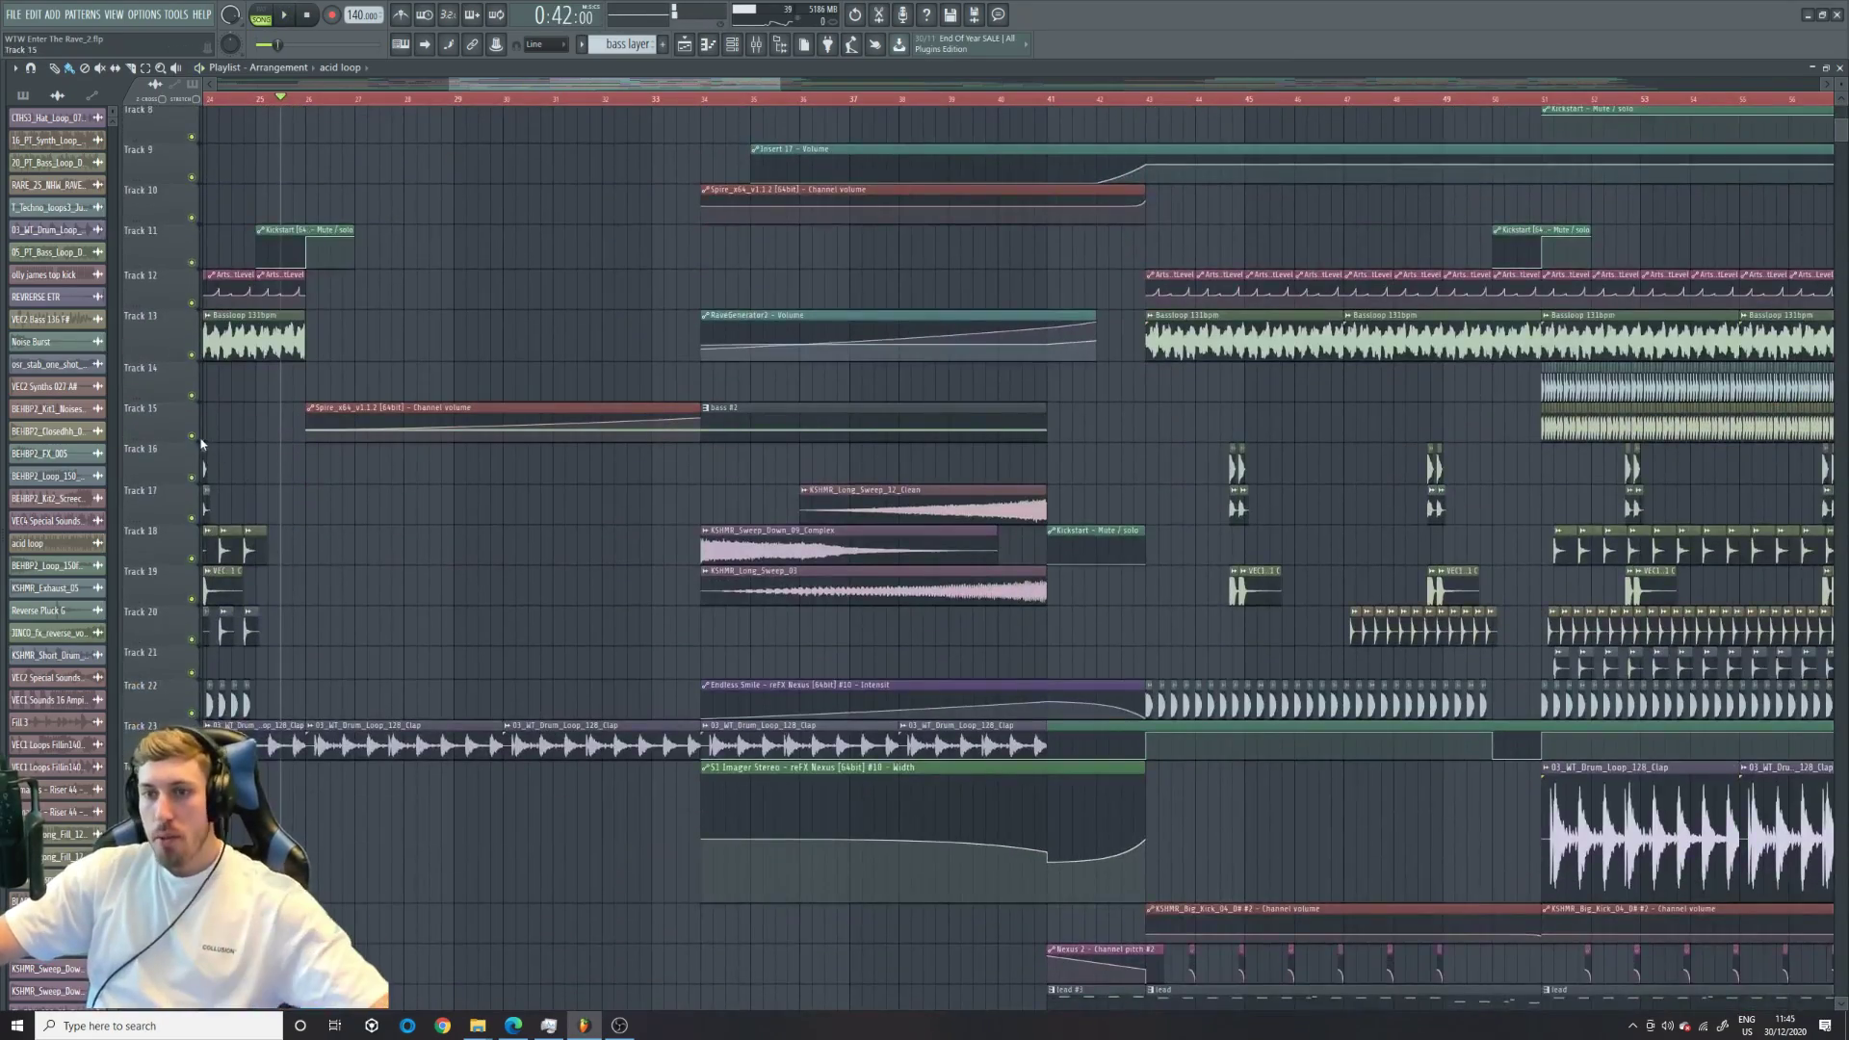
{"action": "left_click", "coordinate": [192, 435], "text": "ctrl"}
{"action": "key", "text": "space"}
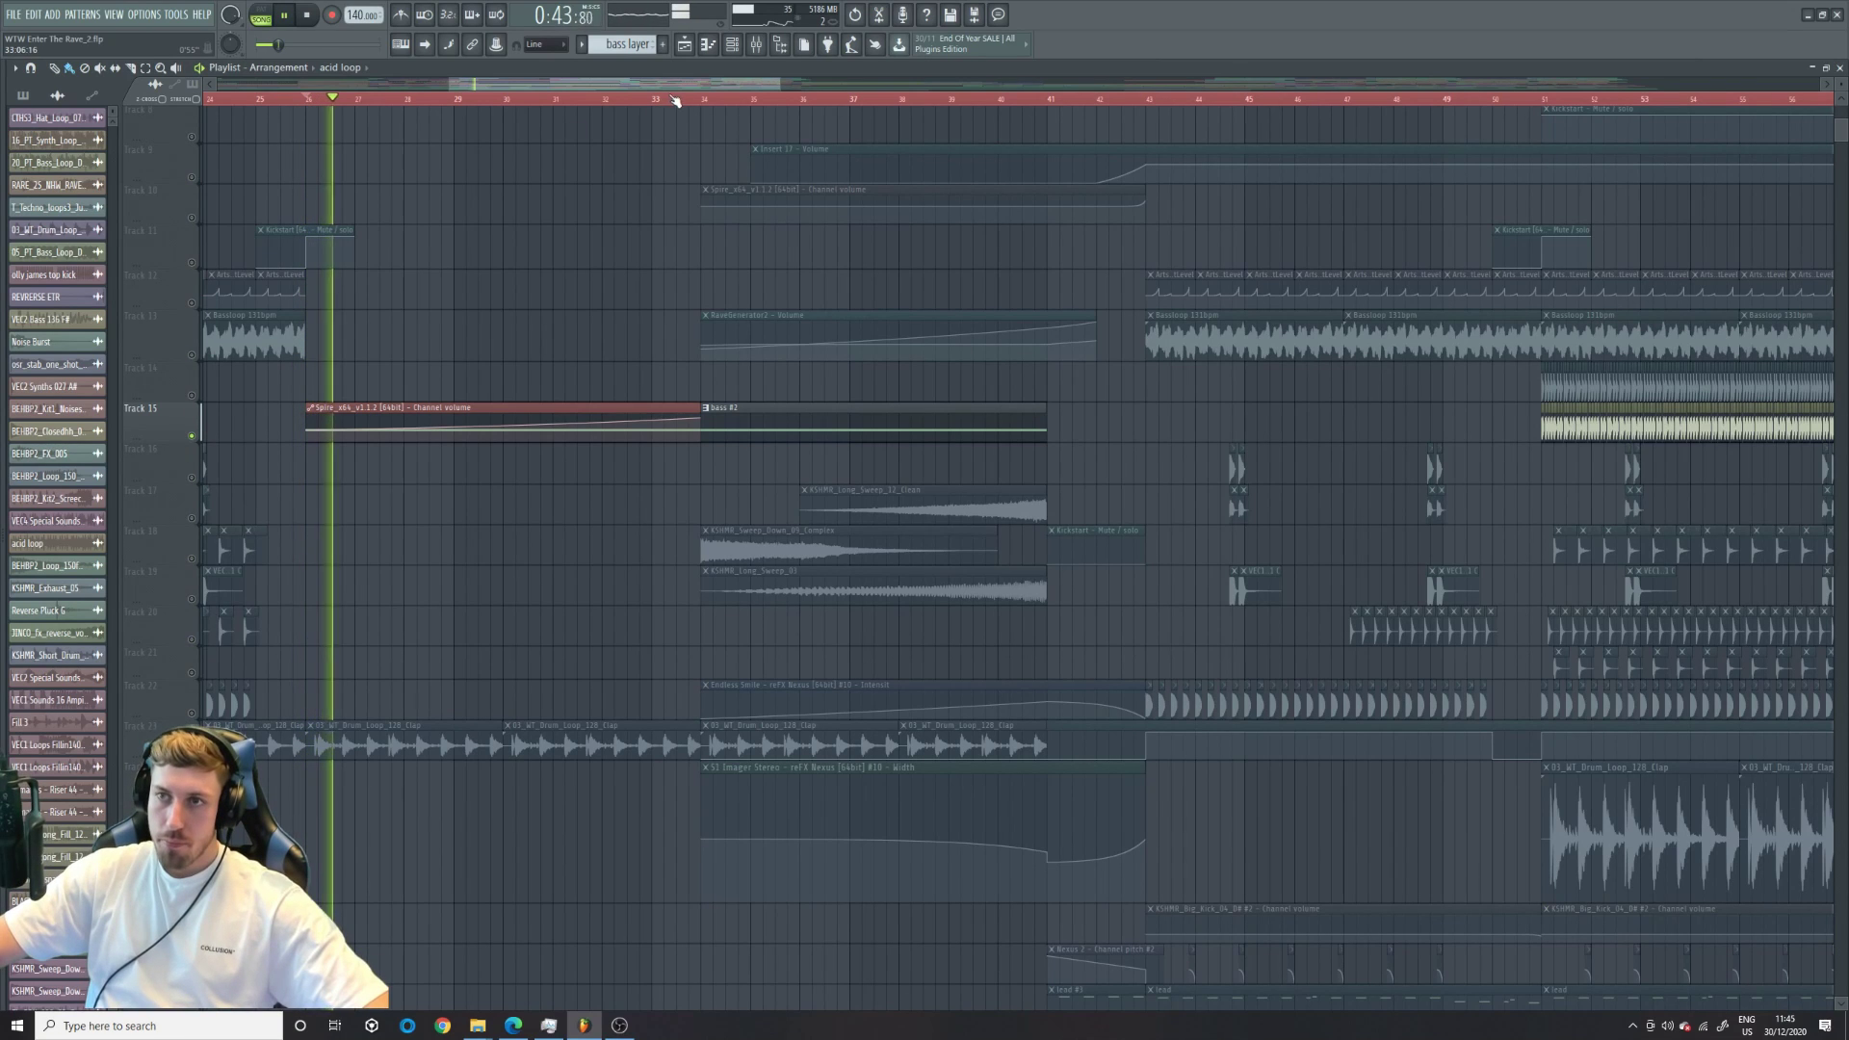
{"action": "left_click", "coordinate": [700, 100]}
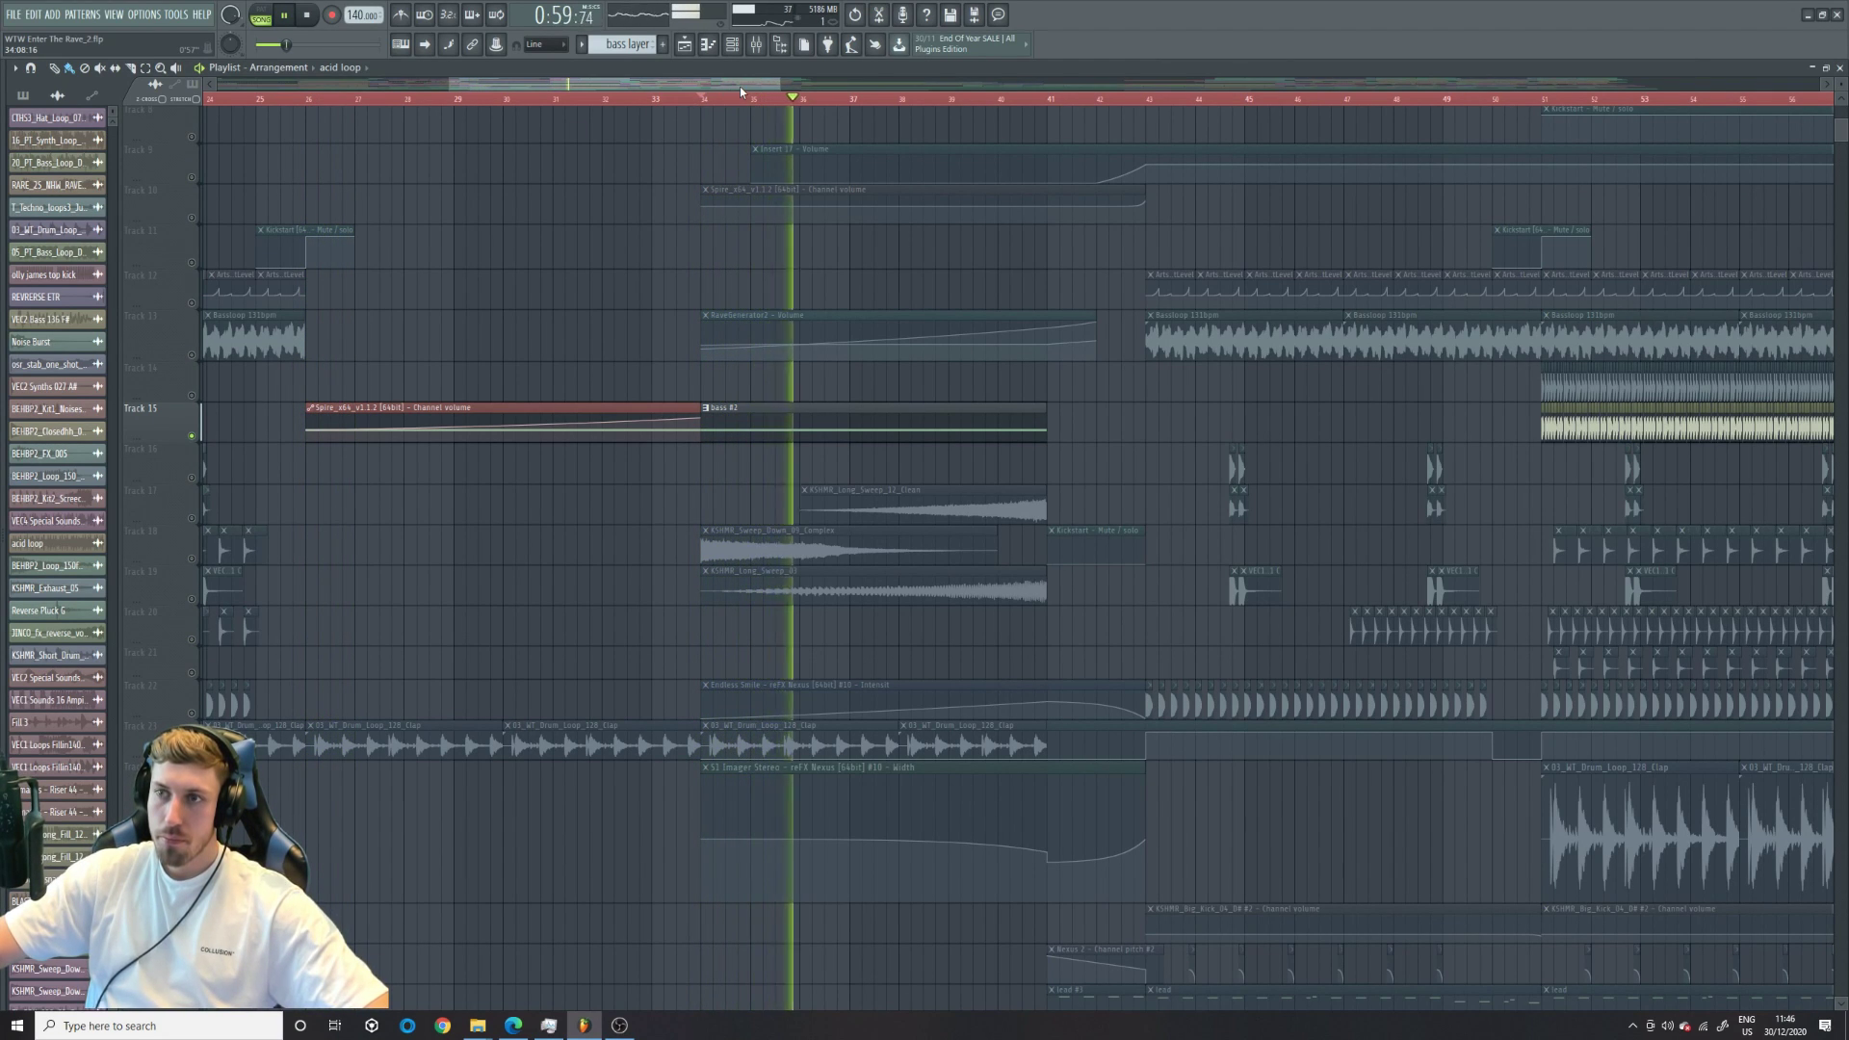
{"action": "key", "text": "space"}
- Unmute Track 13 and the clap drum loop on Track 23 so they sound together with the soloed bass
{"action": "left_click", "coordinate": [193, 355]}
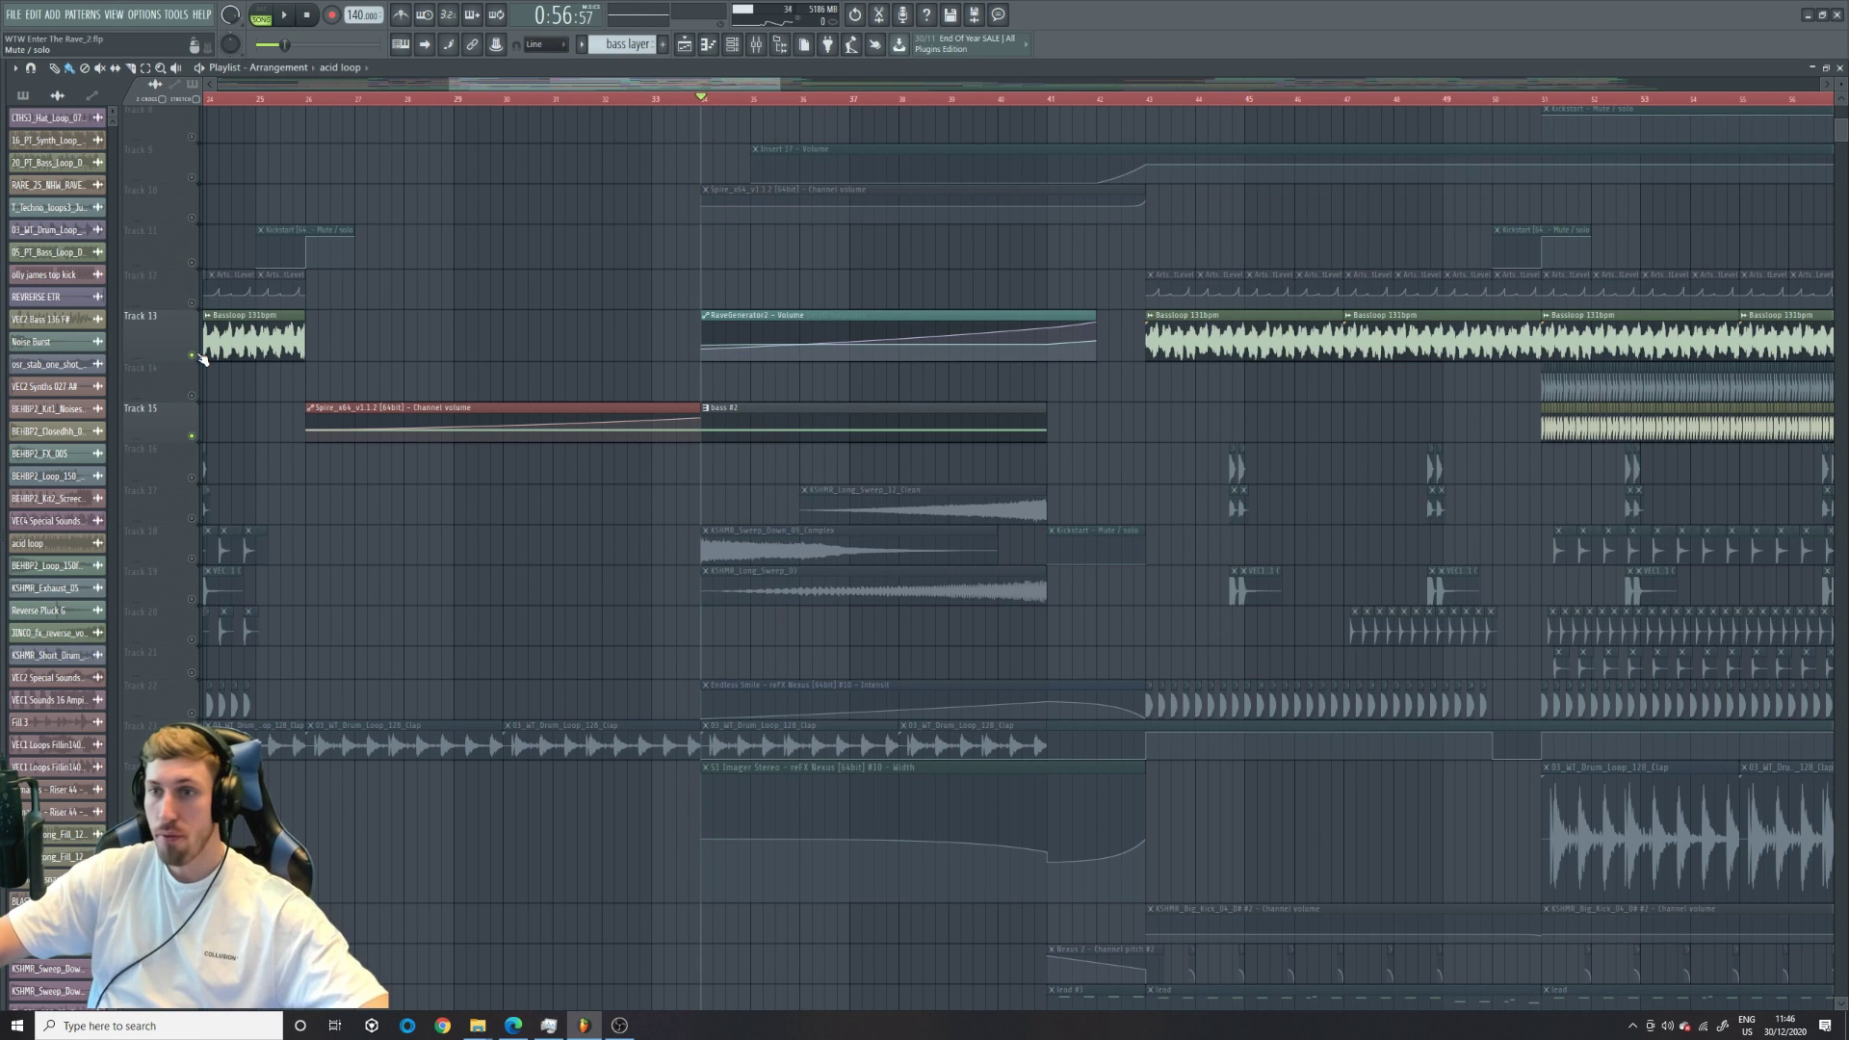
{"action": "scroll", "coordinate": [949, 722], "scroll_direction": "down", "scroll_amount": 5}
{"action": "scroll", "coordinate": [537, 590], "scroll_direction": "up", "scroll_amount": 2}
{"action": "scroll", "coordinate": [537, 590], "scroll_direction": "down", "scroll_amount": 3}
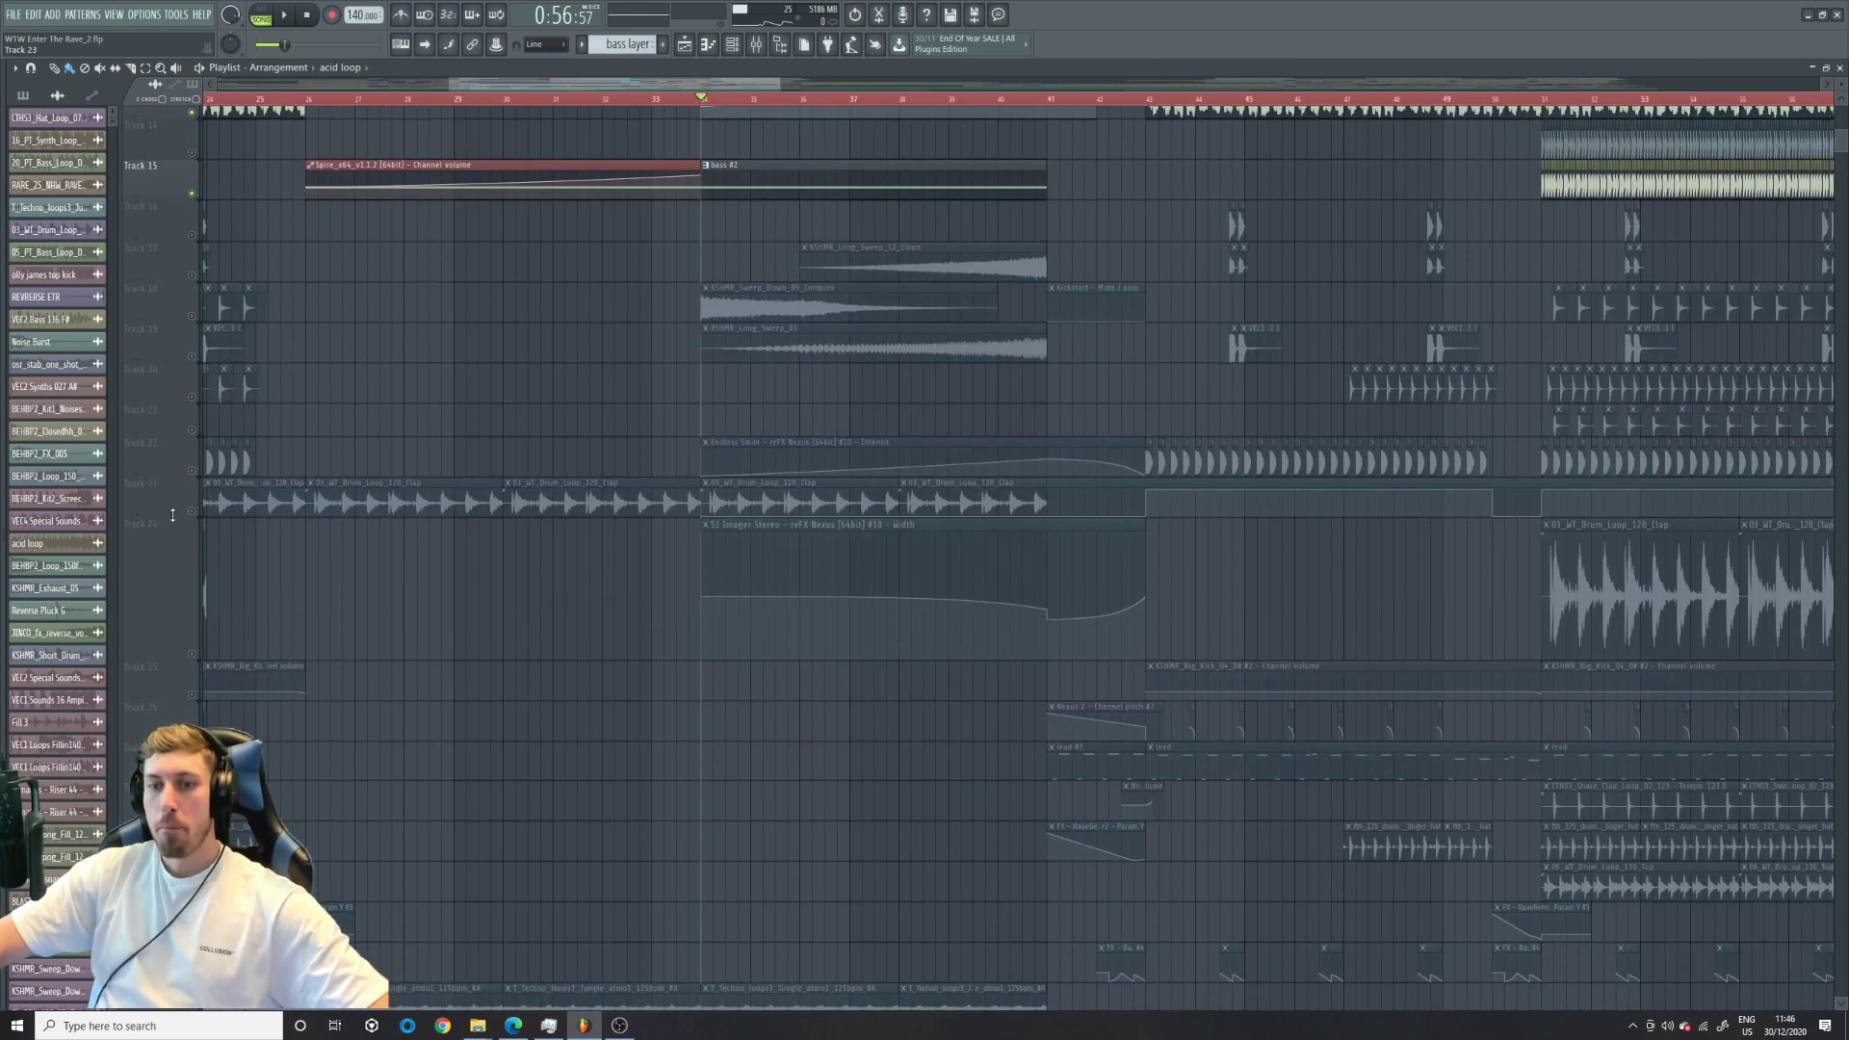
{"action": "left_click", "coordinate": [193, 516]}
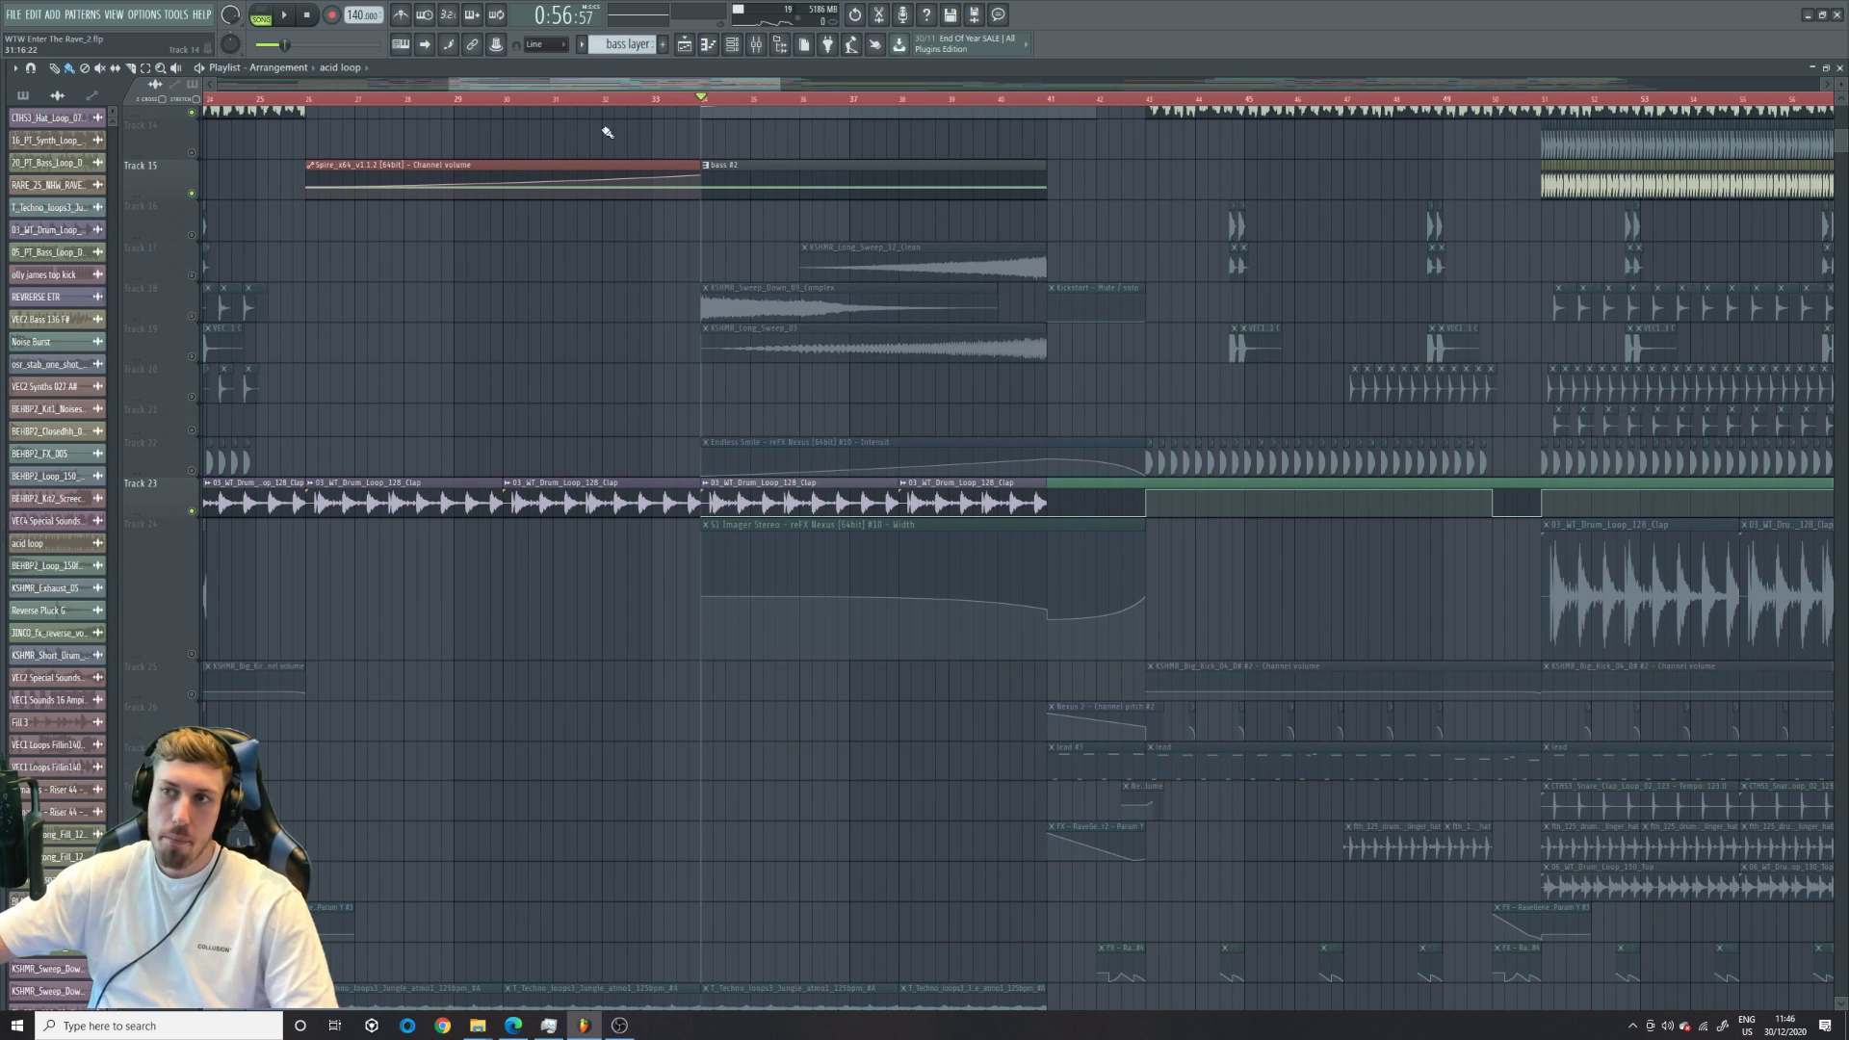
- Unmute the rave sample on Track 35 and play the audible layers from bar 26
{"action": "mouse_move", "coordinate": [779, 85]}
{"action": "left_mouse_down"}
{"action": "mouse_move", "coordinate": [735, 84]}
{"action": "mouse_move", "coordinate": [788, 84]}
{"action": "left_mouse_up"}
{"action": "scroll", "coordinate": [652, 372], "scroll_direction": "down", "scroll_amount": 10}
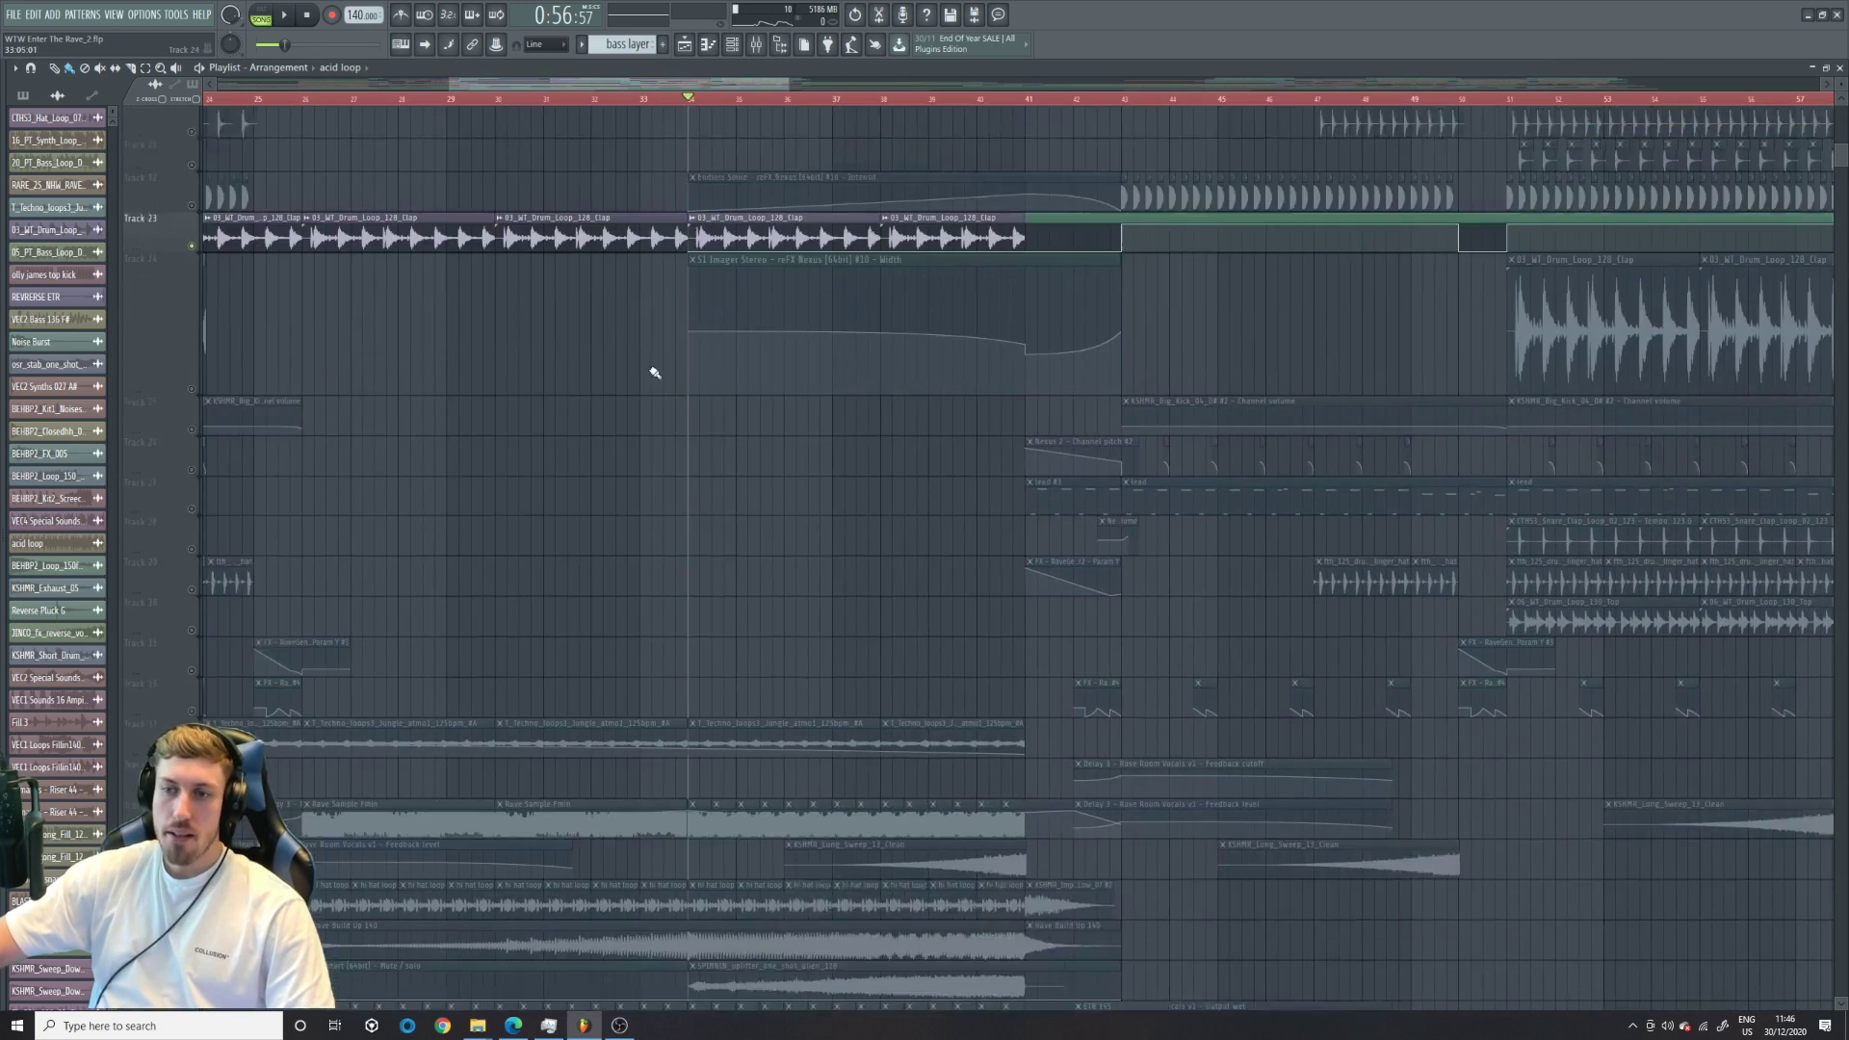
{"action": "left_click", "coordinate": [191, 614]}
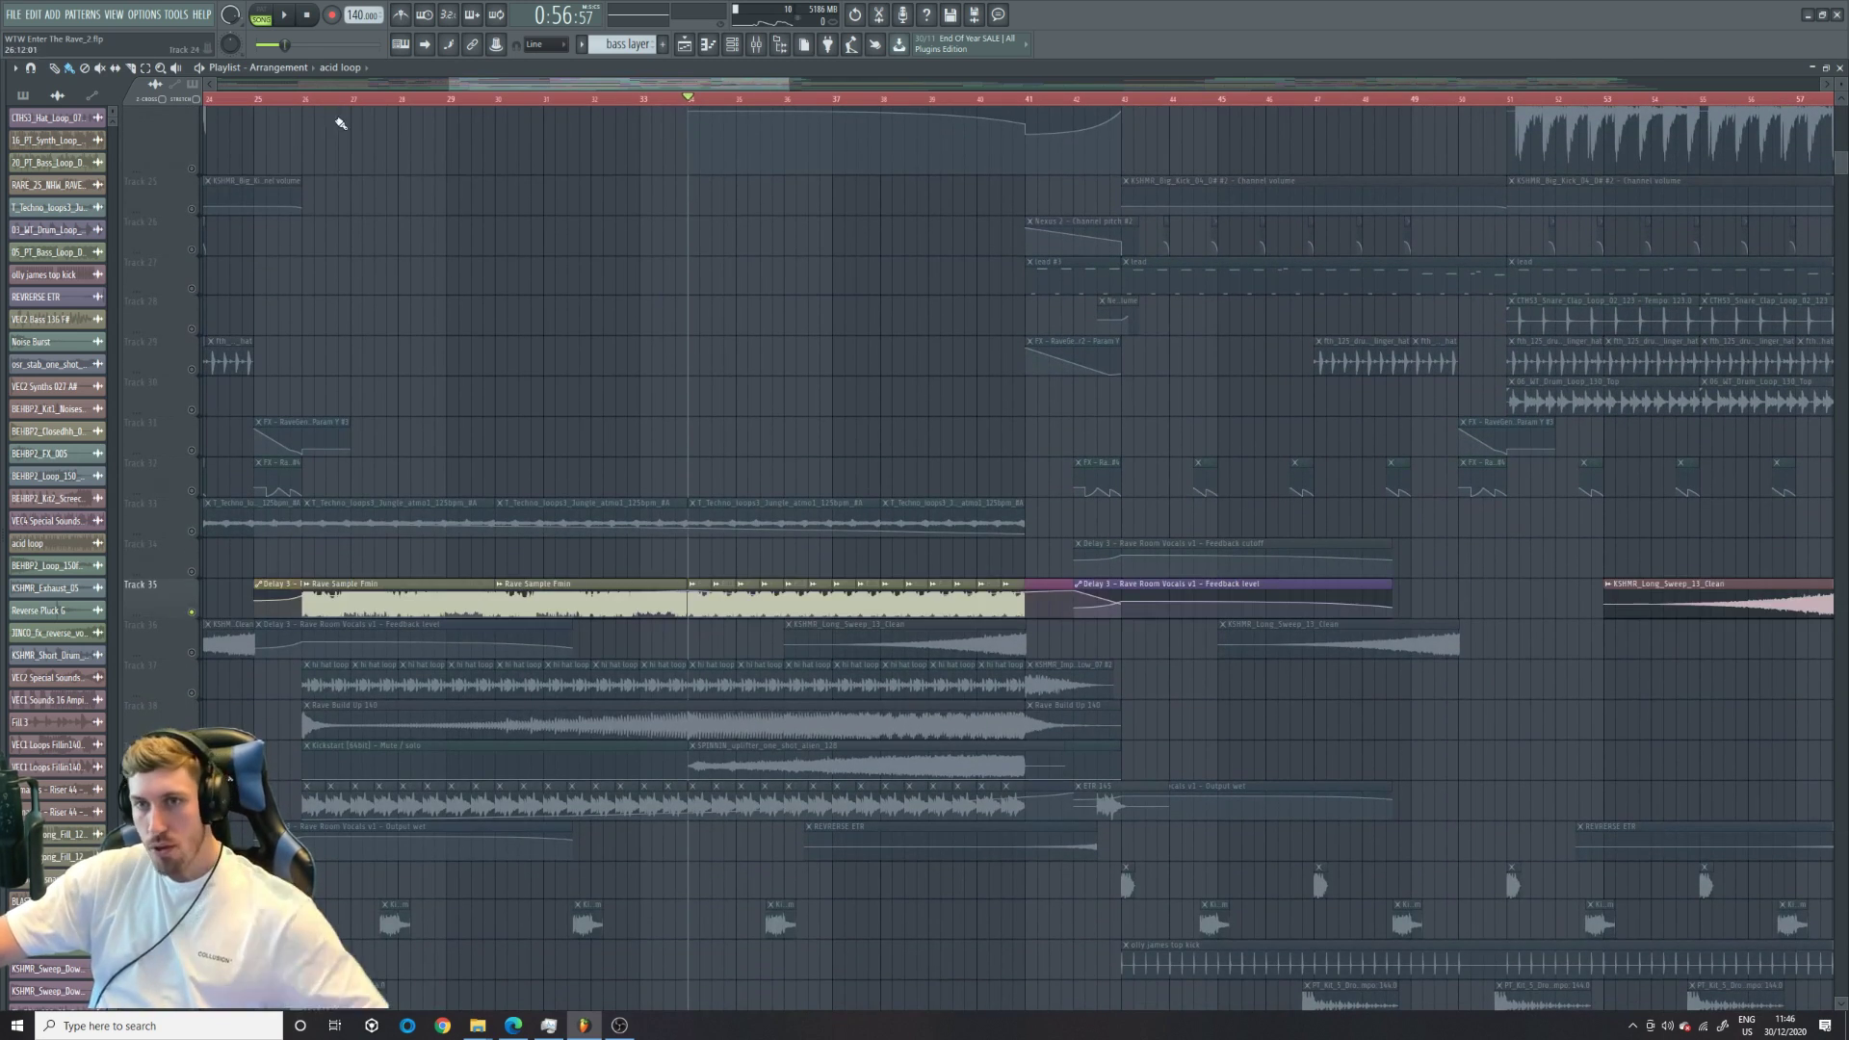
{"action": "left_click", "coordinate": [306, 100]}
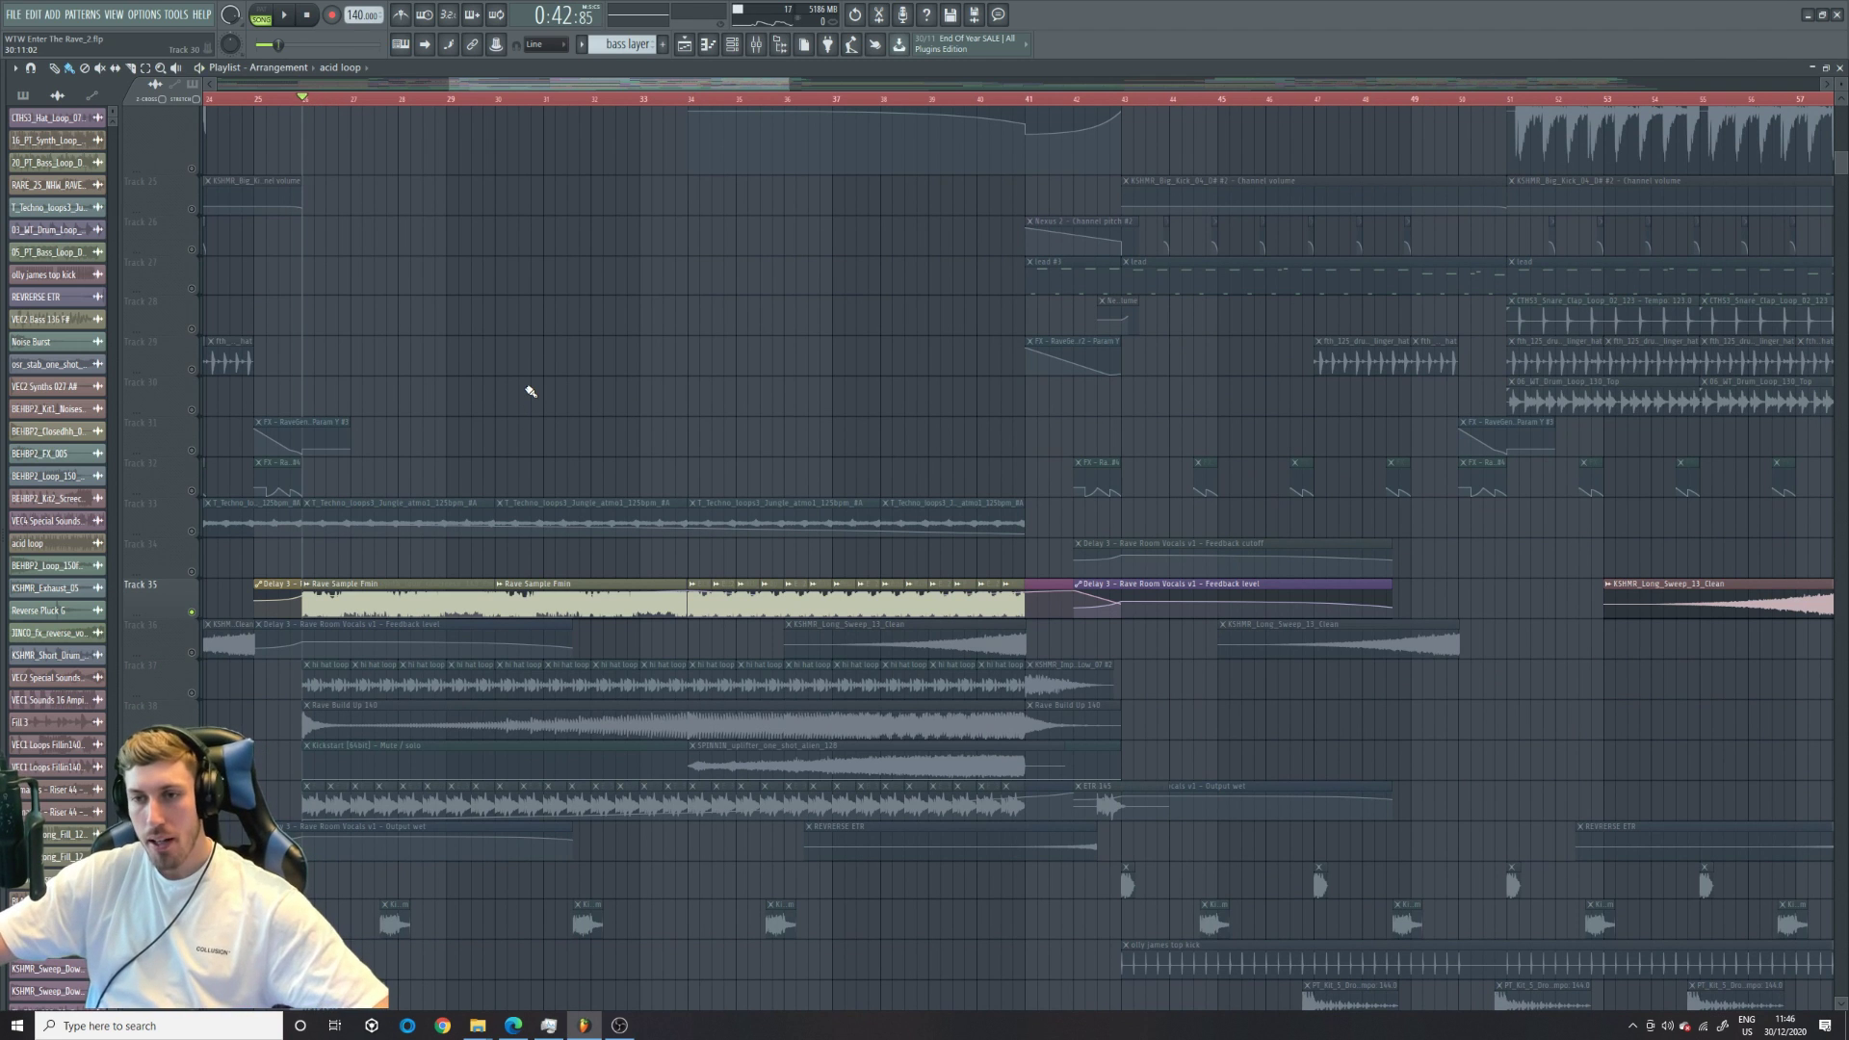
{"action": "key", "text": "space"}
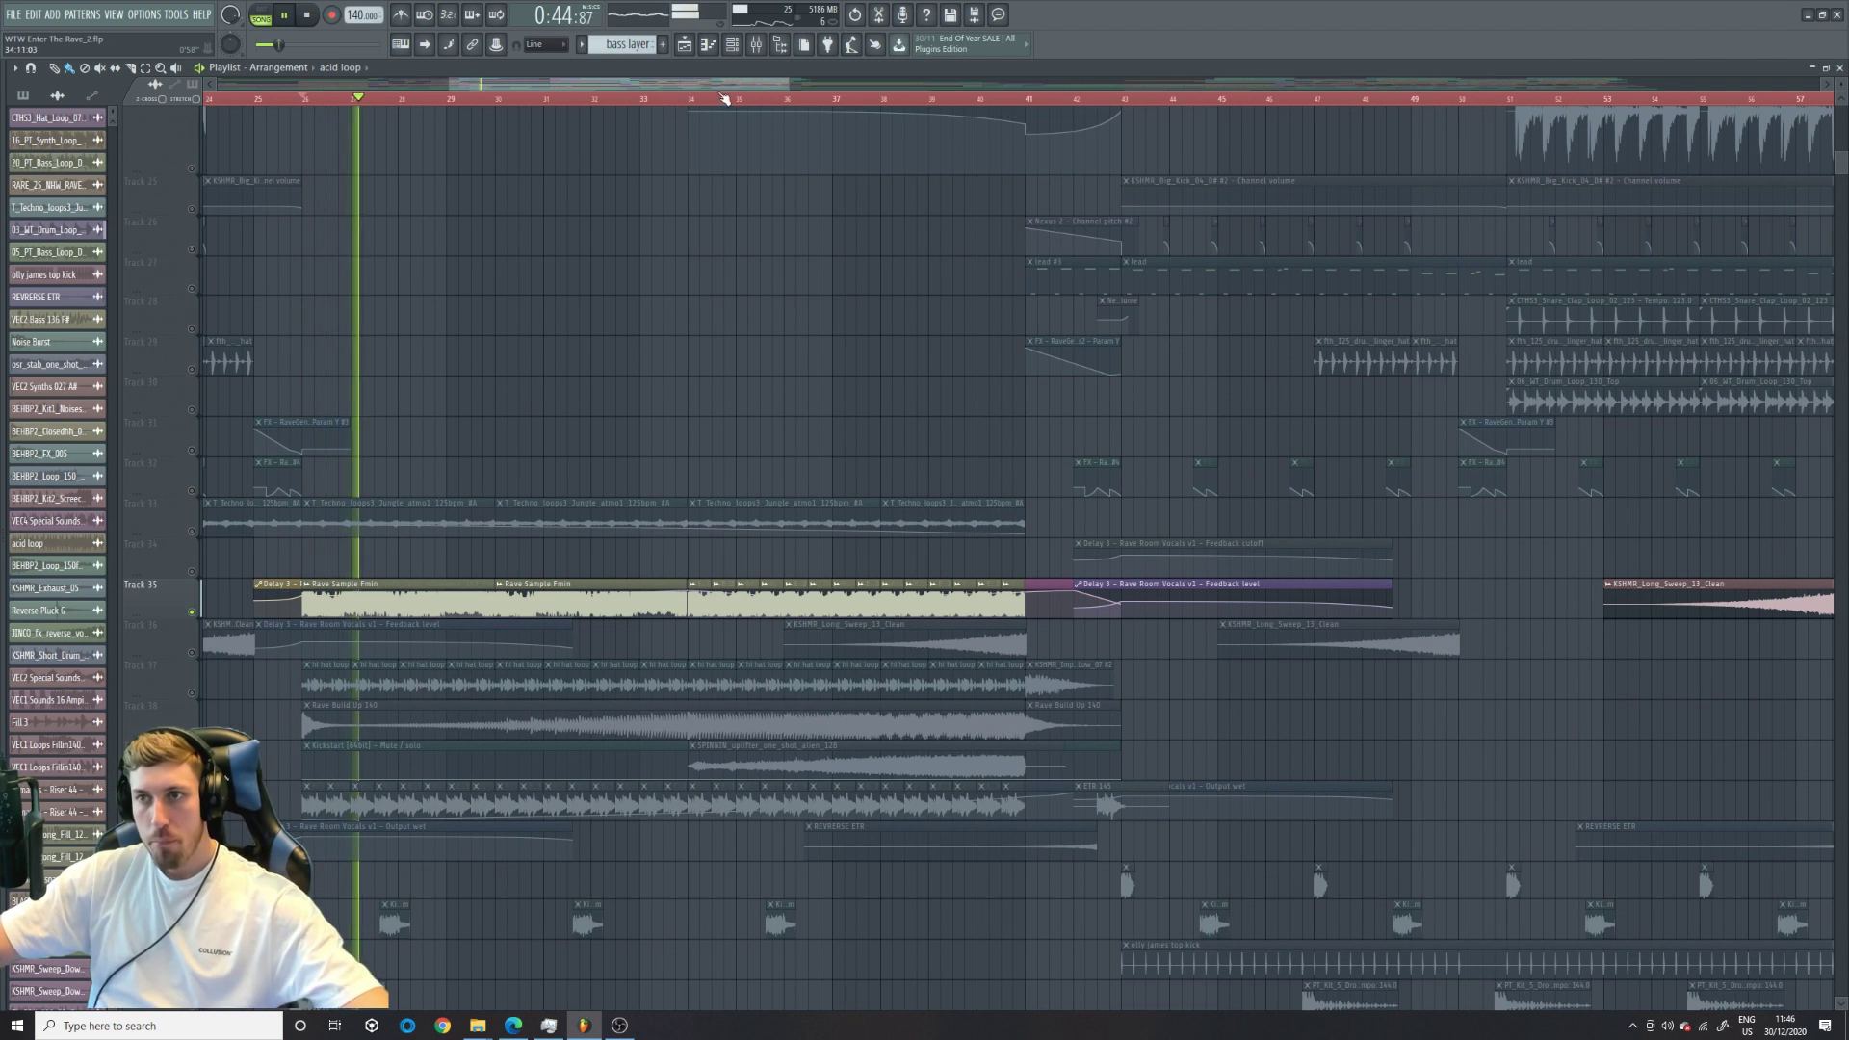
- View the Rave Sample Fmin clip's sample settings during playback, review the unmuted layers up to Track 13, and stop playback
{"action": "left_click_drag", "start_coordinate": [789, 85], "coordinate": [856, 84]}
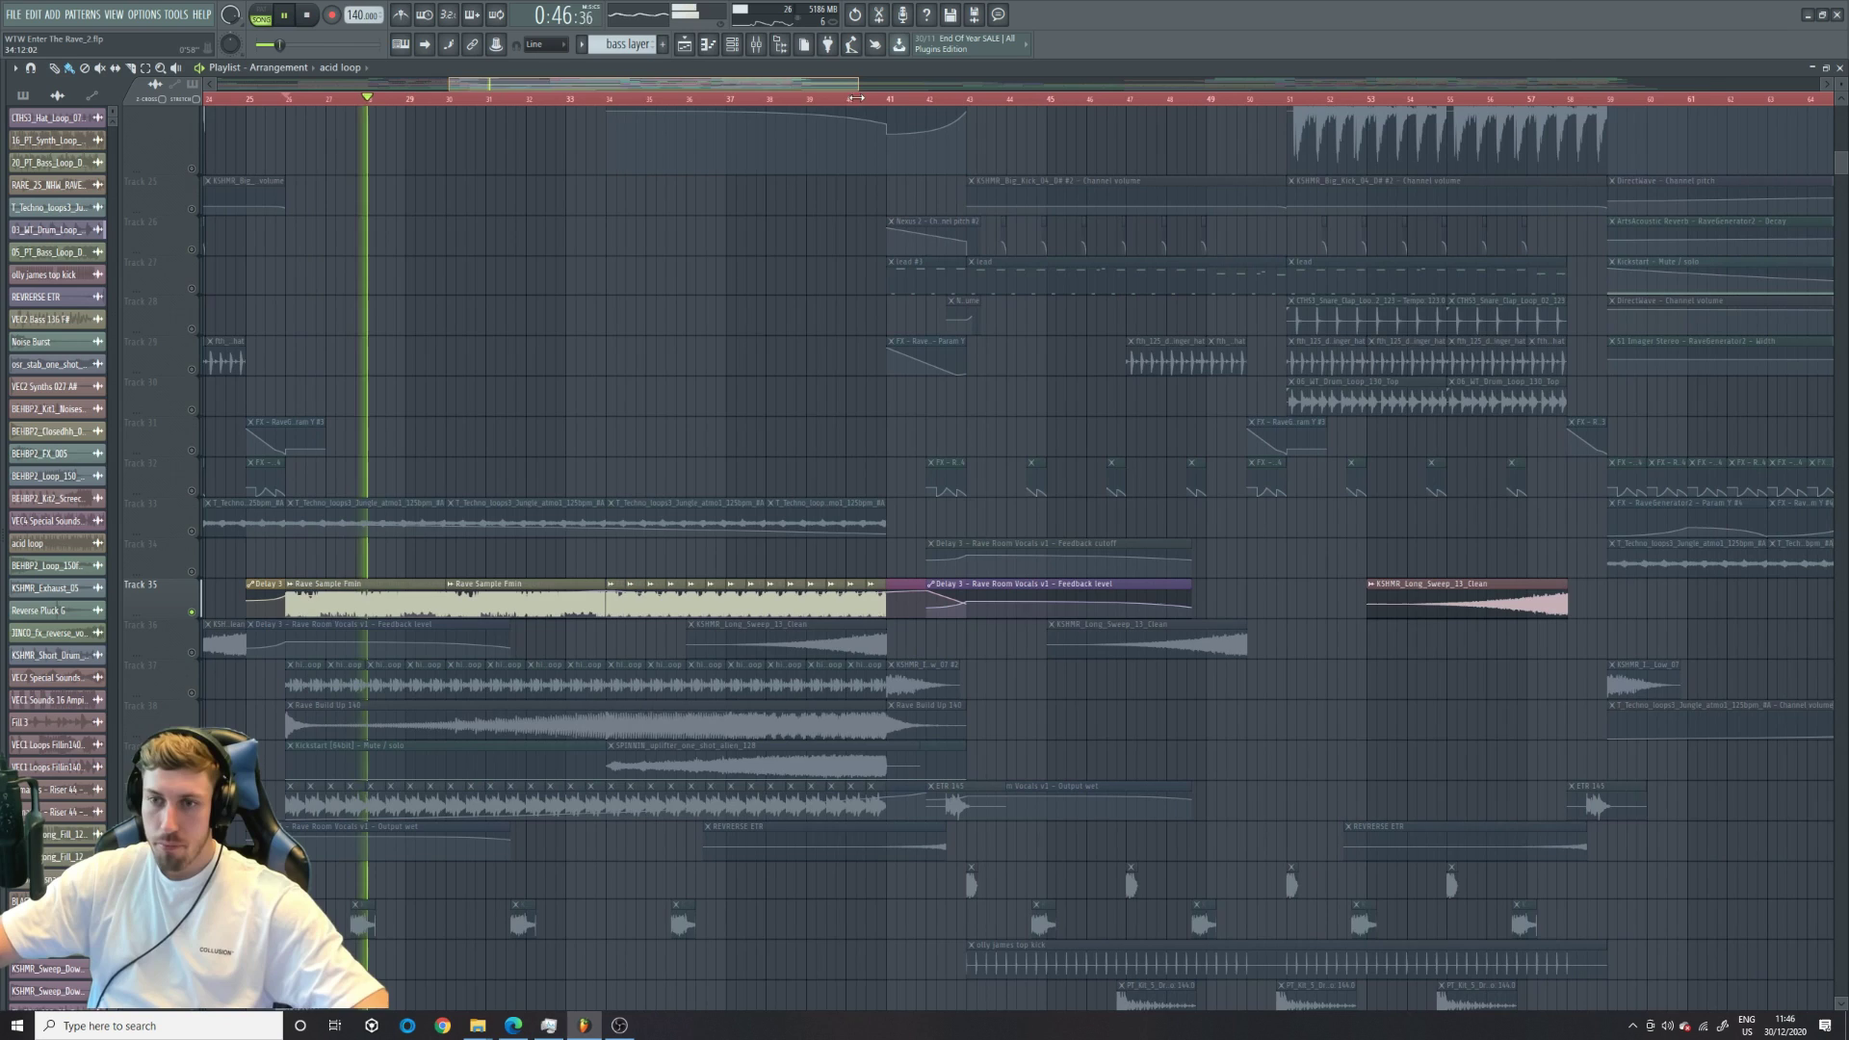
{"action": "double_click", "coordinate": [395, 605]}
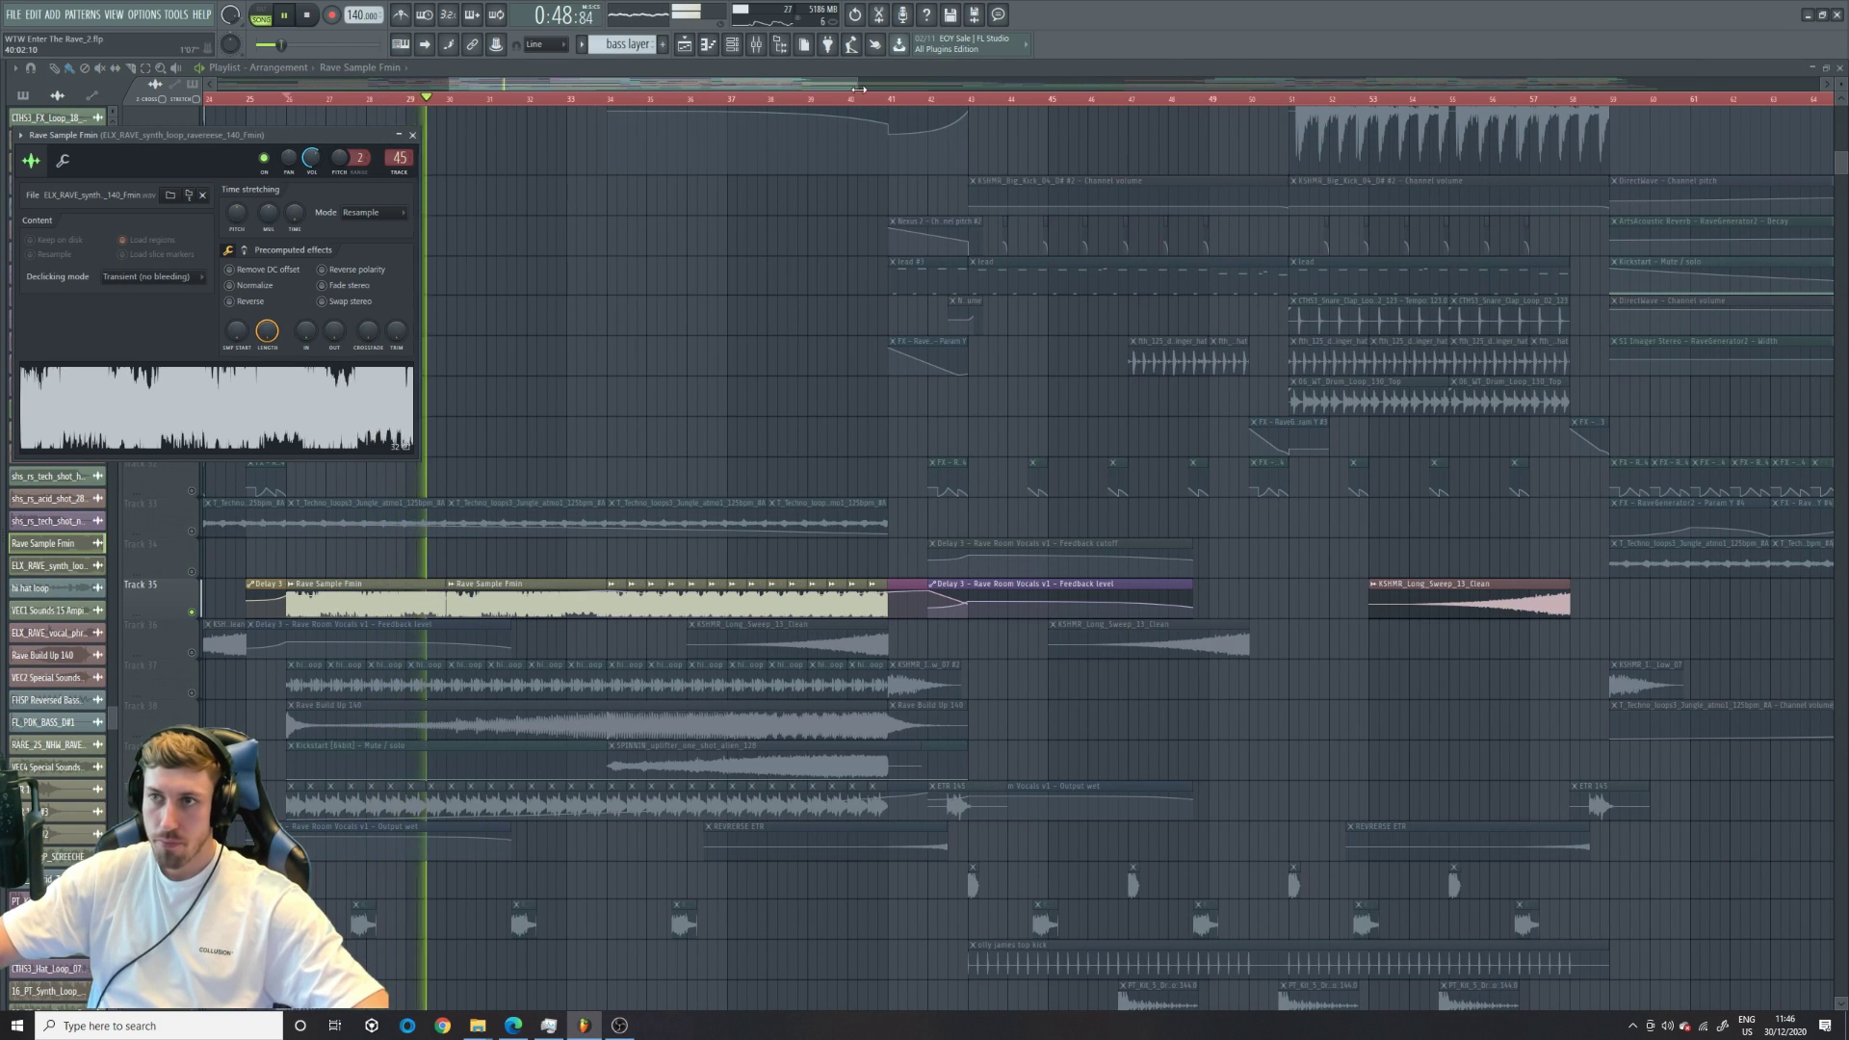
{"action": "left_click_drag", "start_coordinate": [858, 90], "coordinate": [809, 89]}
{"action": "scroll", "coordinate": [533, 648], "scroll_direction": "up", "scroll_amount": 5}
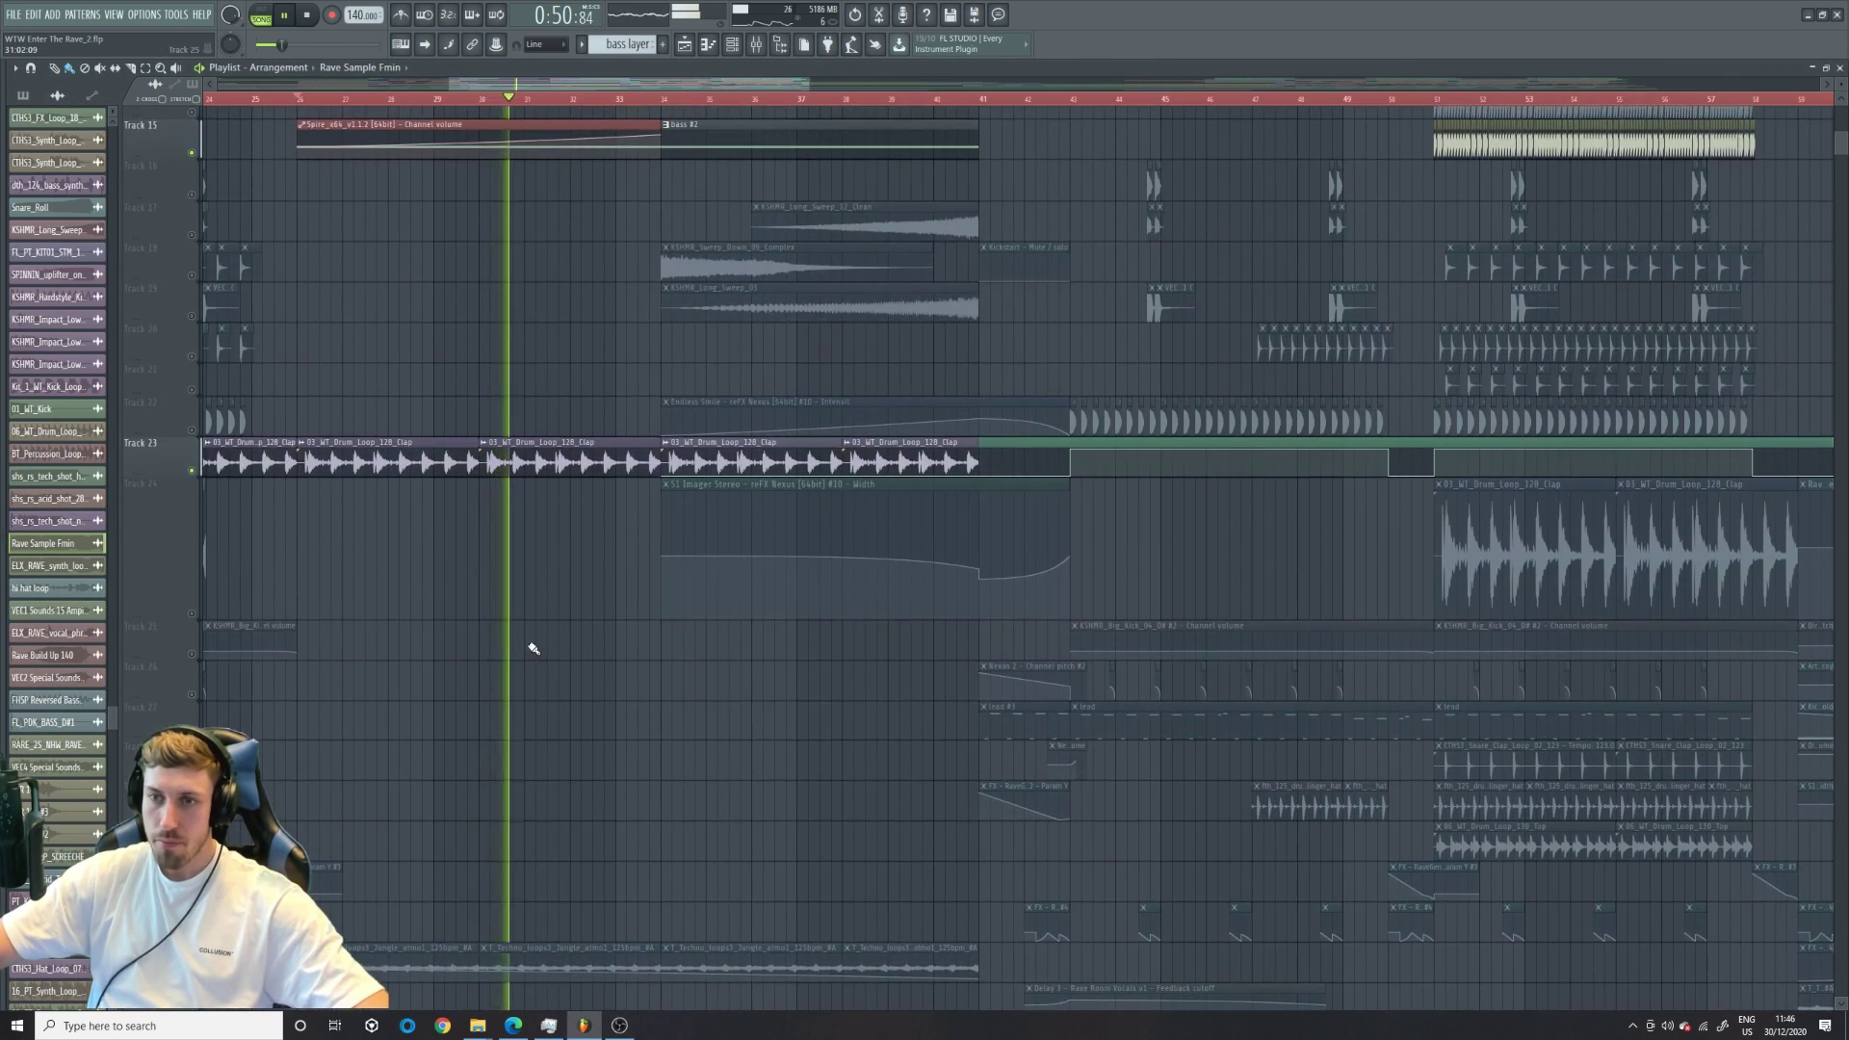
{"action": "scroll", "coordinate": [520, 641], "scroll_direction": "up", "scroll_amount": 4}
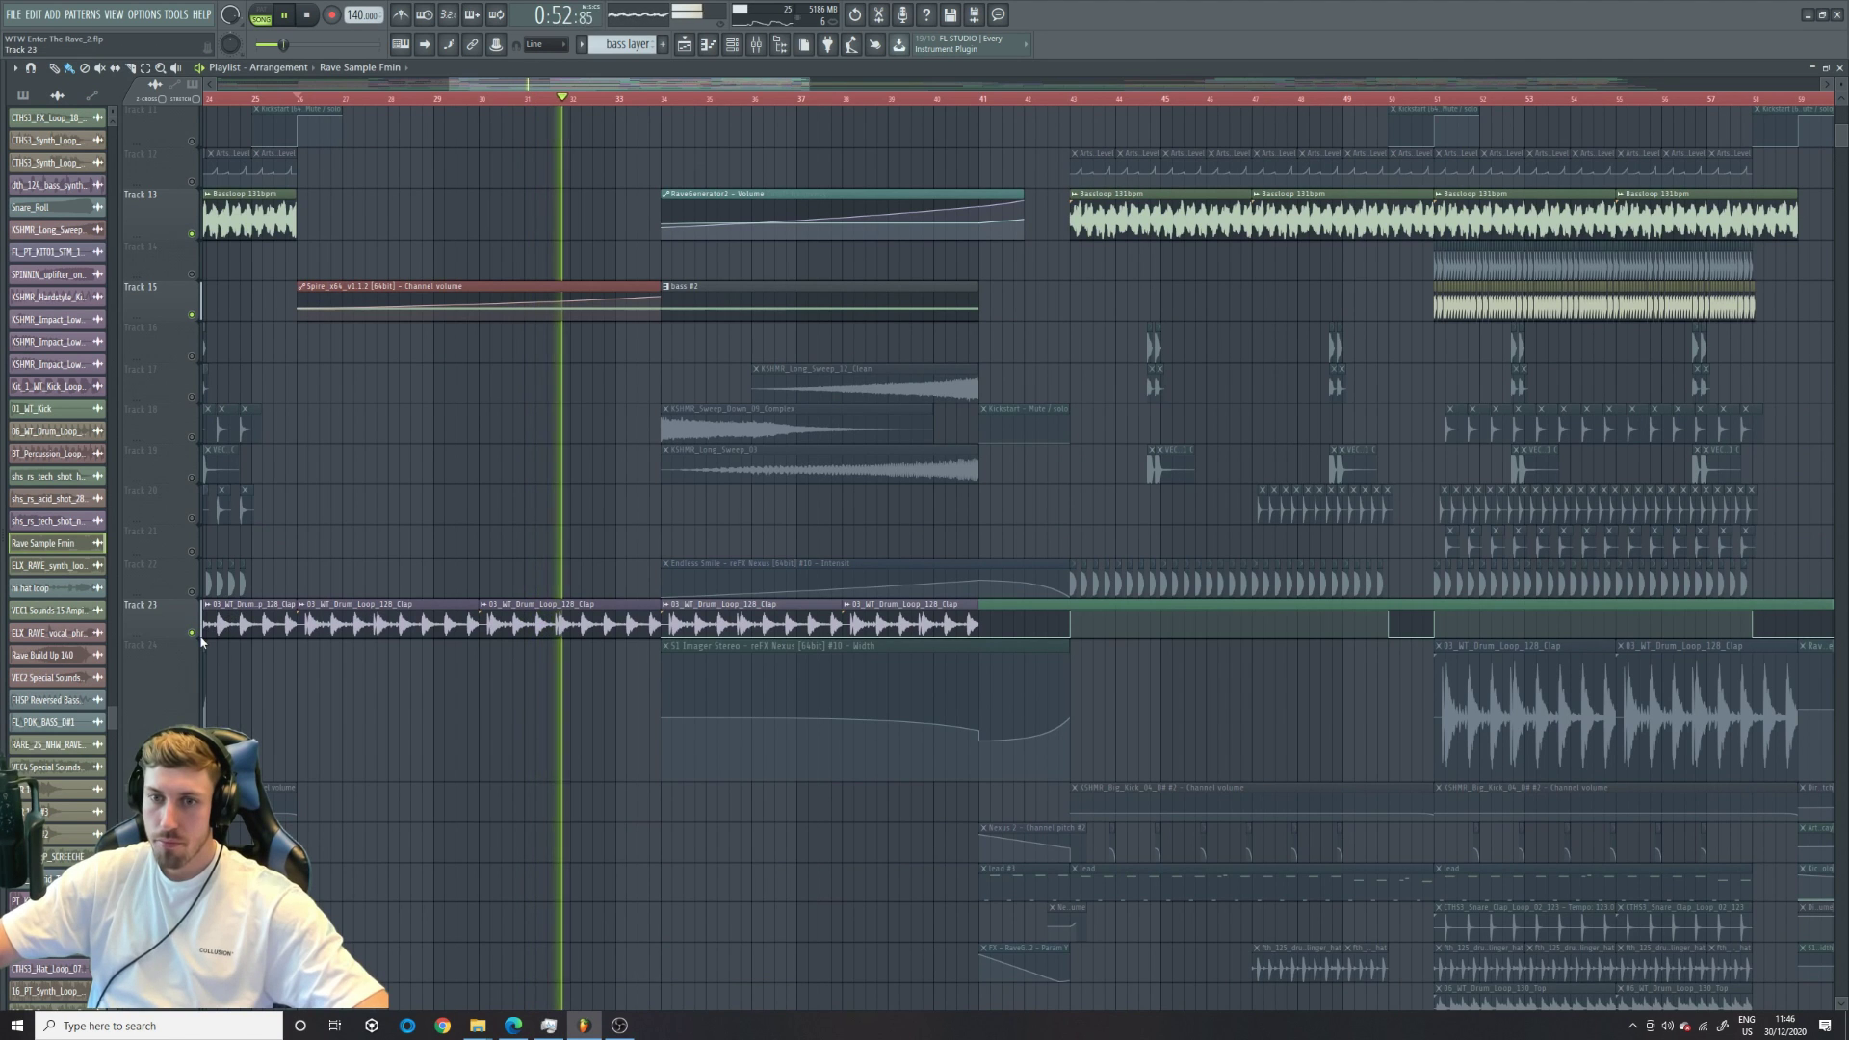
{"action": "scroll", "coordinate": [648, 652], "scroll_direction": "down", "scroll_amount": 12}
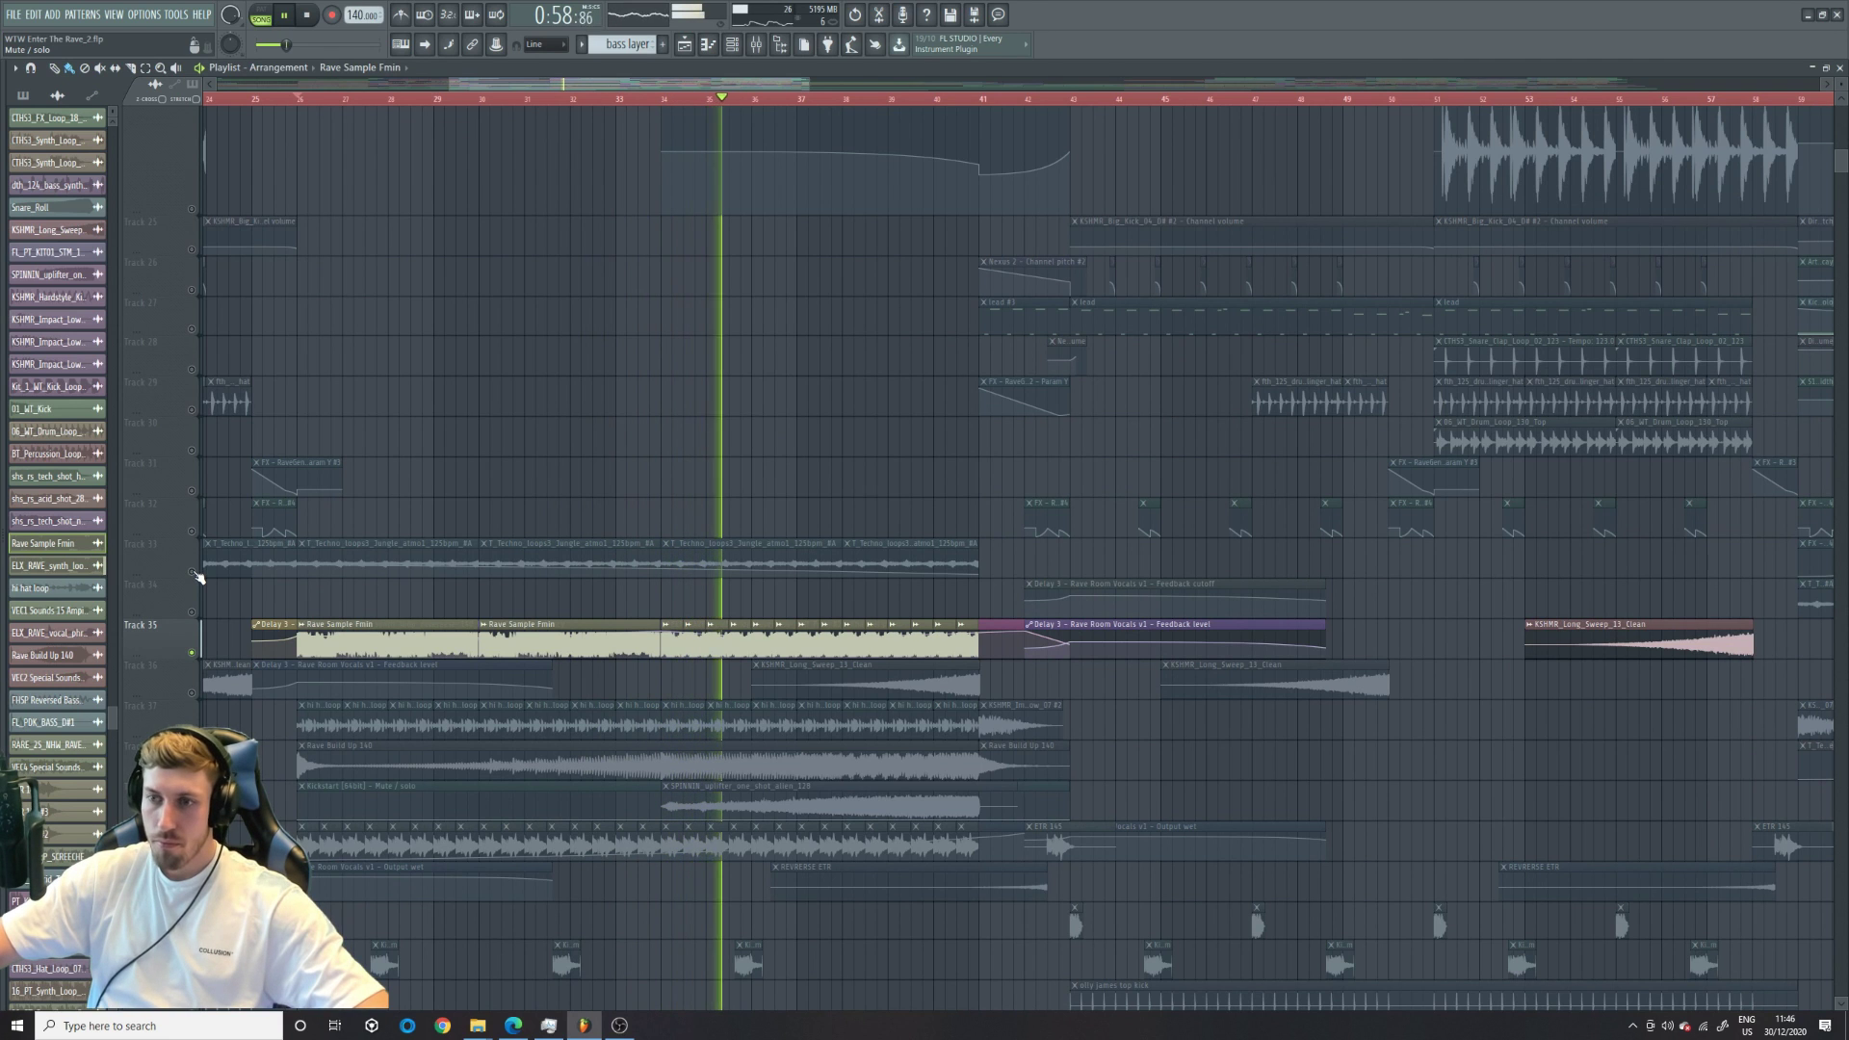
{"action": "key", "text": "space"}
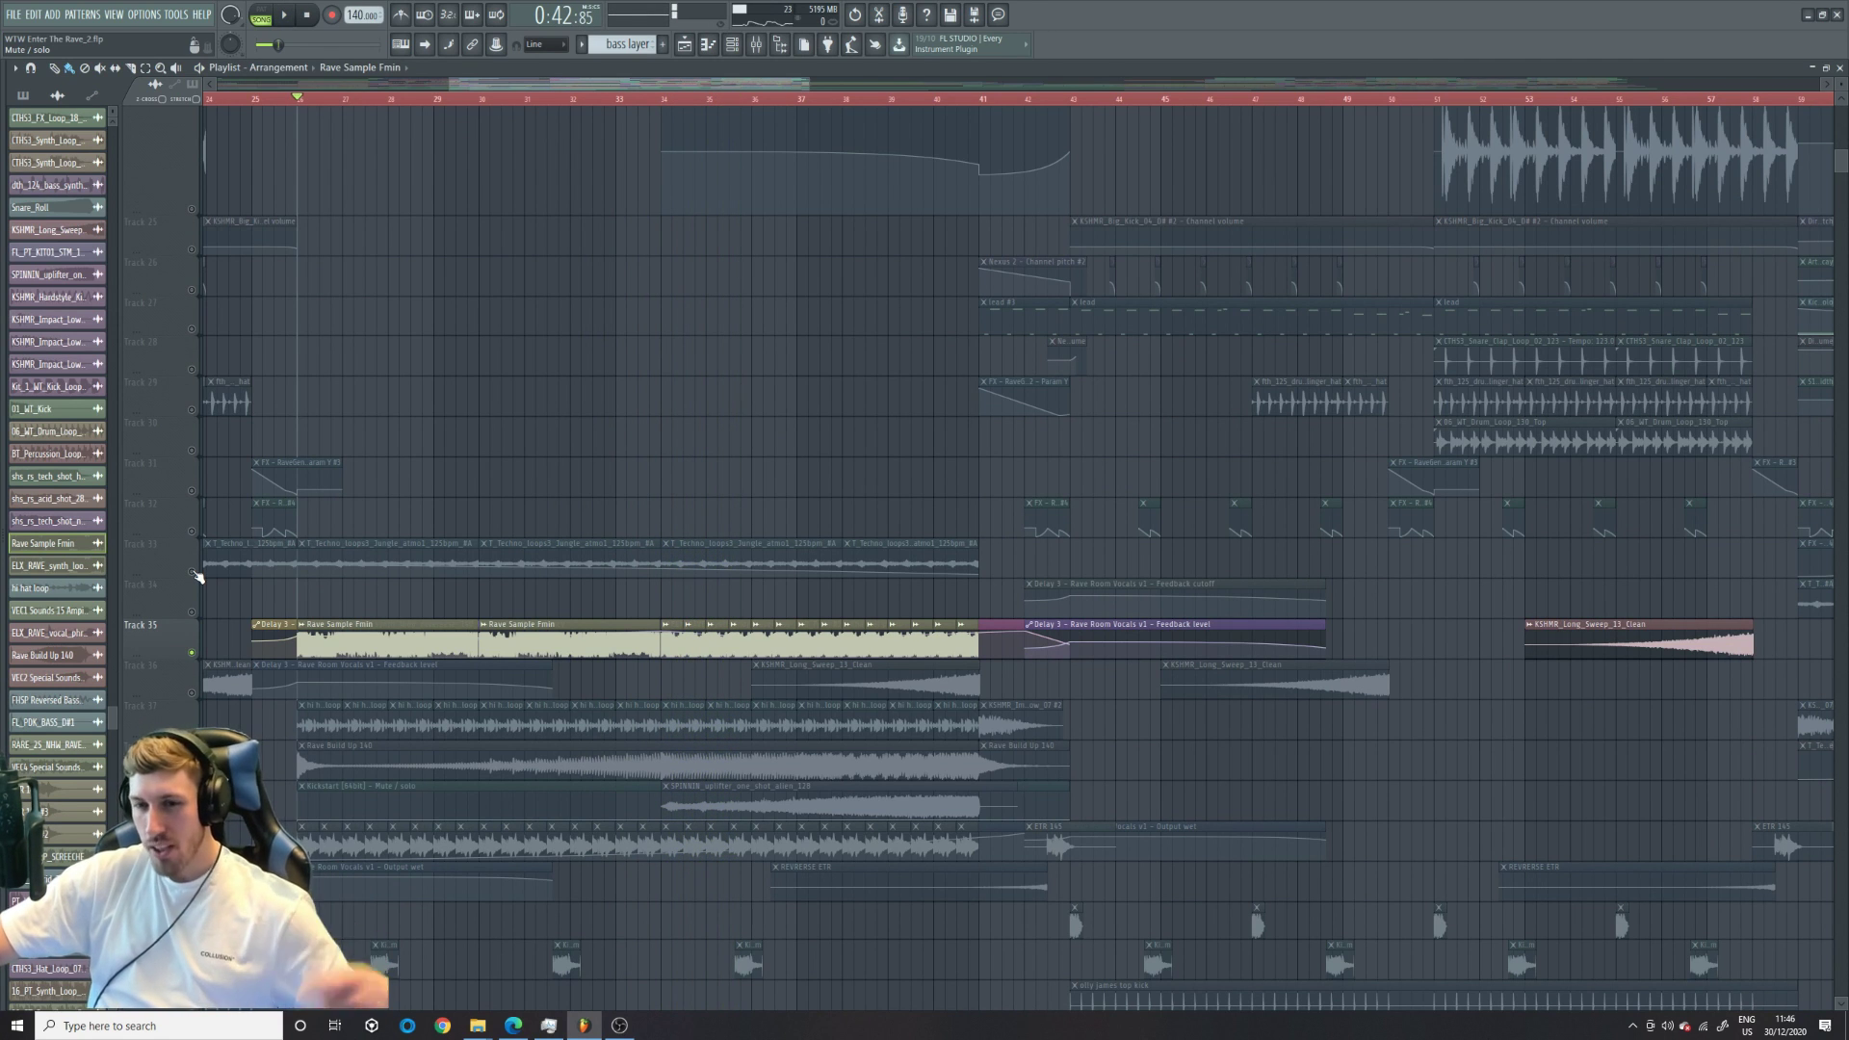
- Unmute Track 33, view the sample settings of its jungle atmosphere loop, and close them again
{"action": "left_click", "coordinate": [191, 572]}
{"action": "double_click", "coordinate": [339, 566]}
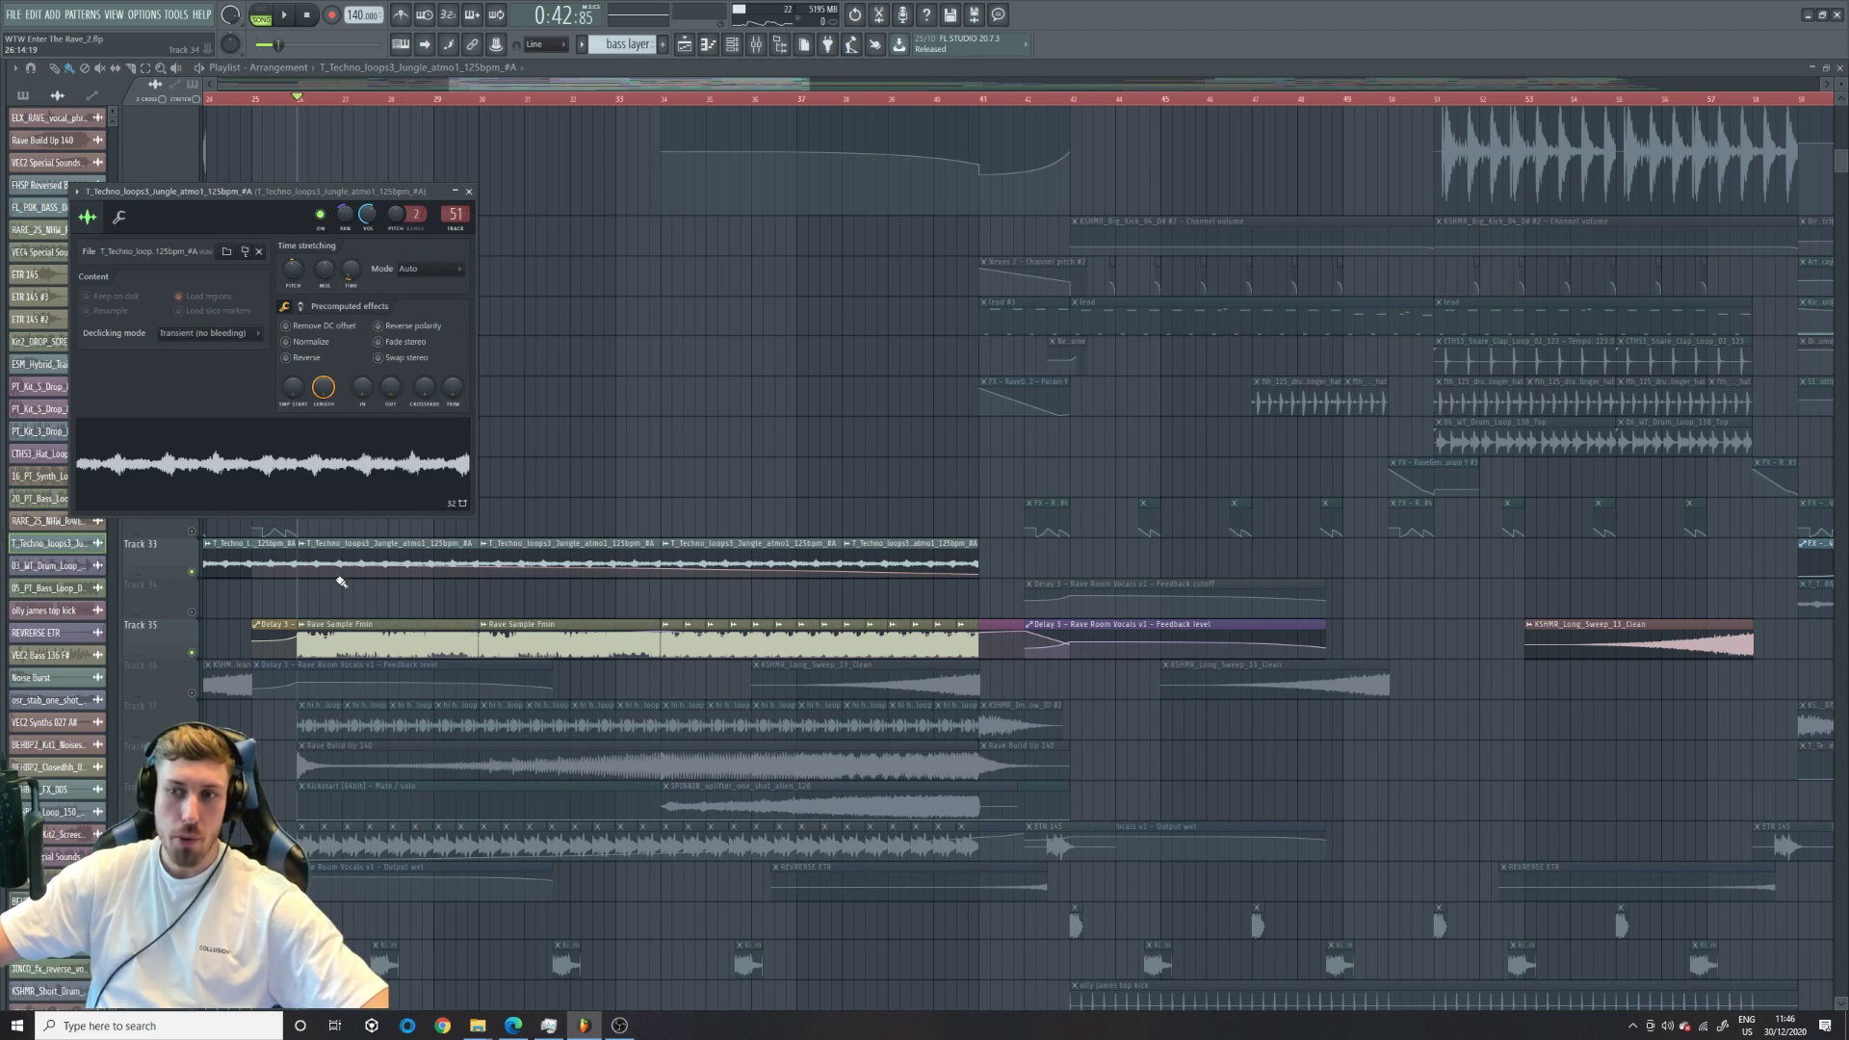
{"action": "left_click", "coordinate": [512, 549]}
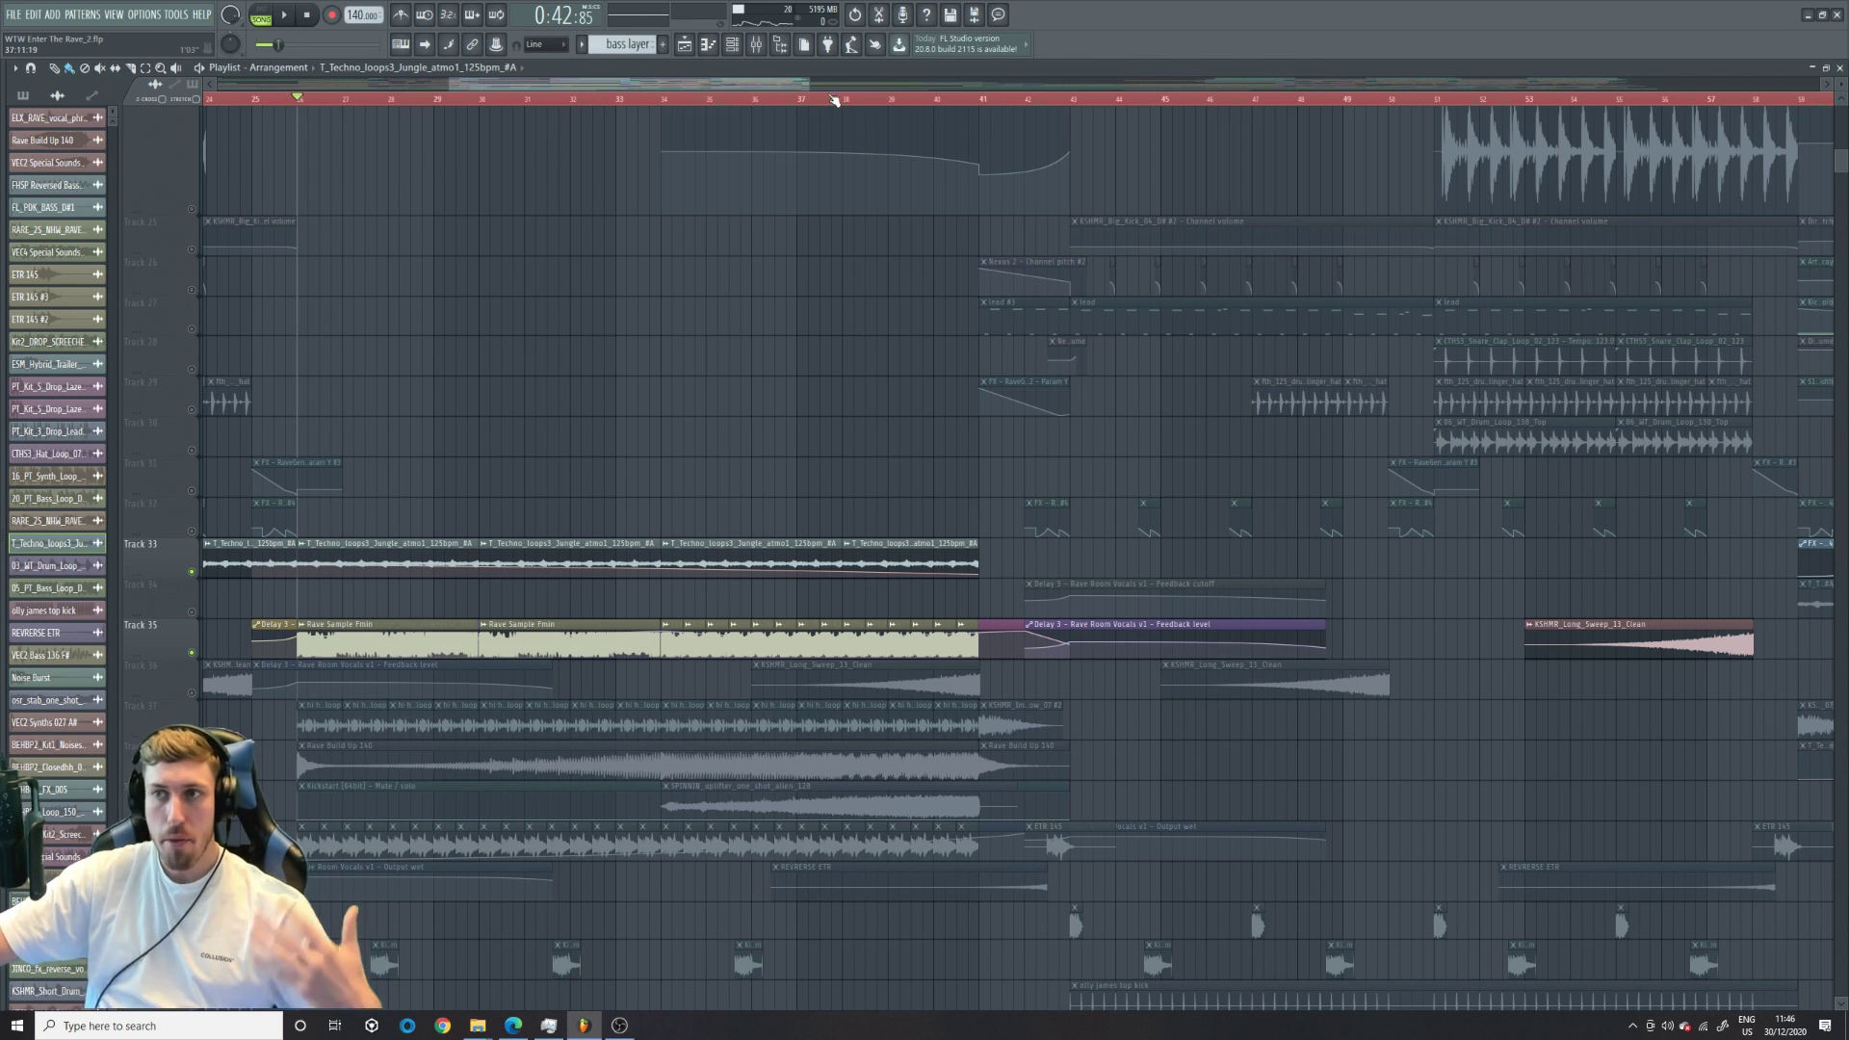
{"action": "left_click_drag", "start_coordinate": [808, 86], "coordinate": [796, 87]}
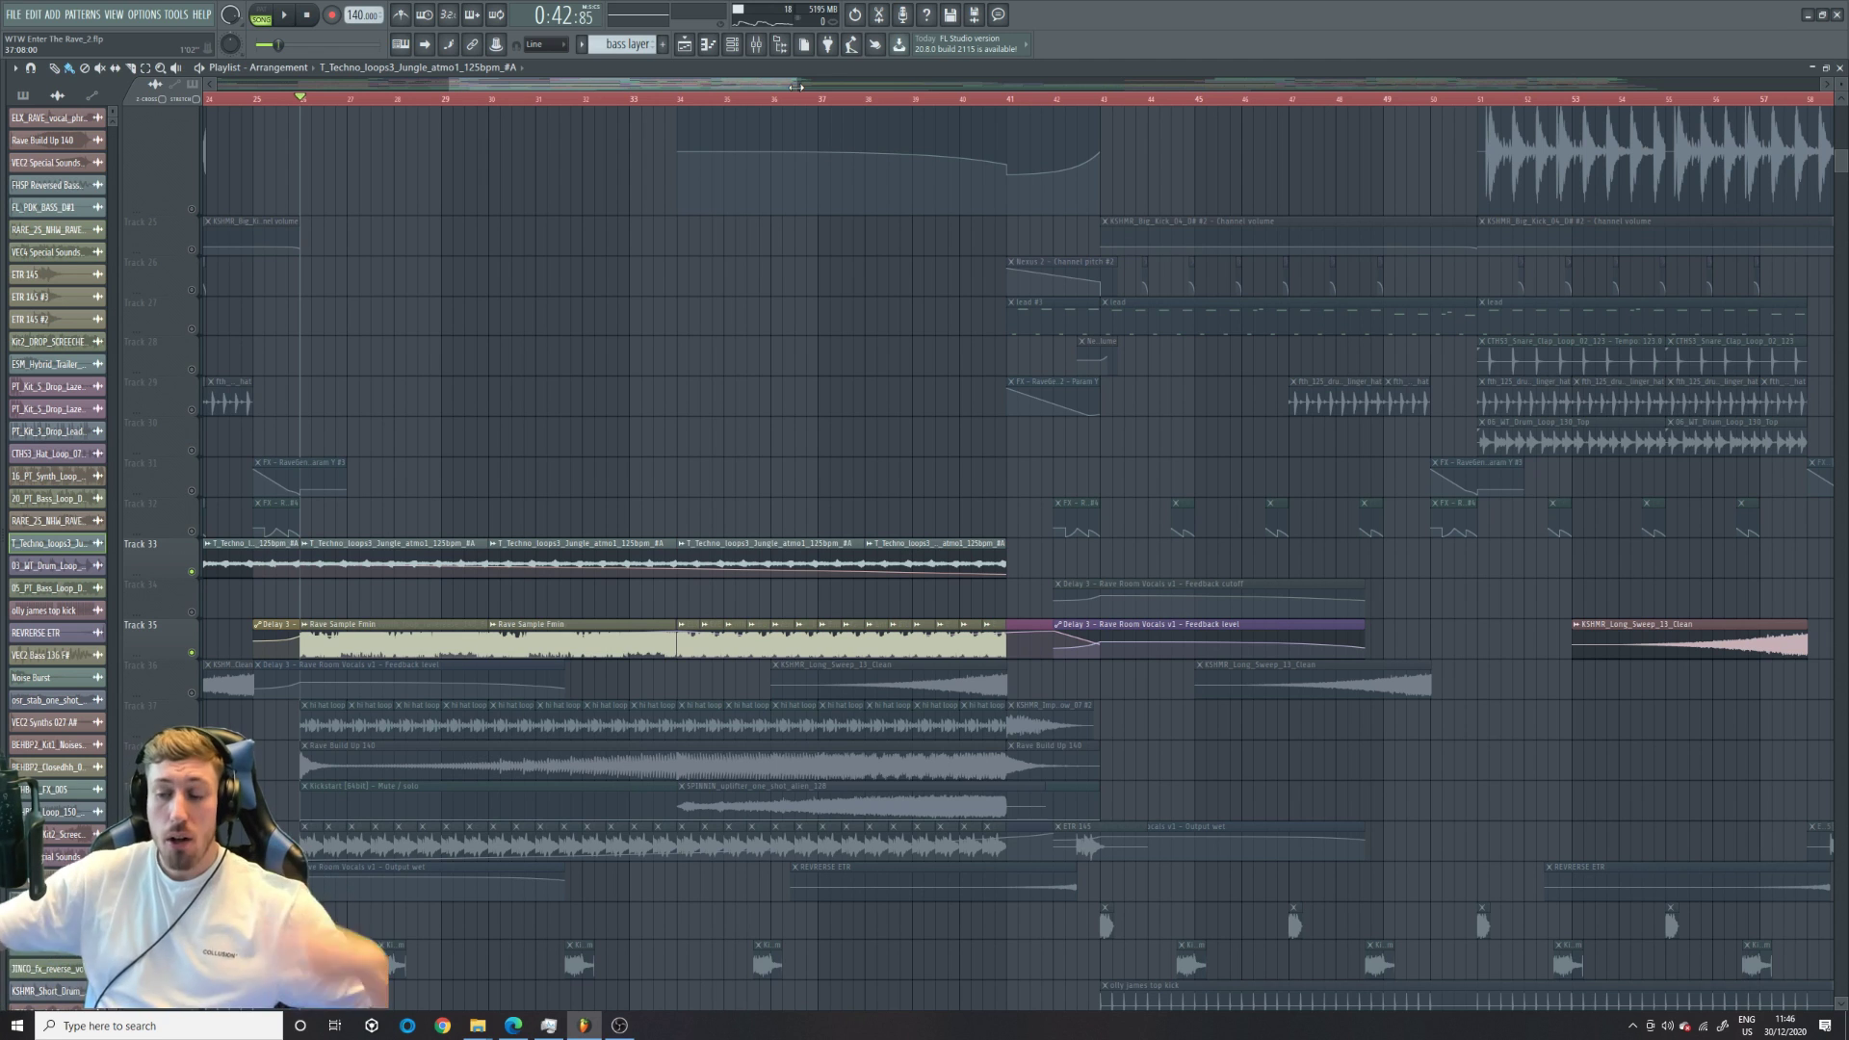
{"action": "left_click_drag", "start_coordinate": [796, 87], "coordinate": [766, 87]}
- Unmute the hi-hat loop on Track 37 and the clips on Track 40, and play from bar 26
{"action": "scroll", "coordinate": [500, 680], "scroll_direction": "down", "scroll_amount": 5}
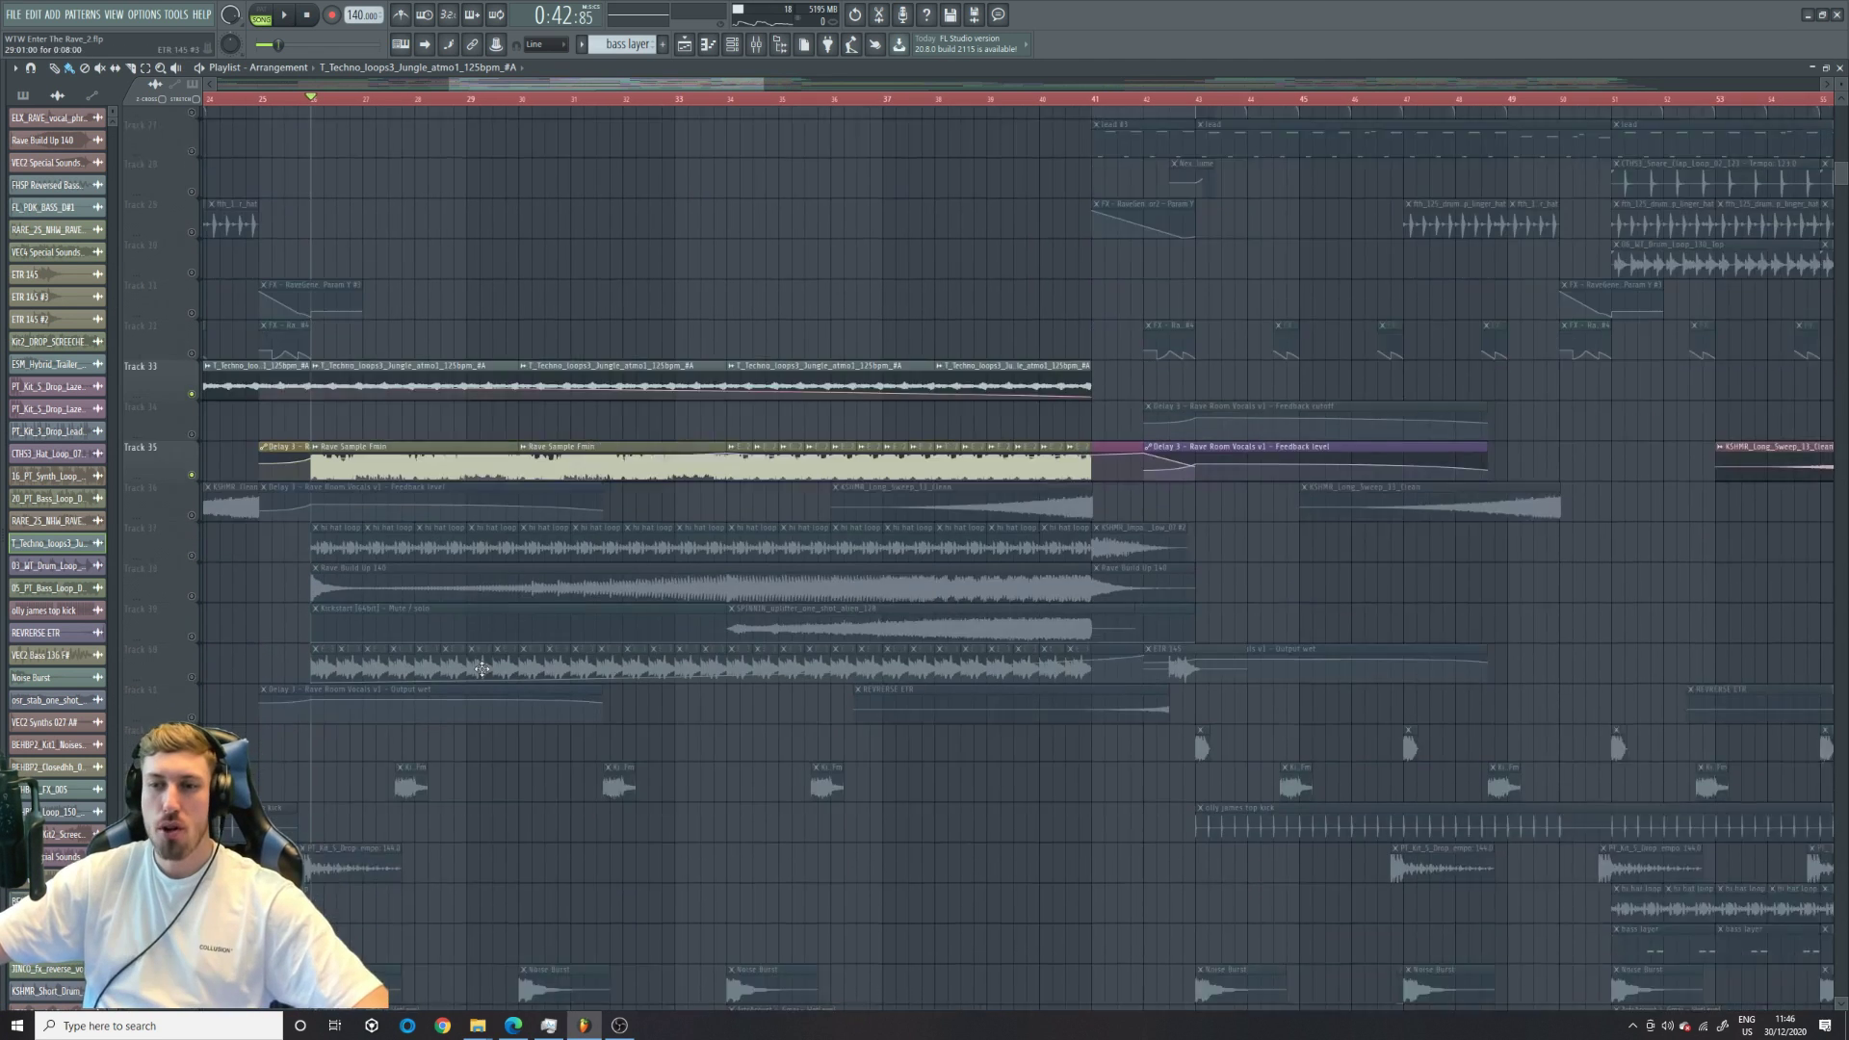
{"action": "scroll", "coordinate": [500, 680], "scroll_direction": "down", "scroll_amount": 1}
{"action": "left_click", "coordinate": [194, 288]}
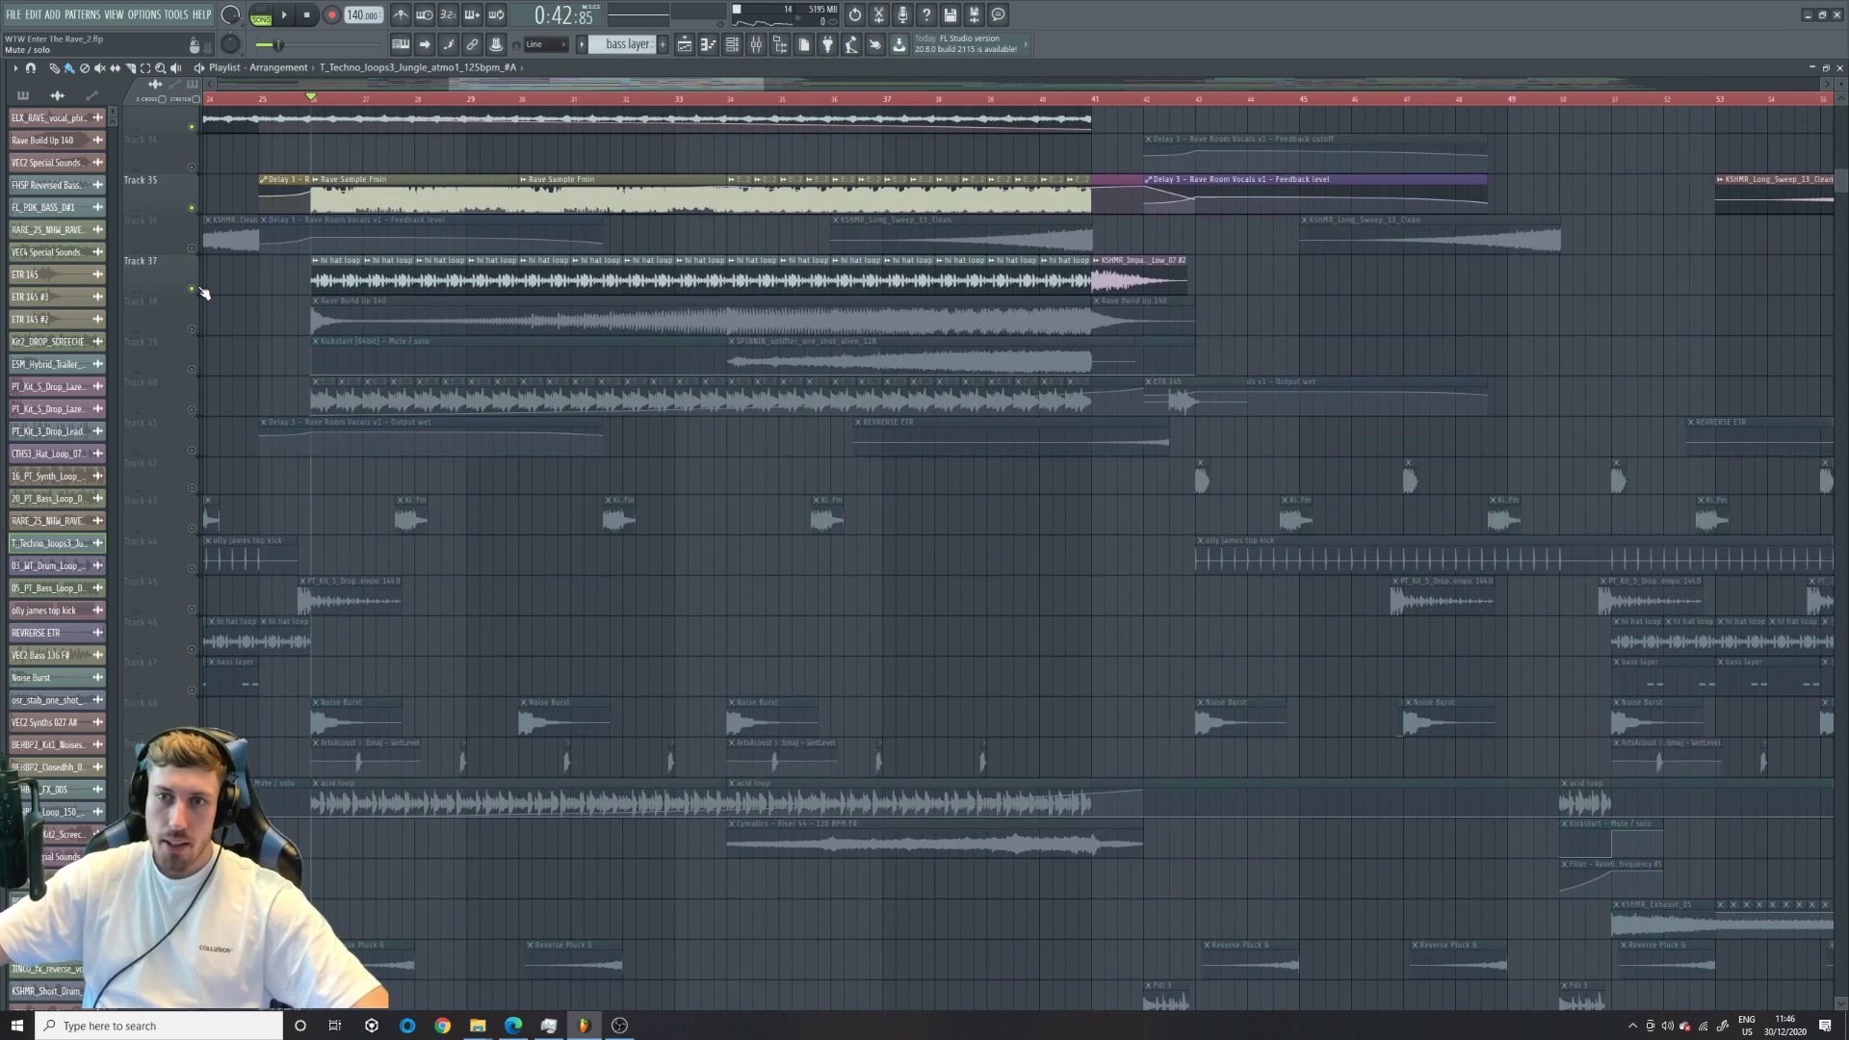
{"action": "left_click", "coordinate": [192, 409]}
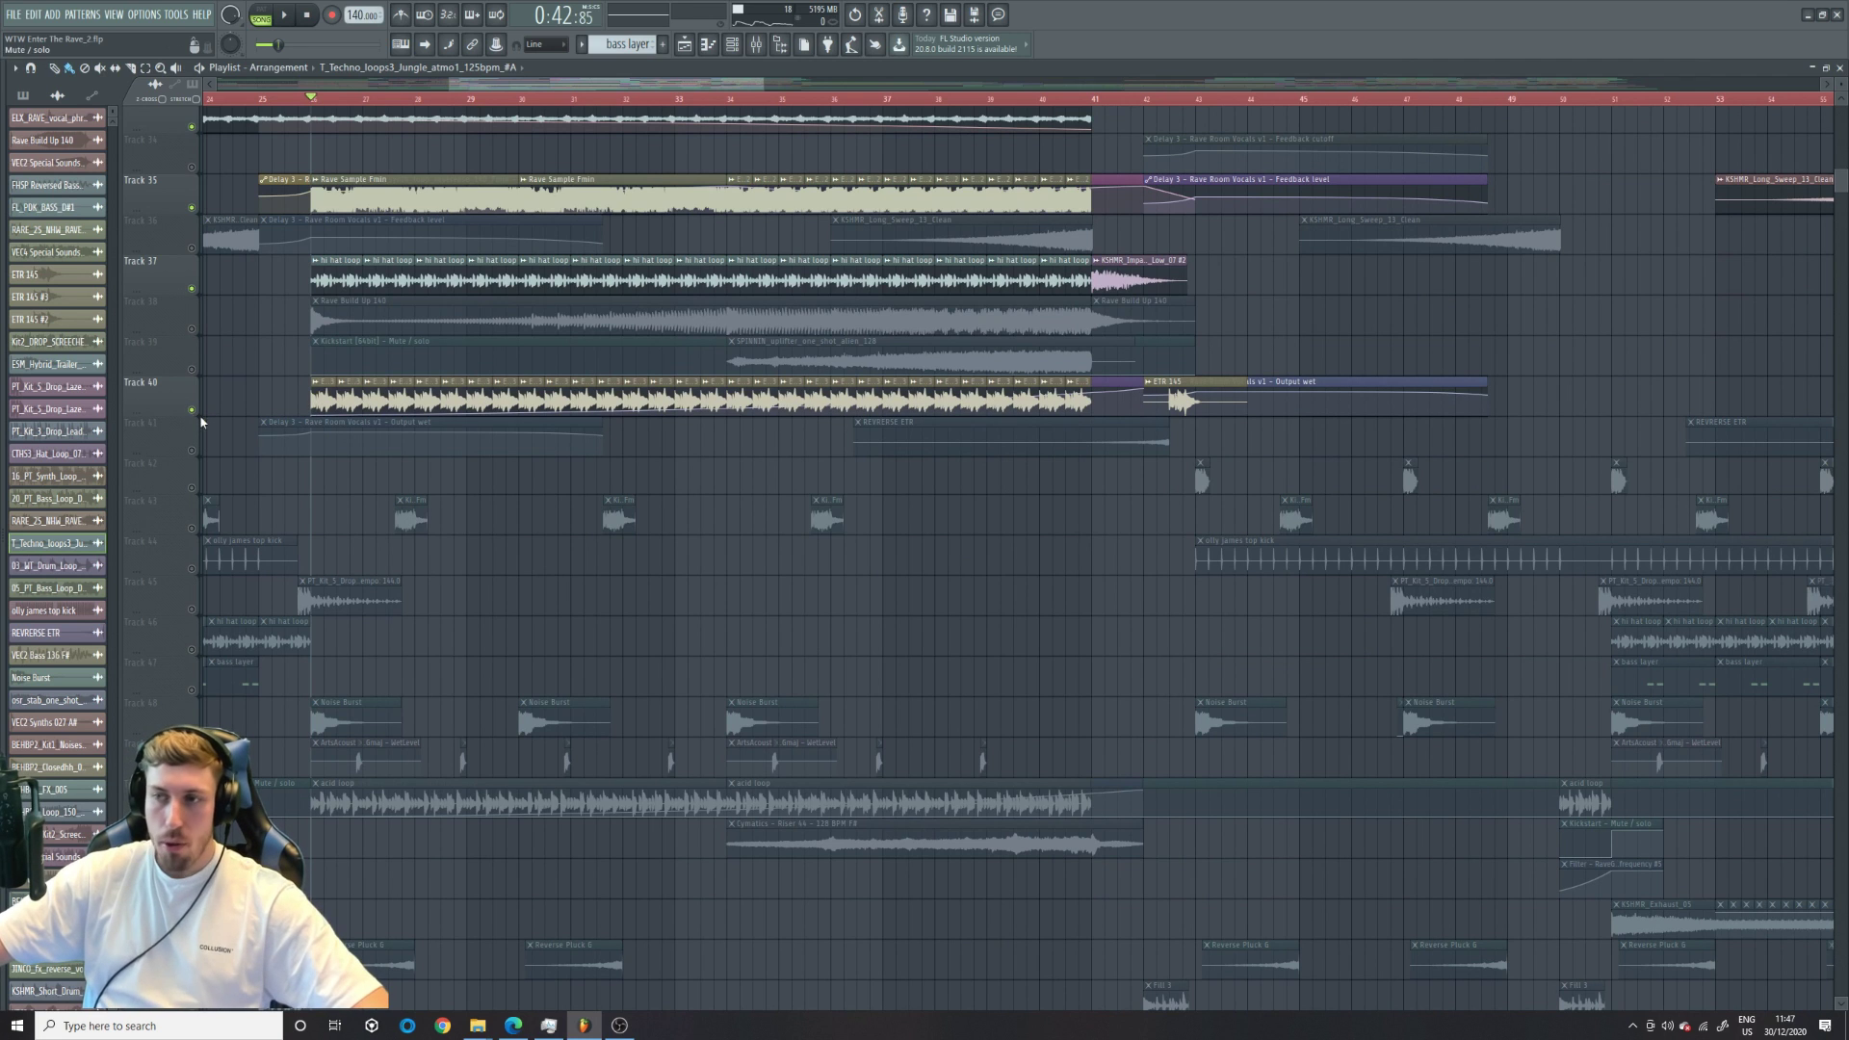
{"action": "key", "text": "space"}
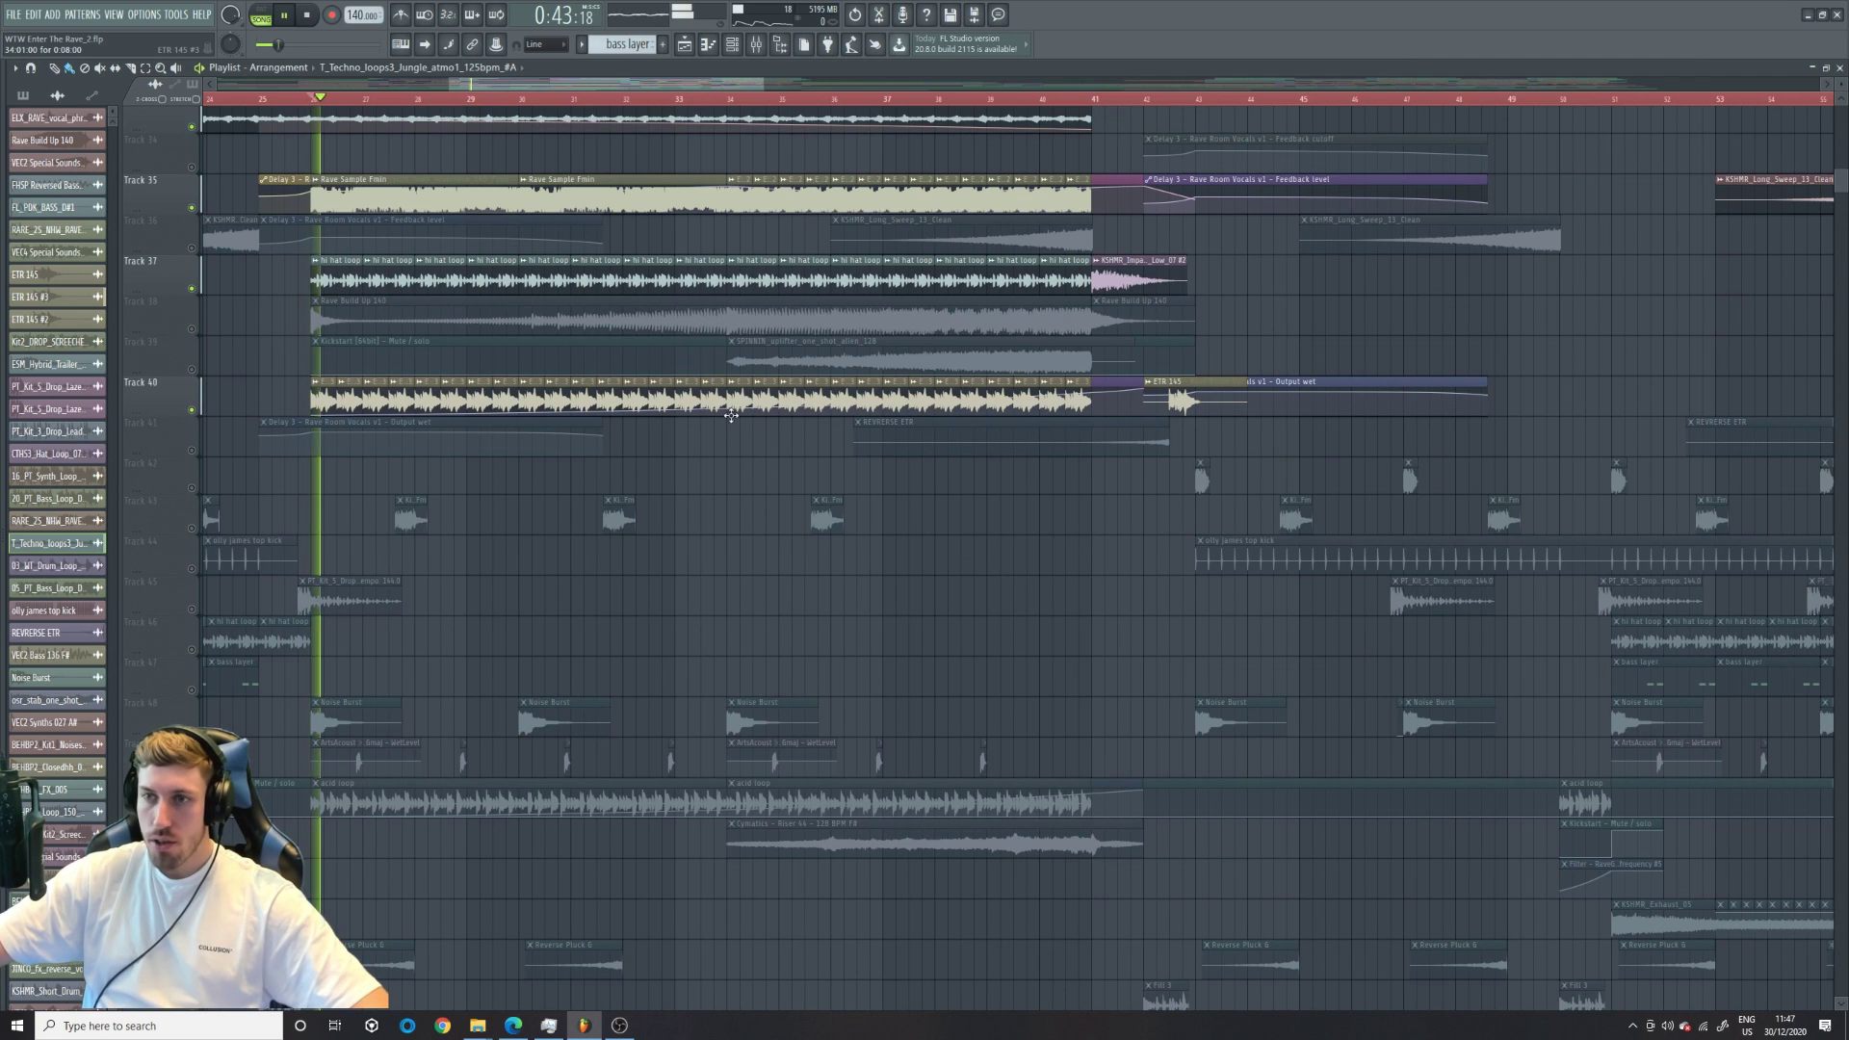
- Unmute Track 38, check the Rave Build Up 140 clip's sample settings, and replay the layers from bar 26
{"action": "left_click", "coordinate": [193, 329]}
{"action": "key", "text": "space"}
{"action": "double_click", "coordinate": [614, 316]}
{"action": "key", "text": "Escape"}
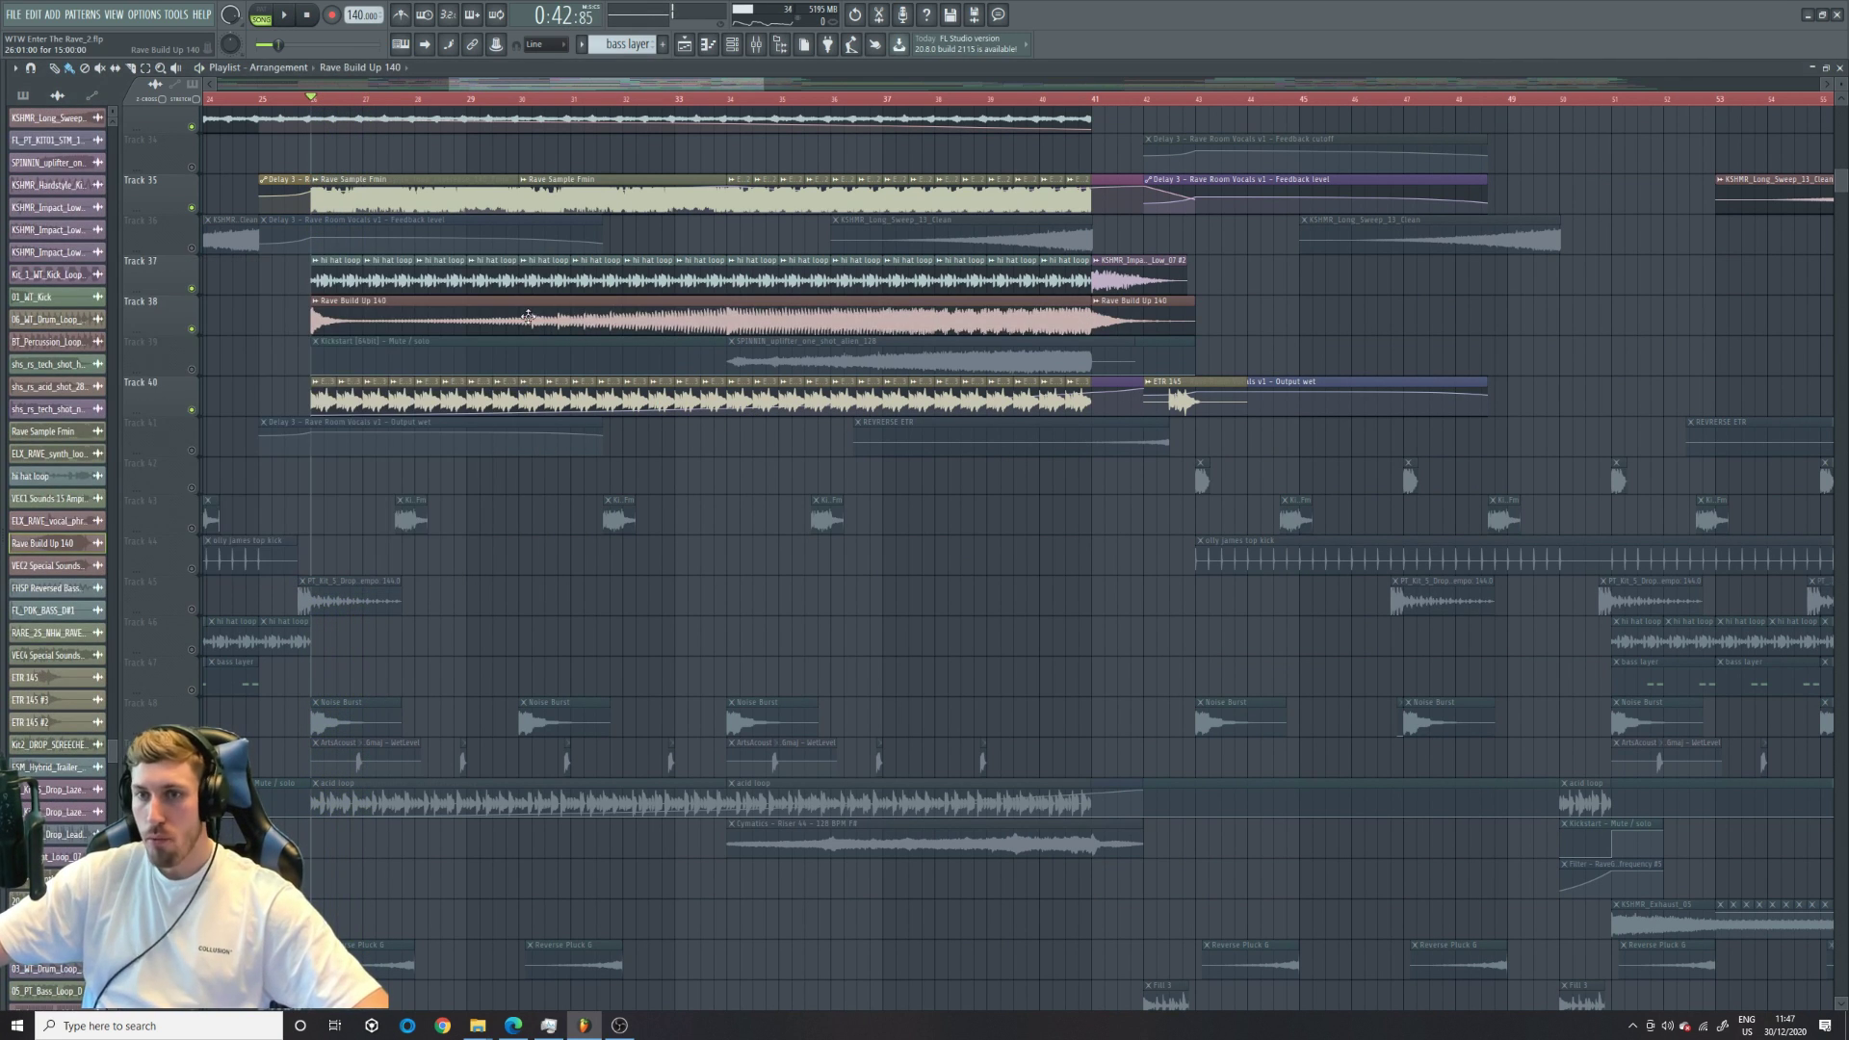
{"action": "key", "text": "space"}
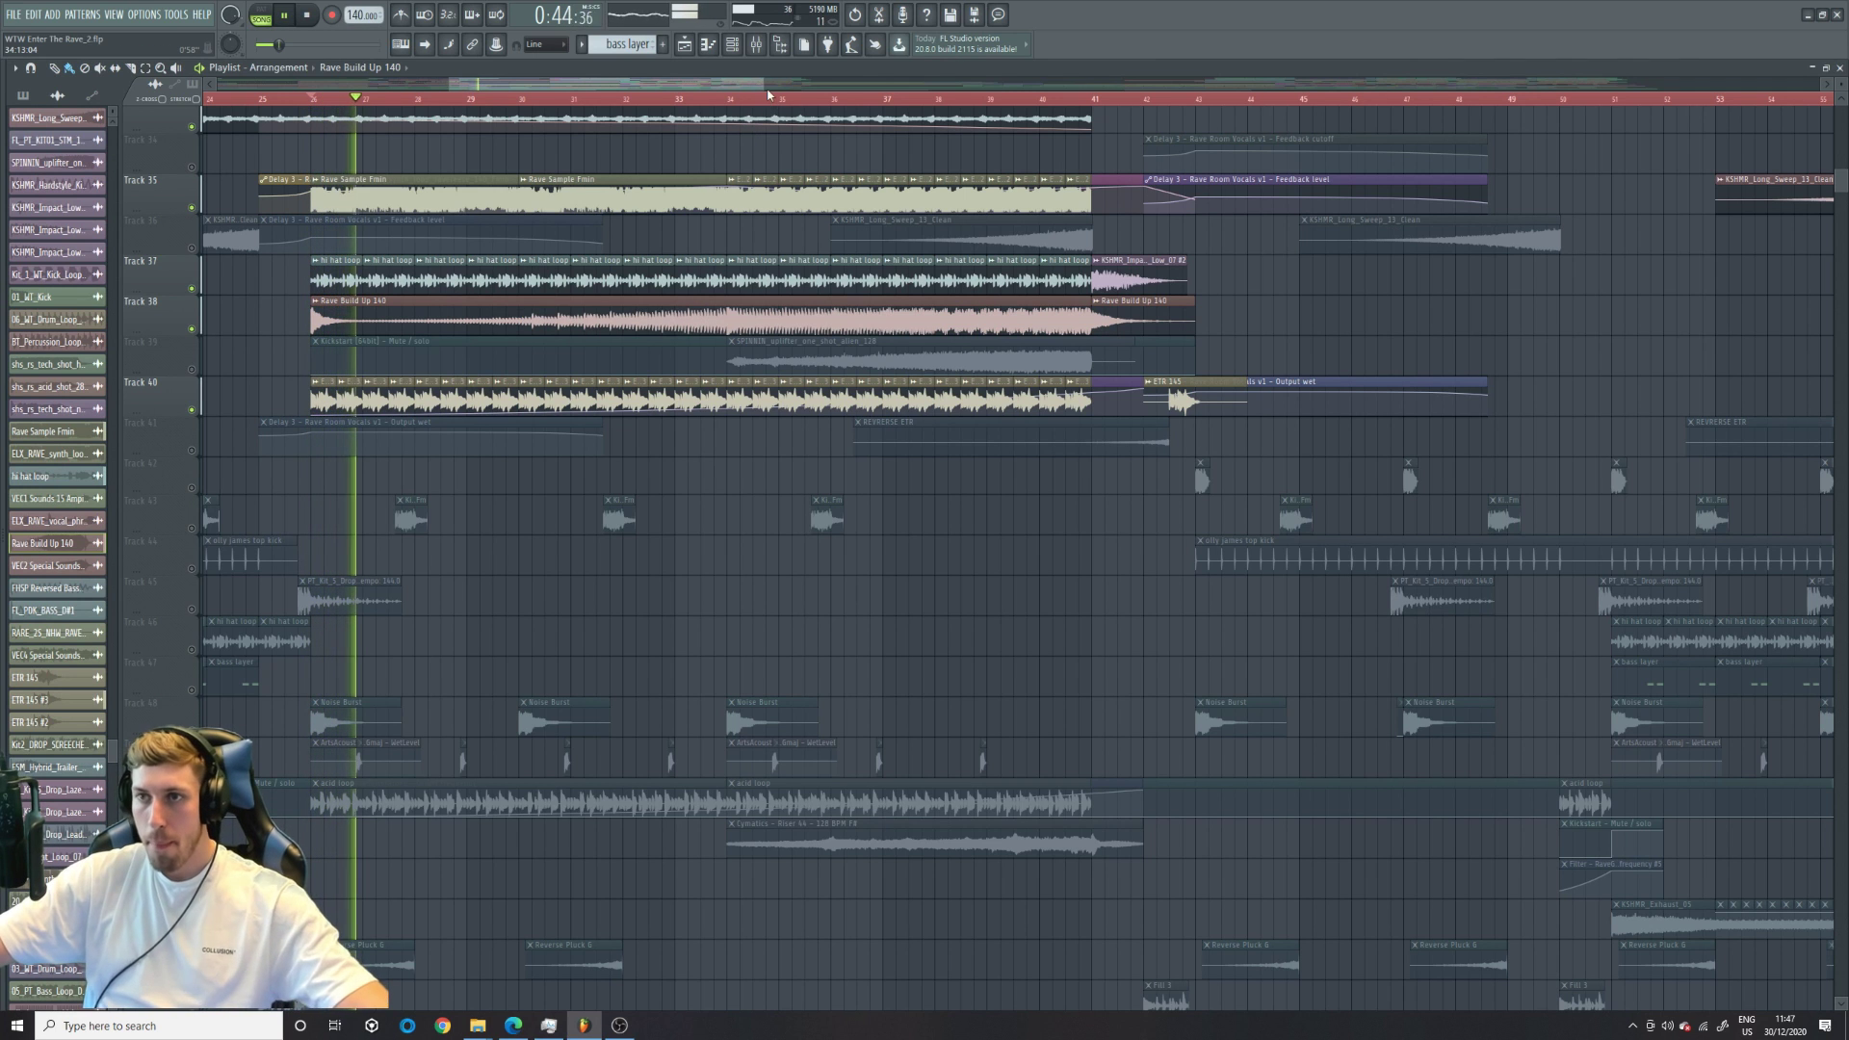
- Solo Track 38, listen to the Rave Build Up 140 clip from bar 34 and just before bar 38, and stop playback
{"action": "scroll", "coordinate": [640, 372], "scroll_direction": "down", "scroll_amount": 5}
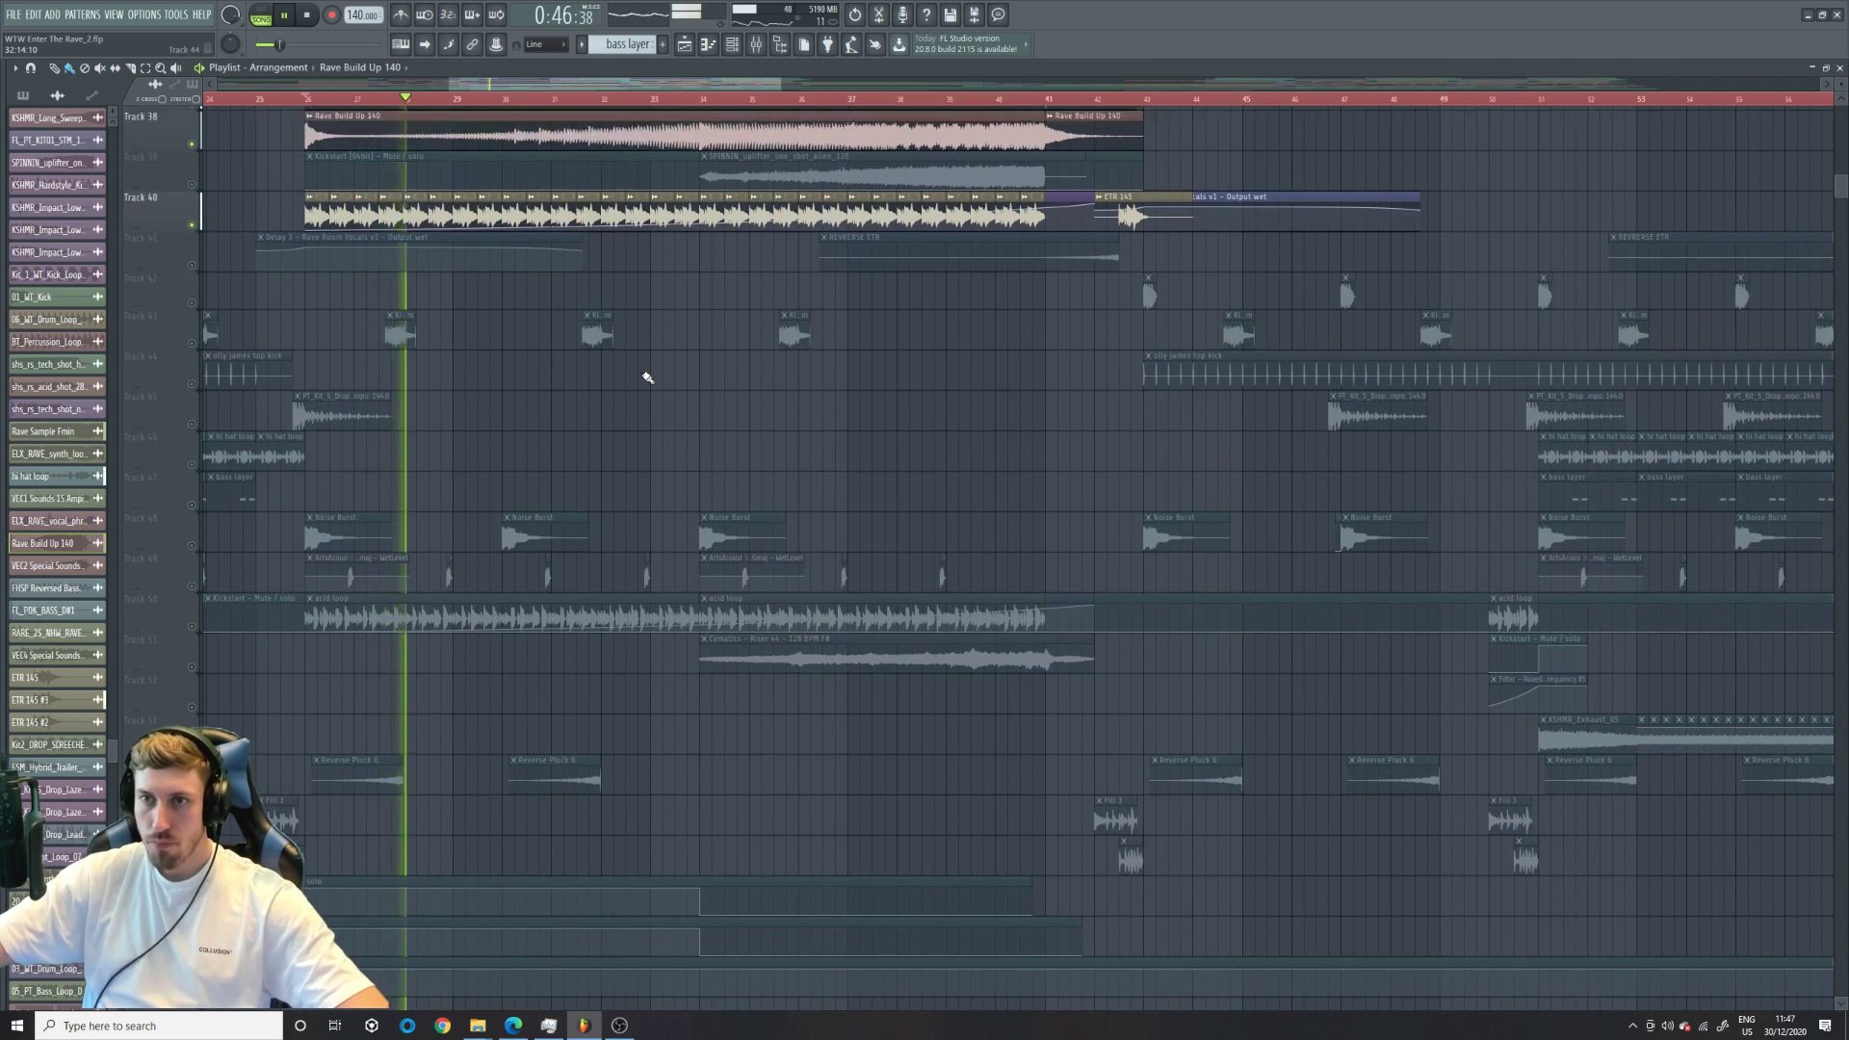
{"action": "scroll", "coordinate": [648, 378], "scroll_direction": "up", "scroll_amount": 5}
{"action": "left_click", "coordinate": [192, 369], "text": "ctrl"}
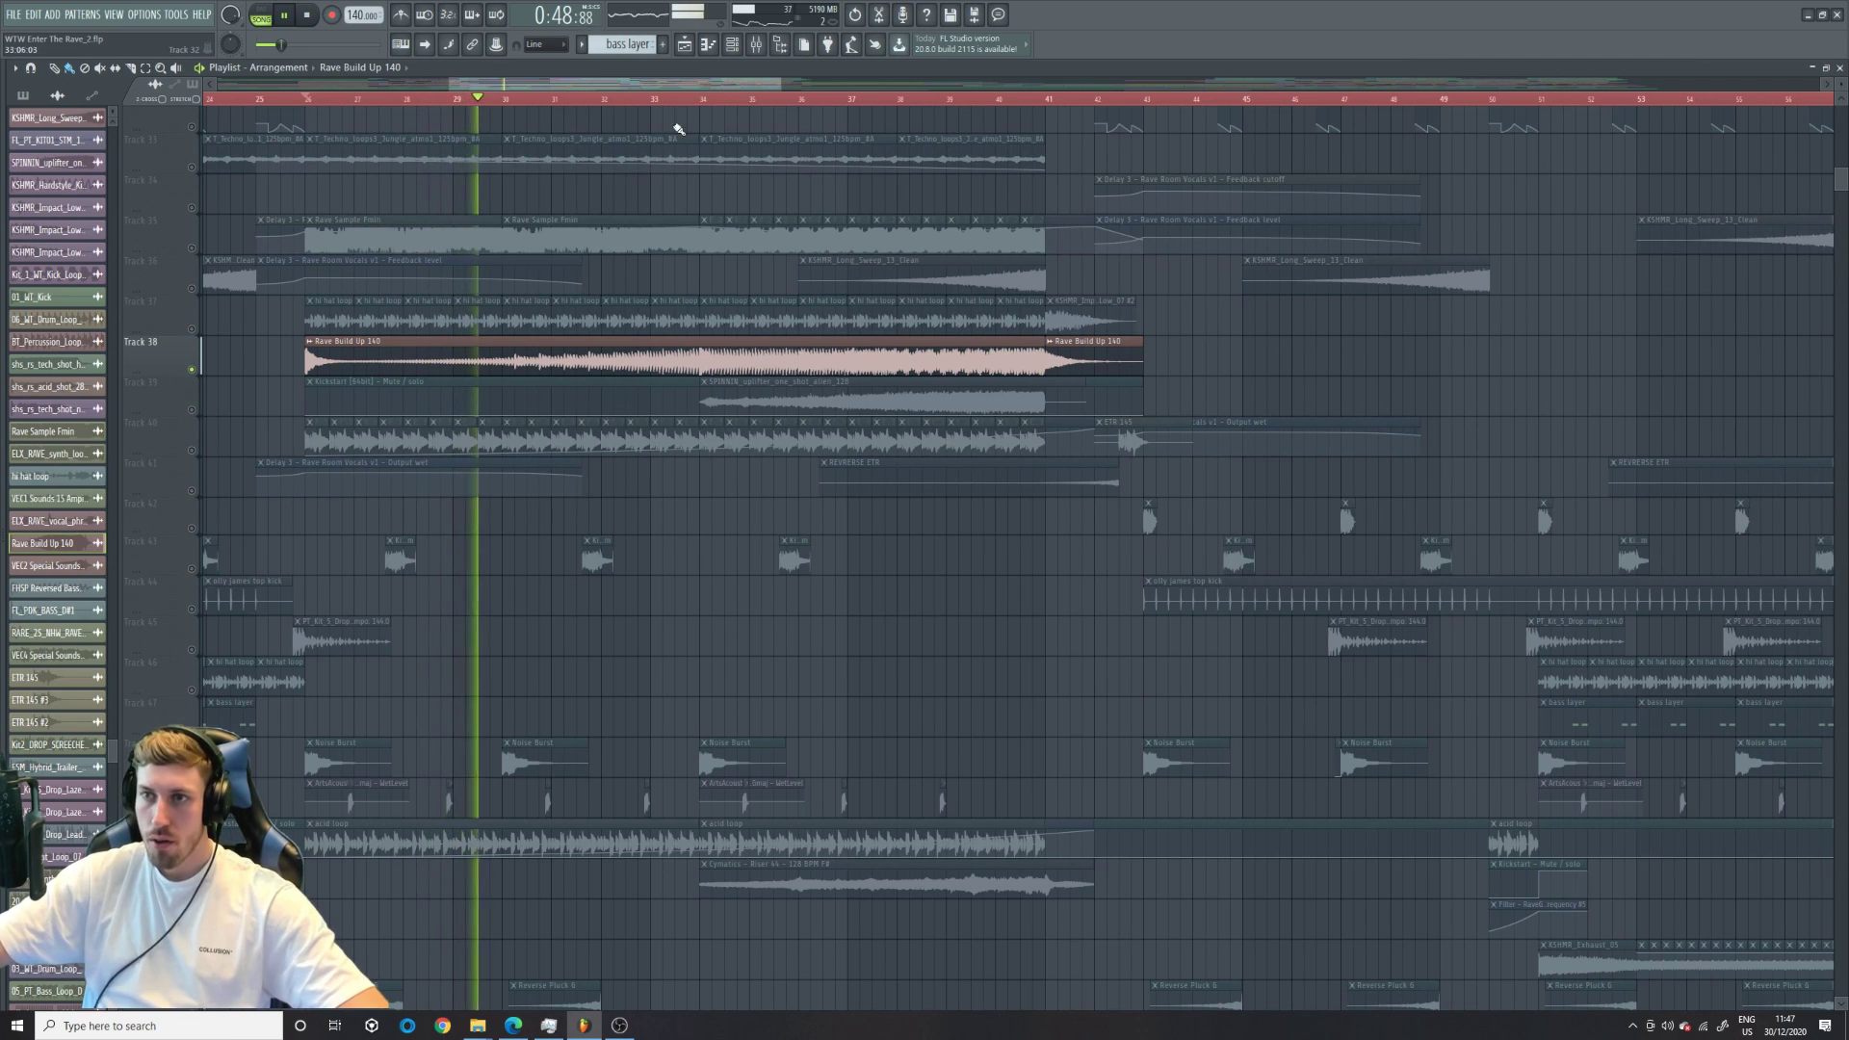
{"action": "left_click", "coordinate": [699, 97]}
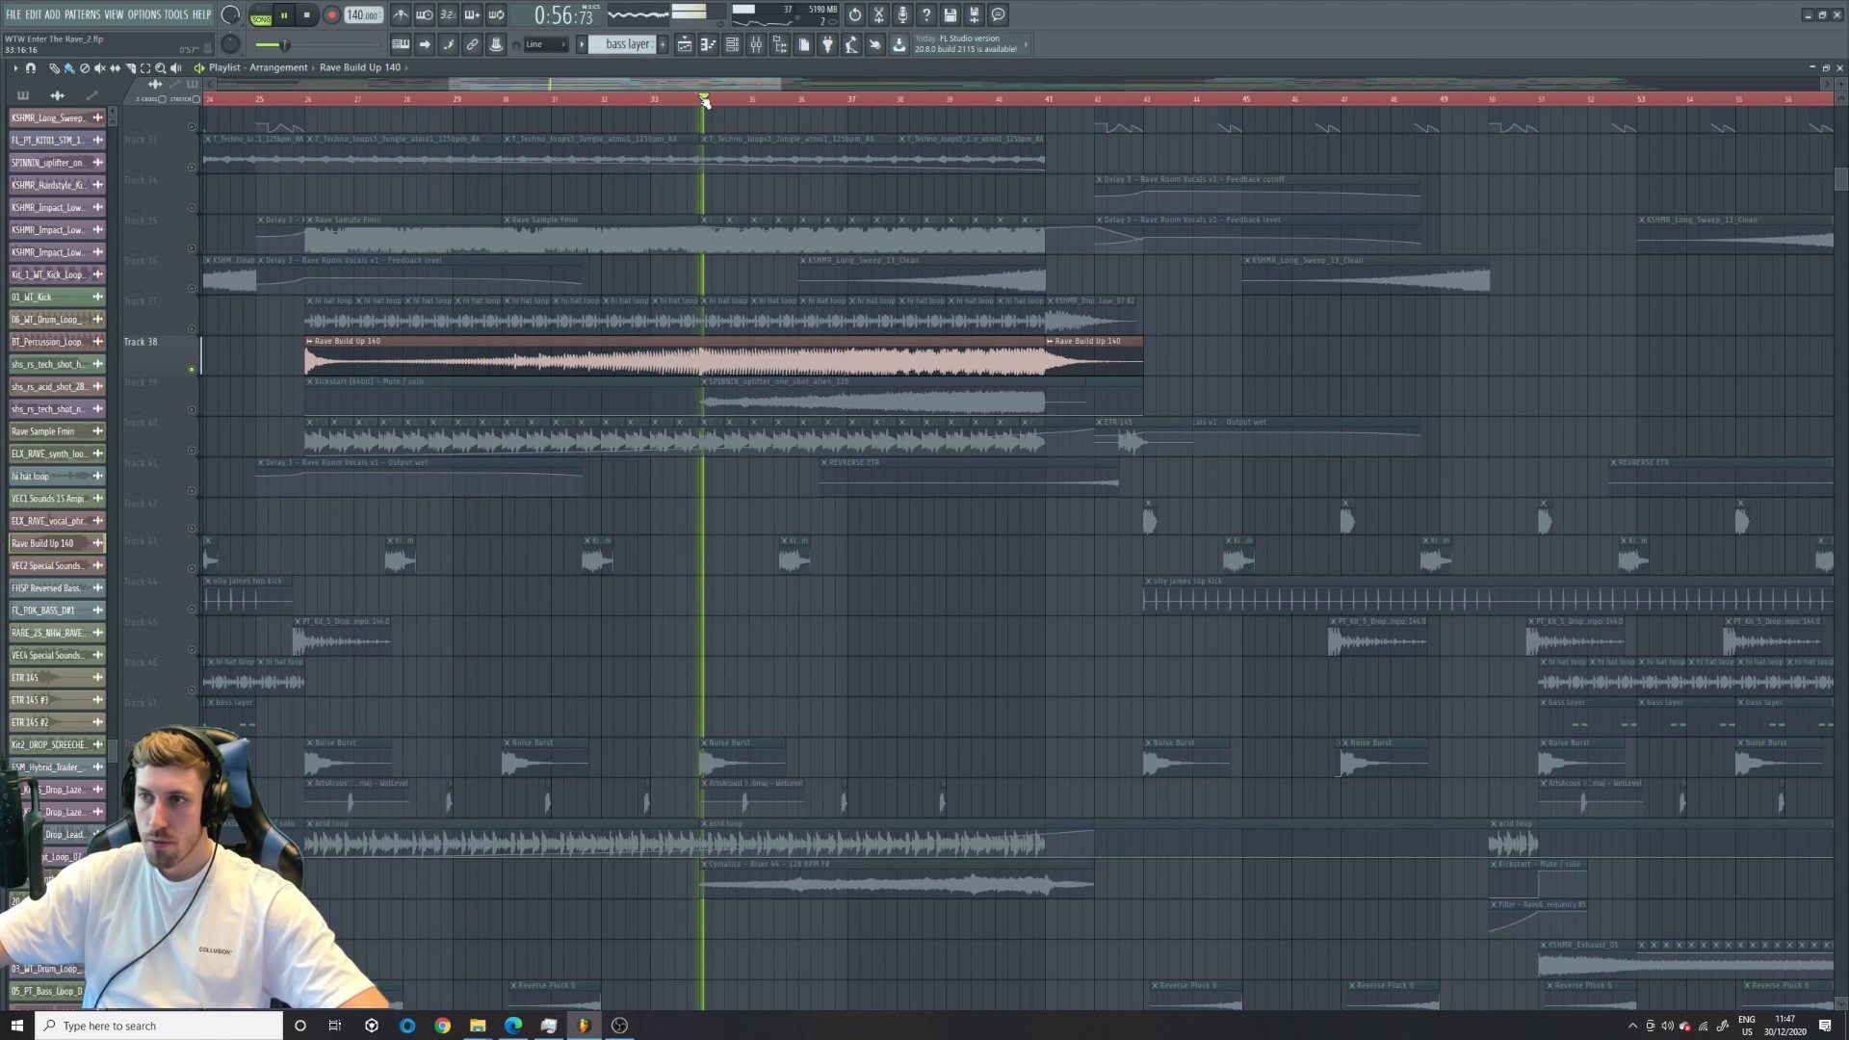
{"action": "left_click", "coordinate": [886, 98]}
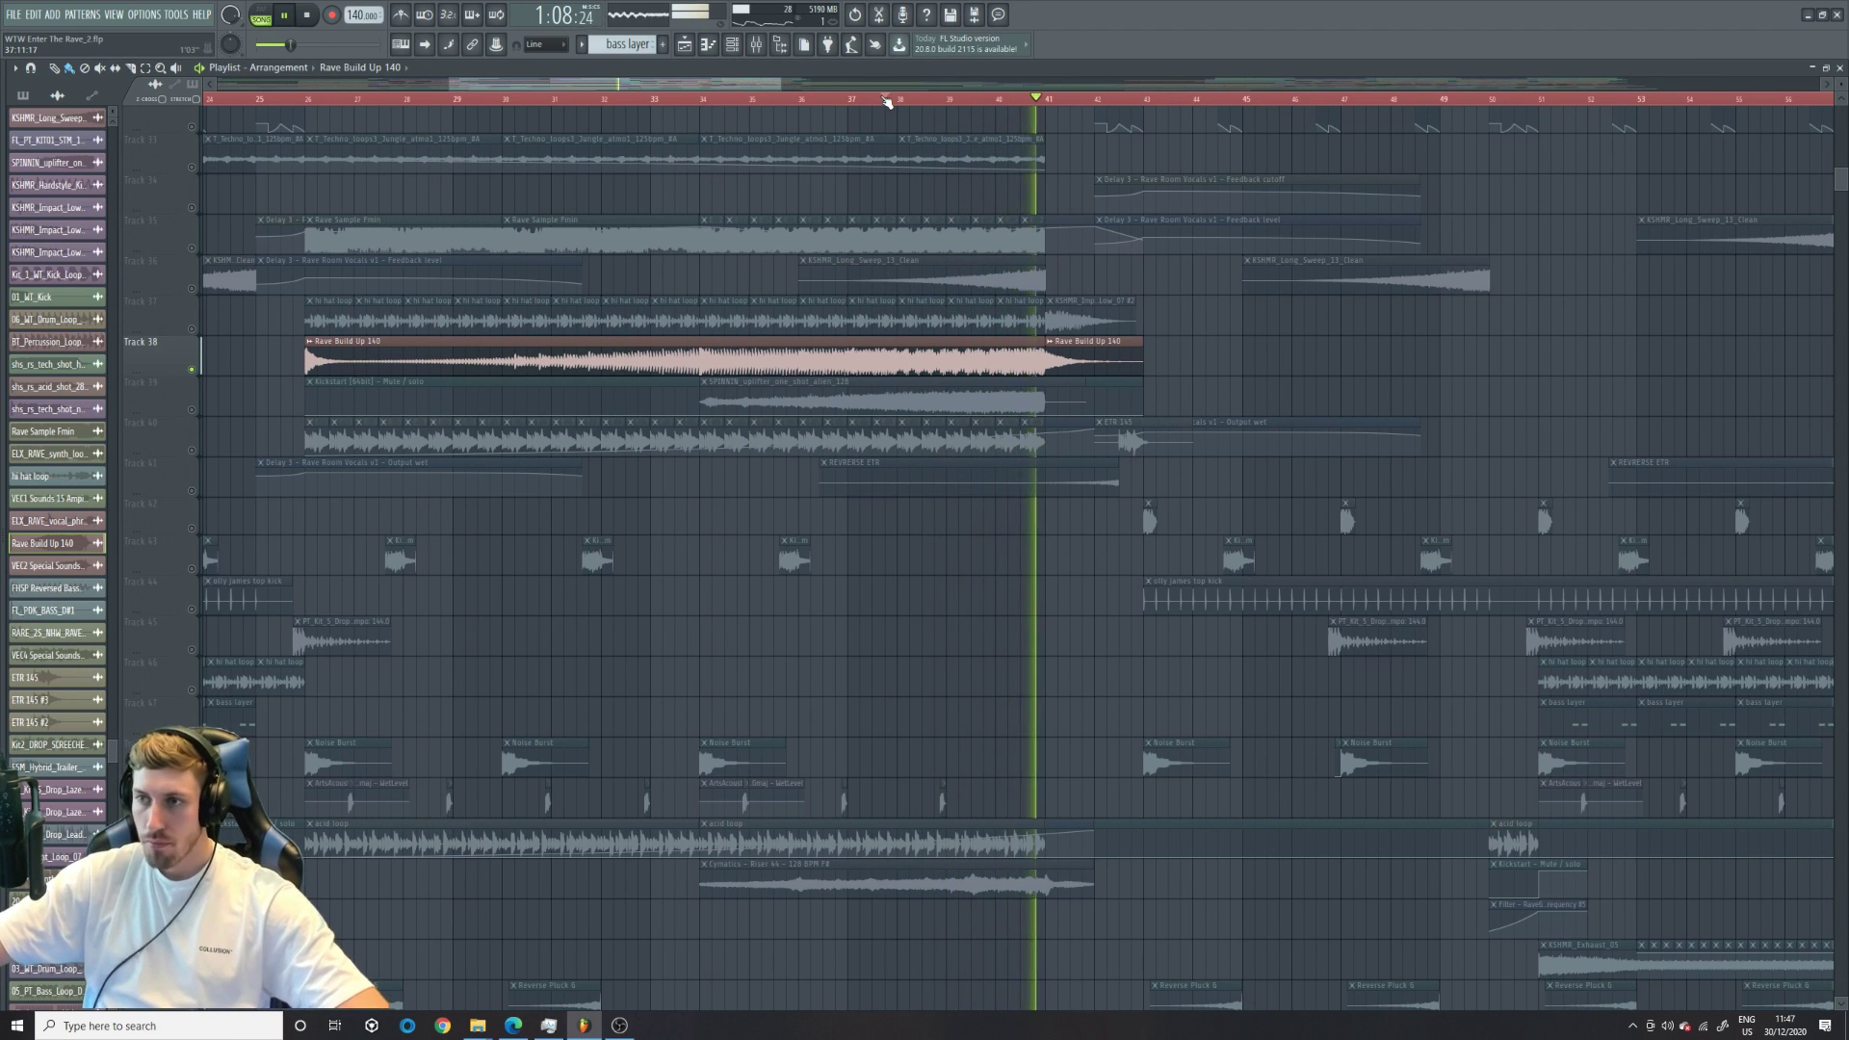
{"action": "key", "text": "space"}
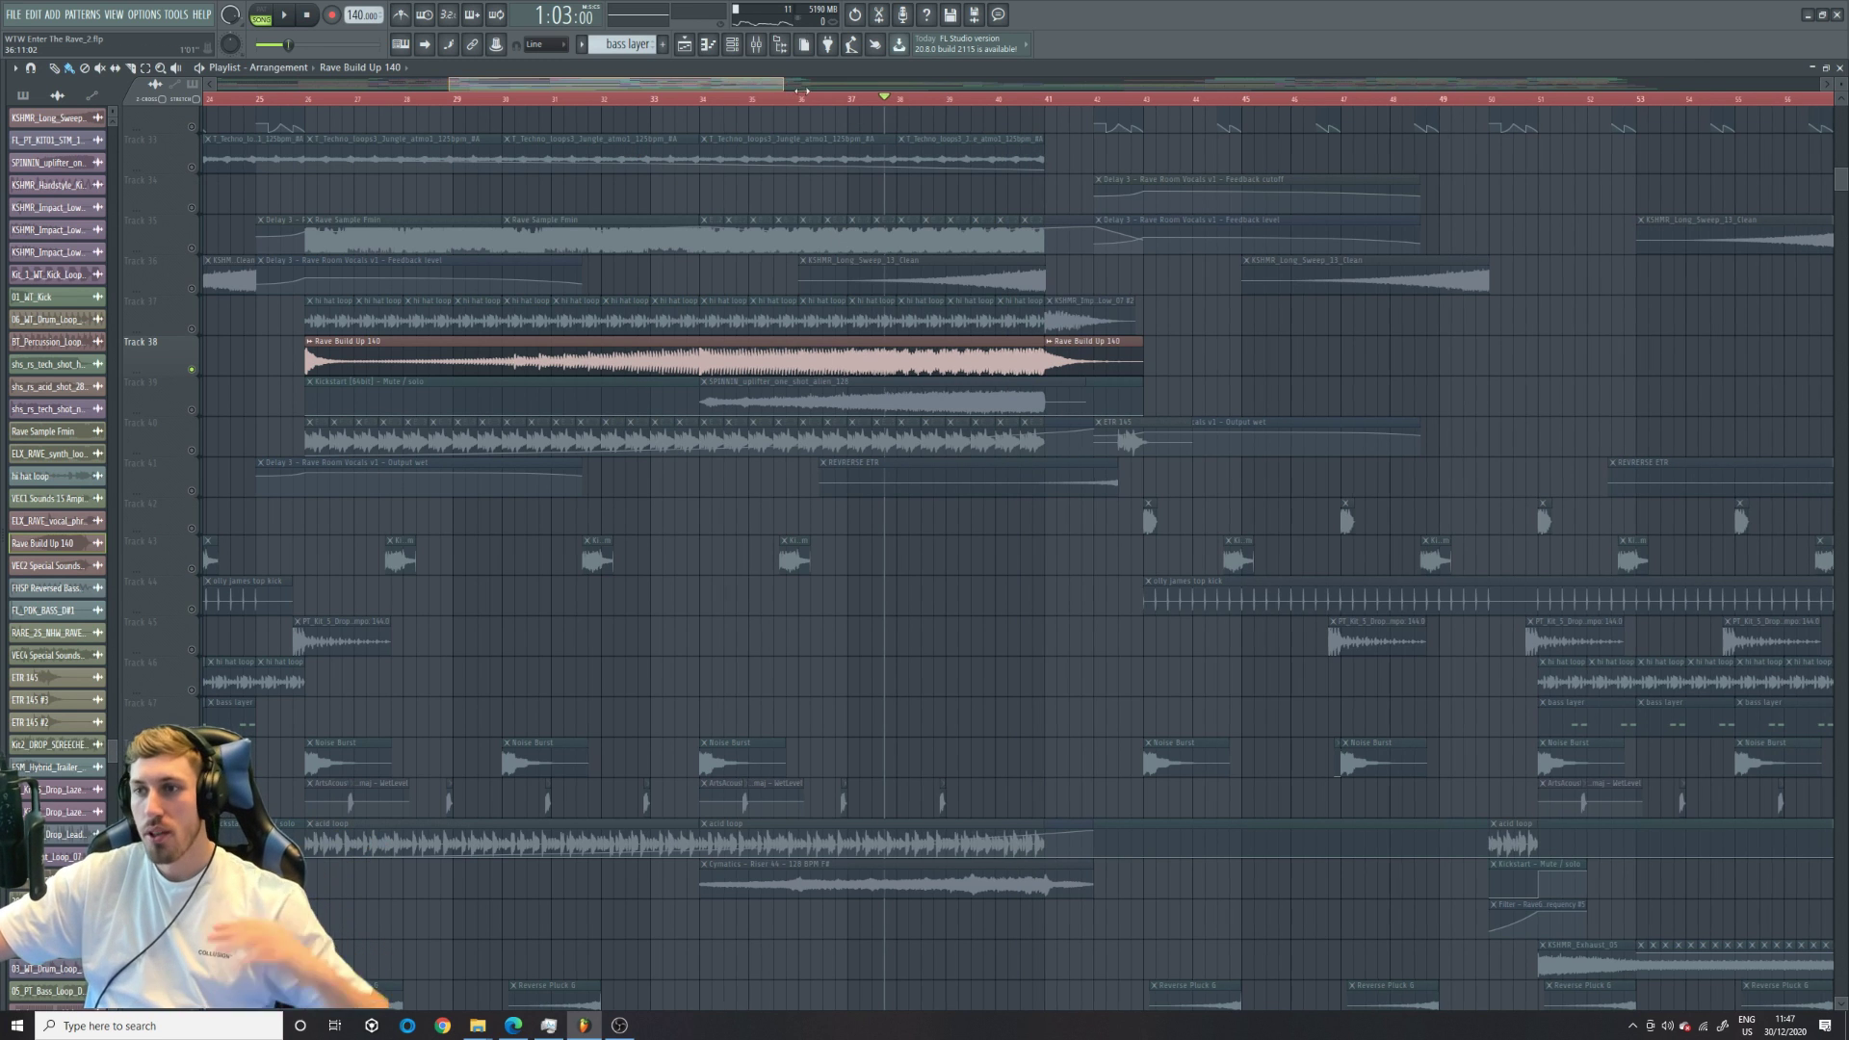
{"action": "left_click_drag", "start_coordinate": [787, 84], "coordinate": [852, 84]}
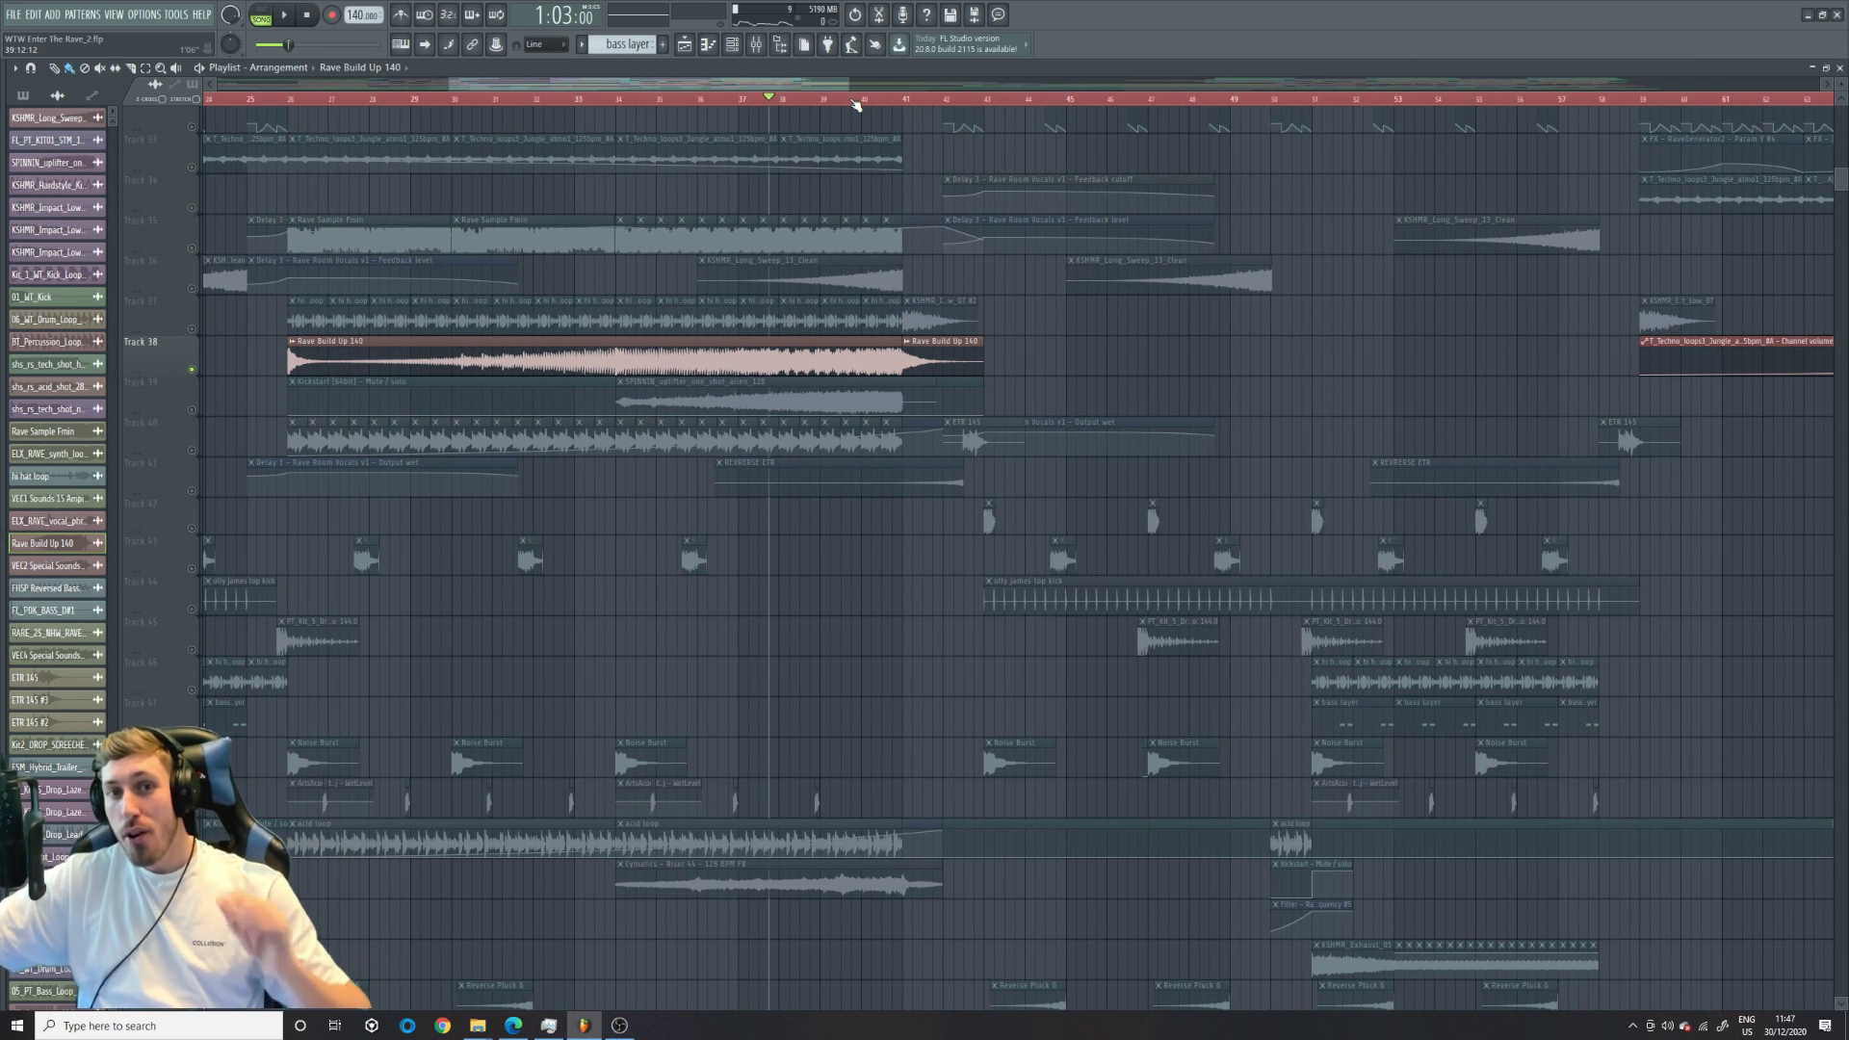
{"action": "left_click_drag", "start_coordinate": [855, 104], "coordinate": [755, 99]}
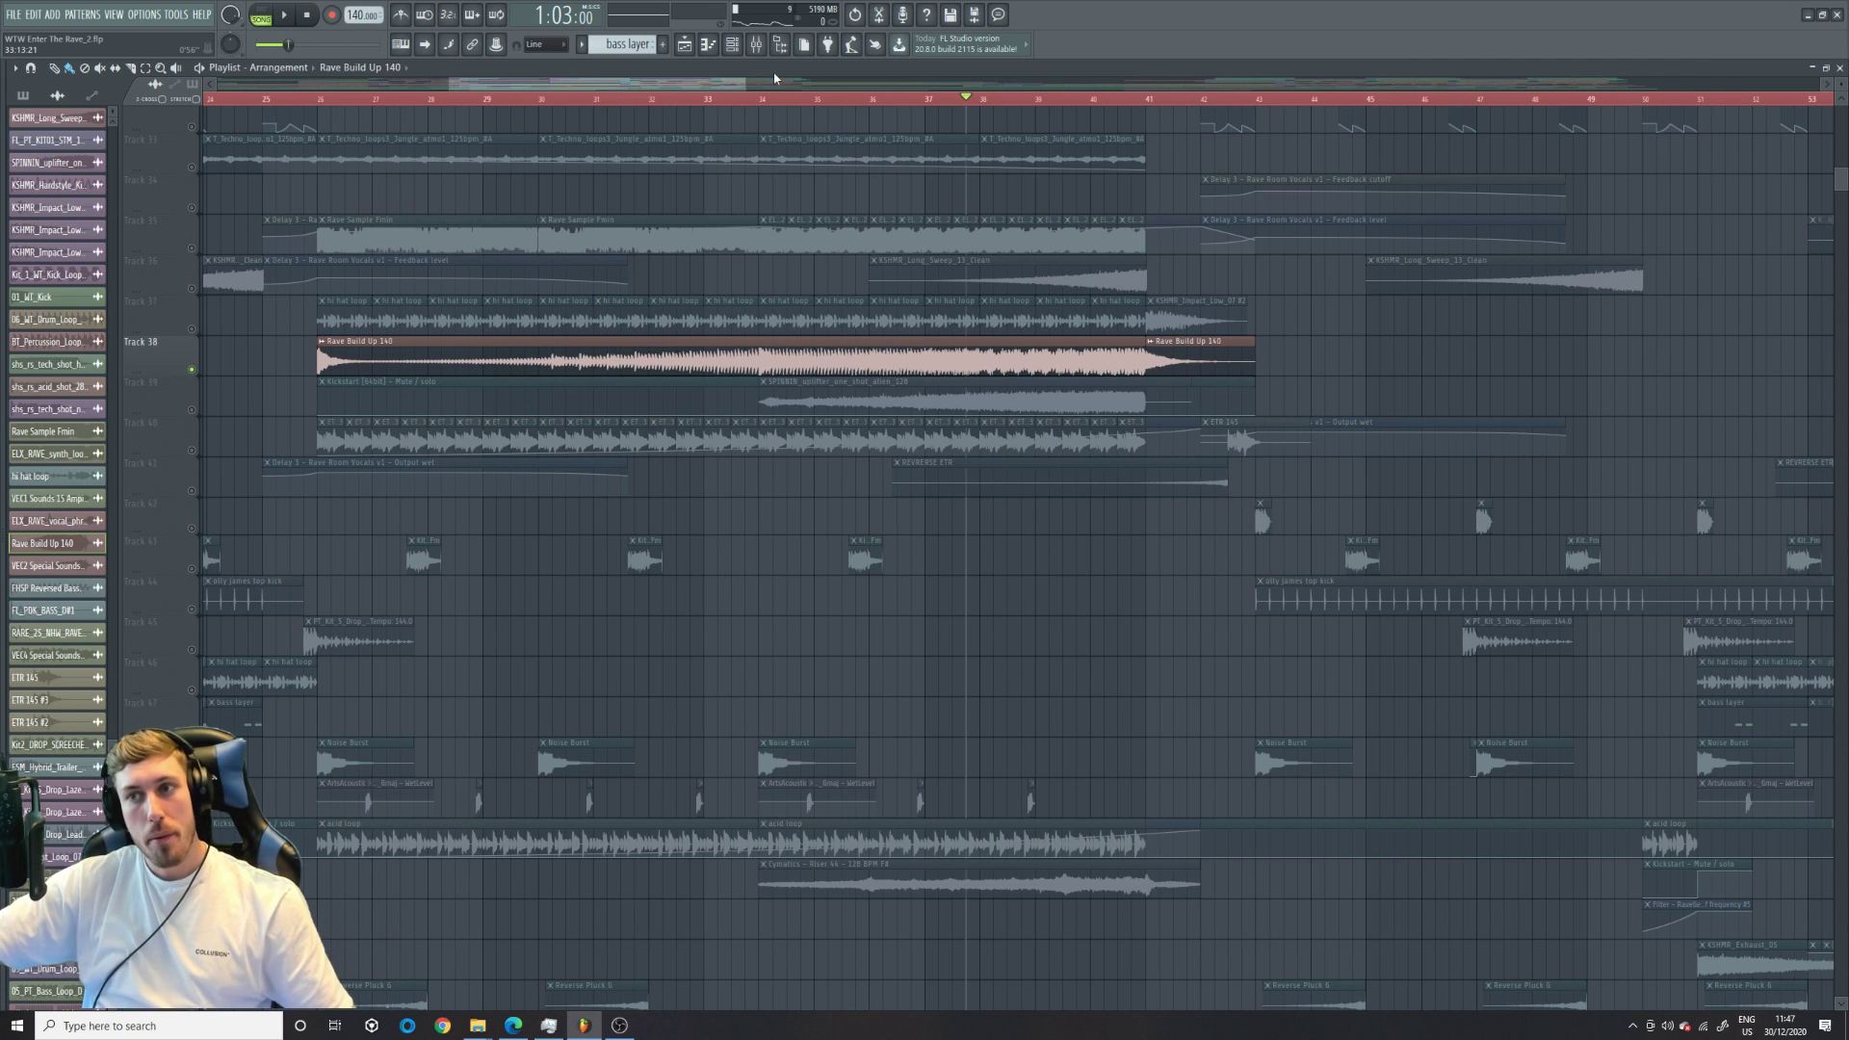
{"action": "left_click_drag", "start_coordinate": [750, 87], "coordinate": [790, 100]}
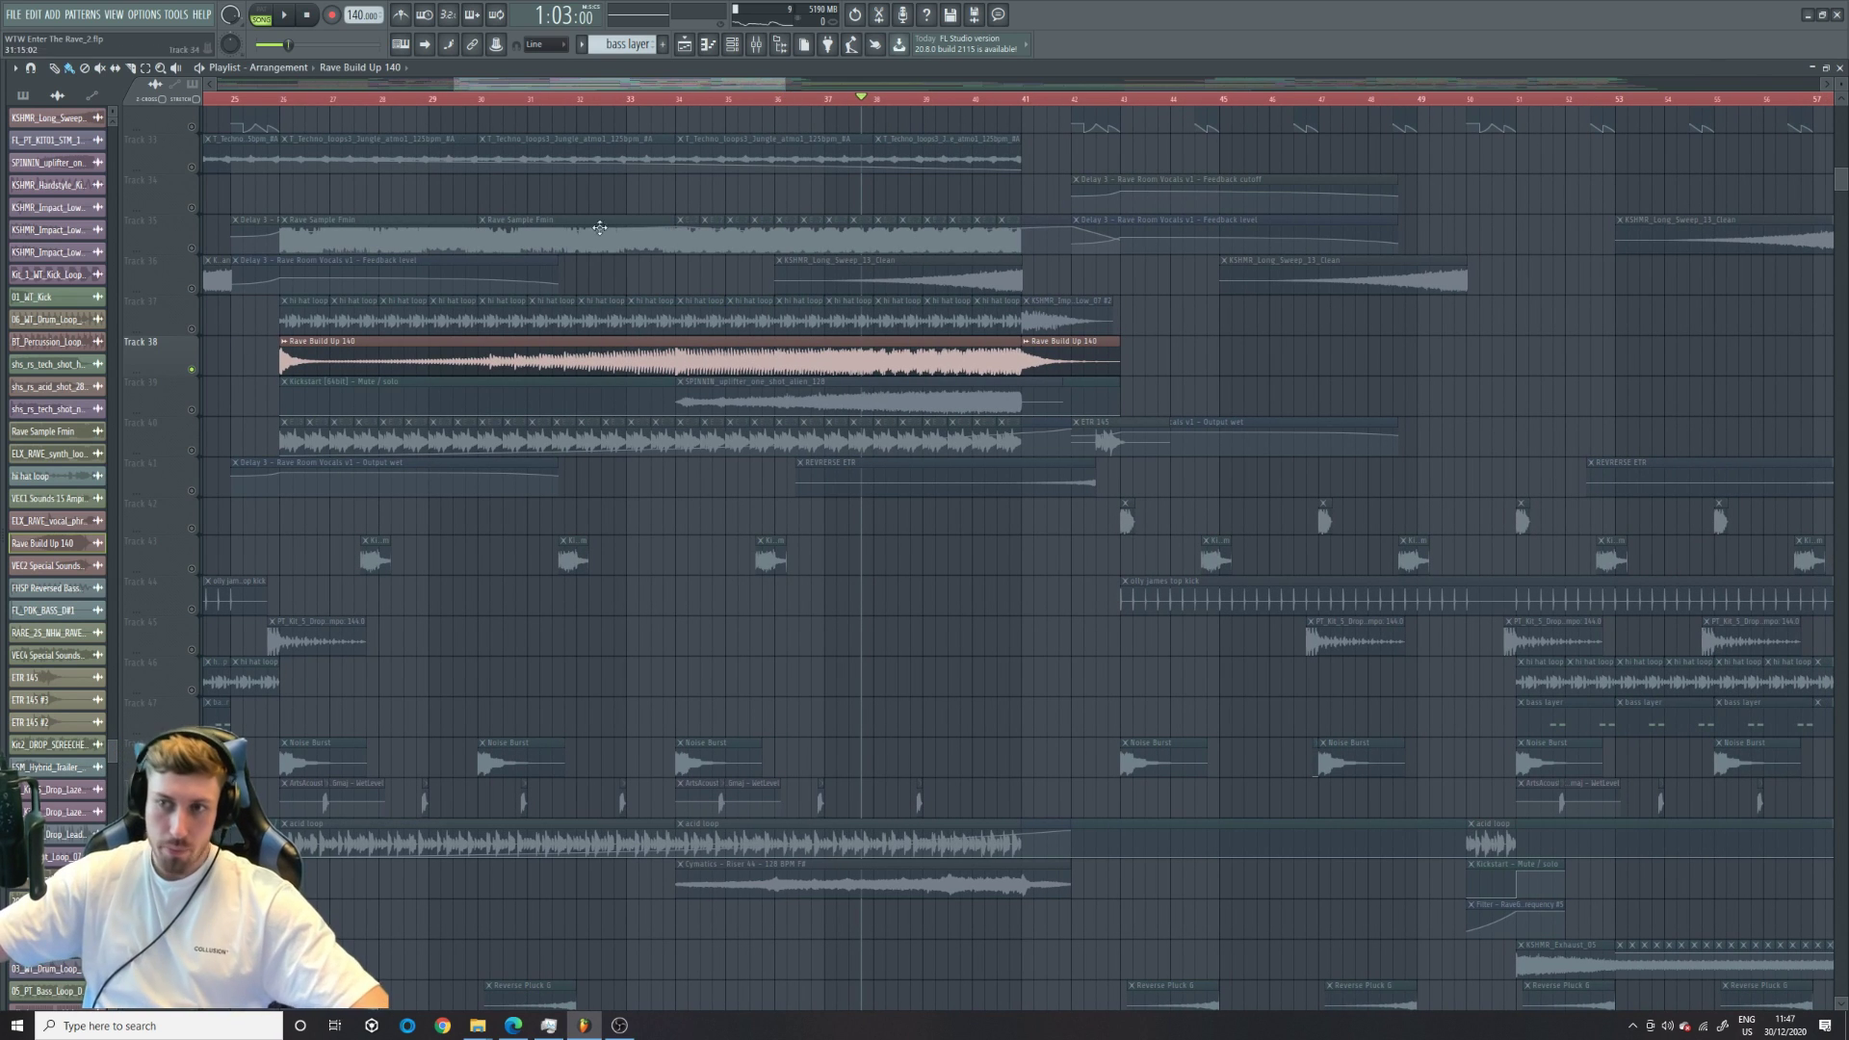
{"action": "left_click", "coordinate": [727, 99]}
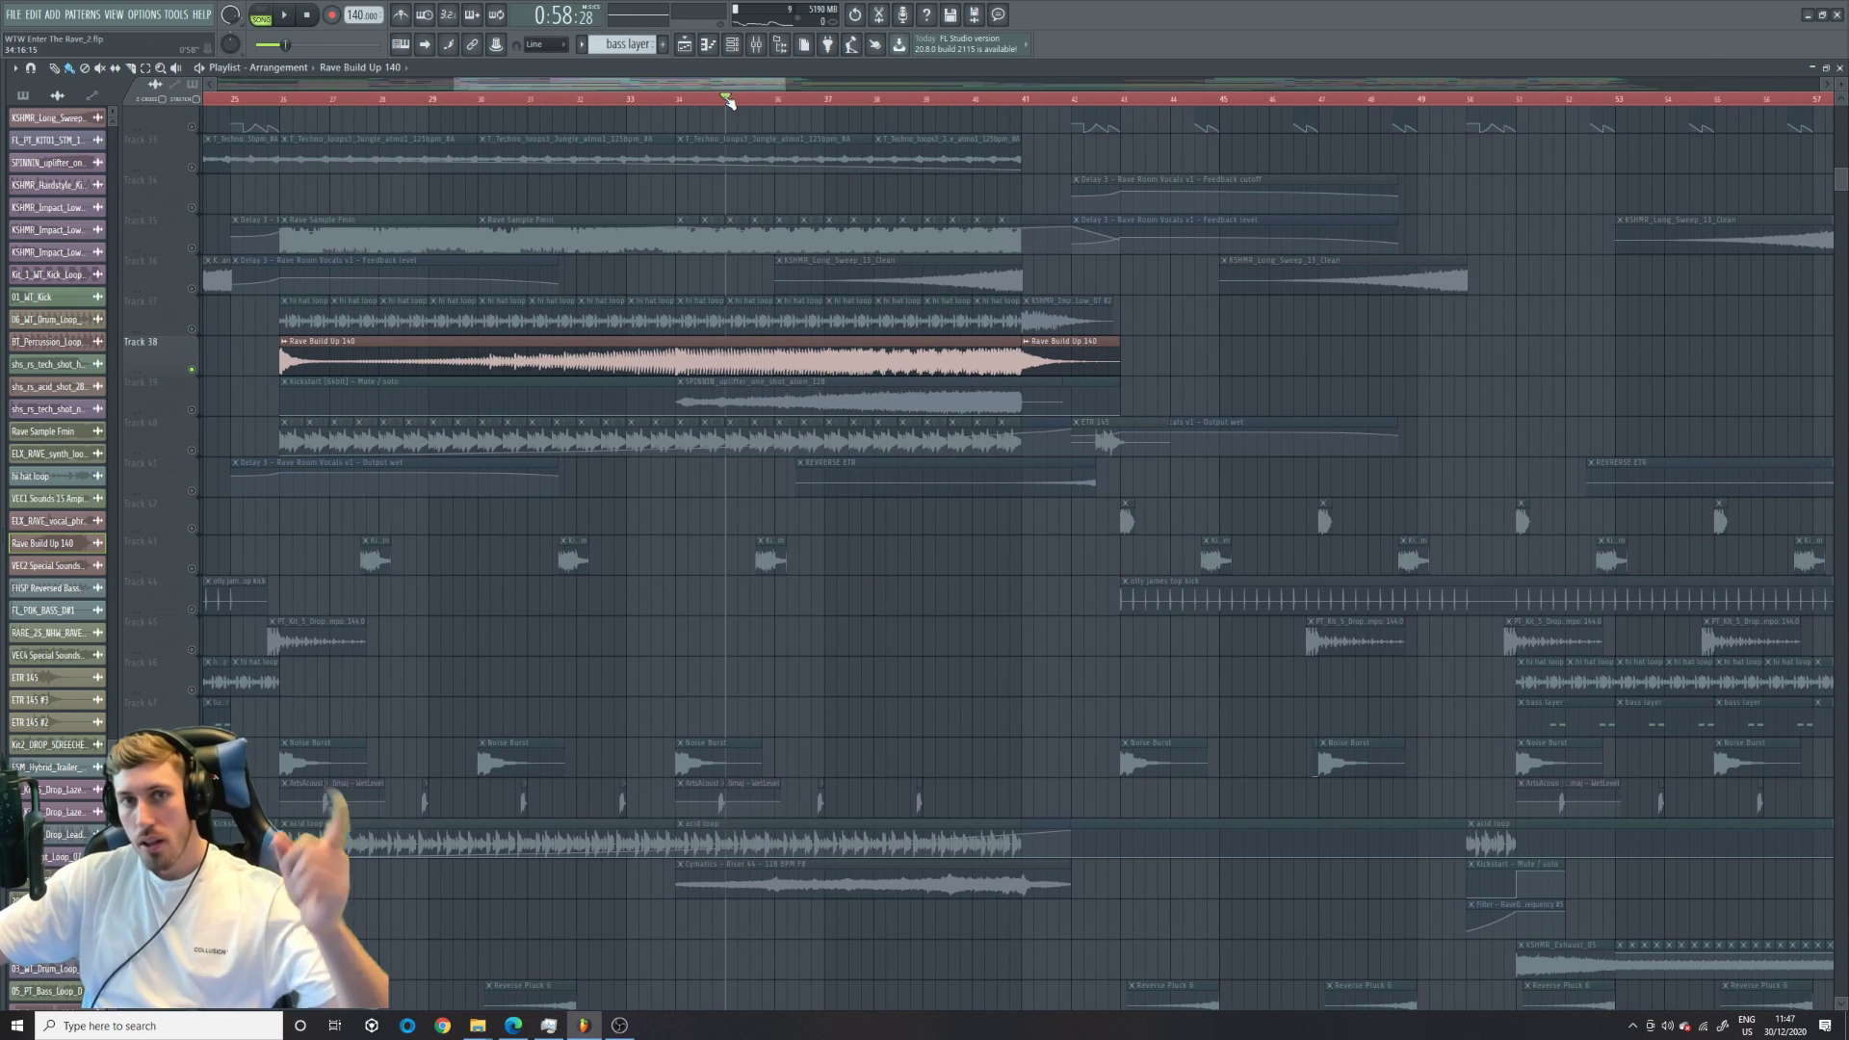
- Solo Track 50 and listen to the acid loop from just after bar 26
{"action": "scroll", "coordinate": [329, 805], "scroll_direction": "down", "scroll_amount": 2}
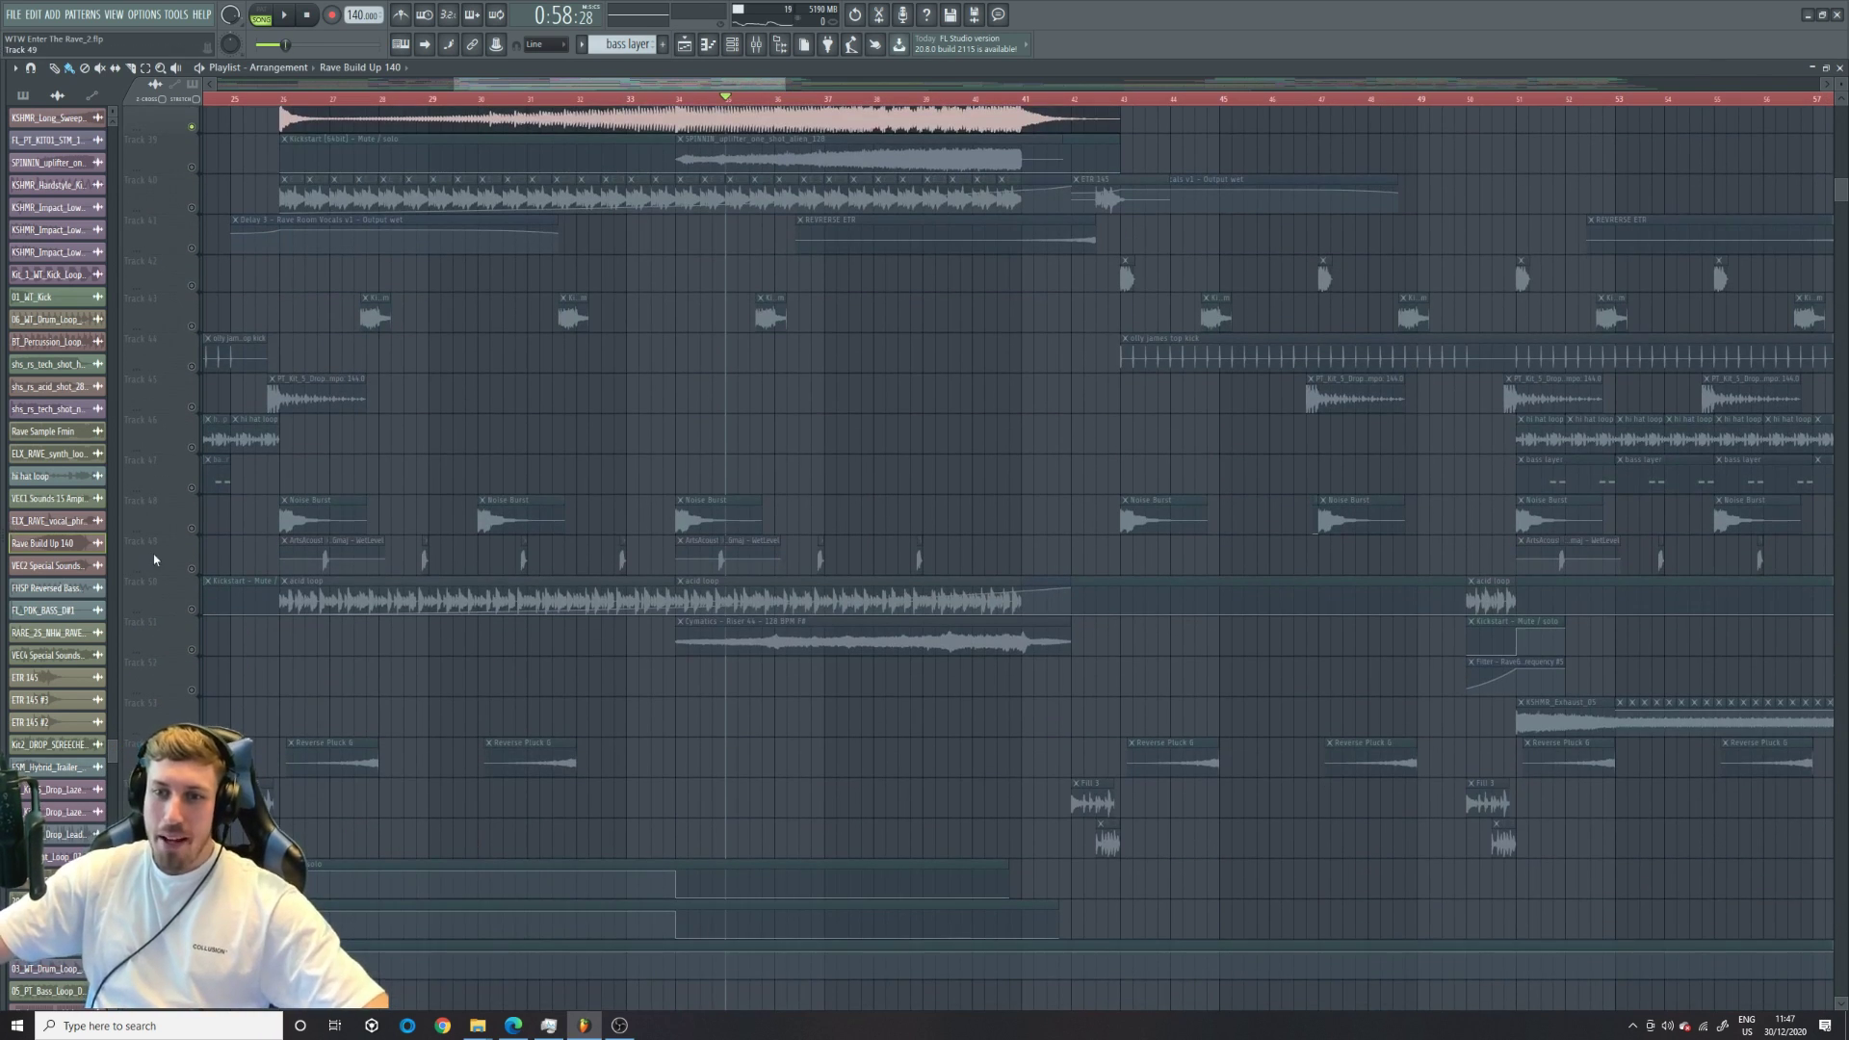
{"action": "left_click", "coordinate": [190, 605]}
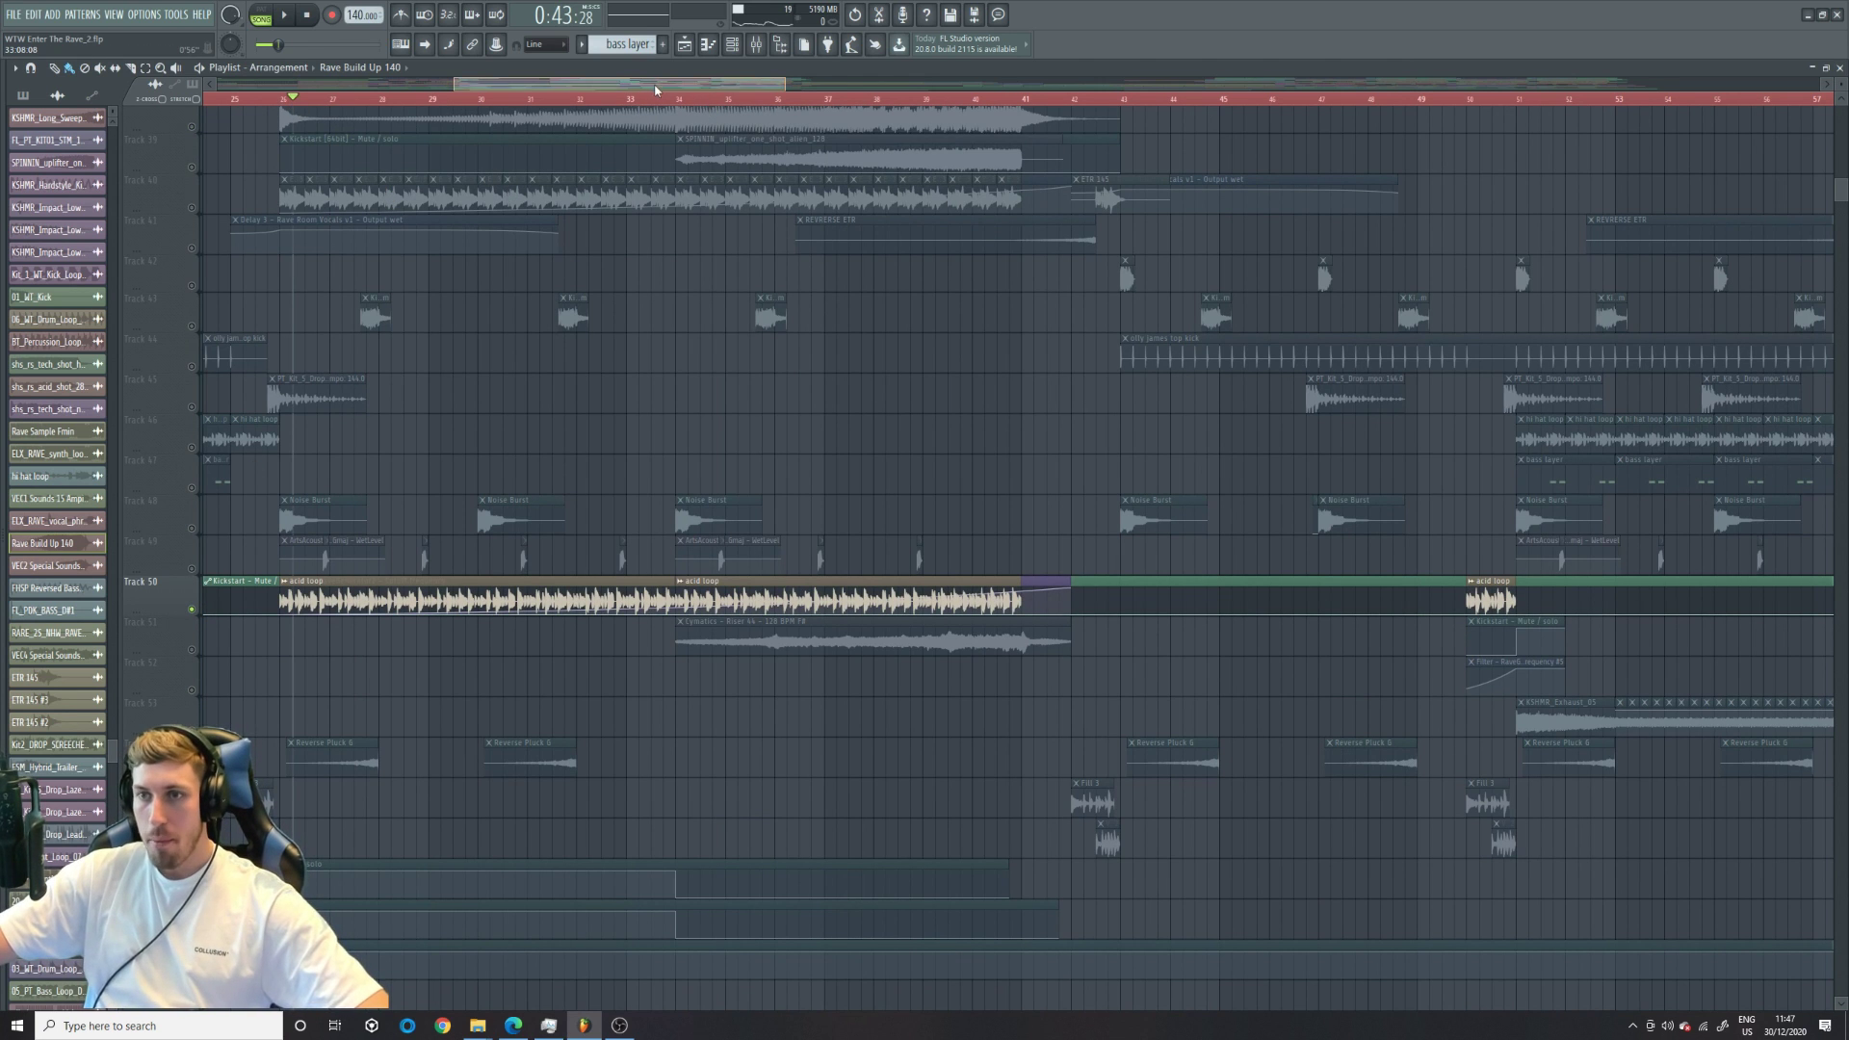
{"action": "key", "text": "space"}
{"action": "scroll", "coordinate": [405, 534], "scroll_direction": "up", "scroll_amount": 1}
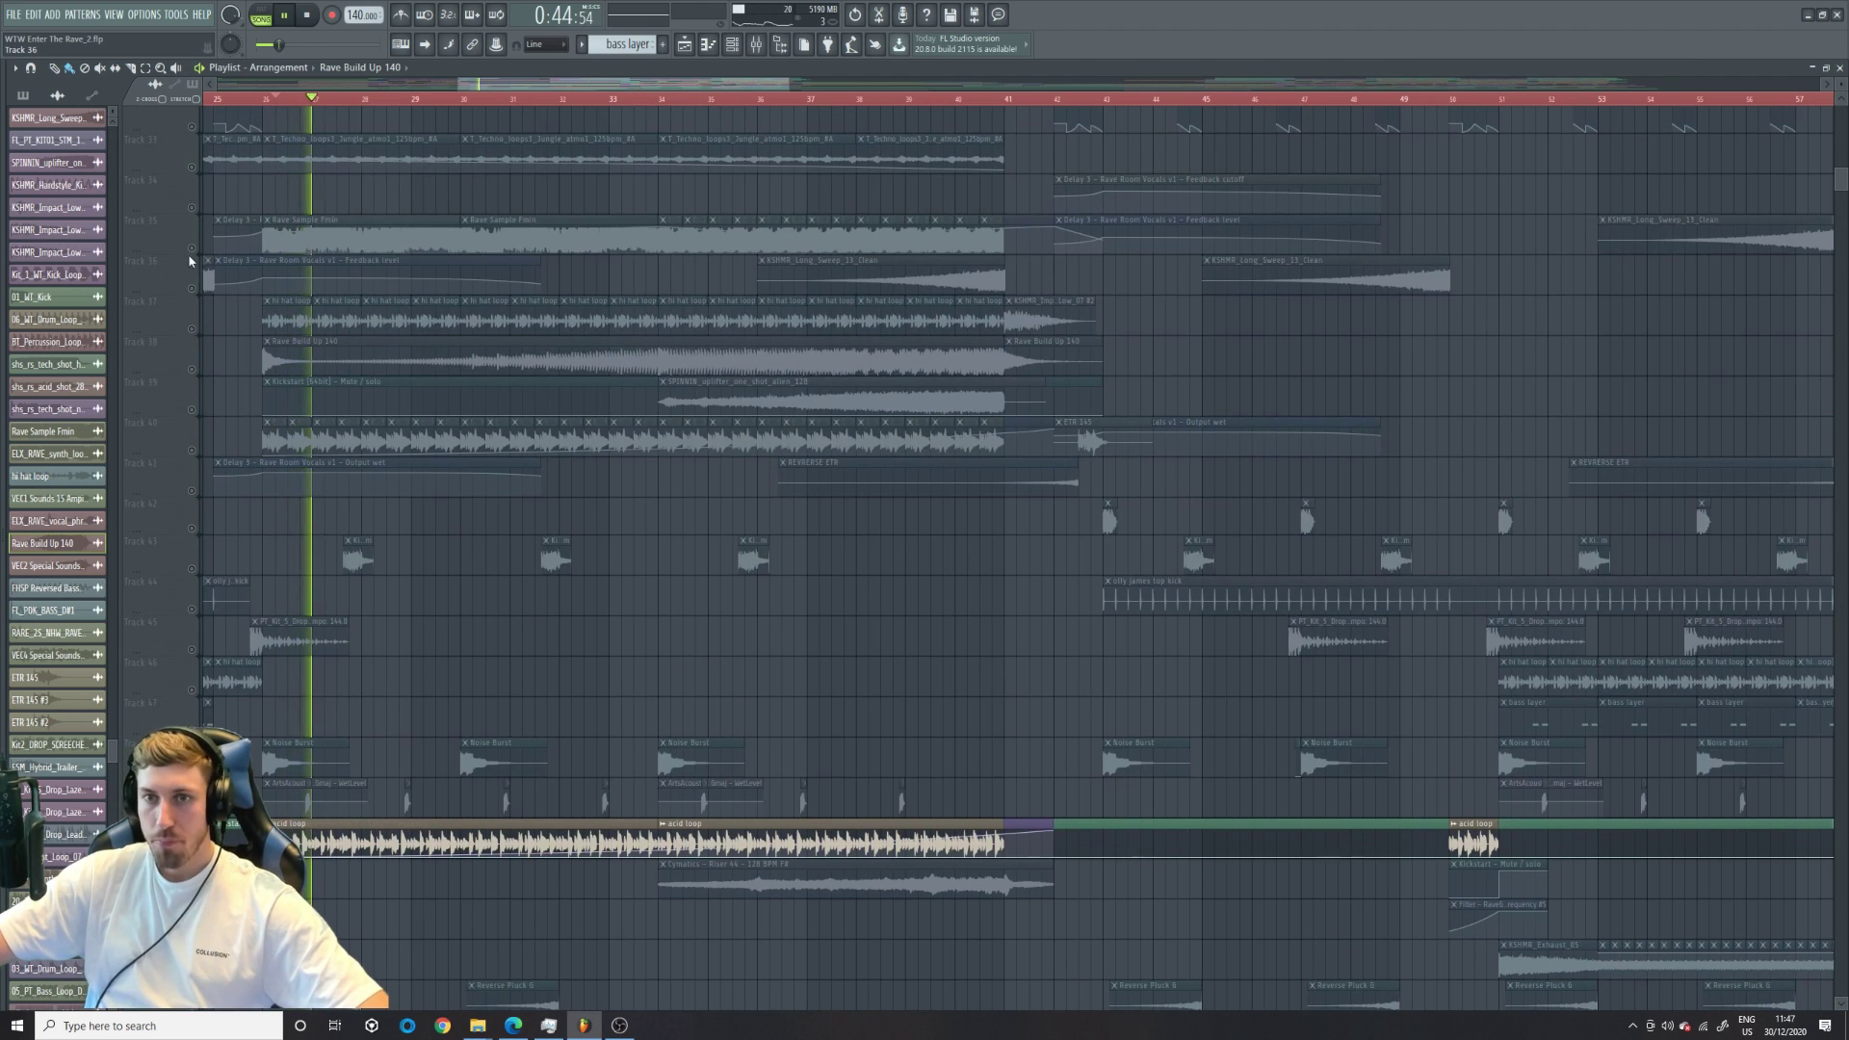
{"action": "scroll", "coordinate": [438, 385], "scroll_direction": "up", "scroll_amount": 7}
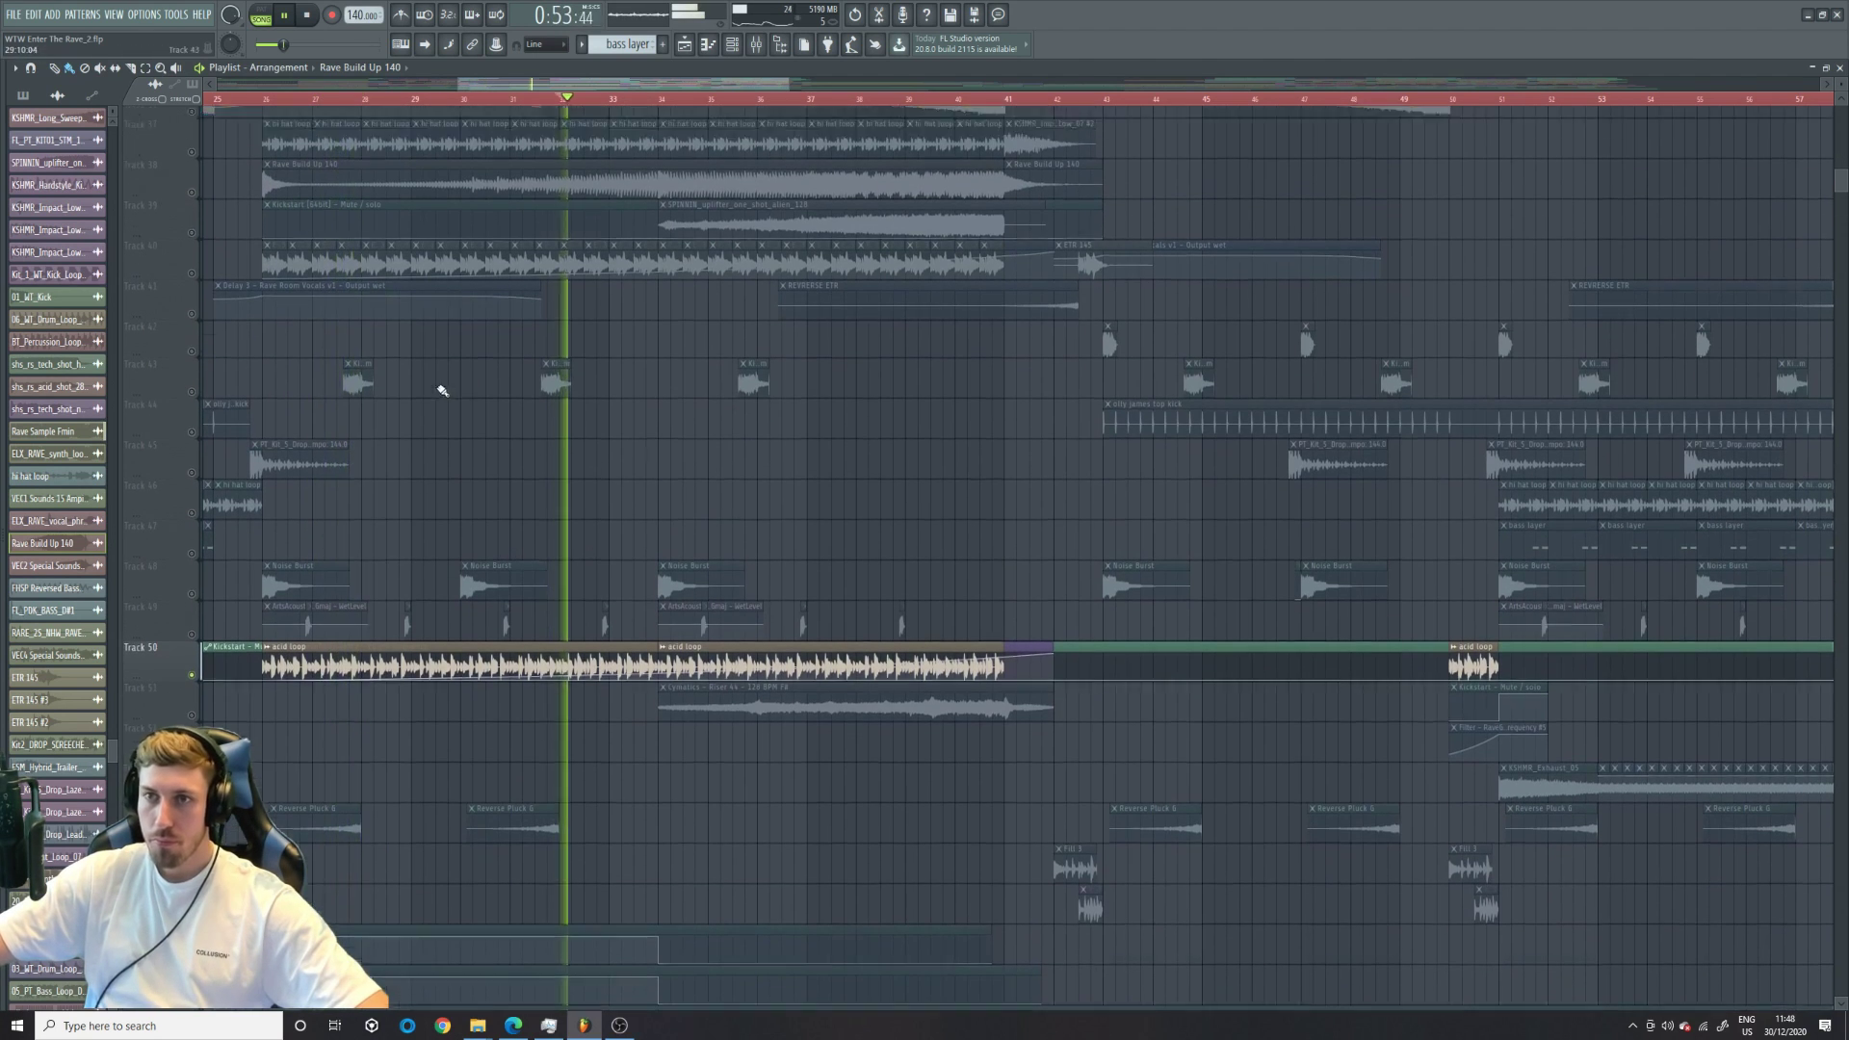
- Bring in Tracks 38, 39 and 40 alongside the soloed acid loop, listen to the combined layers, and stop playback
{"action": "left_click", "coordinate": [193, 331]}
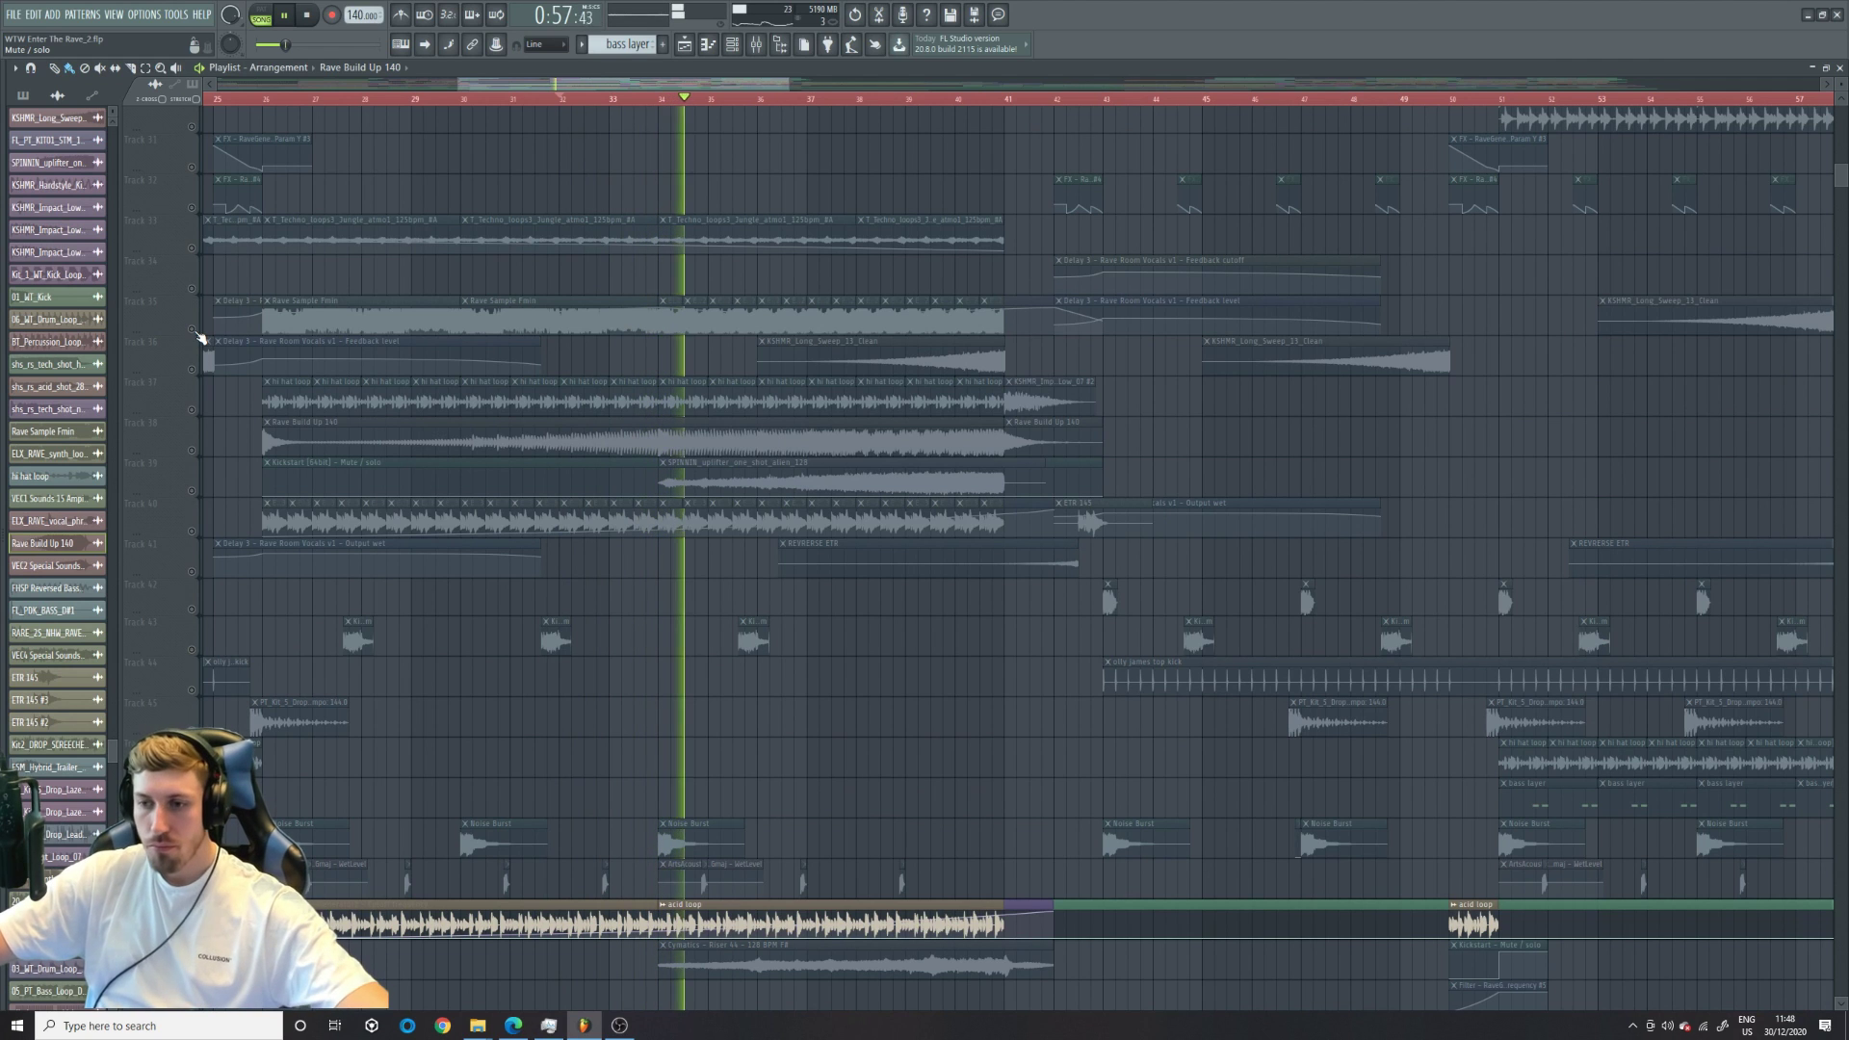
{"action": "left_click", "coordinate": [194, 450]}
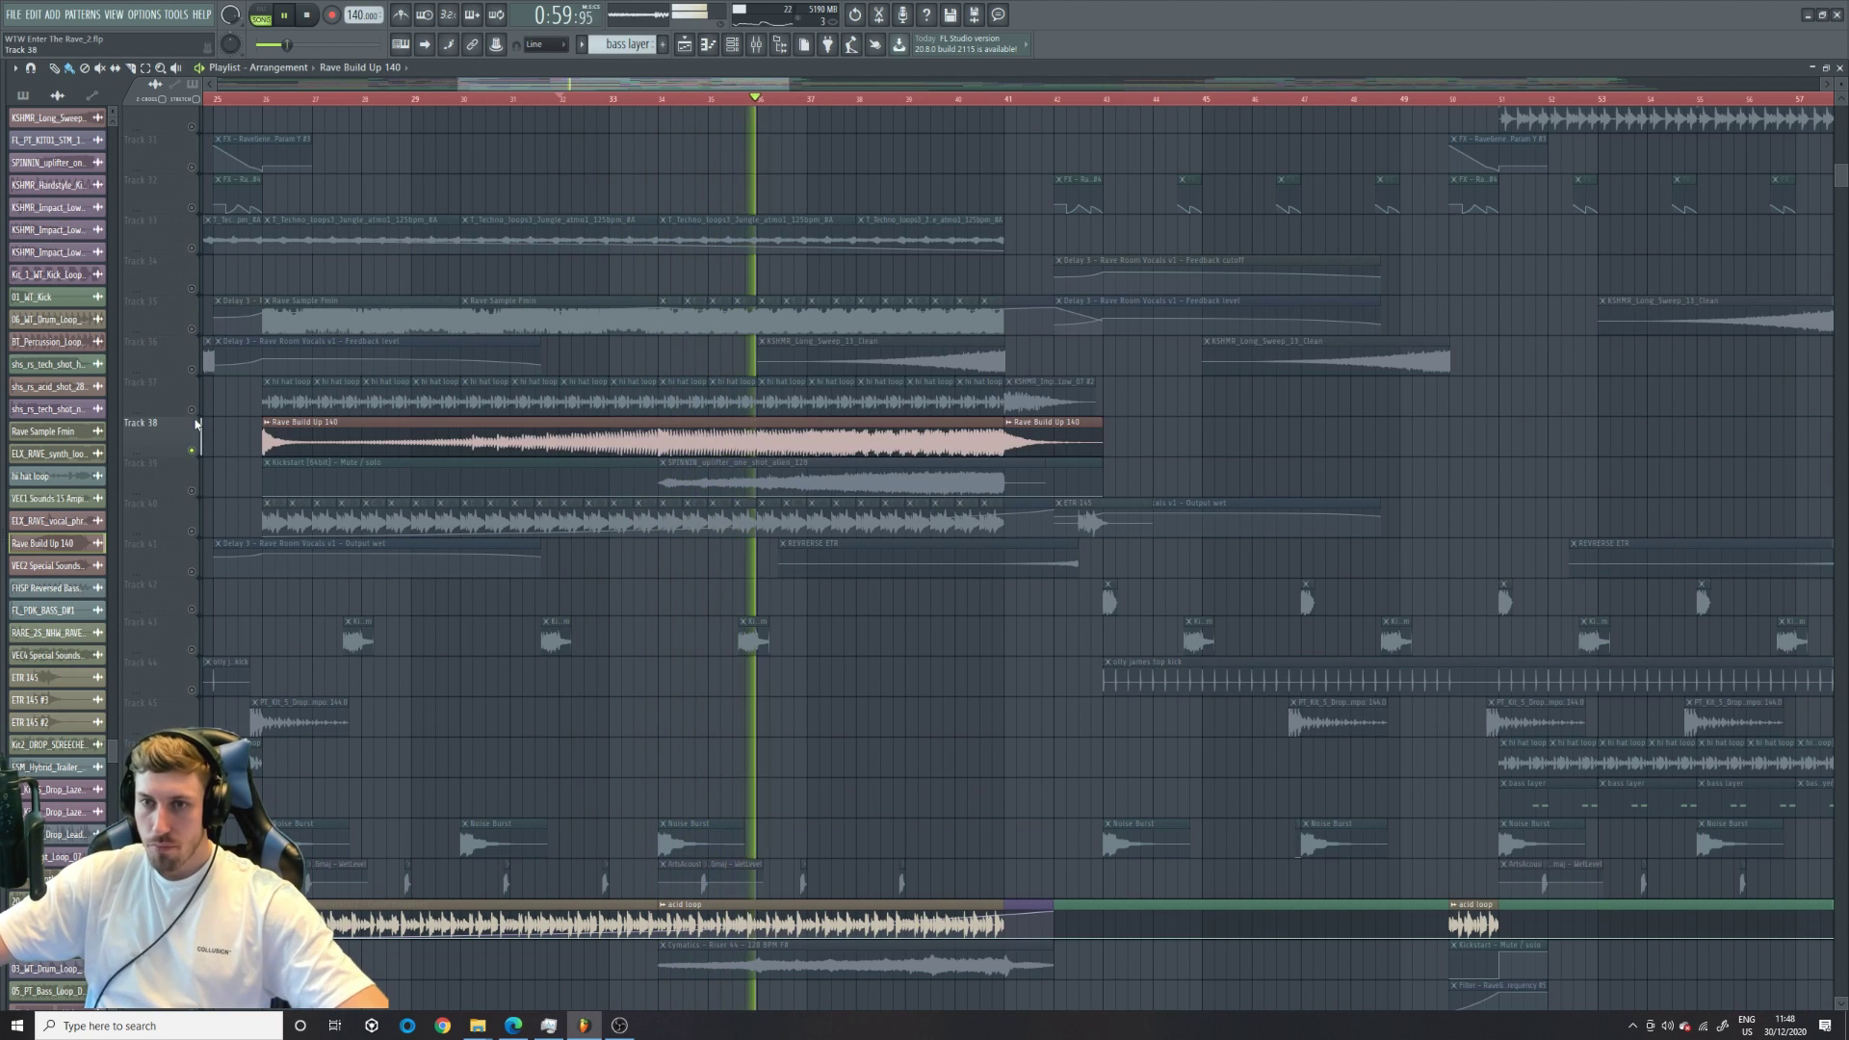
{"action": "left_click", "coordinate": [192, 490]}
{"action": "scroll", "coordinate": [196, 501], "scroll_direction": "down", "scroll_amount": 3}
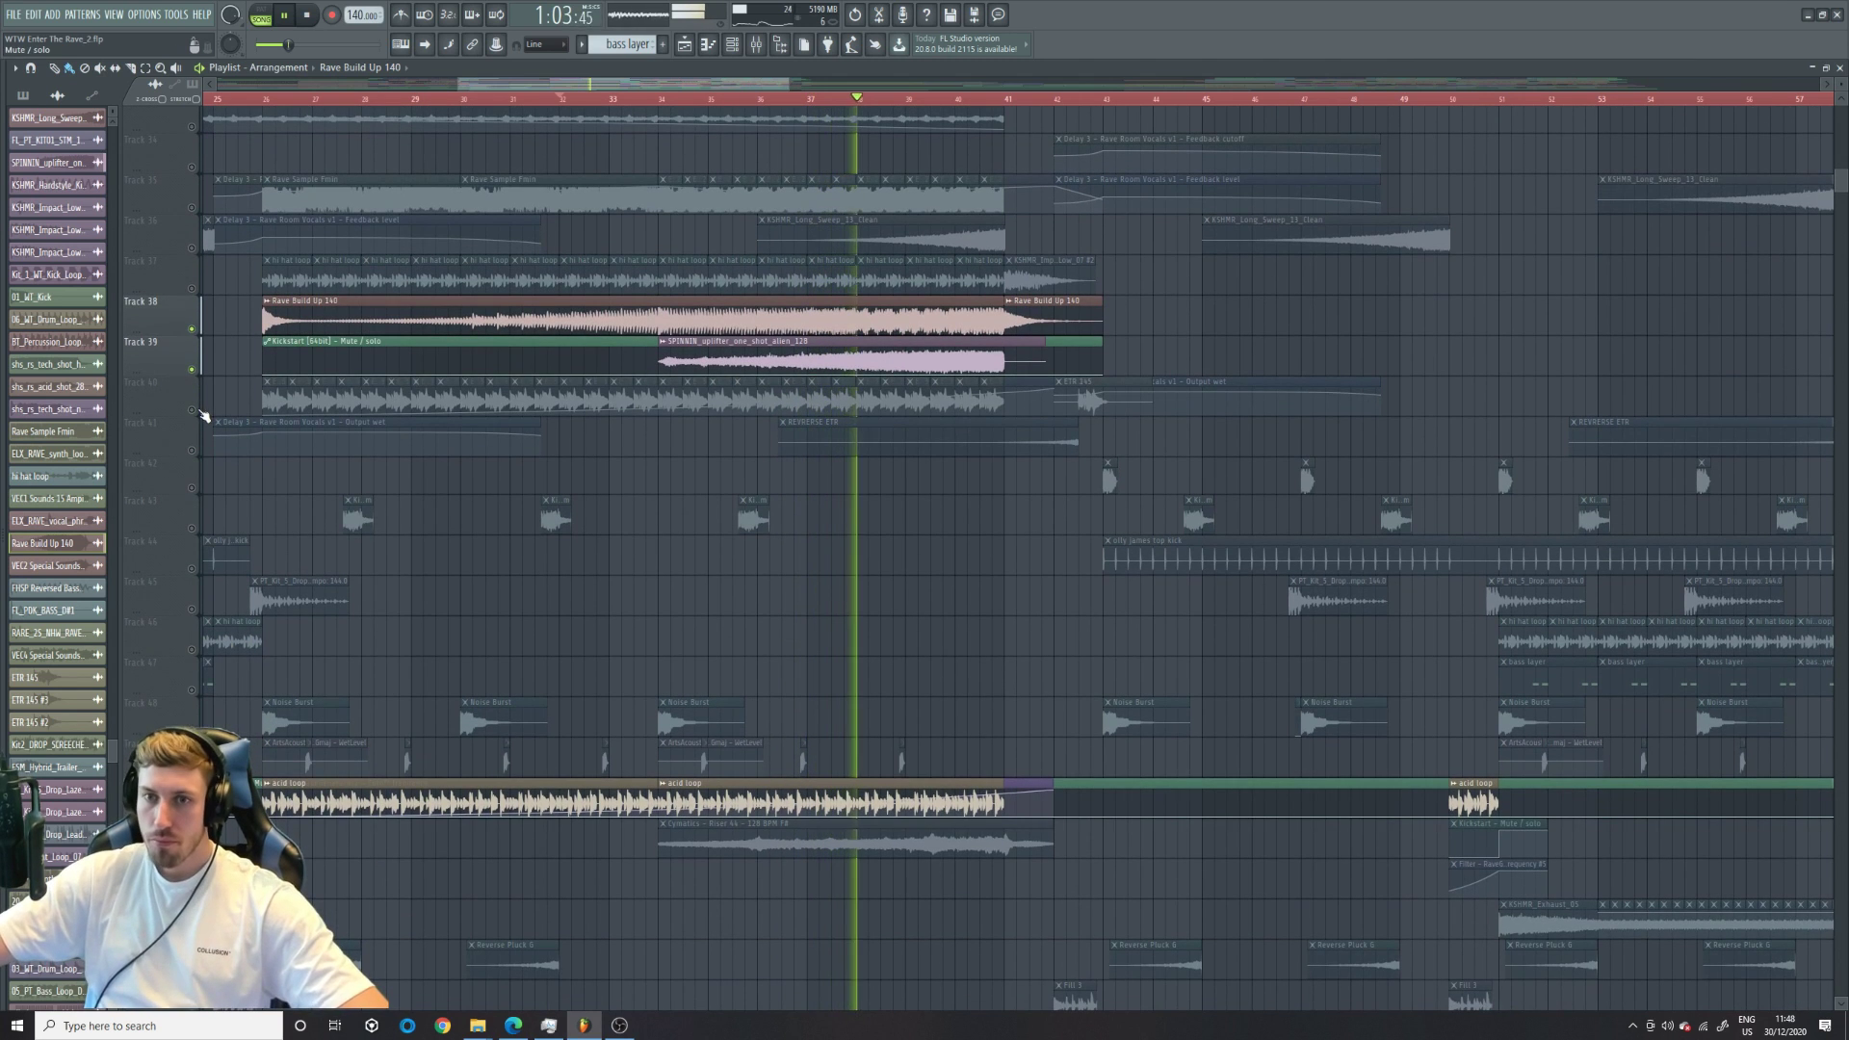
{"action": "left_click", "coordinate": [192, 412]}
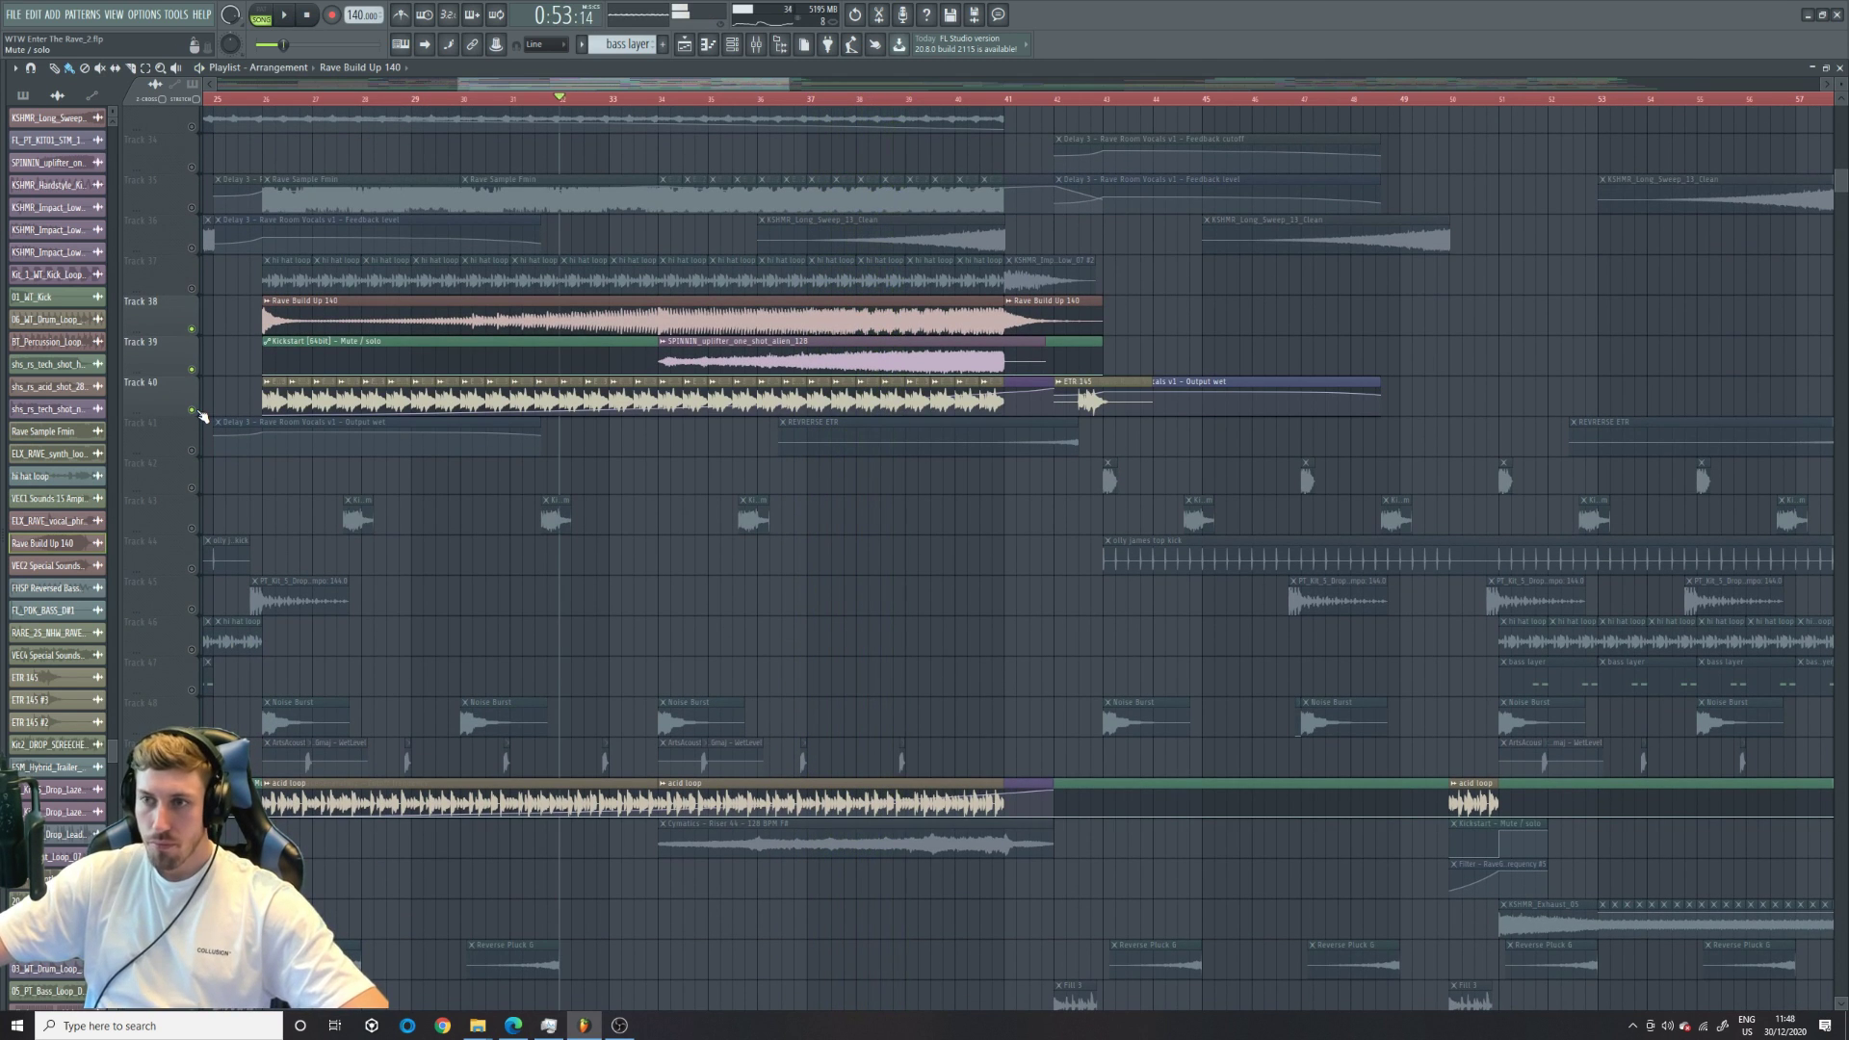
{"action": "key", "text": "space"}
- Solo the uplifter on Track 39, and unmute the riser on Track 51 and the clips on Tracks 16 to 19
{"action": "scroll", "coordinate": [777, 504], "scroll_direction": "down", "scroll_amount": 6}
{"action": "scroll", "coordinate": [690, 481], "scroll_direction": "down", "scroll_amount": 4}
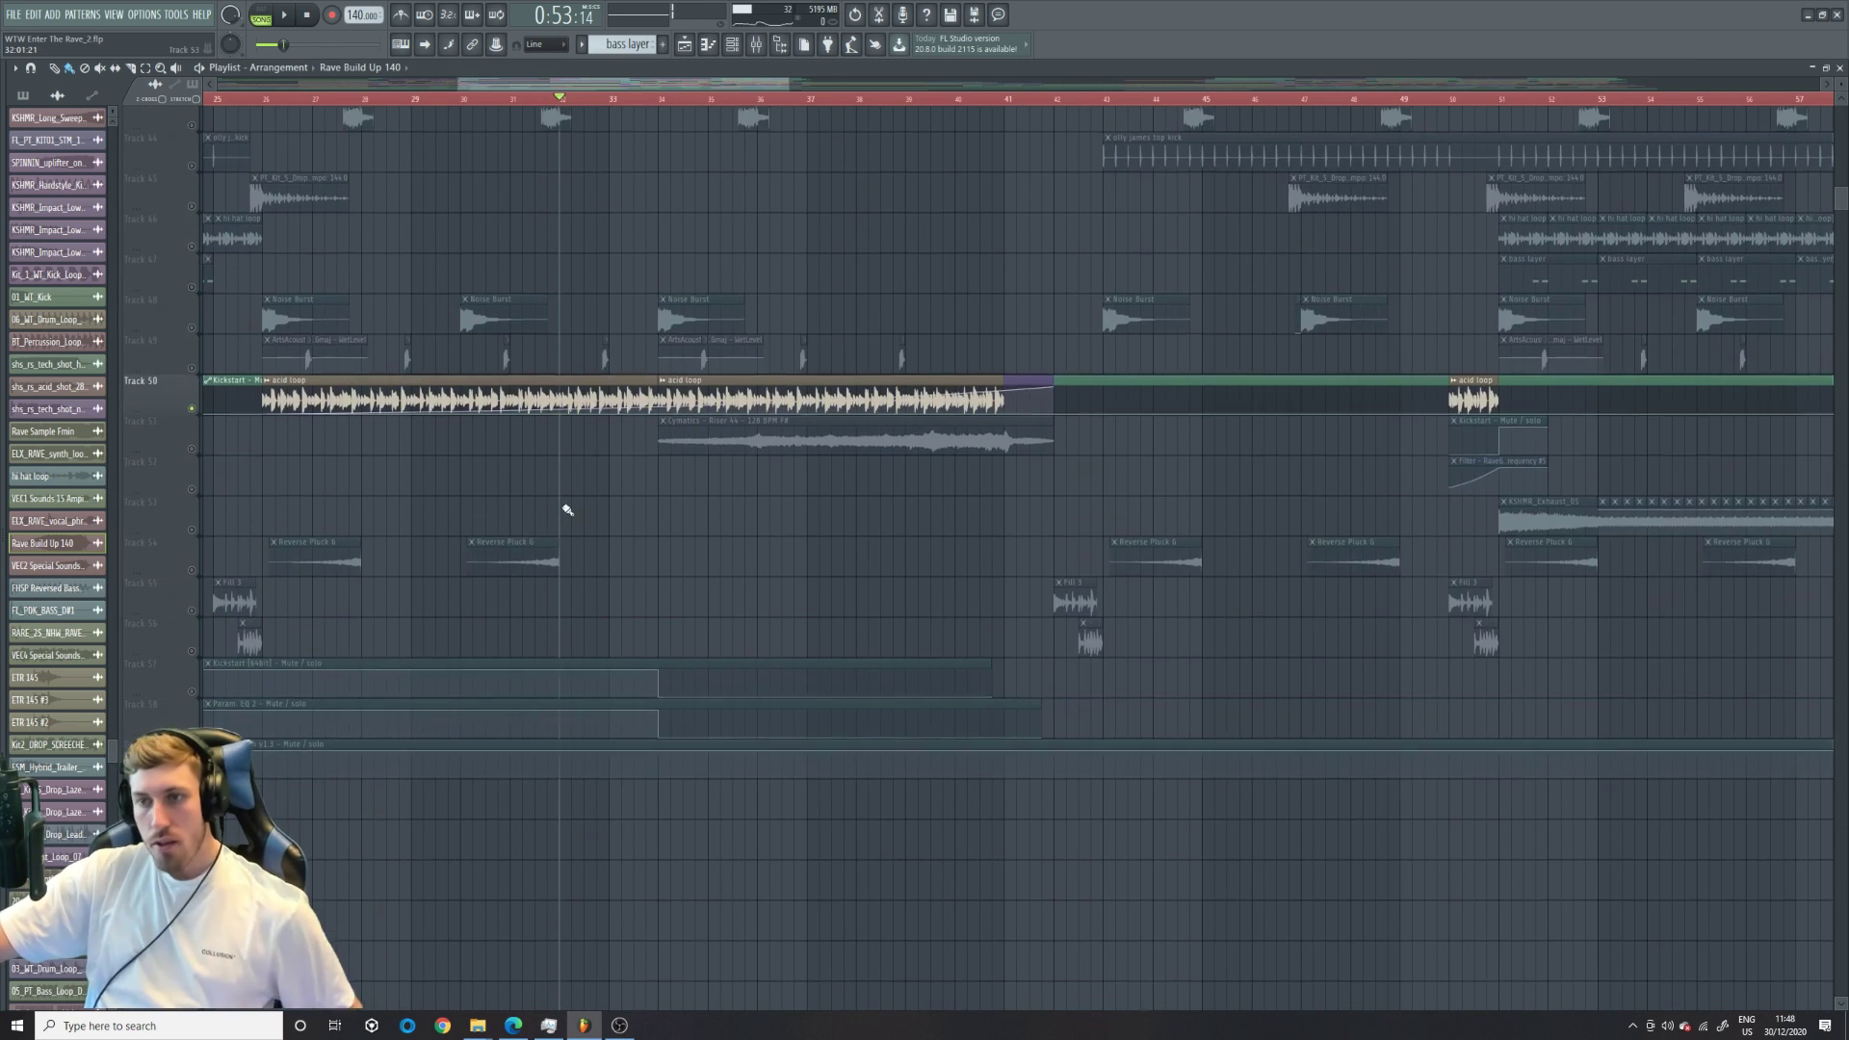
{"action": "scroll", "coordinate": [713, 427], "scroll_direction": "up", "scroll_amount": 15}
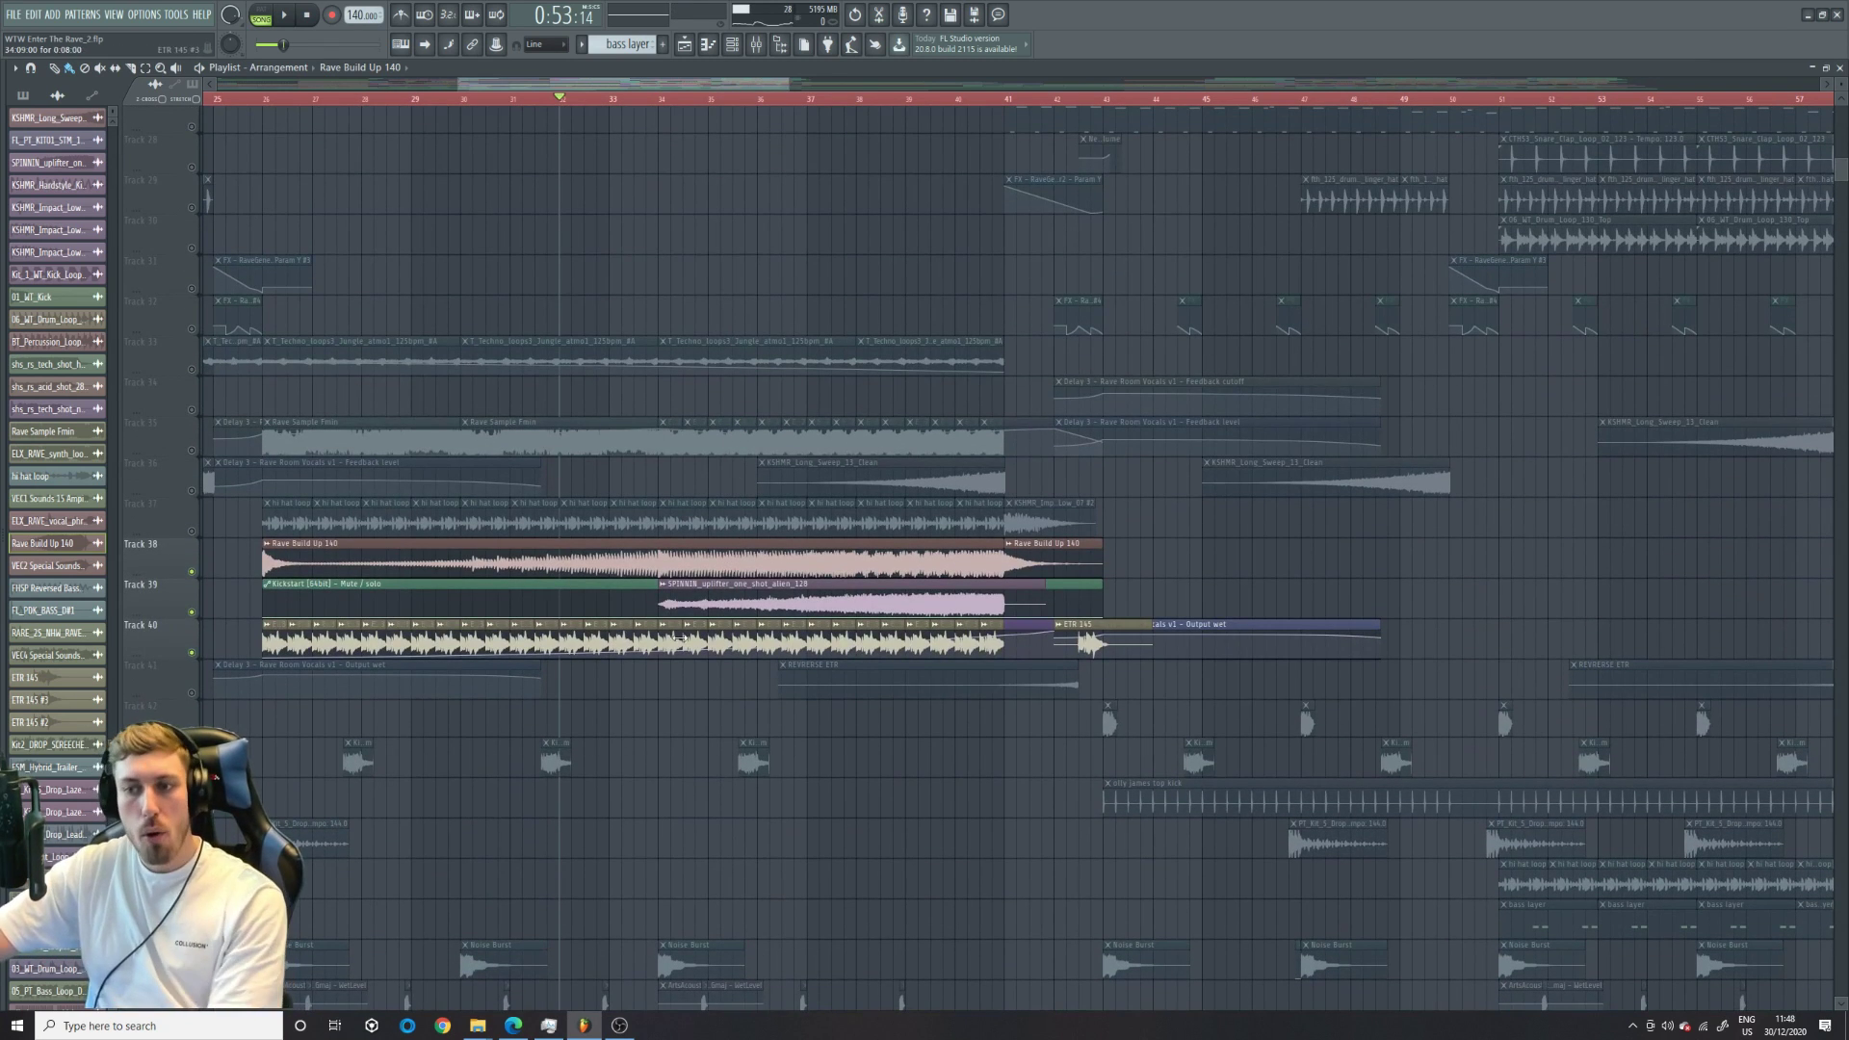
{"action": "scroll", "coordinate": [216, 611], "scroll_direction": "down", "scroll_amount": 9}
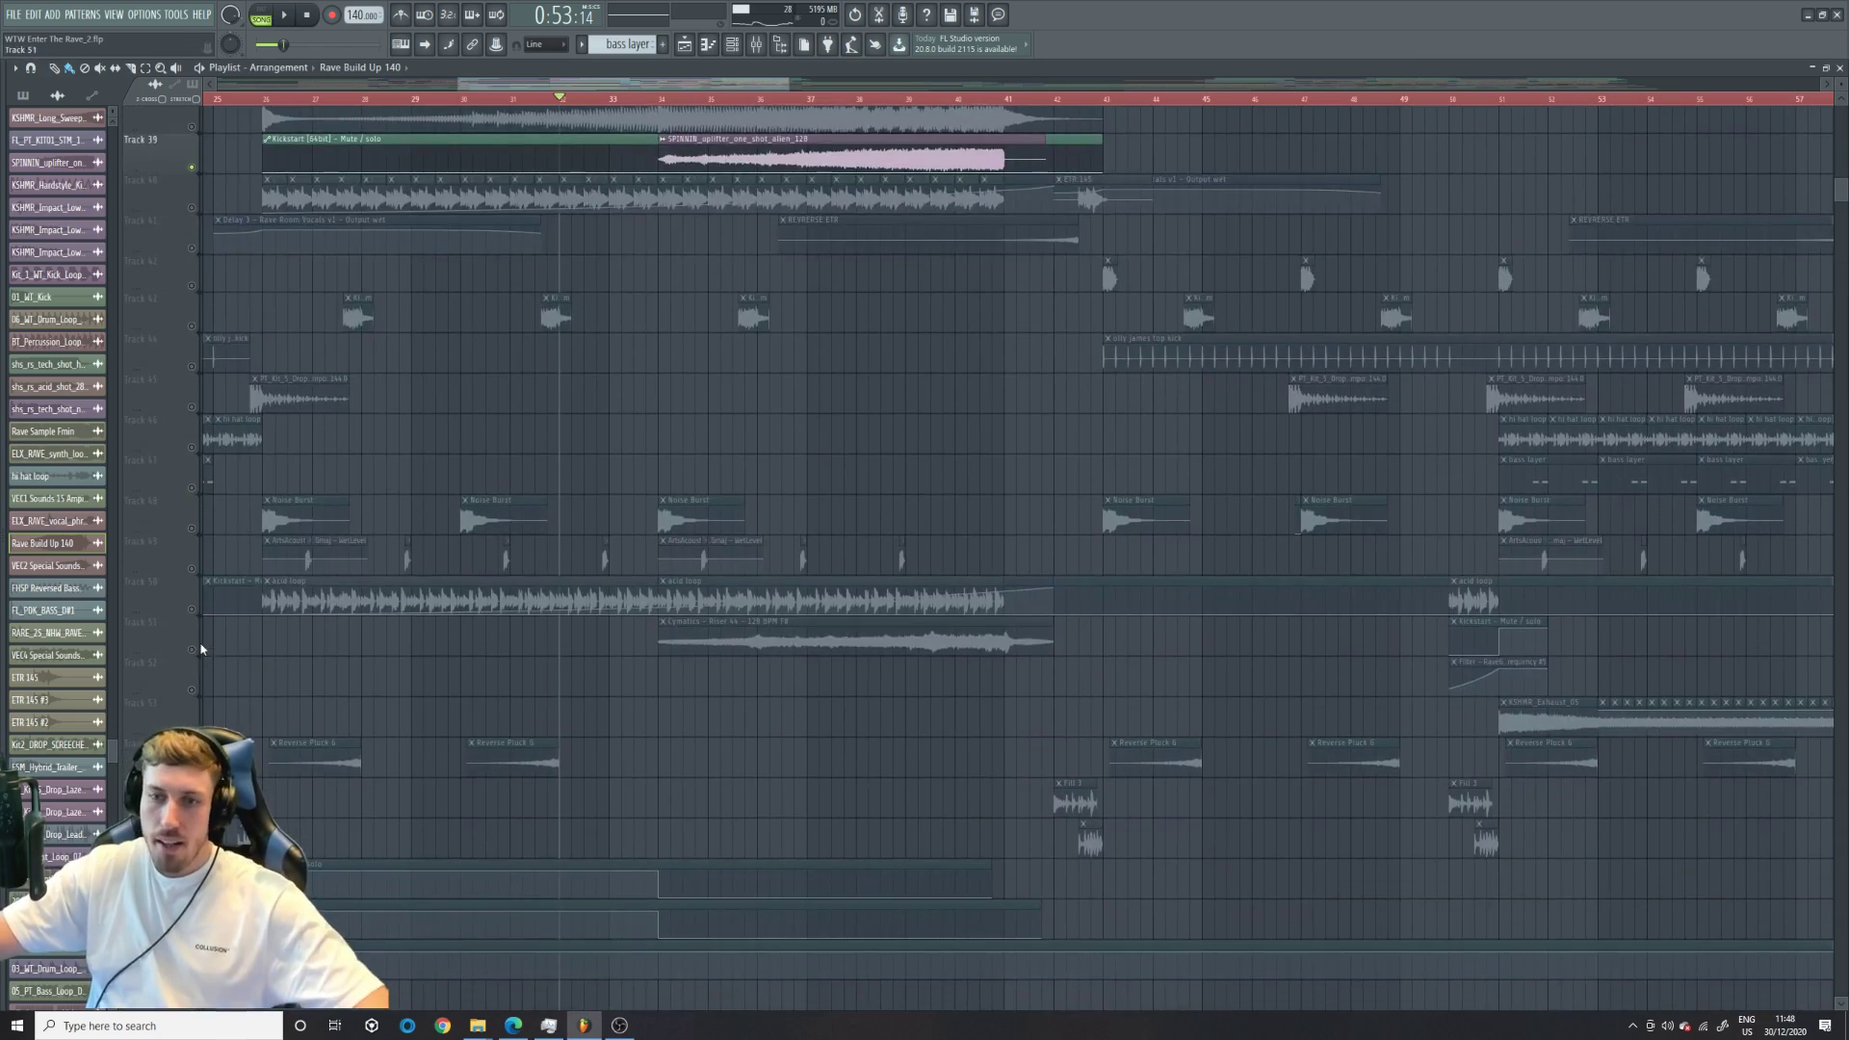
{"action": "scroll", "coordinate": [212, 628], "scroll_direction": "up", "scroll_amount": 20}
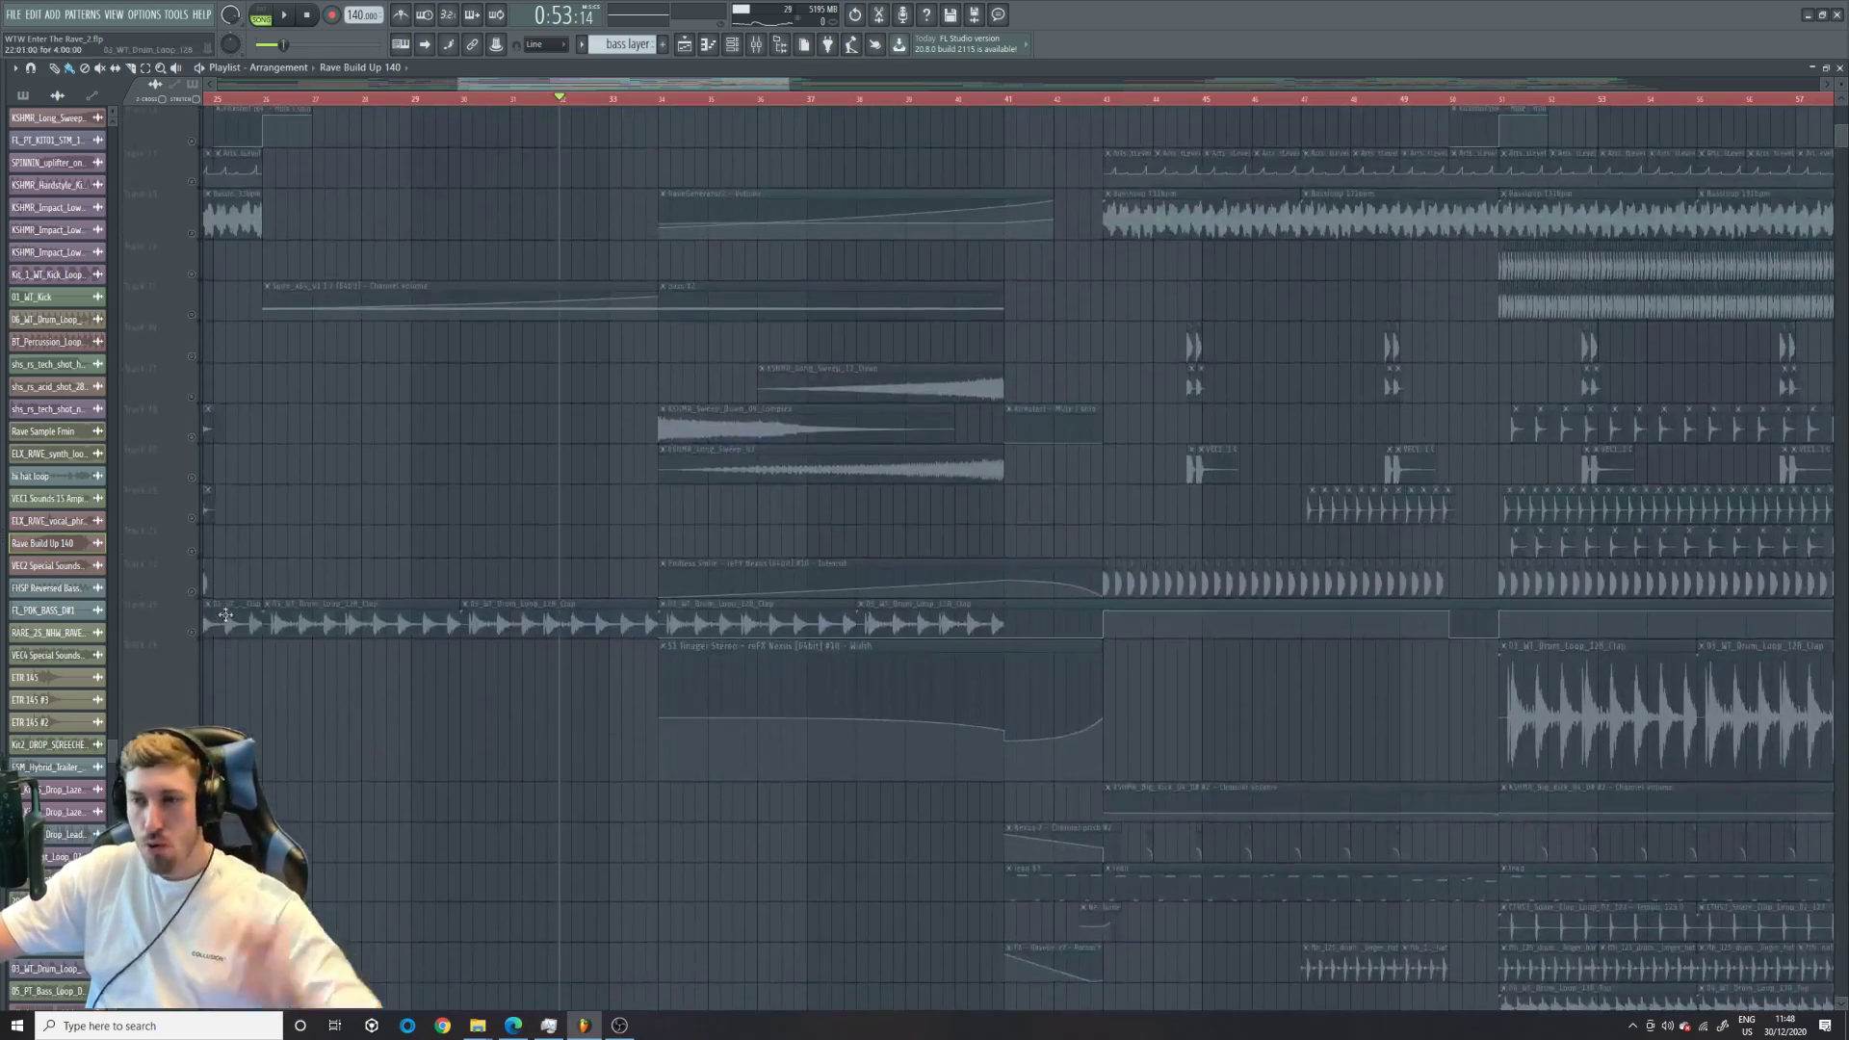
{"action": "left_click", "coordinate": [196, 481]}
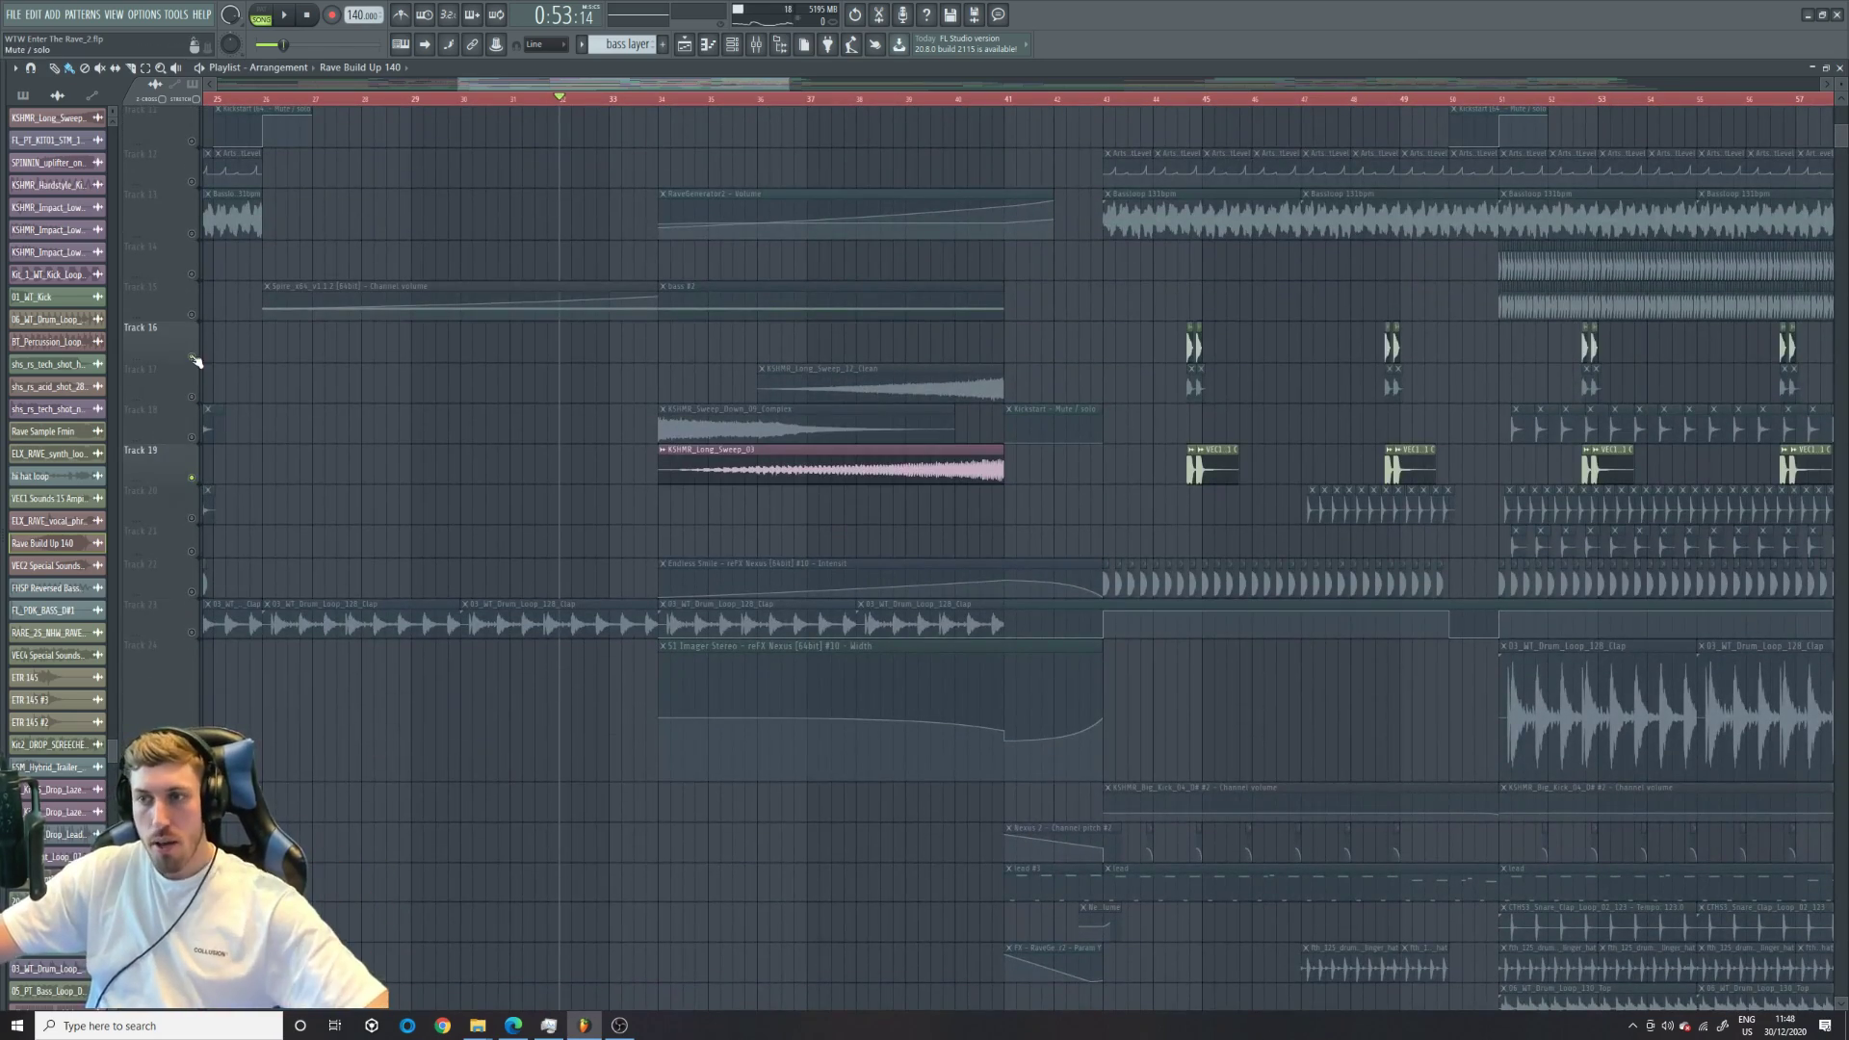
{"action": "left_click", "coordinate": [196, 398]}
{"action": "left_click", "coordinate": [194, 437]}
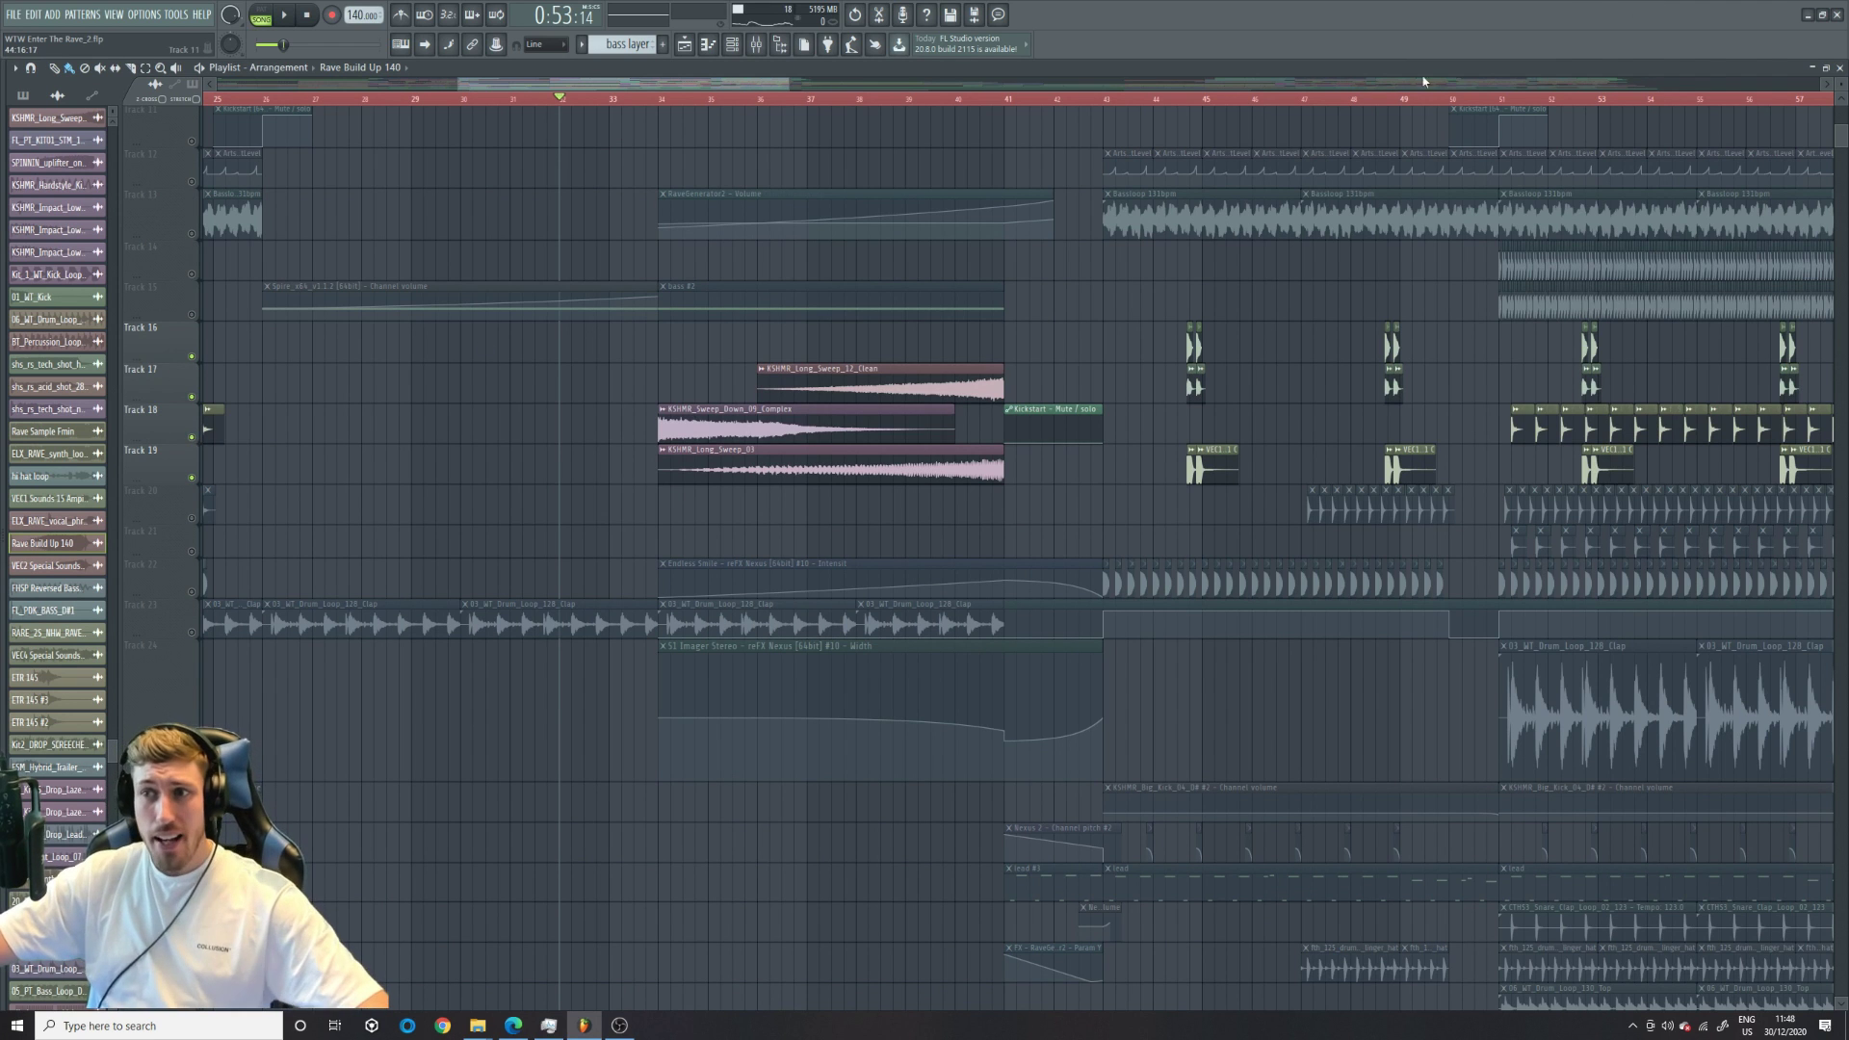
- Listen to the combined sweeps and risers from just after bar 37, and stop playback
{"action": "scroll", "coordinate": [1038, 182], "scroll_direction": "up", "scroll_amount": 3}
{"action": "left_click", "coordinate": [824, 99]}
{"action": "key", "text": "space"}
{"action": "scroll", "coordinate": [880, 143], "scroll_direction": "down", "scroll_amount": 2}
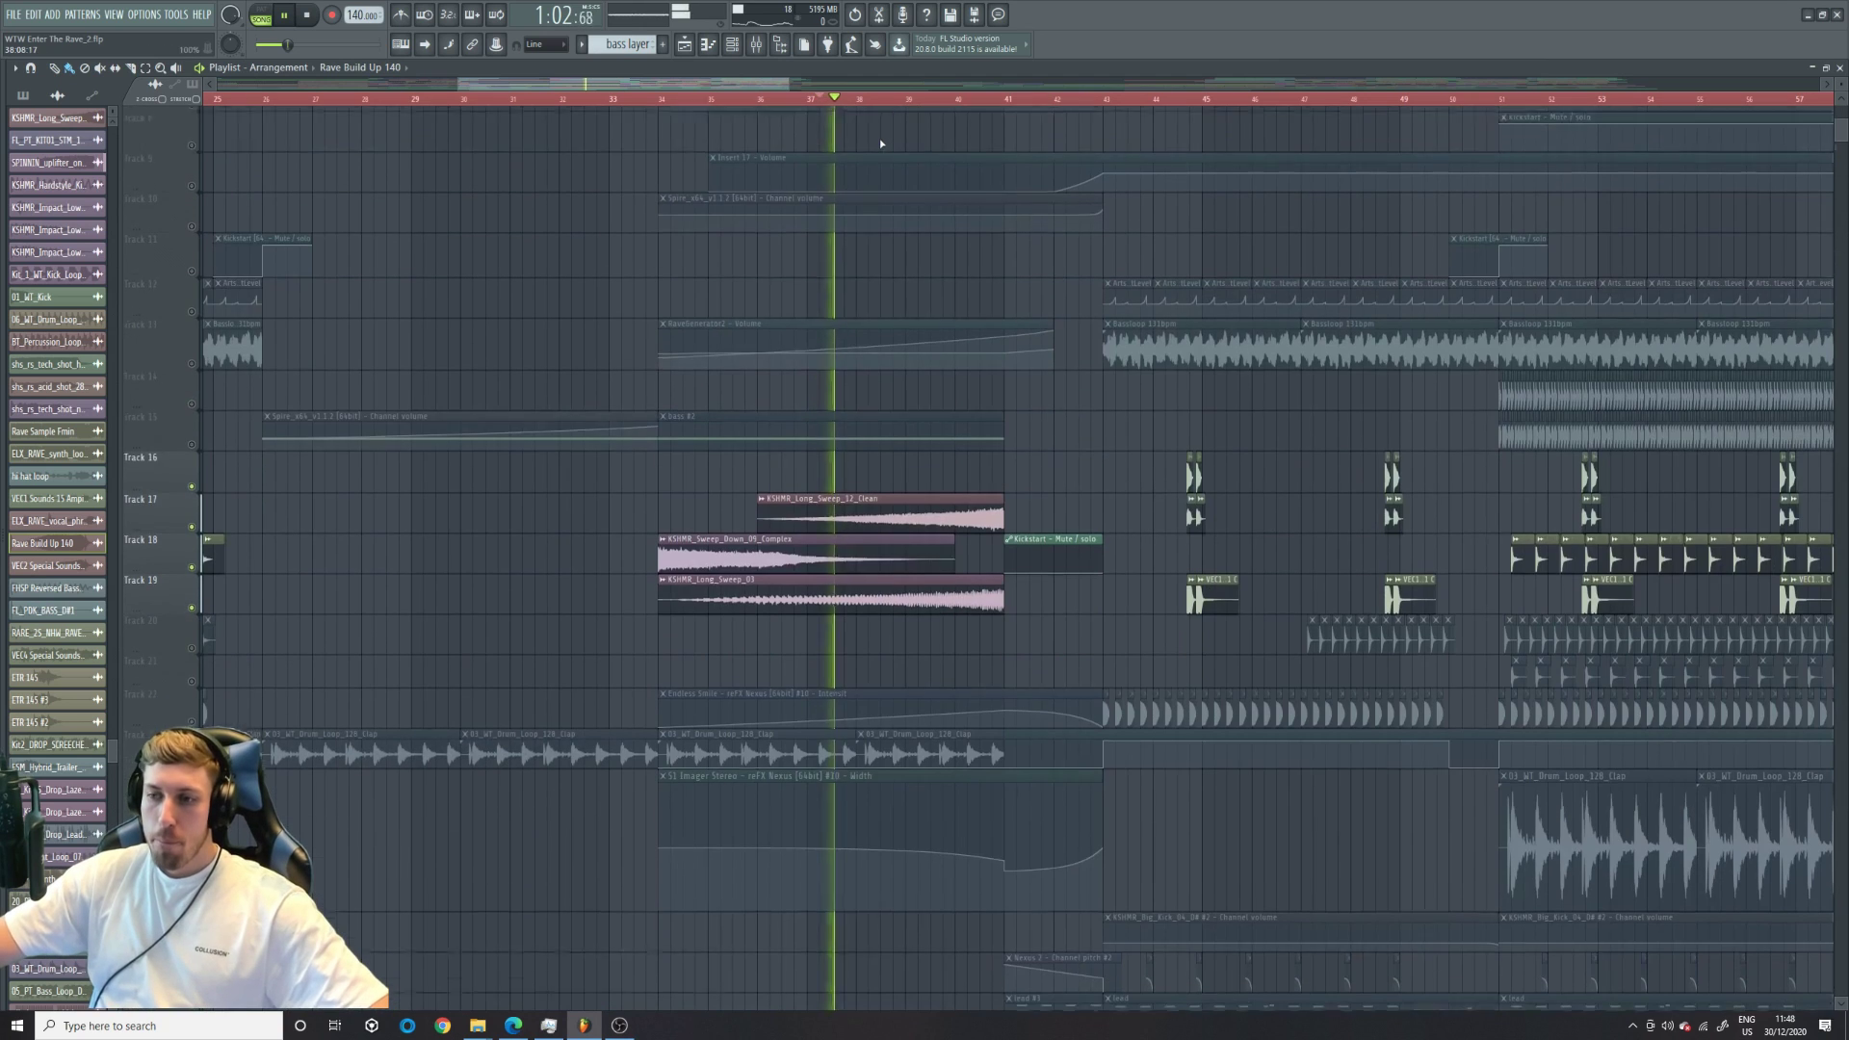
{"action": "scroll", "coordinate": [955, 381], "scroll_direction": "up", "scroll_amount": 3}
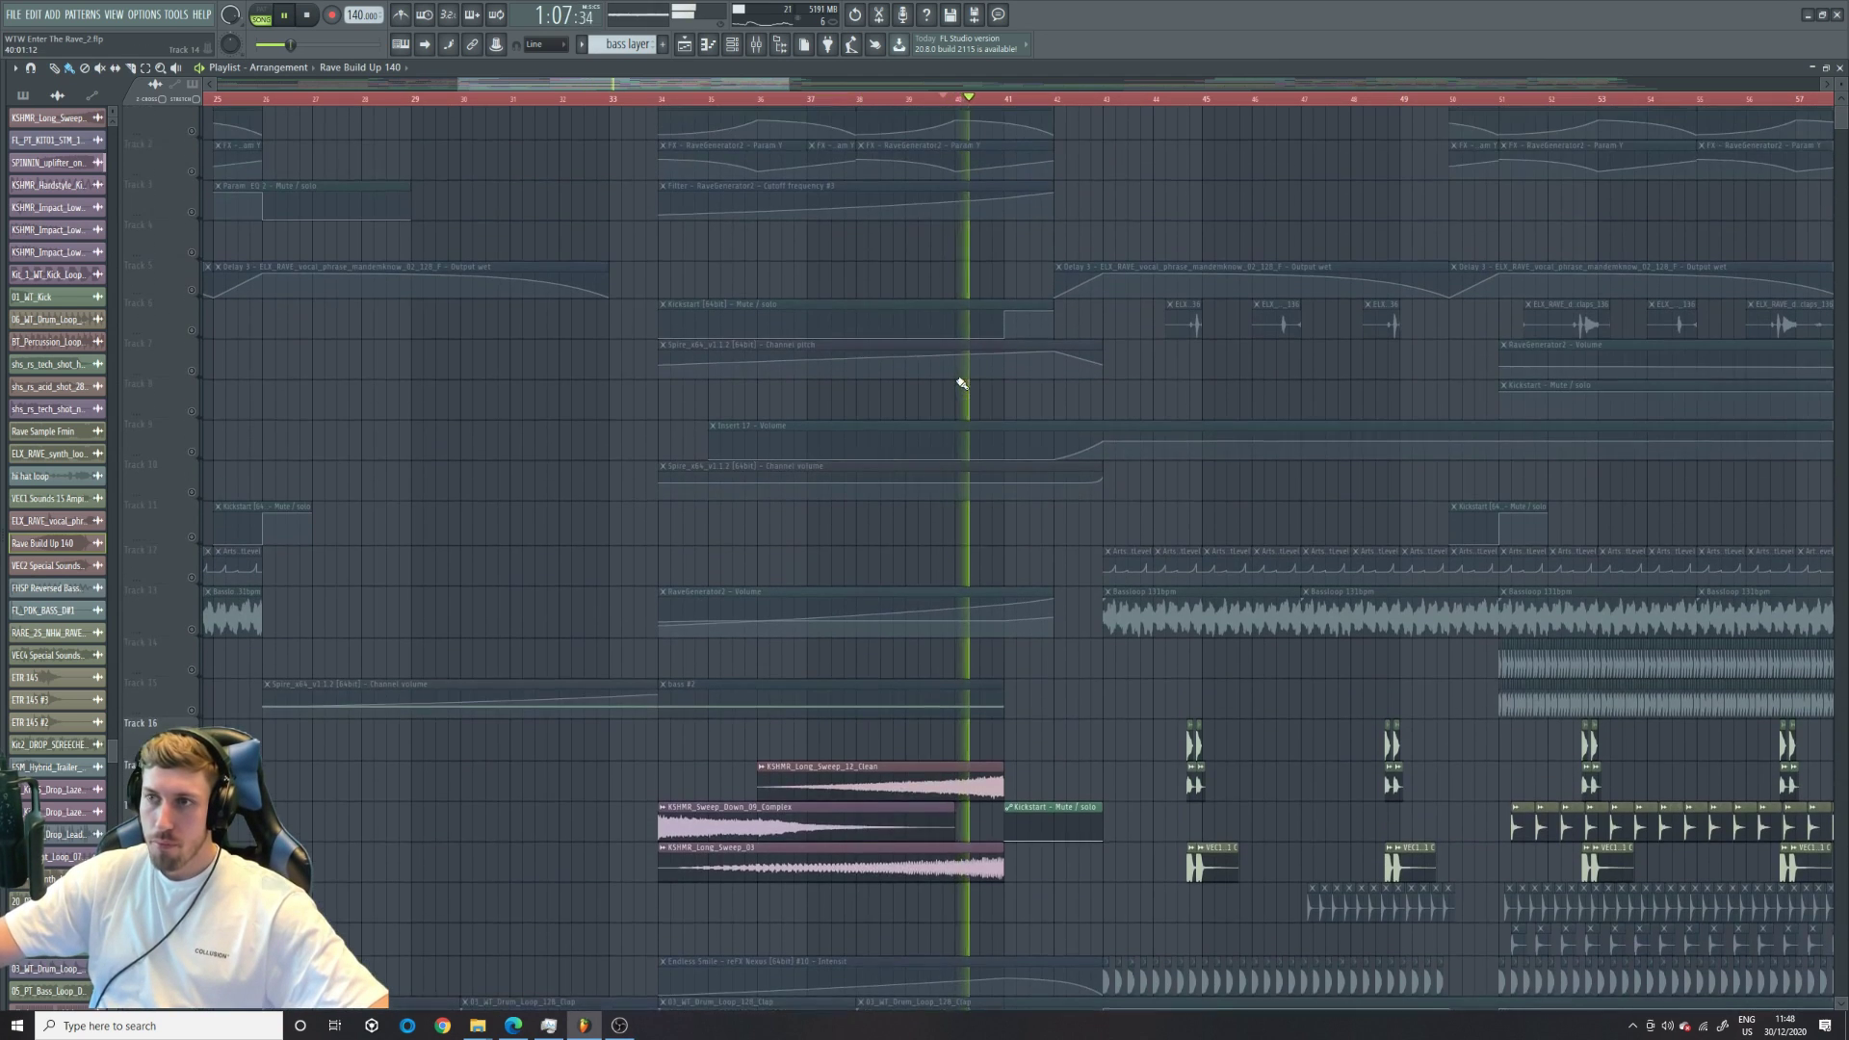
{"action": "key", "text": "space"}
- Check the sample settings of the KSHMR_Long_Sweep_12_Clean clip and show a longer stretch of the arrangement
{"action": "left_click", "coordinate": [876, 776]}
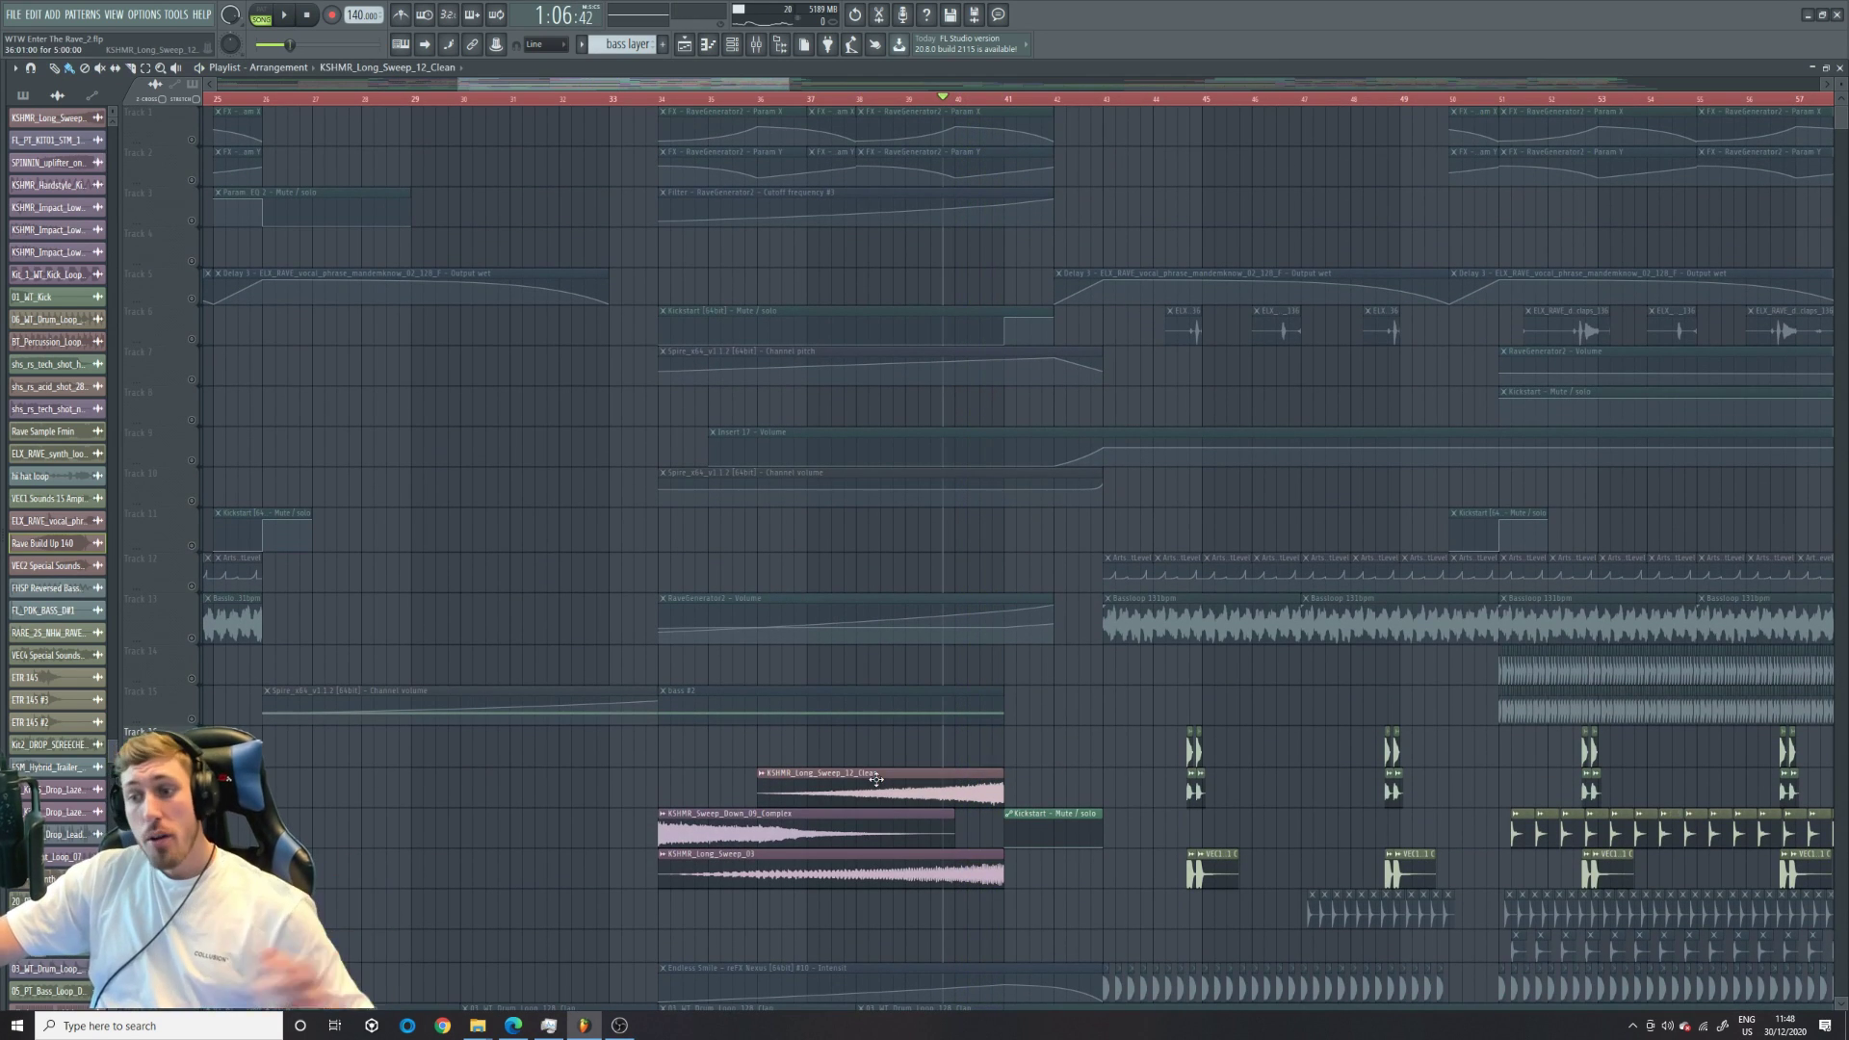
{"action": "double_click", "coordinate": [877, 776]}
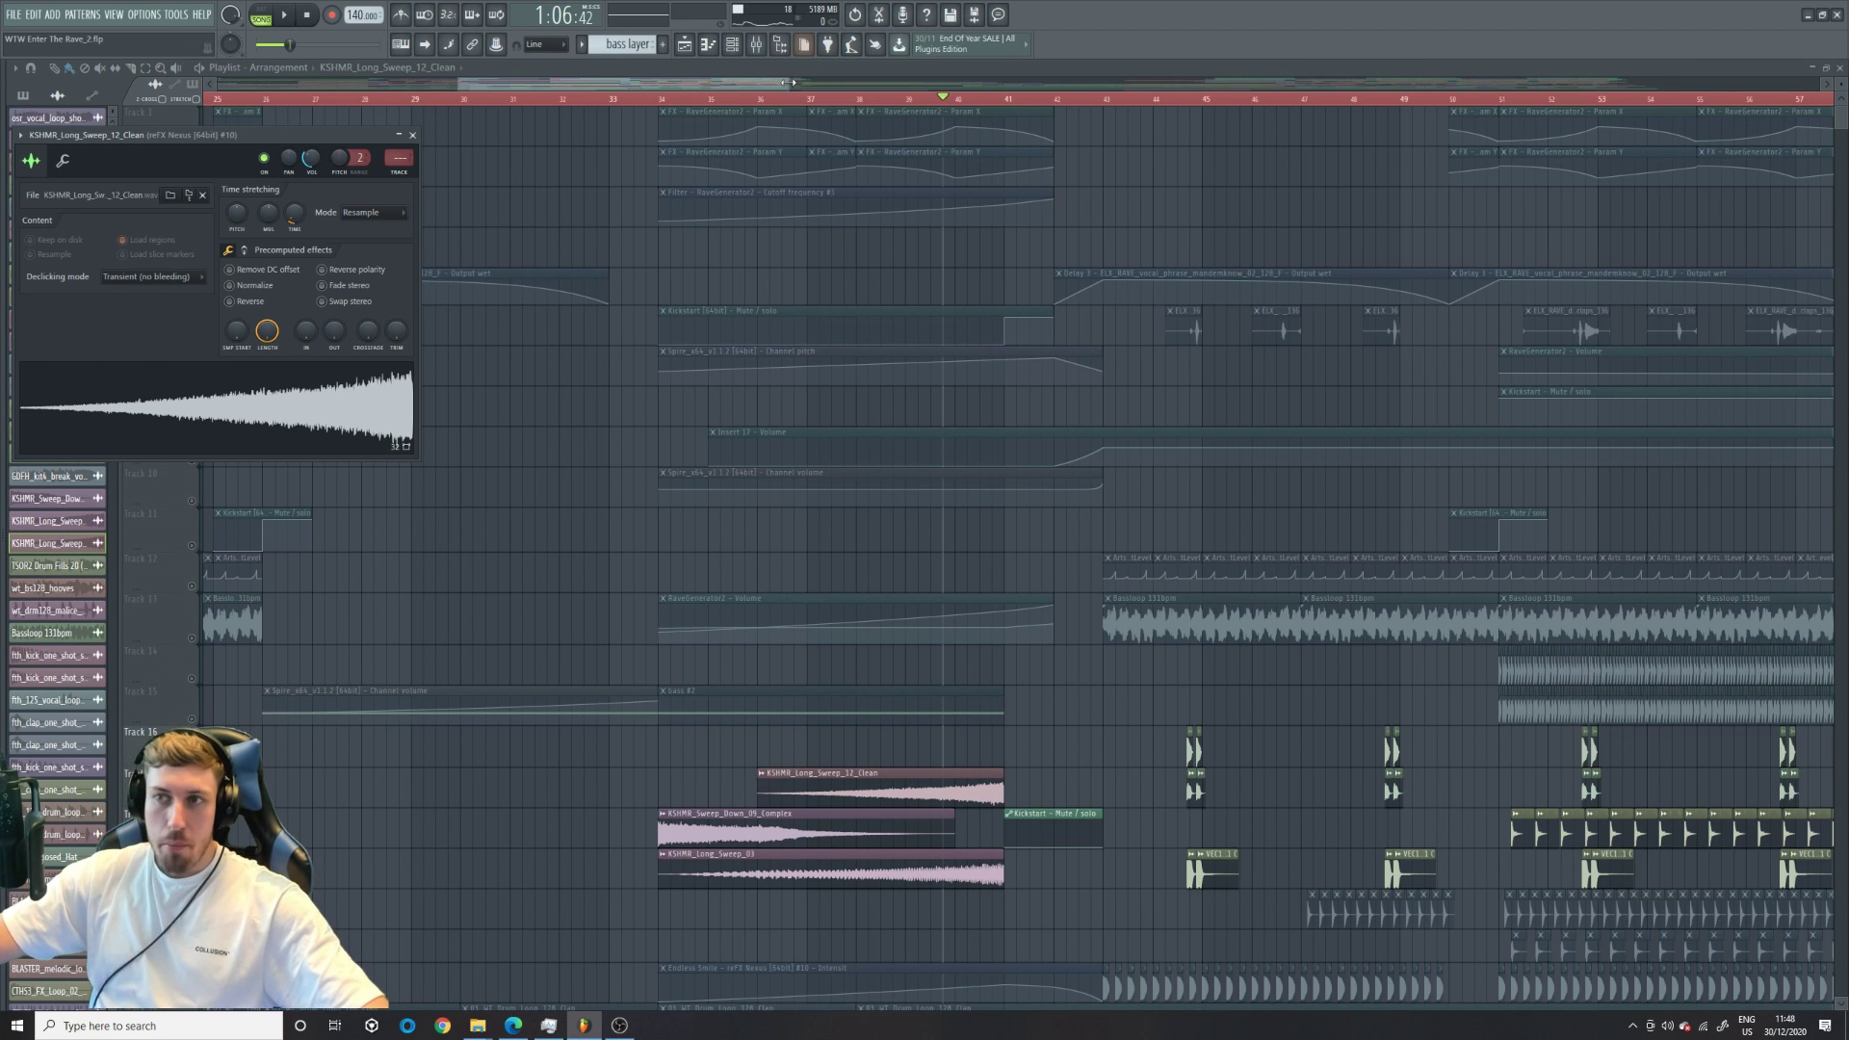
{"action": "left_click_drag", "start_coordinate": [789, 85], "coordinate": [902, 100]}
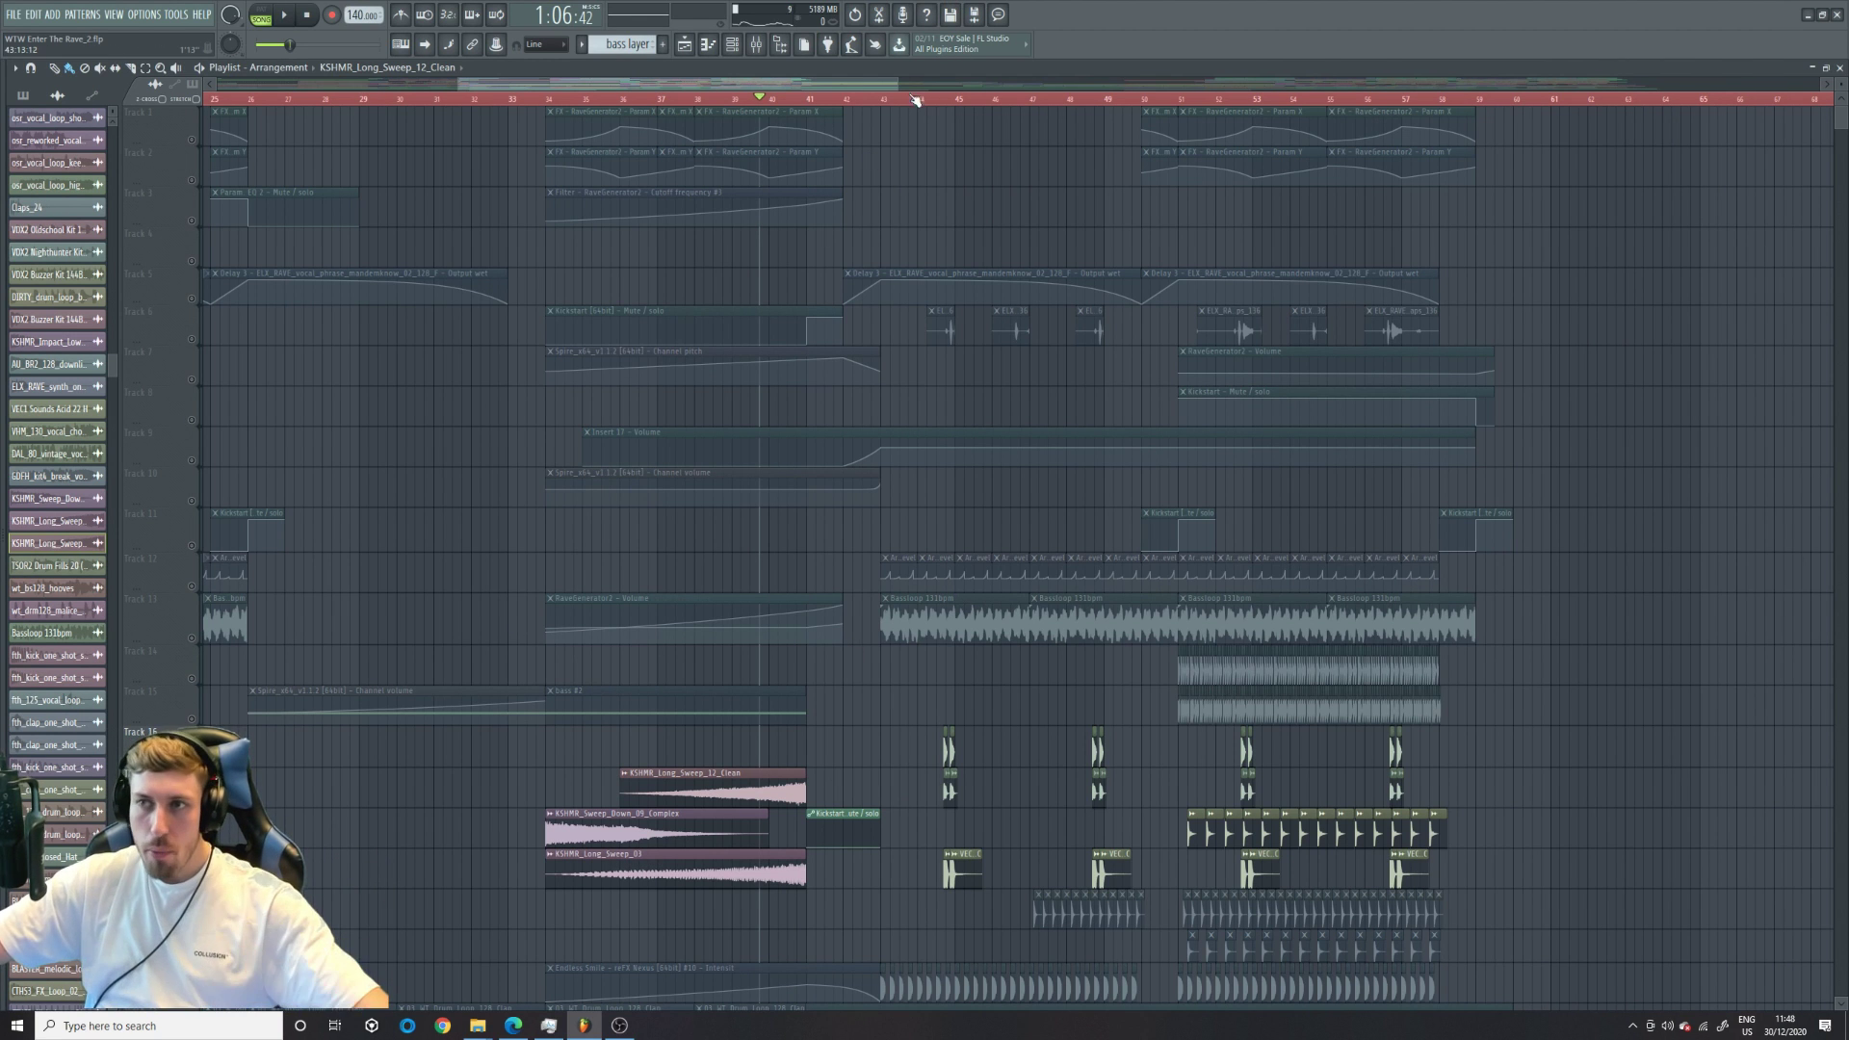
{"action": "left_click_drag", "start_coordinate": [902, 87], "coordinate": [934, 89]}
- Examine how the sweeps, the Track 39 uplifter and the Cymatics Riser 44 clip line up across the build-up
{"action": "scroll", "coordinate": [694, 392], "scroll_direction": "down", "scroll_amount": 10}
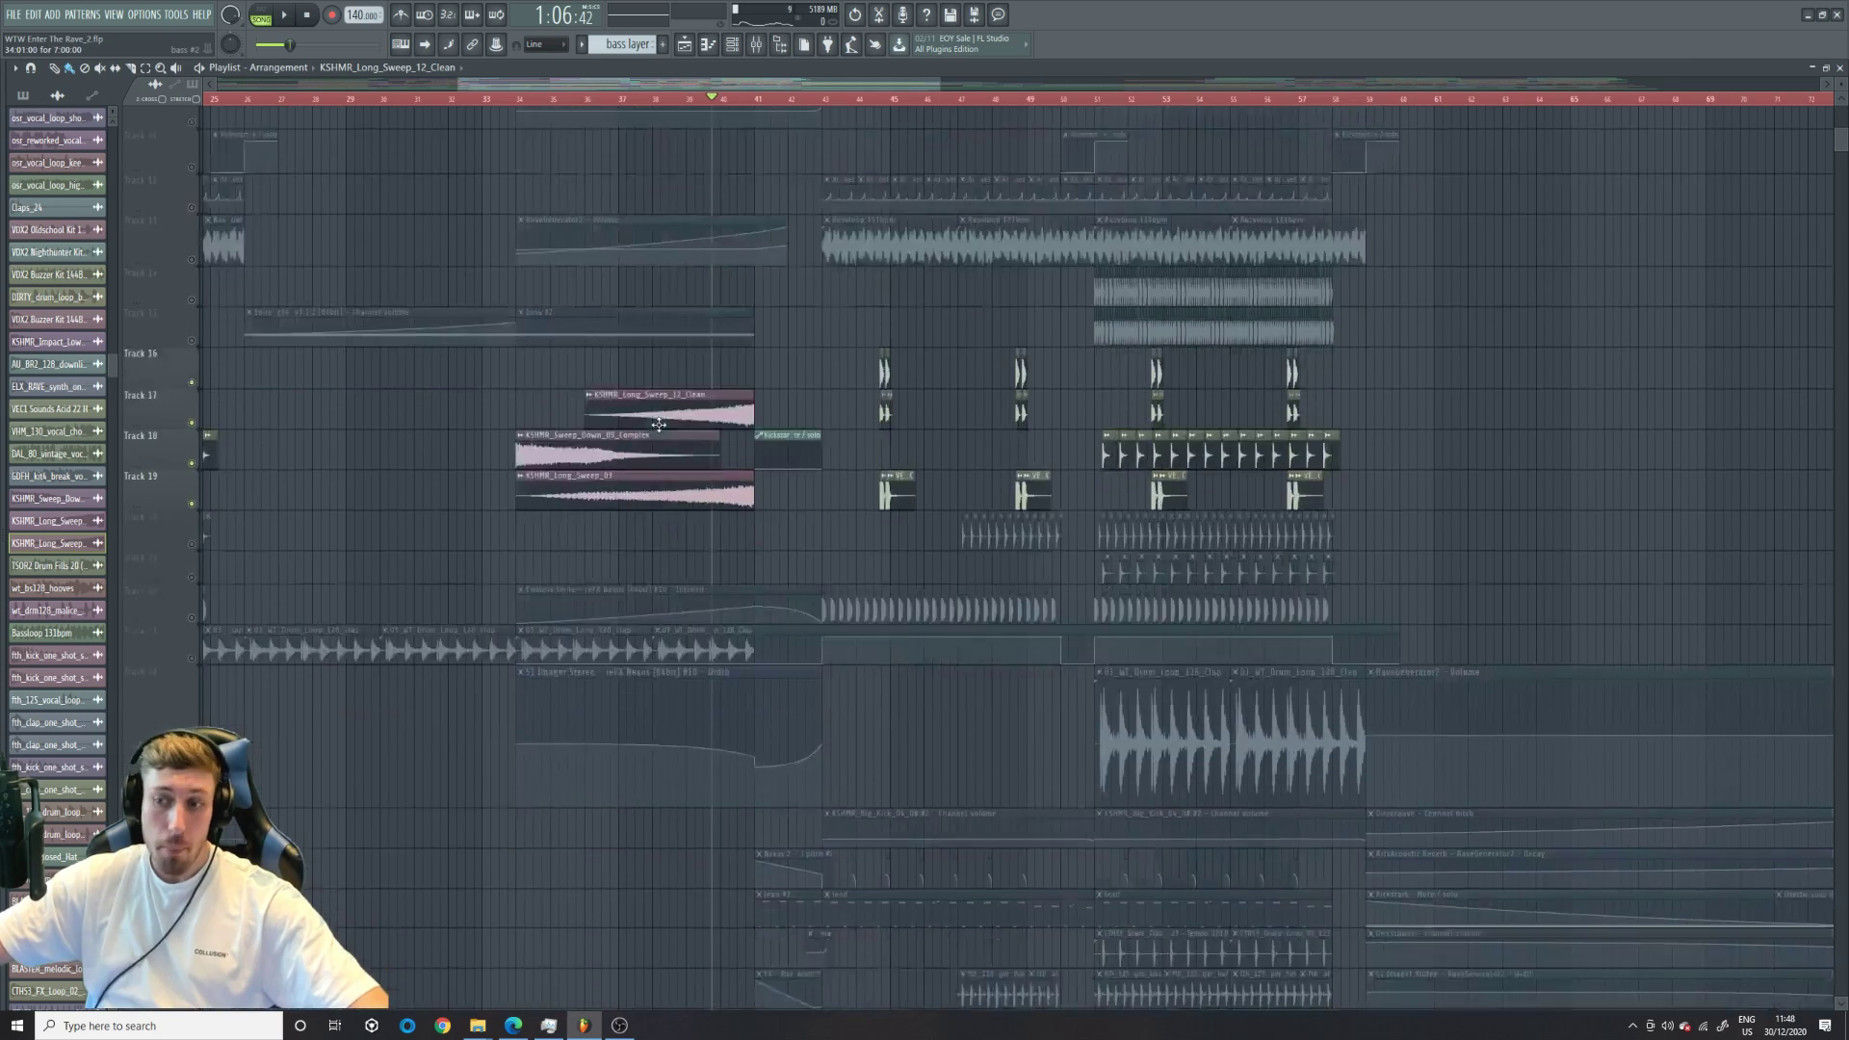
{"action": "scroll", "coordinate": [647, 525], "scroll_direction": "down", "scroll_amount": 7}
{"action": "scroll", "coordinate": [429, 524], "scroll_direction": "down", "scroll_amount": 7}
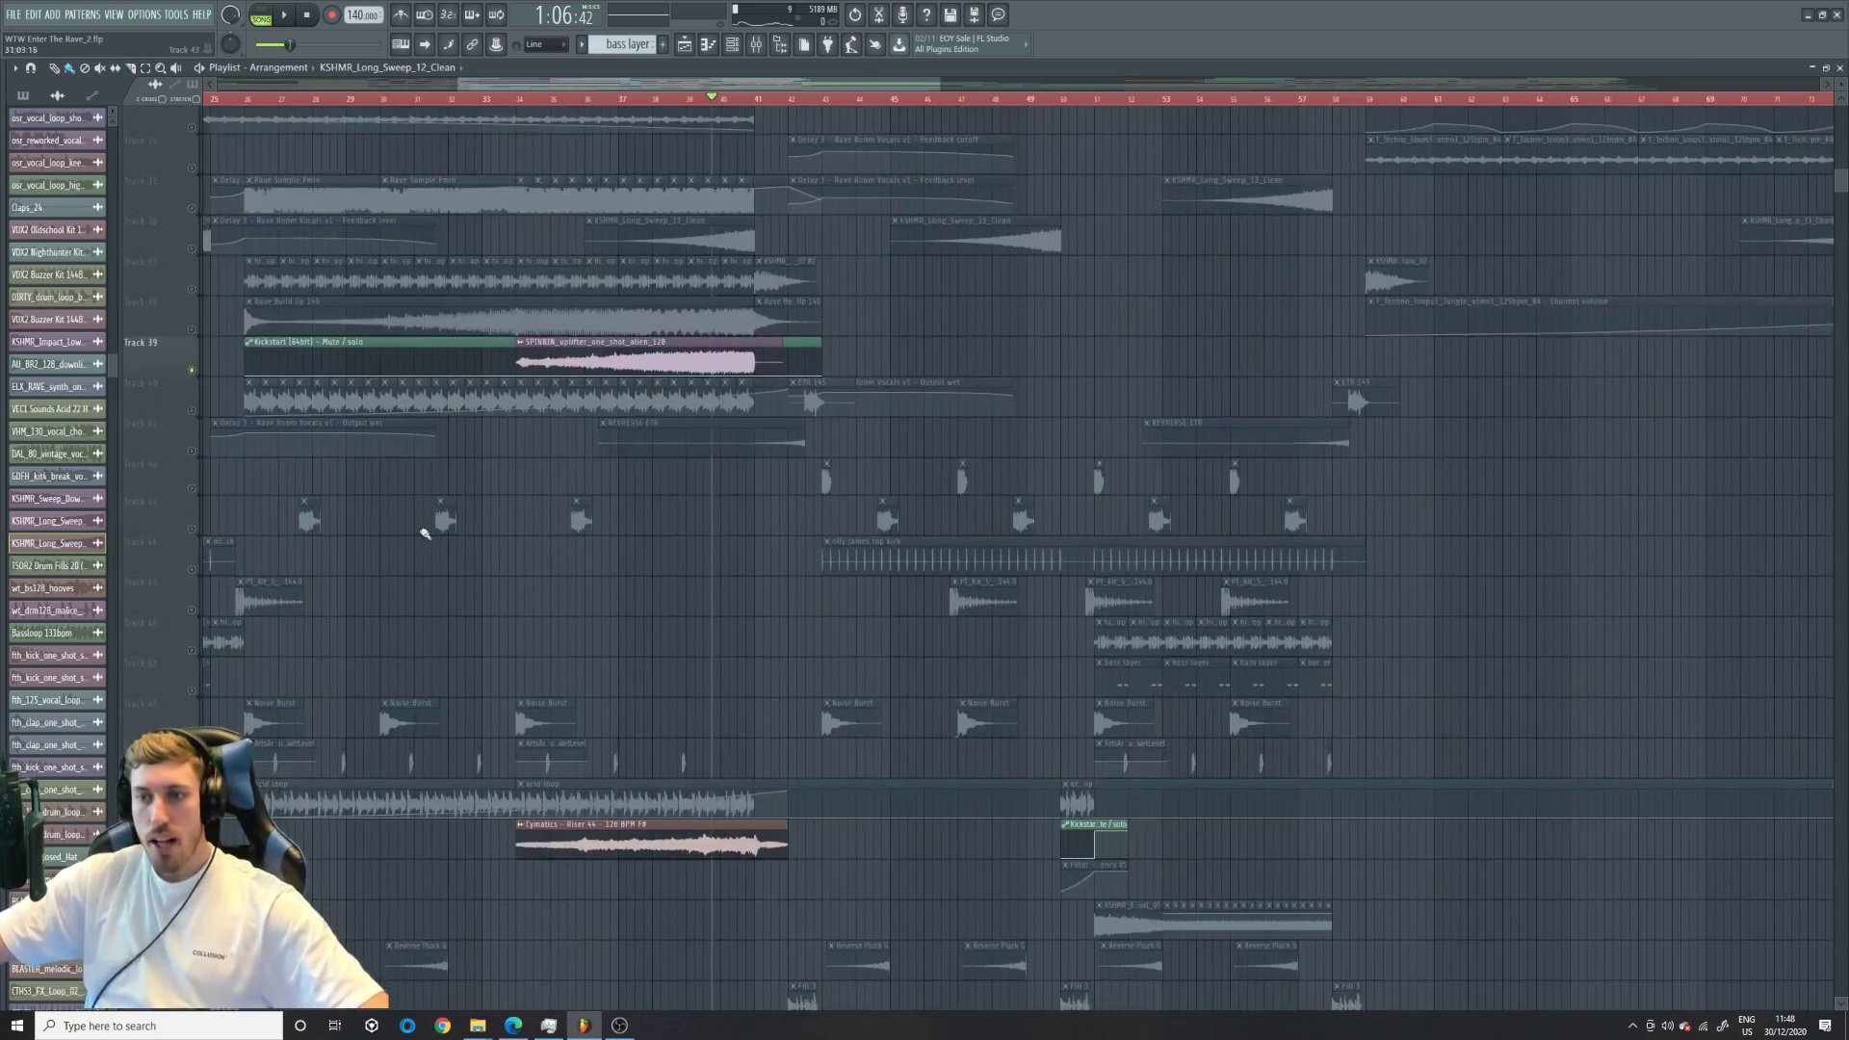
{"action": "scroll", "coordinate": [563, 645], "scroll_direction": "down", "scroll_amount": 6}
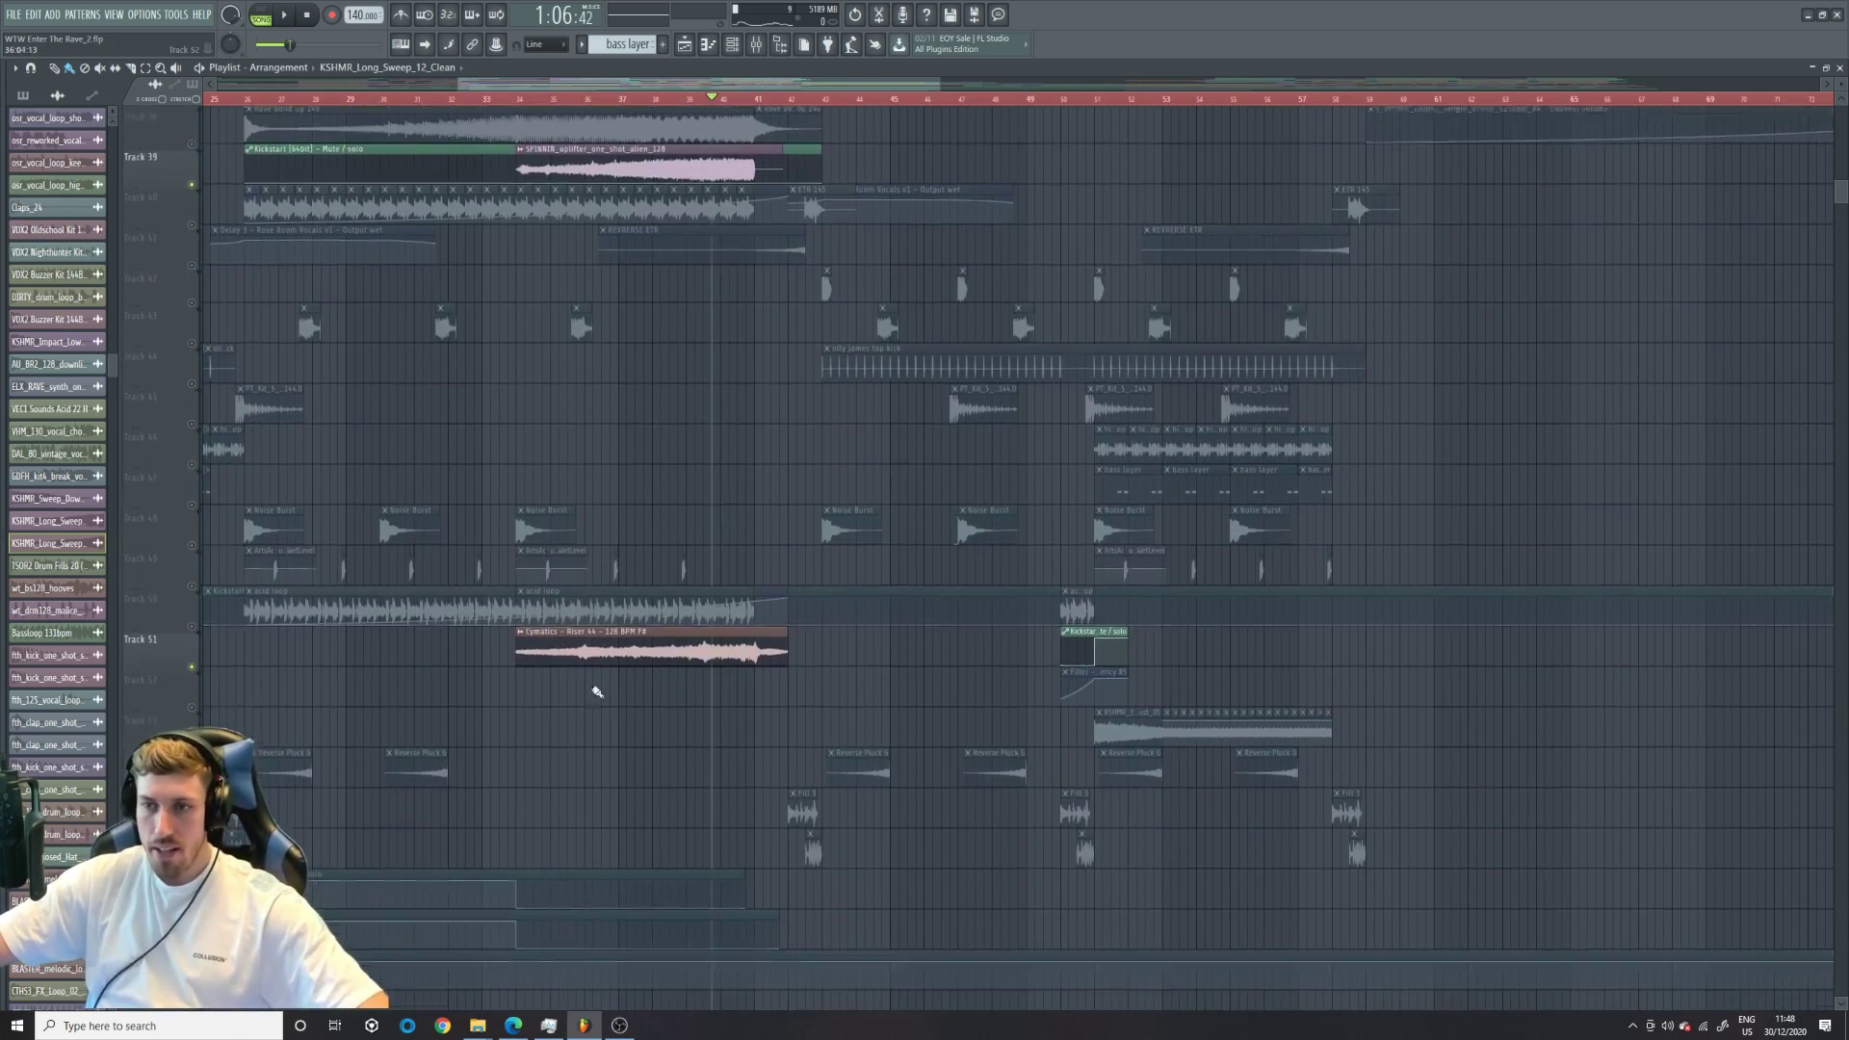
{"action": "scroll", "coordinate": [616, 578], "scroll_direction": "down", "scroll_amount": 6}
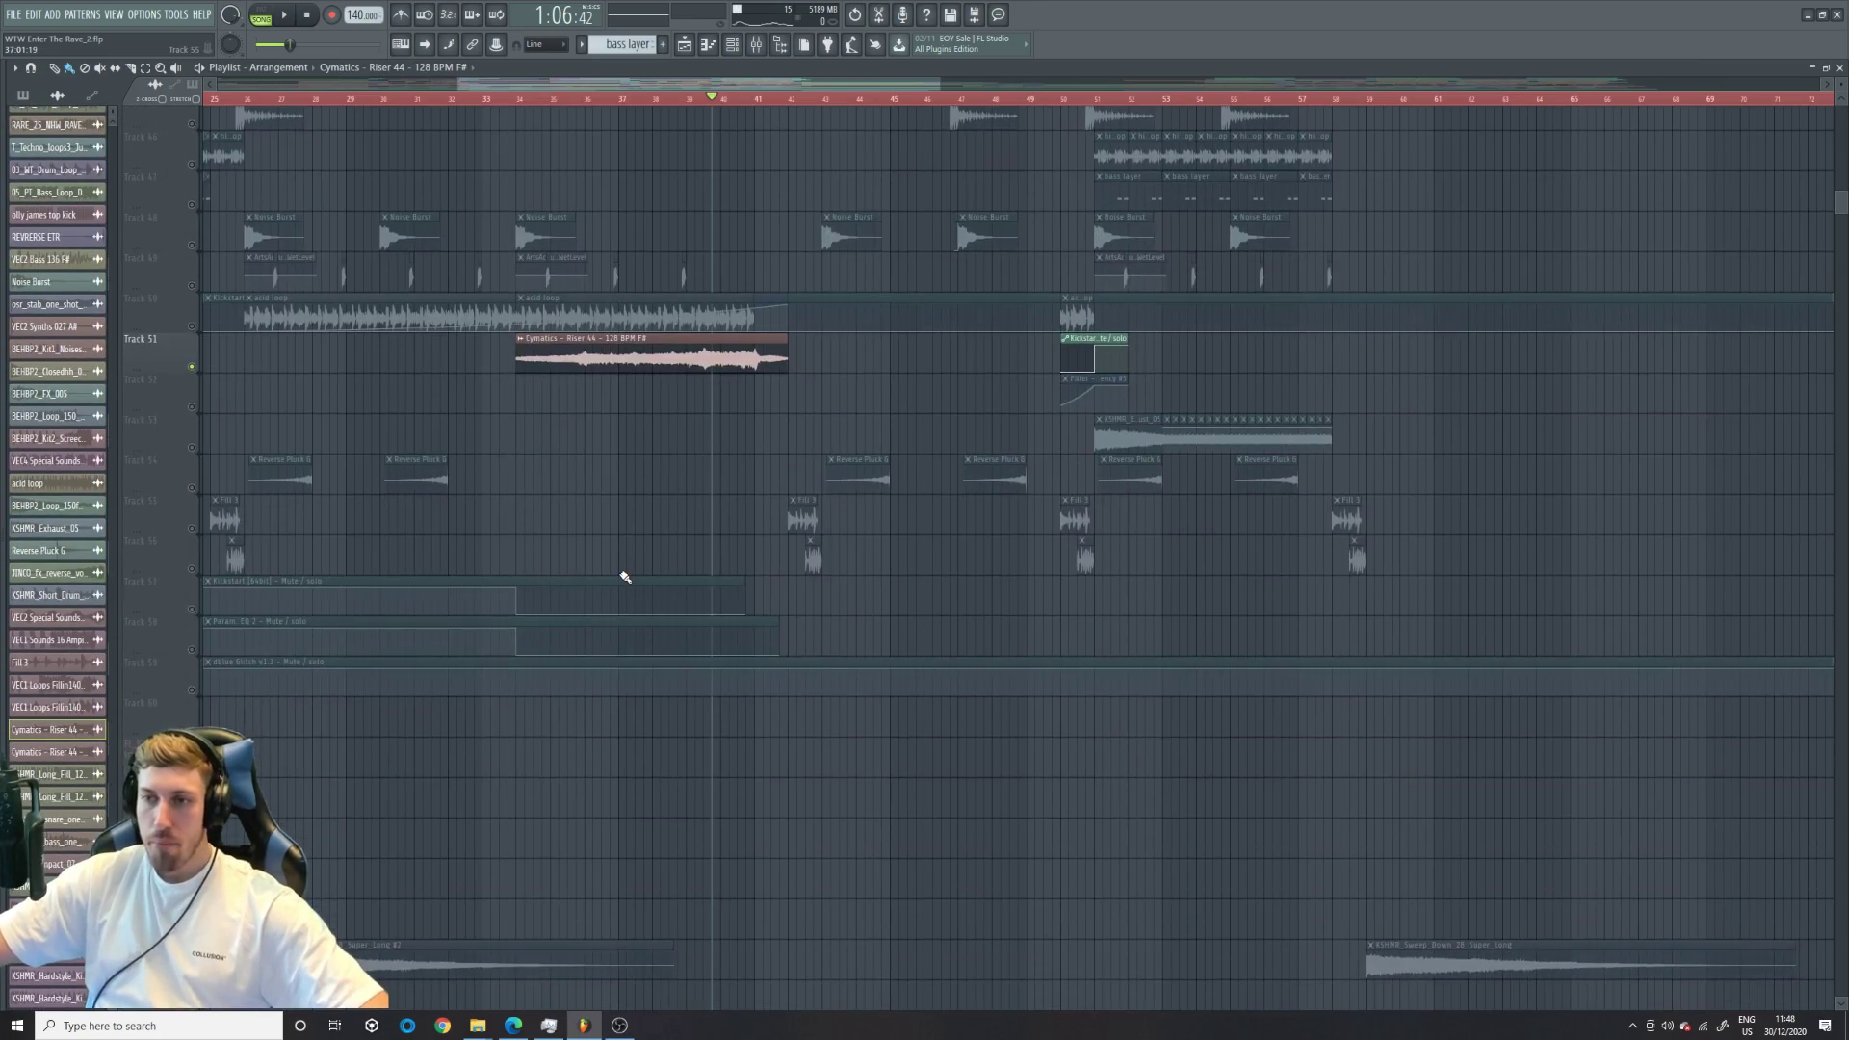
{"action": "scroll", "coordinate": [626, 577], "scroll_direction": "up", "scroll_amount": 20}
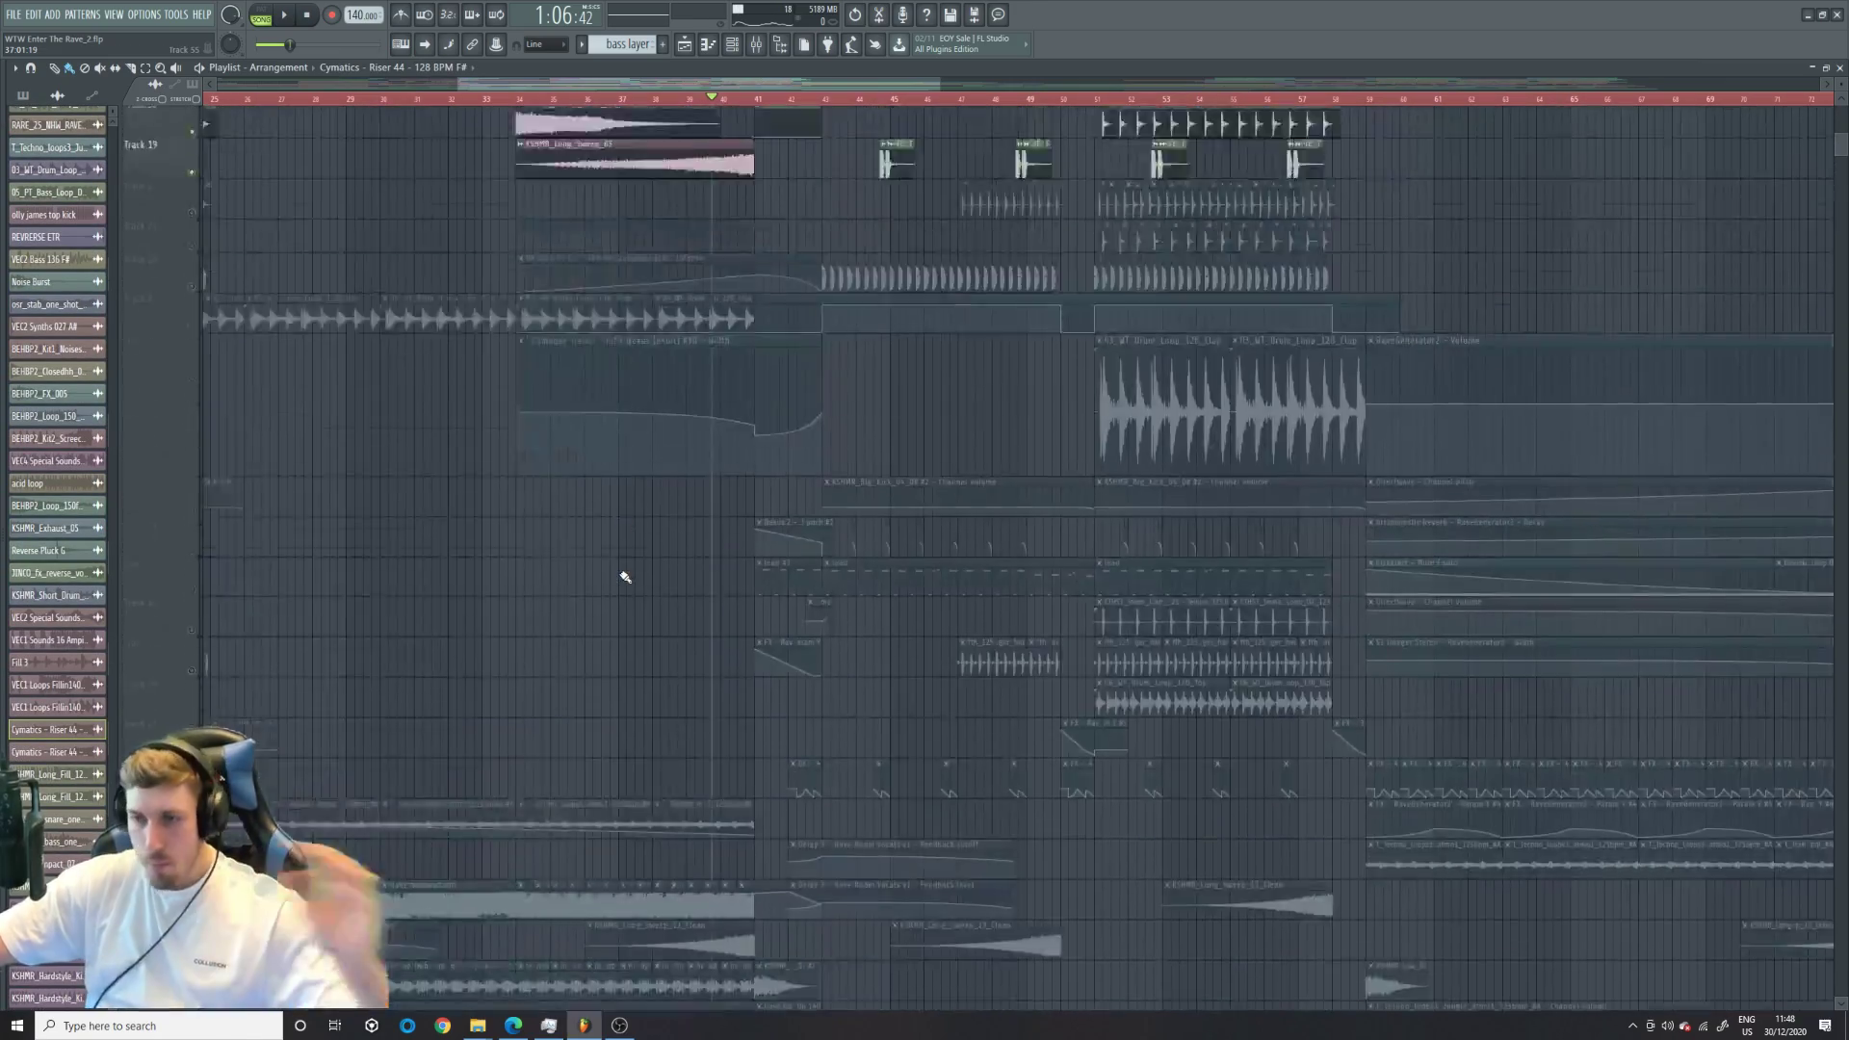
{"action": "scroll", "coordinate": [625, 577], "scroll_direction": "up", "scroll_amount": 7}
{"action": "scroll", "coordinate": [785, 384], "scroll_direction": "down", "scroll_amount": 18}
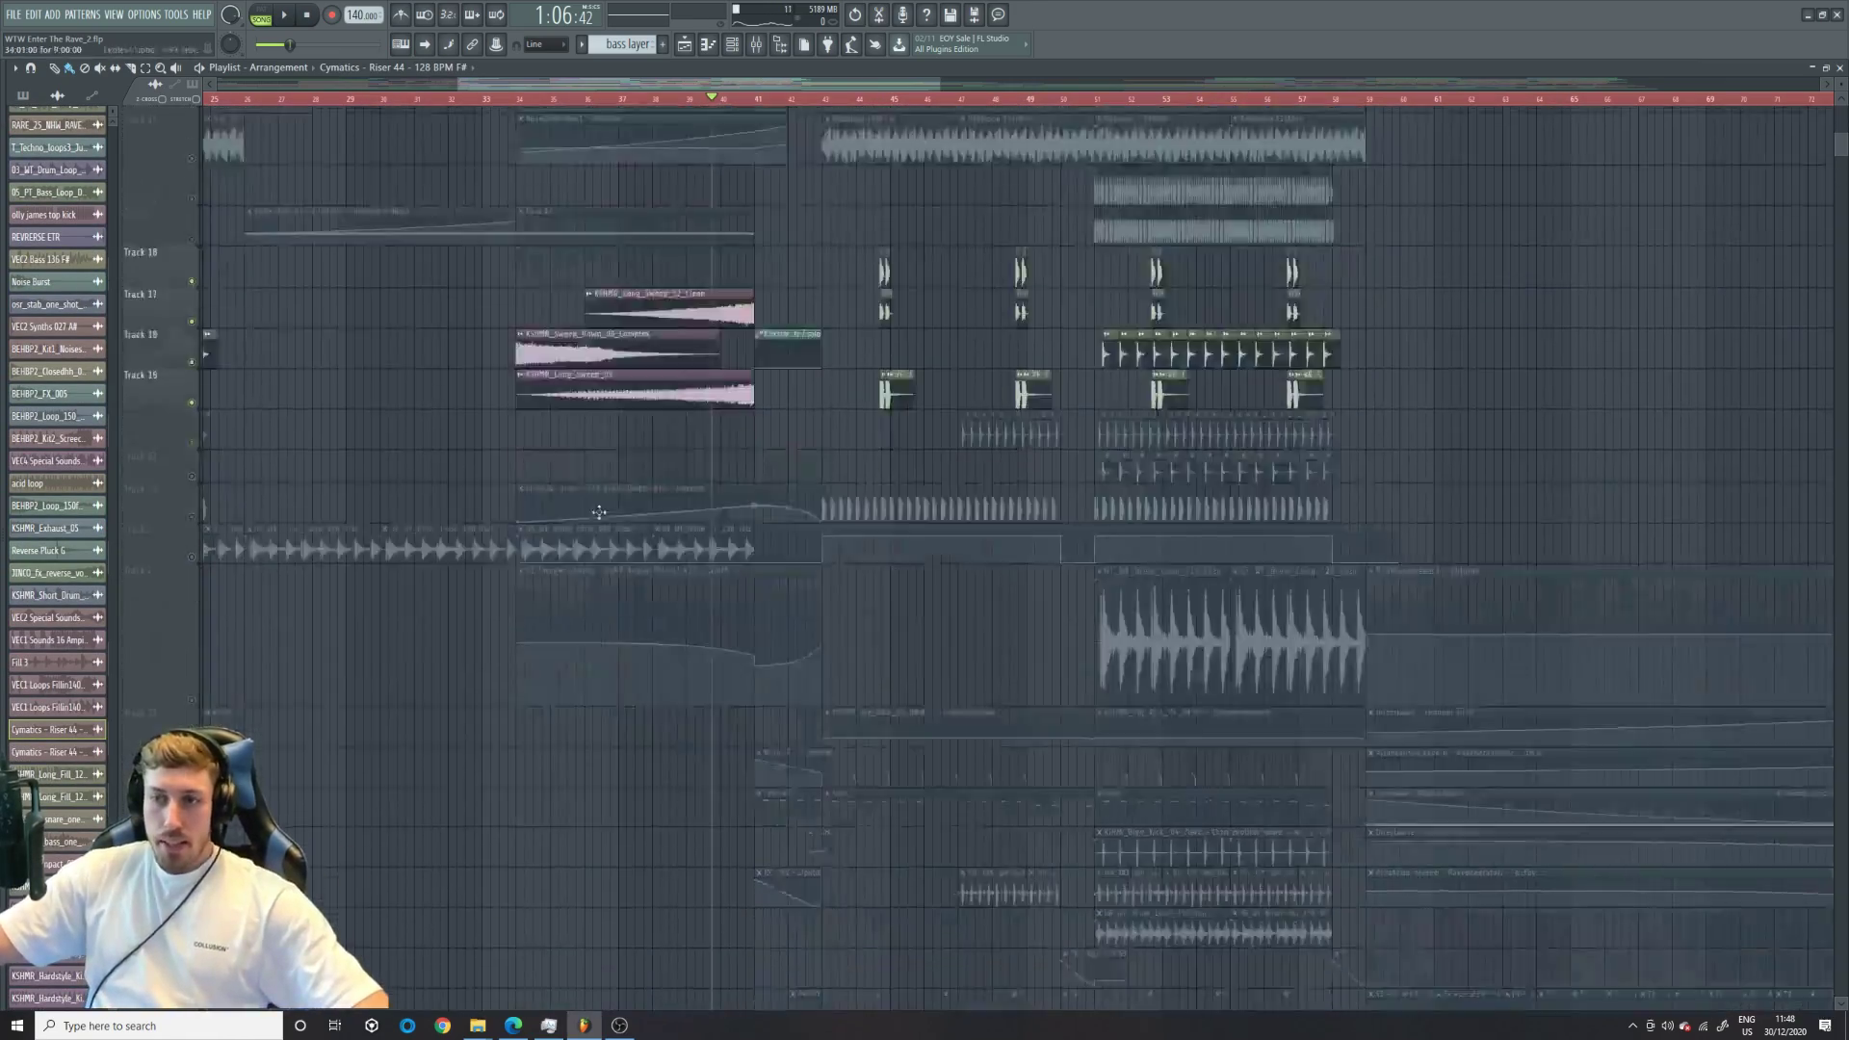
{"action": "scroll", "coordinate": [605, 489], "scroll_direction": "down", "scroll_amount": 14}
- Solo Track 40, open the ETR 145 #3 clip's sample settings, and show its mixer insert's effect chain
{"action": "double_click", "coordinate": [575, 433]}
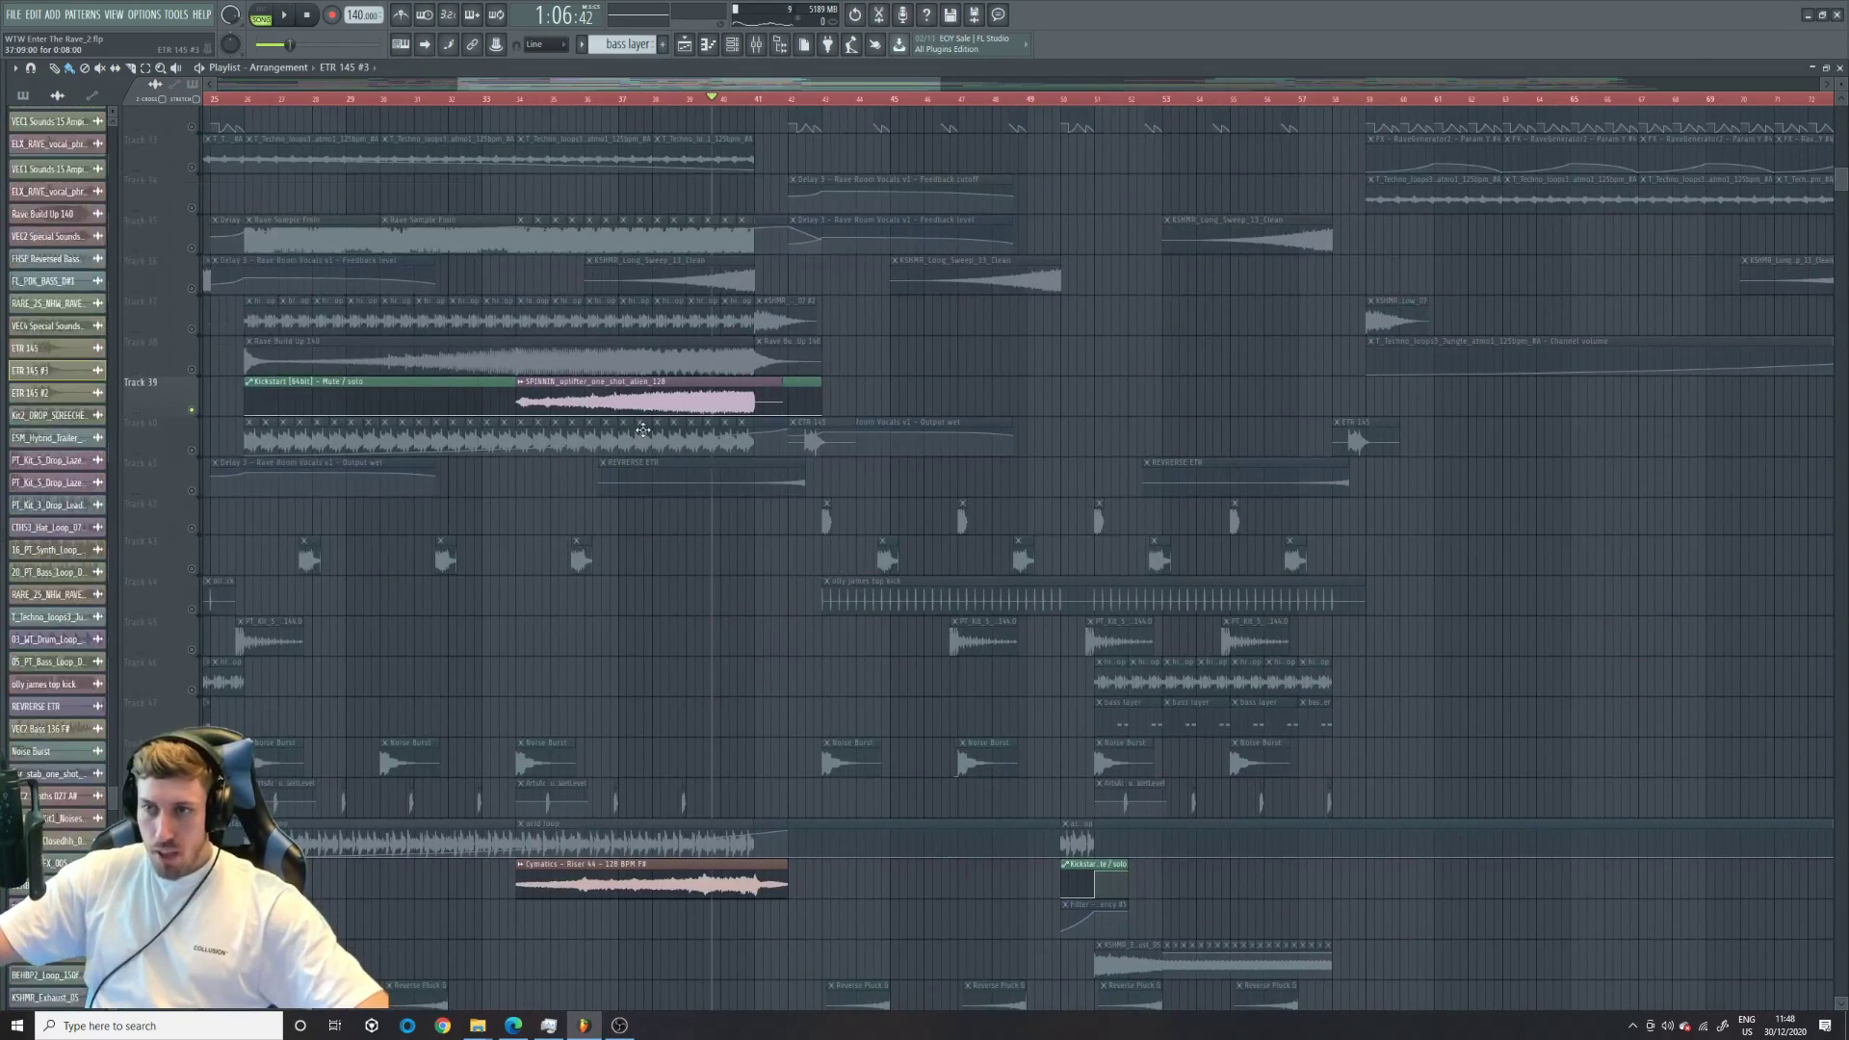
{"action": "key", "text": "Escape"}
{"action": "right_click", "coordinate": [180, 414]}
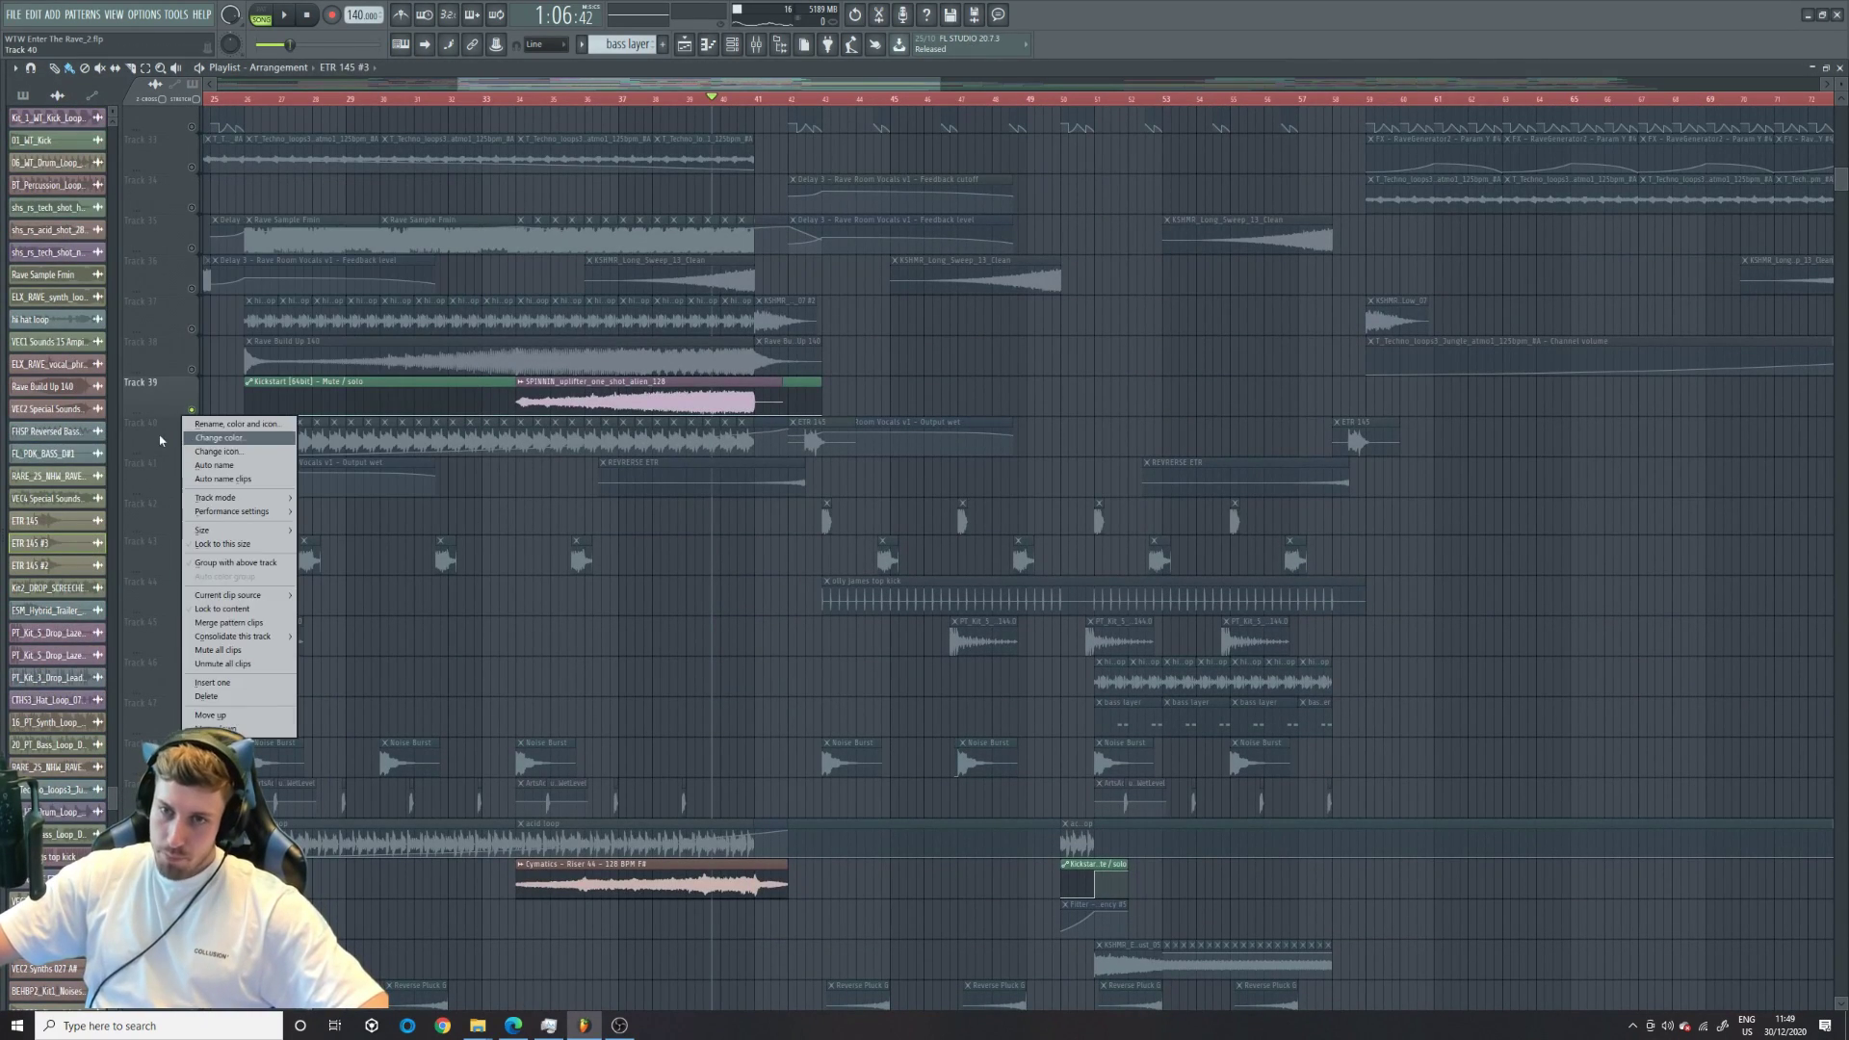
{"action": "left_click", "coordinate": [162, 438]}
{"action": "right_click", "coordinate": [192, 451]}
{"action": "double_click", "coordinate": [267, 443]}
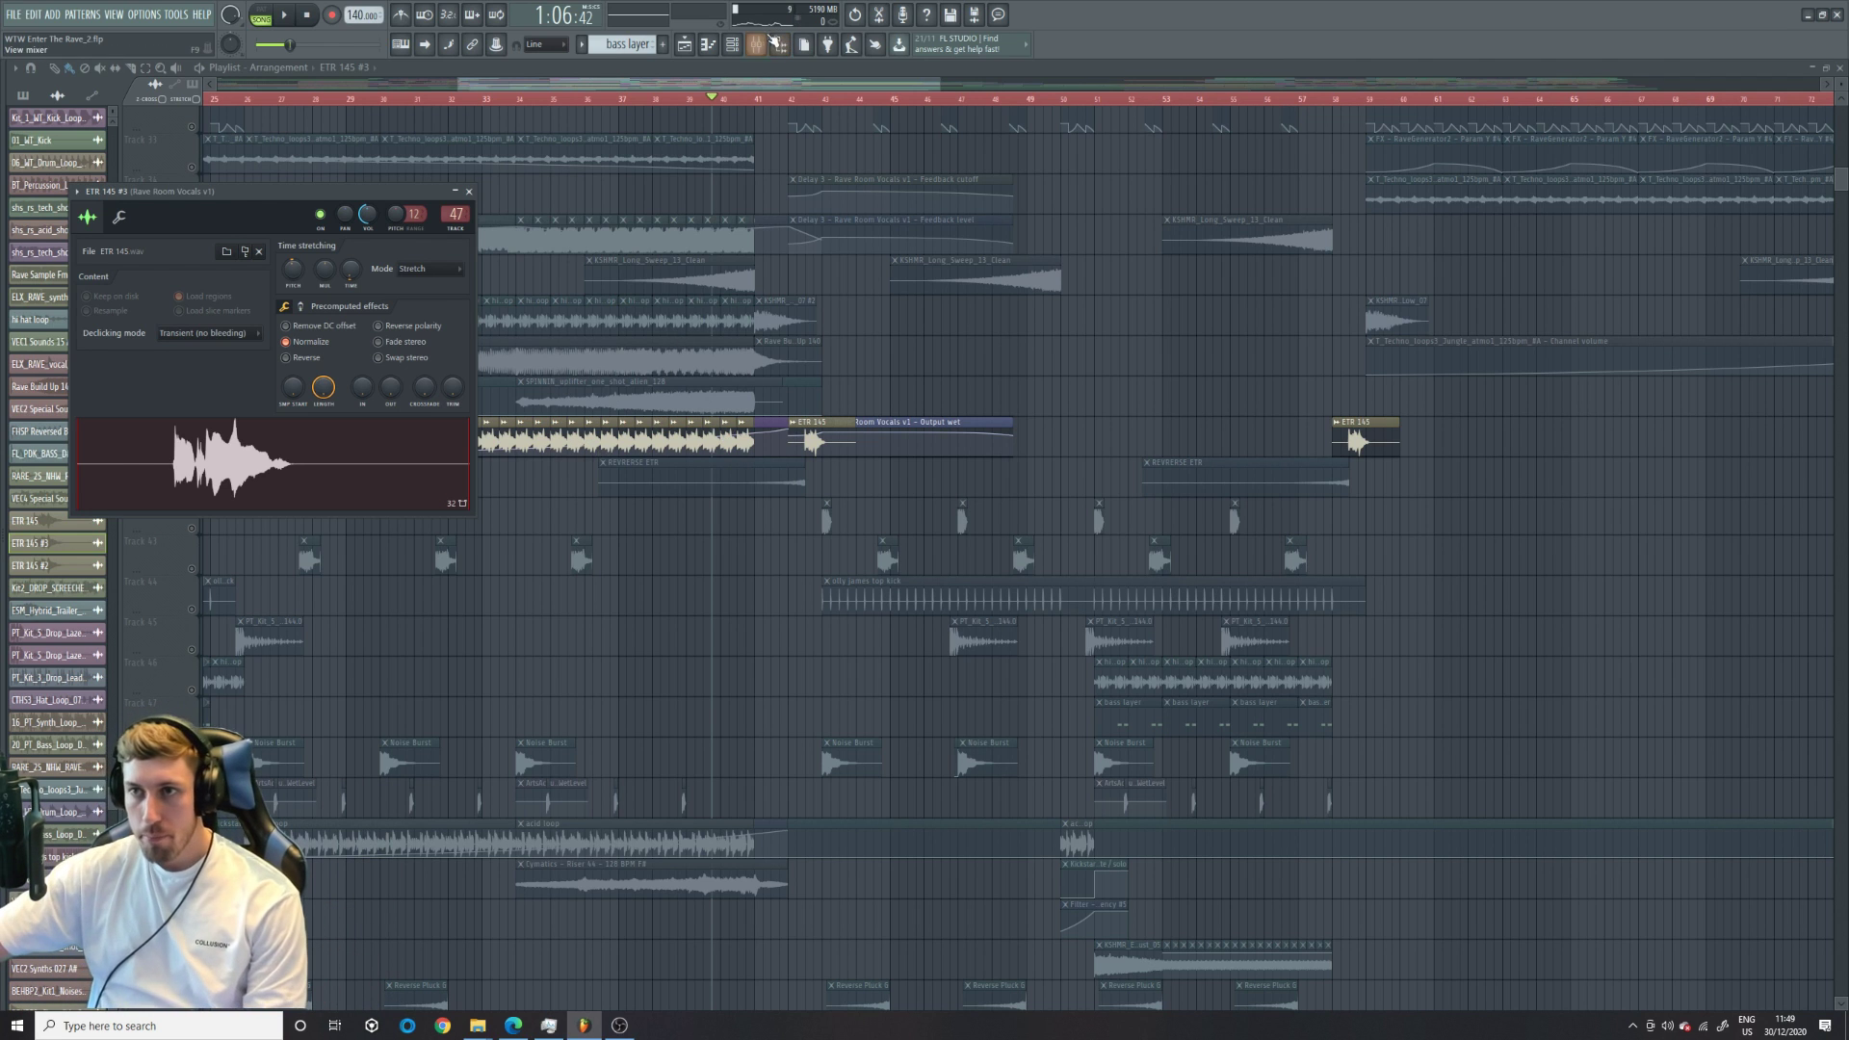
{"action": "left_click", "coordinate": [756, 45]}
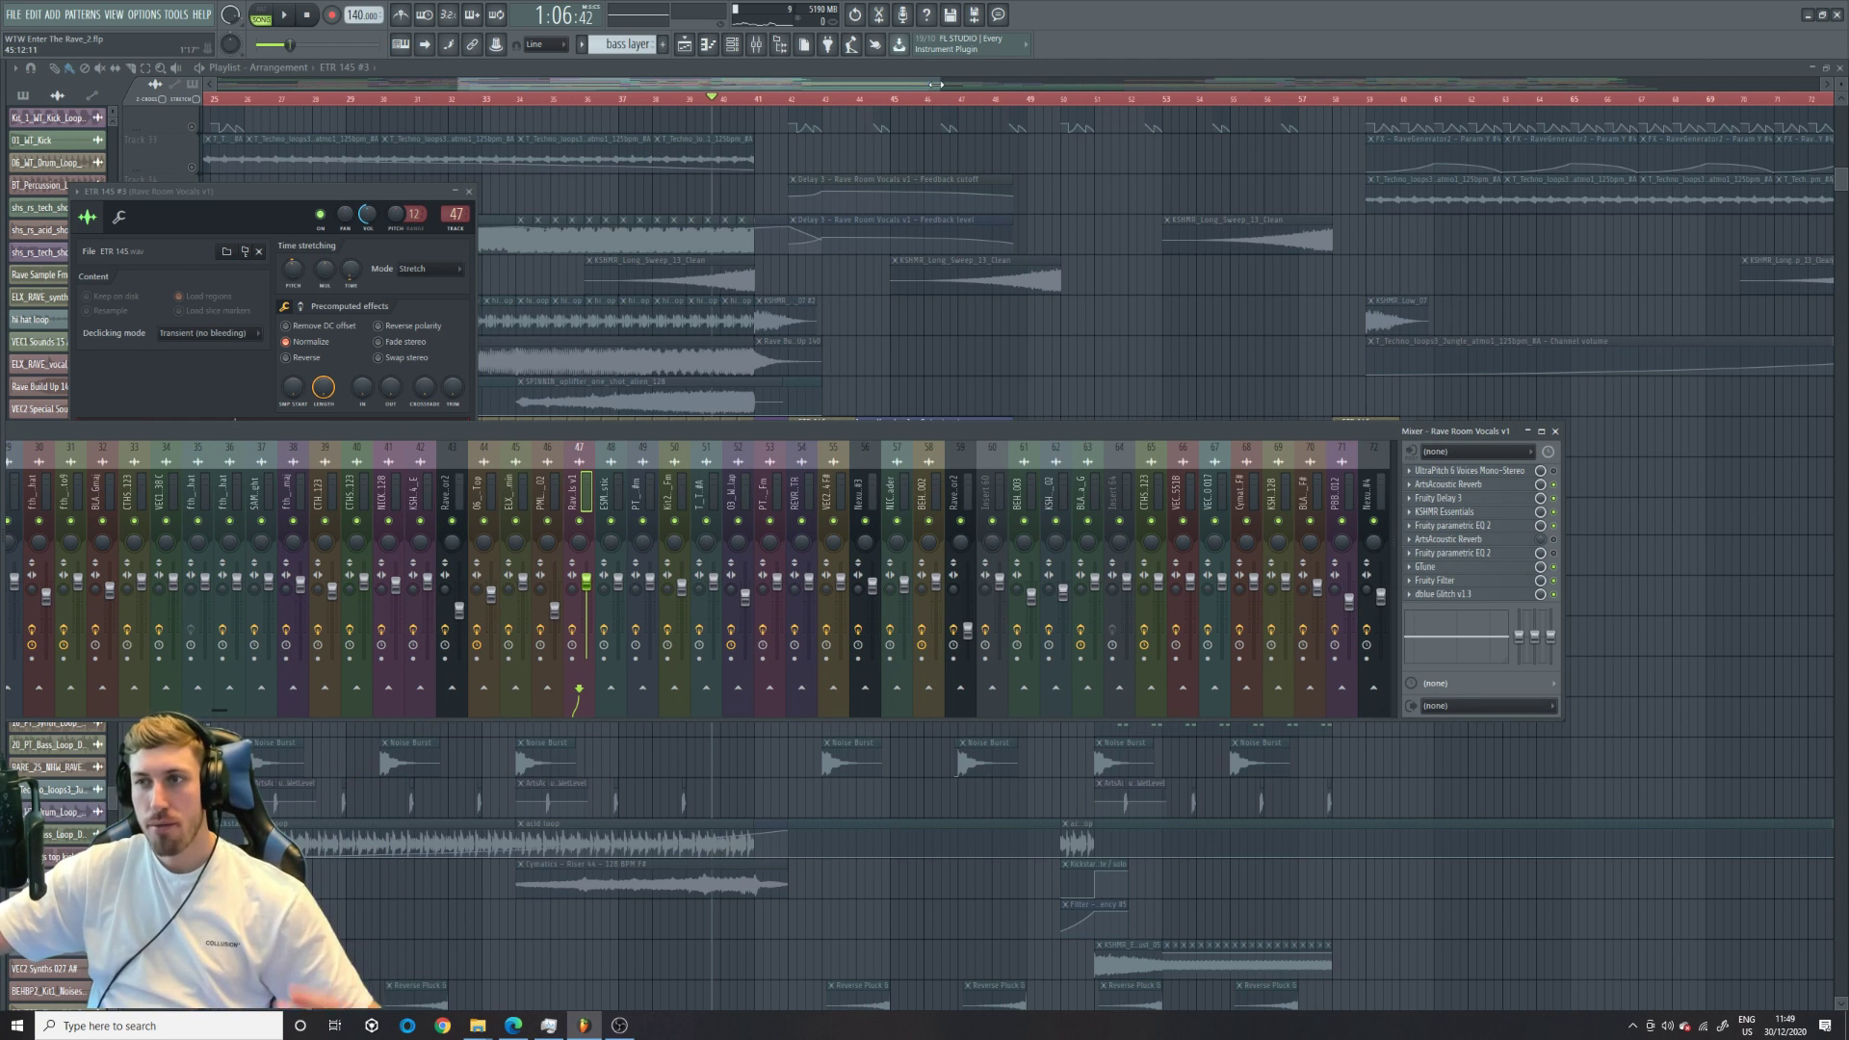
- Unmute Track 41, play it with the Track 40 vocals from bar 26 and from late in bar 34, and stop playback
{"action": "left_click_drag", "start_coordinate": [934, 84], "coordinate": [792, 85]}
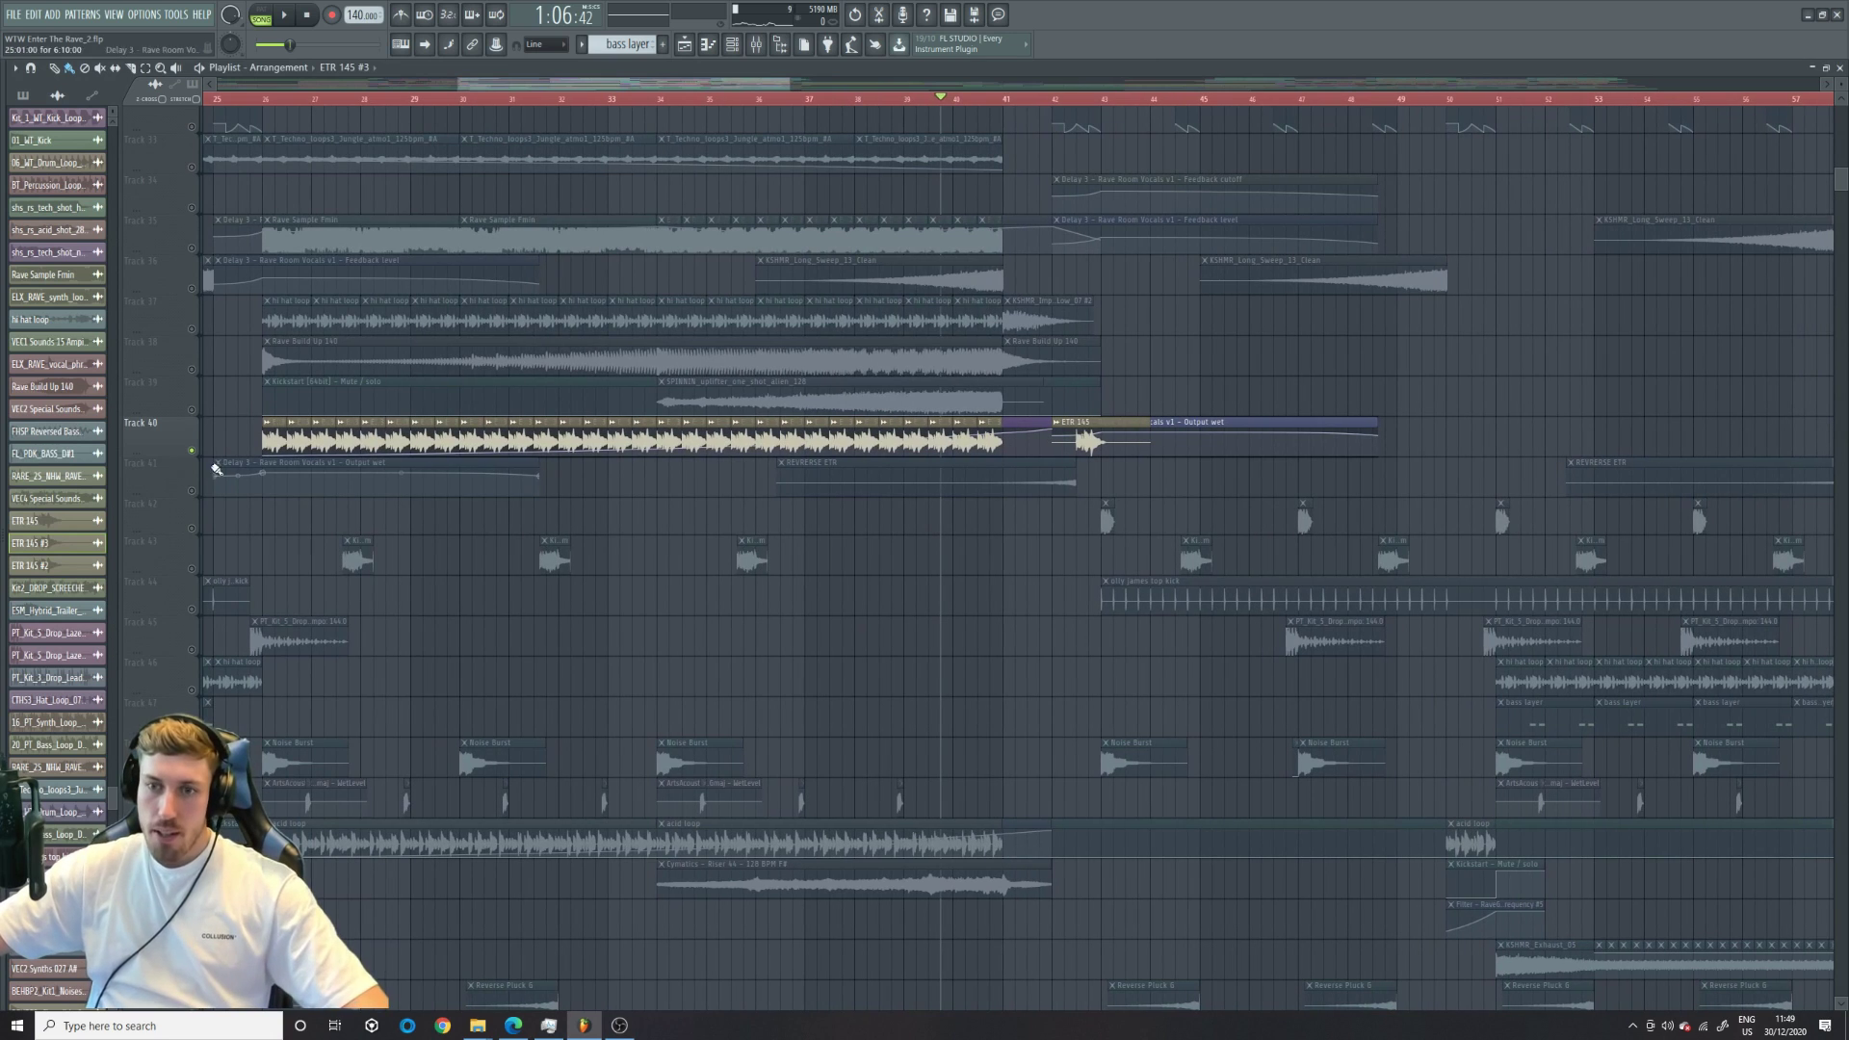
{"action": "left_click", "coordinate": [193, 491]}
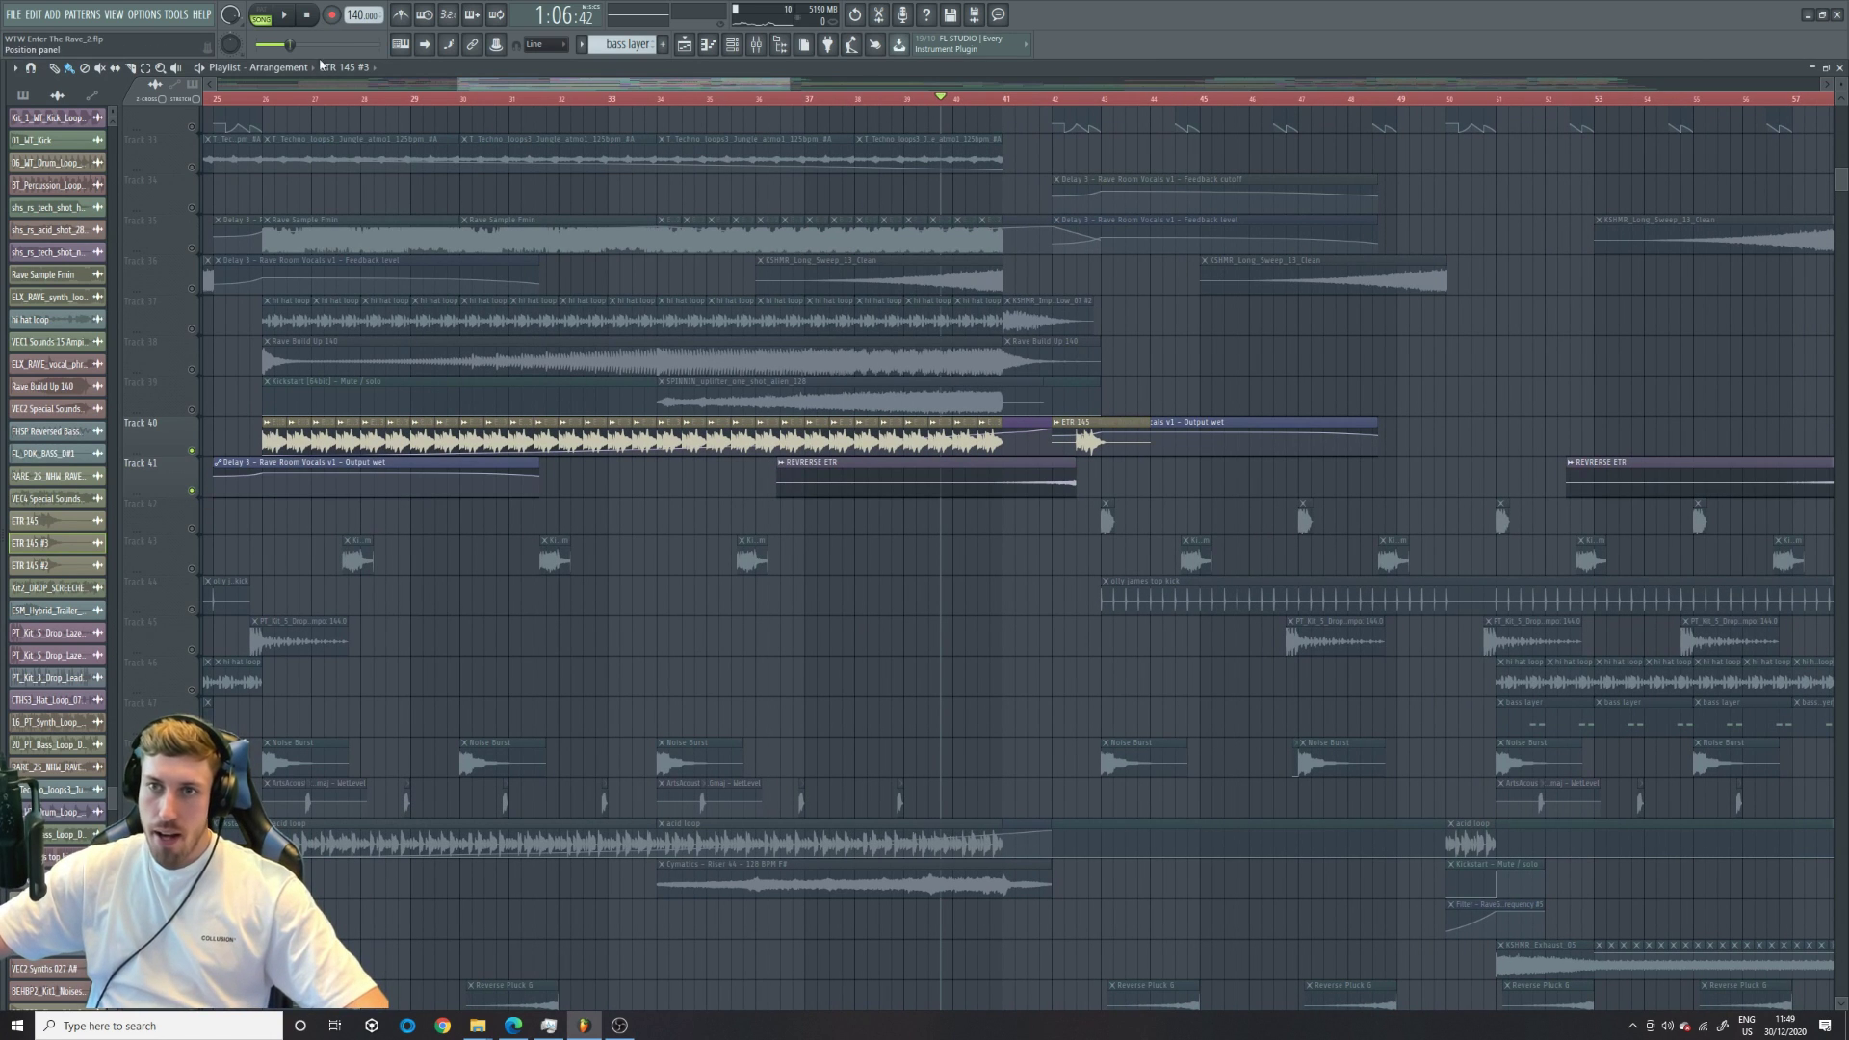
{"action": "left_click", "coordinate": [276, 100]}
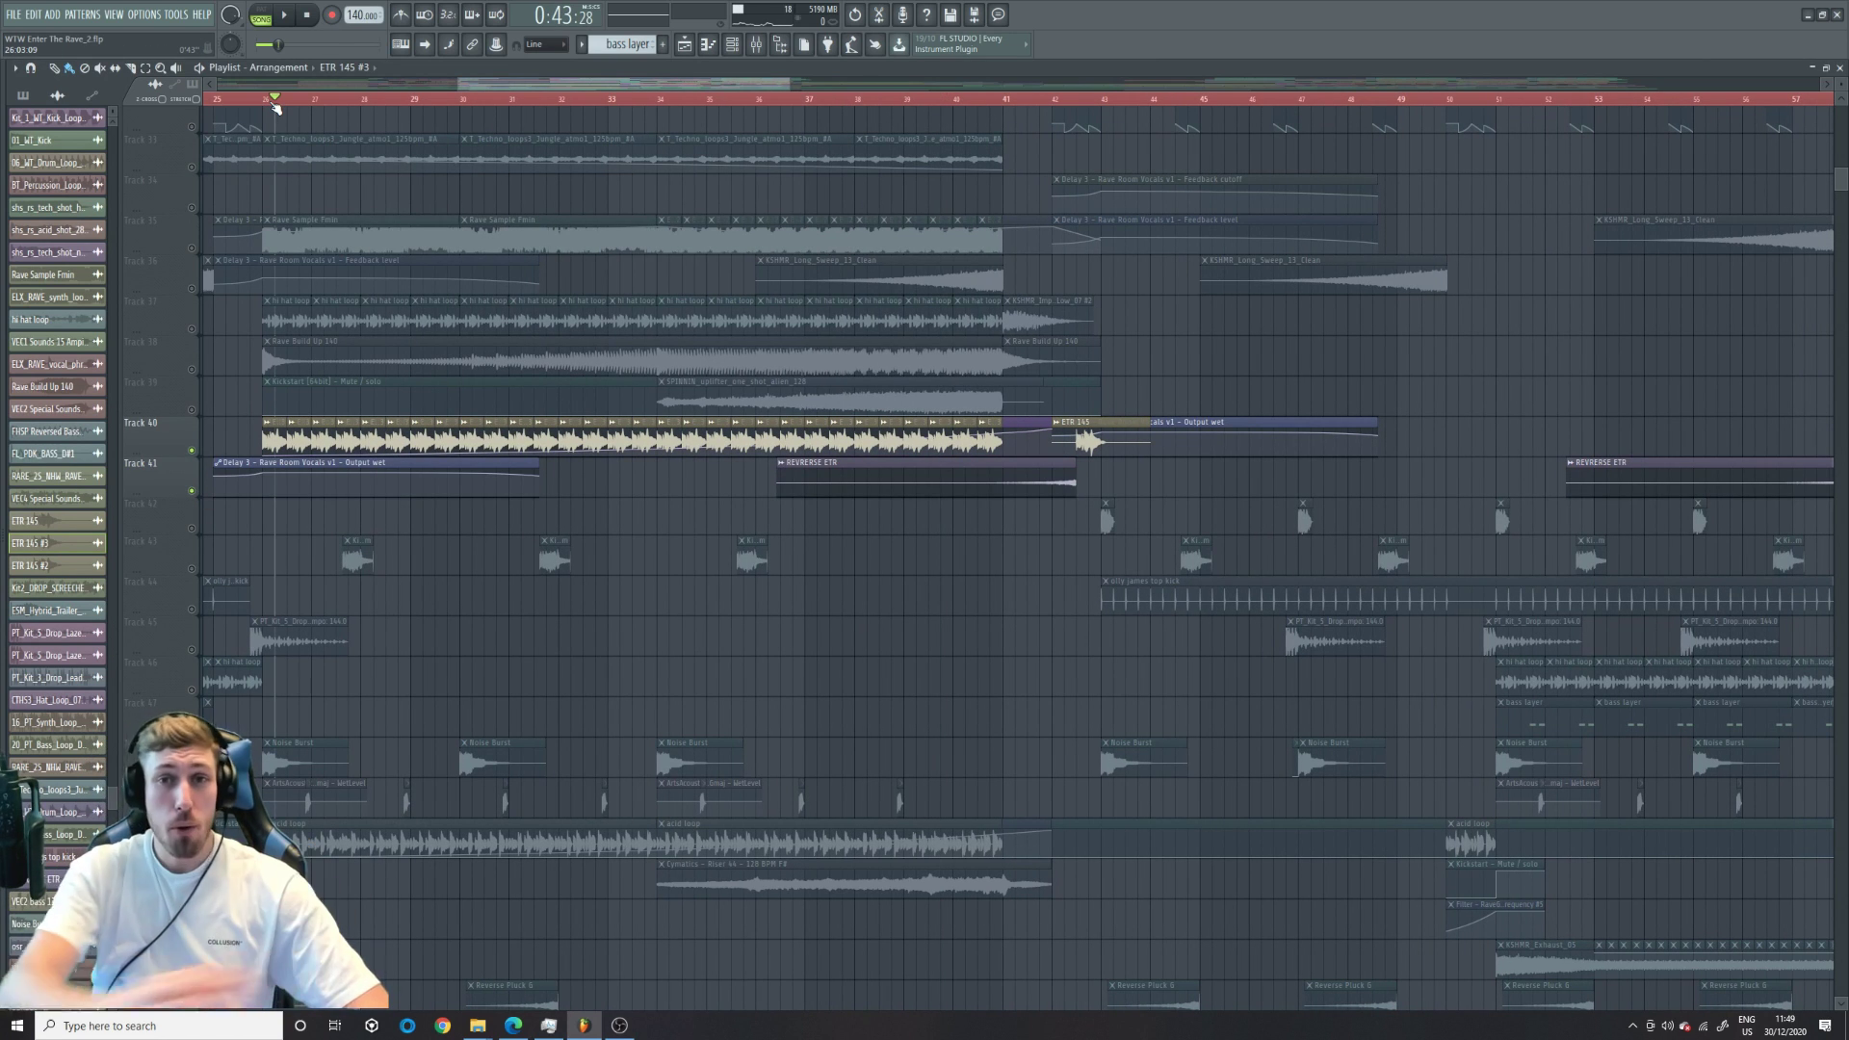
{"action": "key", "text": "space"}
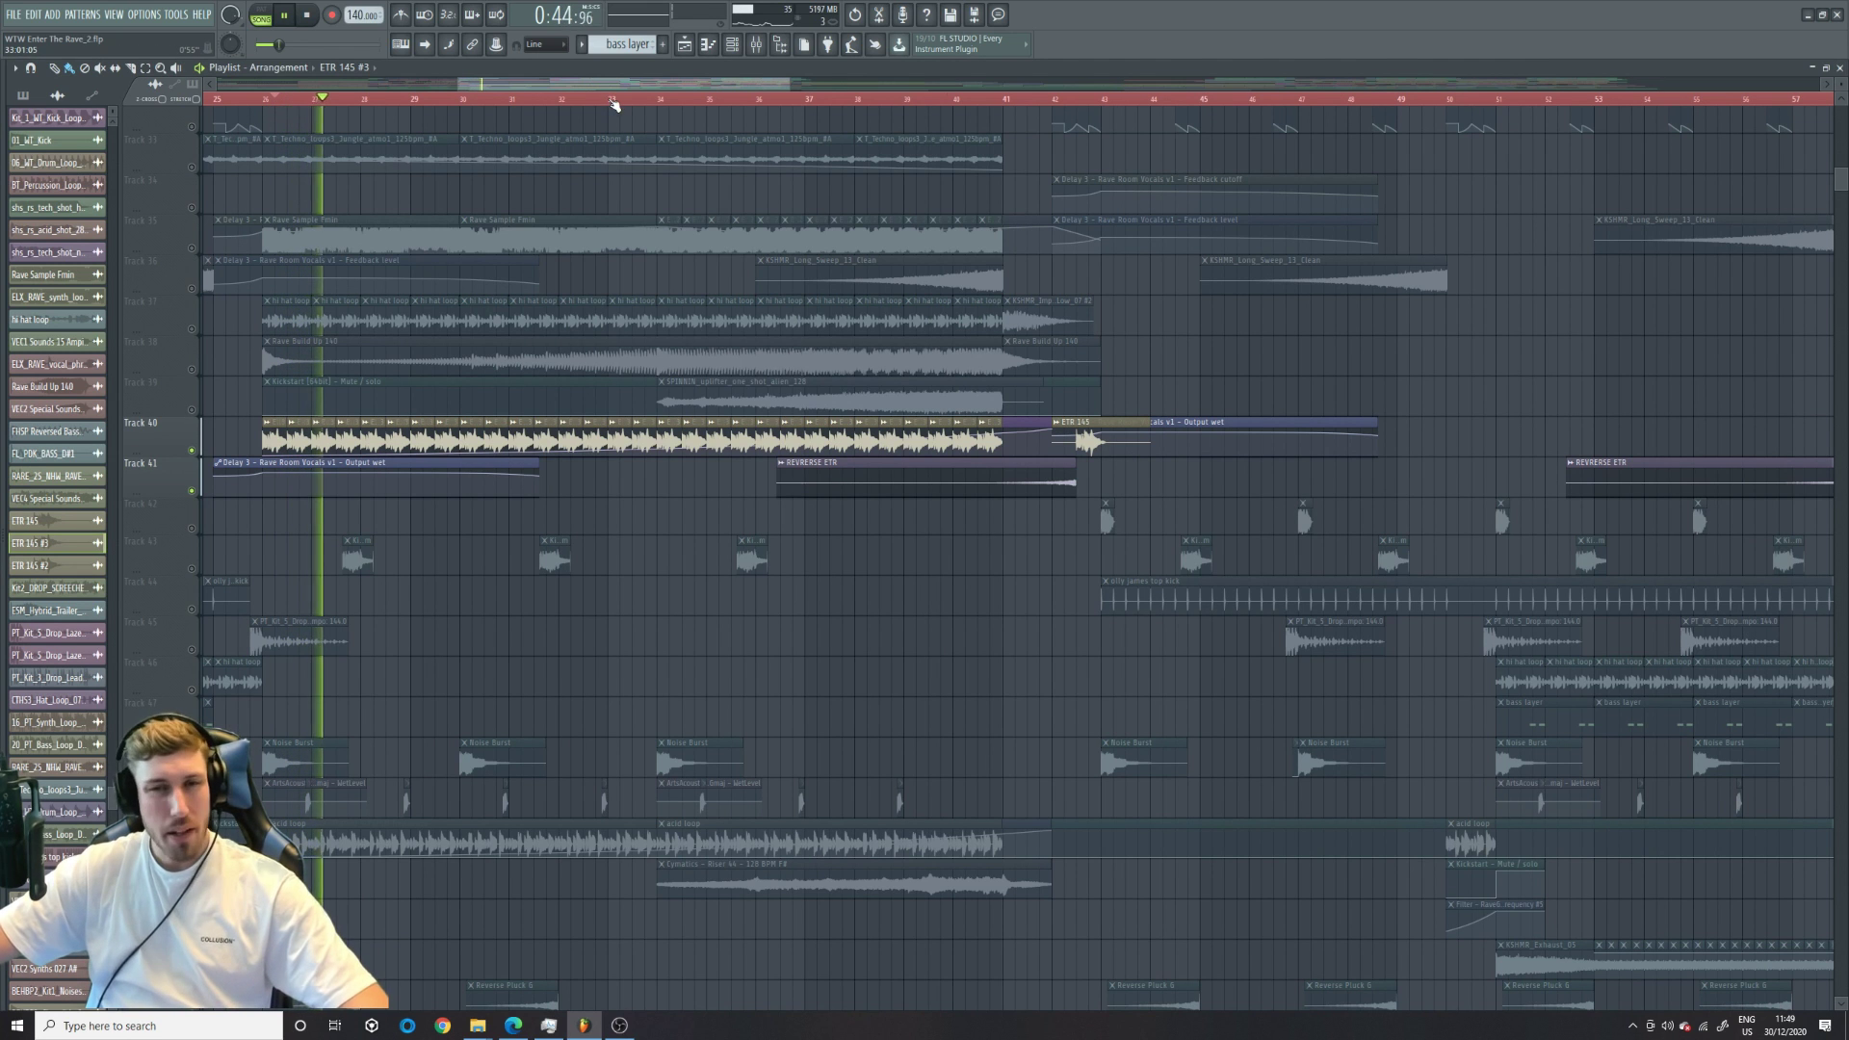
{"action": "left_click", "coordinate": [699, 100]}
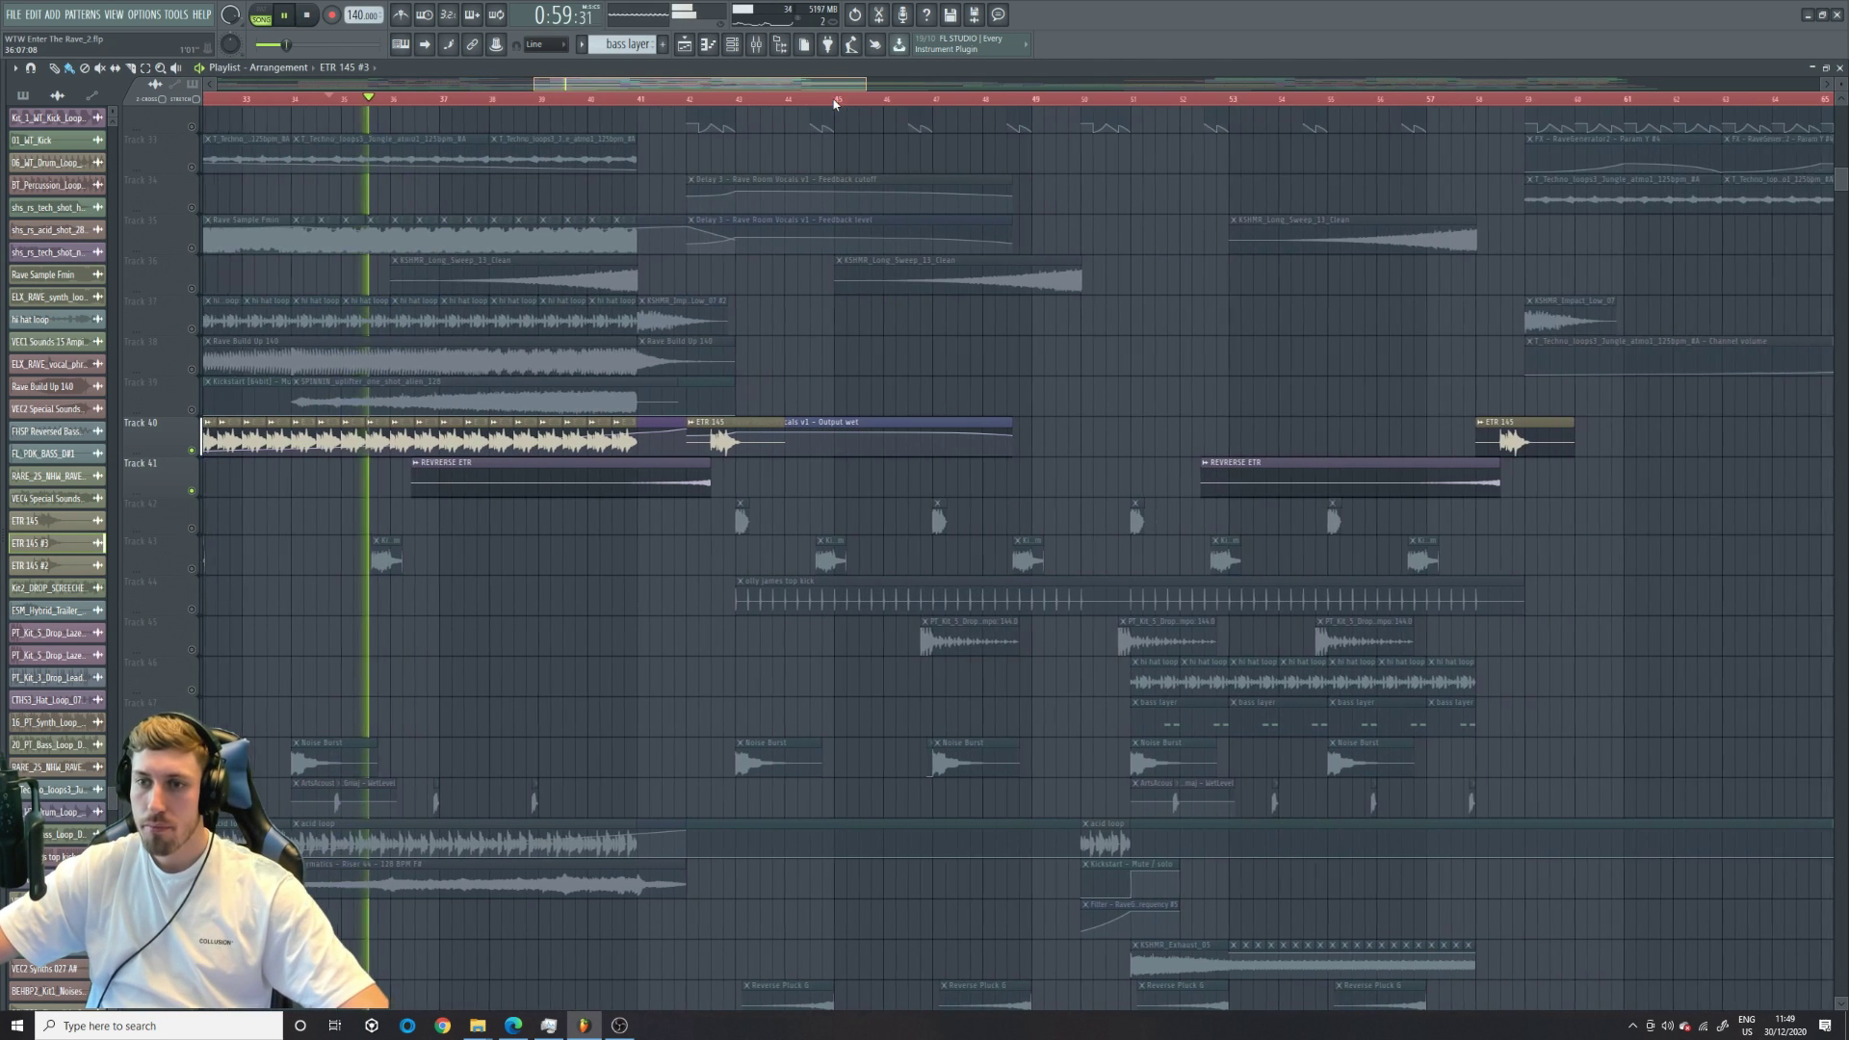
{"action": "left_click_drag", "start_coordinate": [867, 85], "coordinate": [700, 89]}
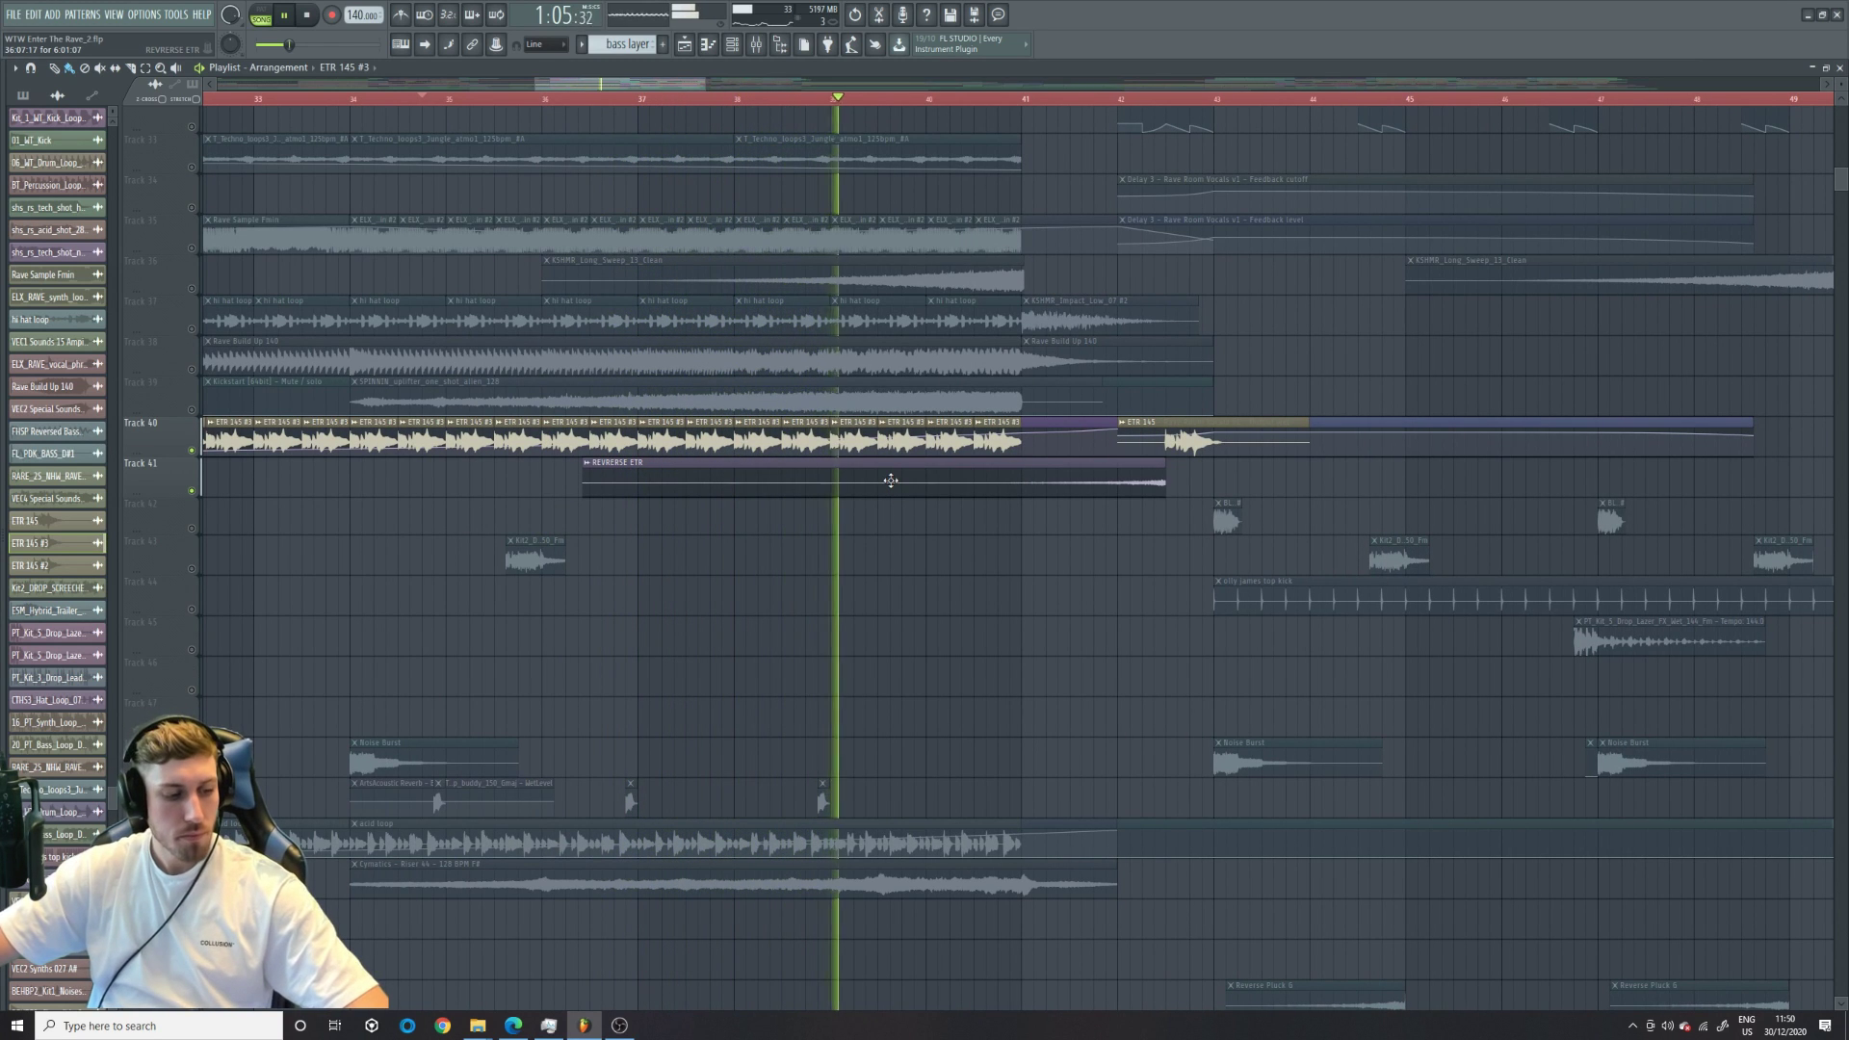
{"action": "key", "text": "space"}
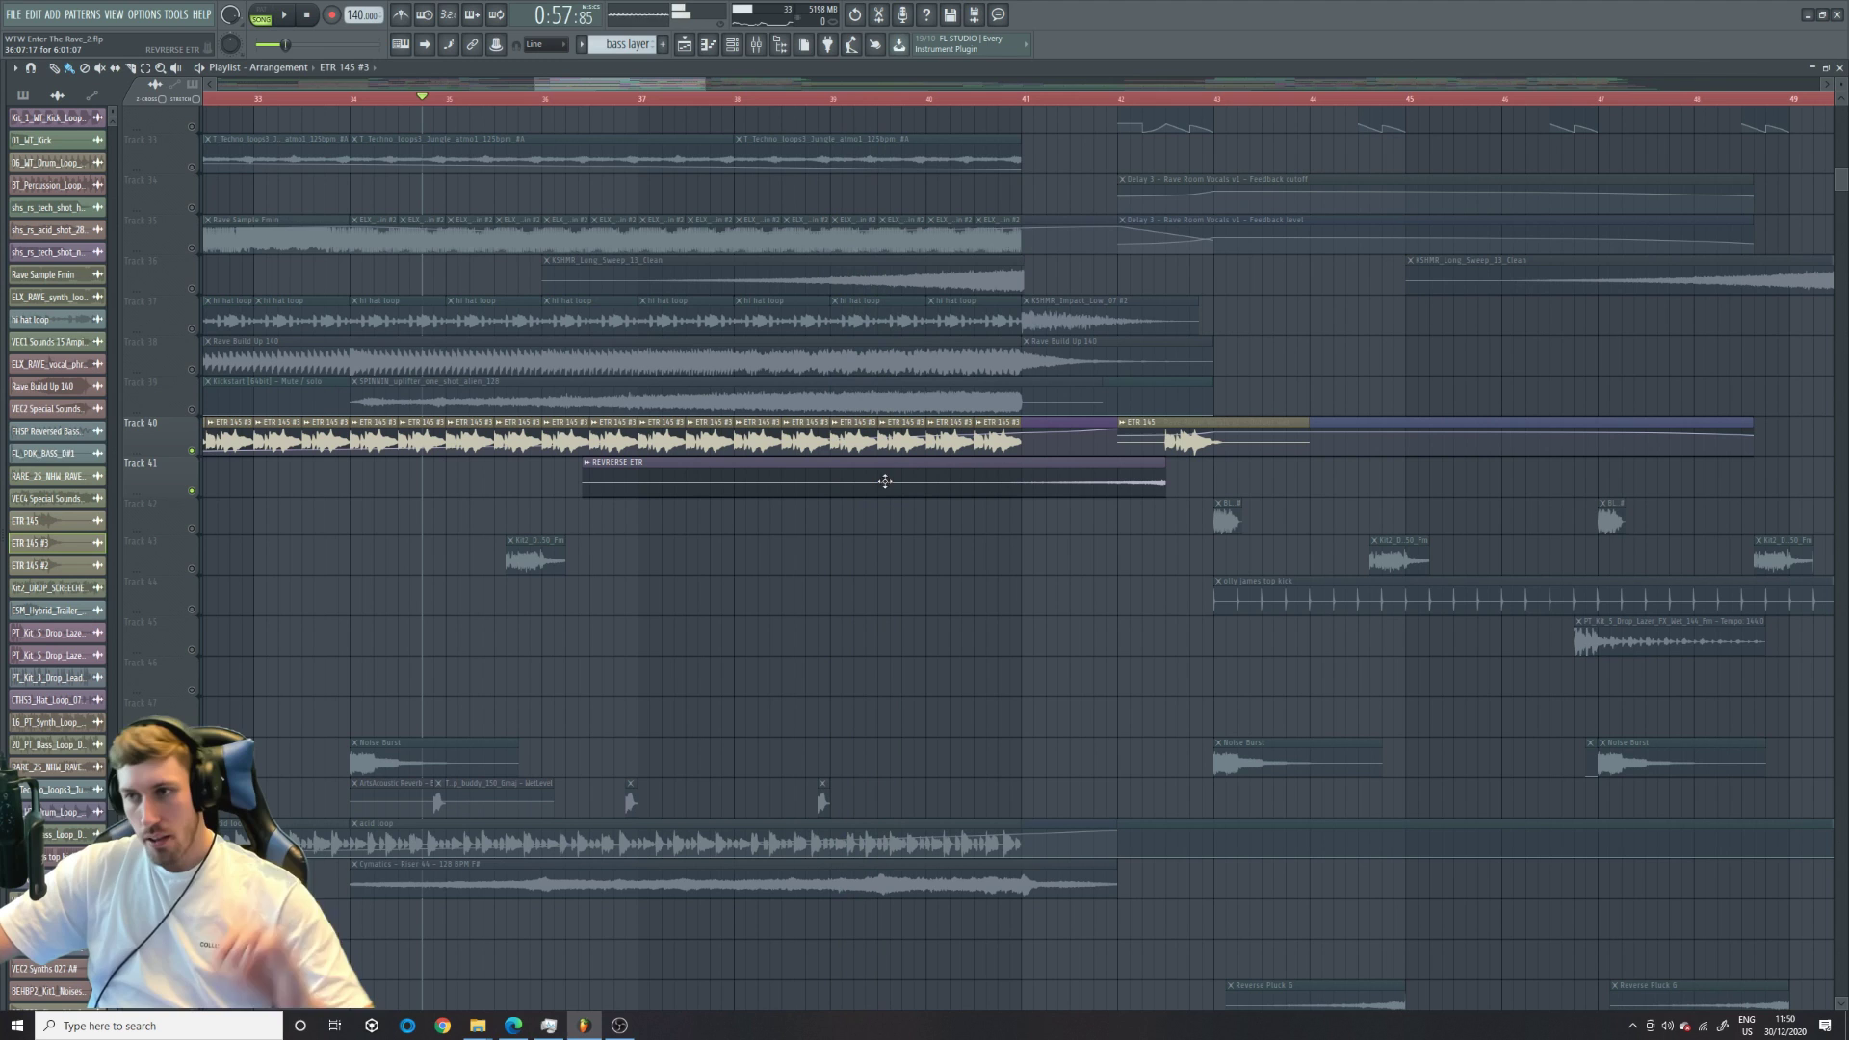
- Open the reversed ETR clip on Track 41, extend it to just past bar 45, and turn off its Reverse effect
{"action": "double_click", "coordinate": [947, 470]}
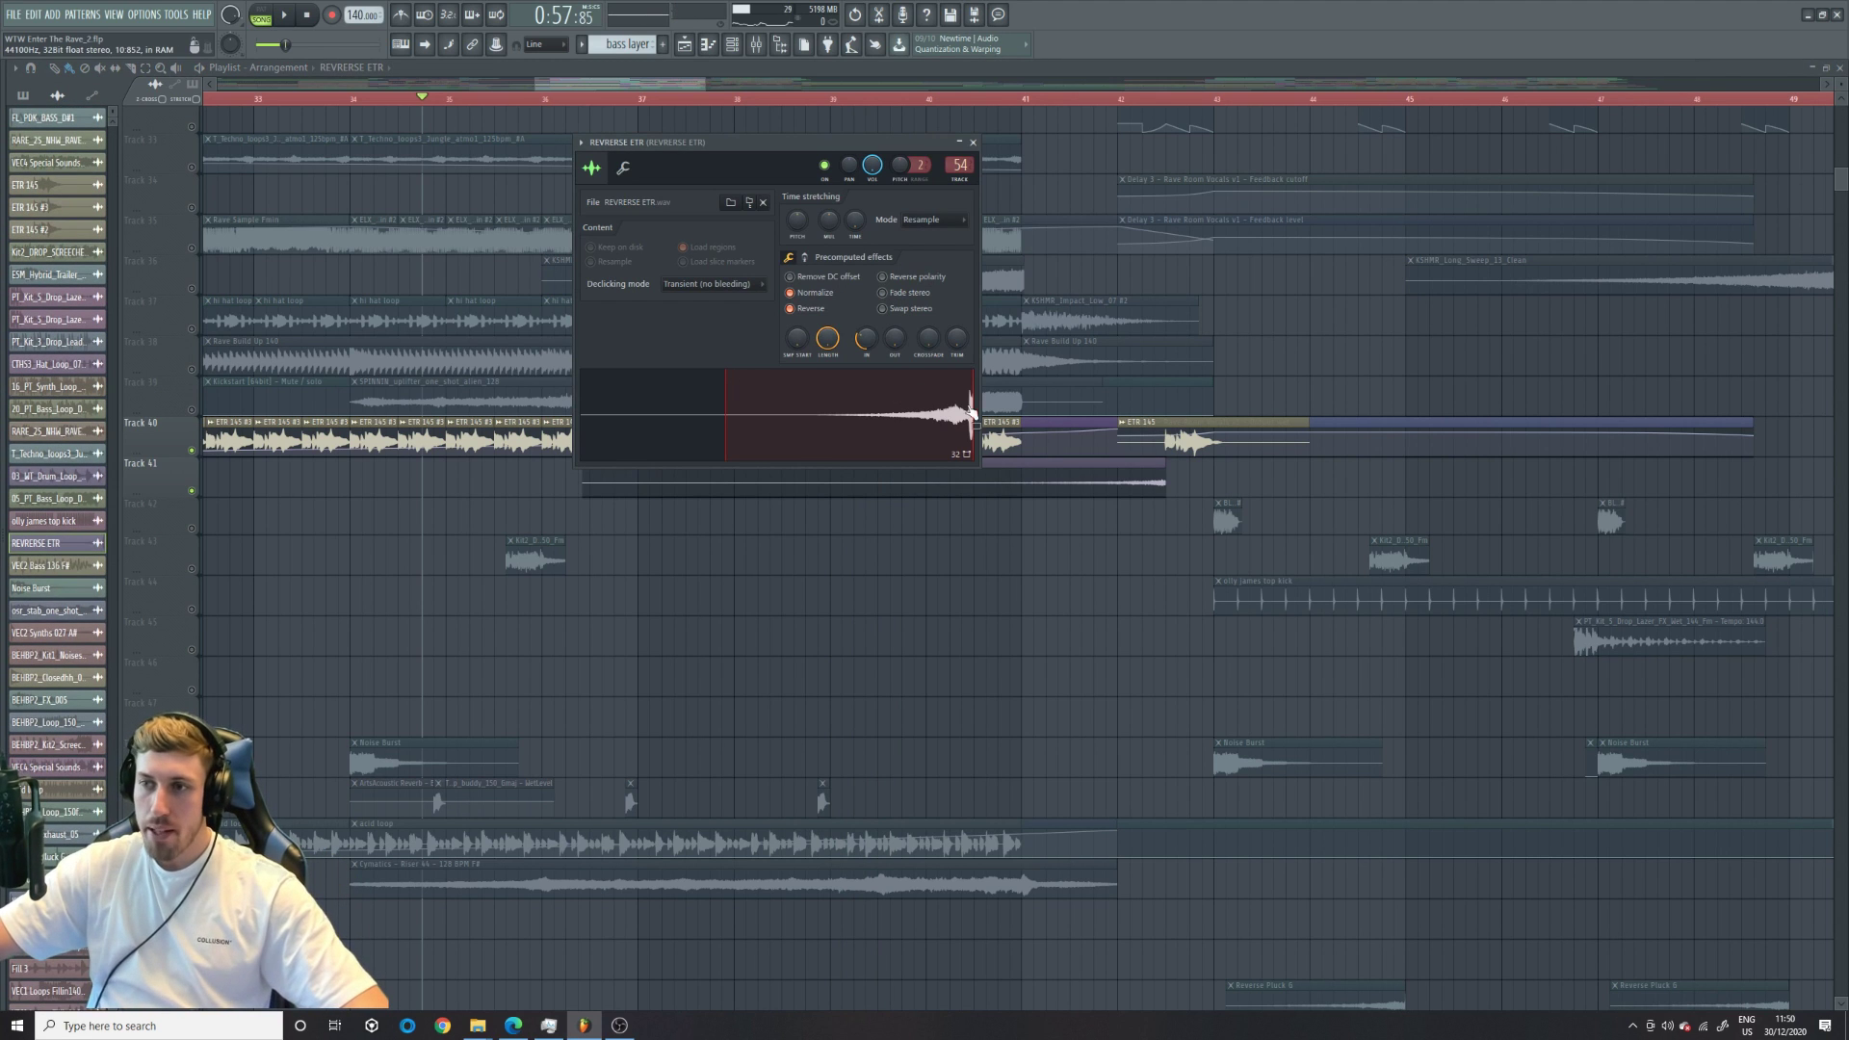
{"action": "left_click_drag", "start_coordinate": [1165, 485], "coordinate": [1429, 485]}
{"action": "double_click", "coordinate": [703, 468]}
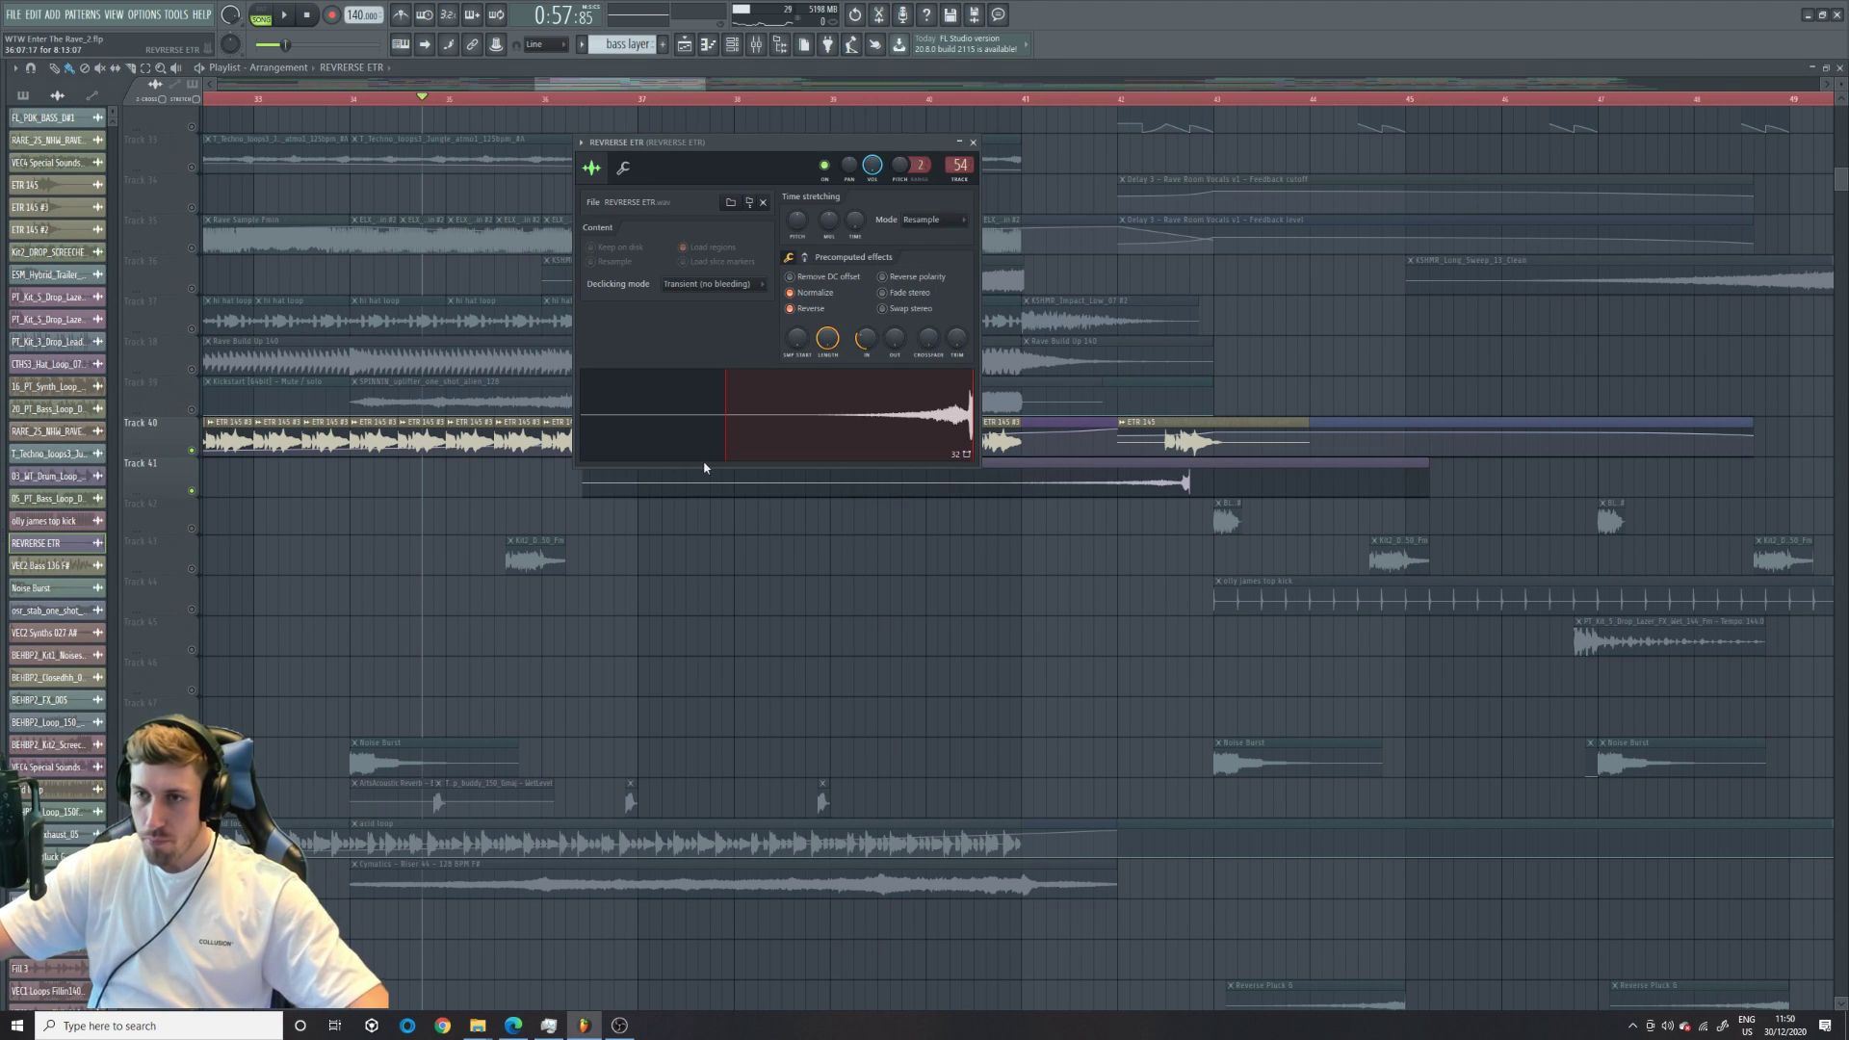
{"action": "left_click", "coordinate": [807, 311]}
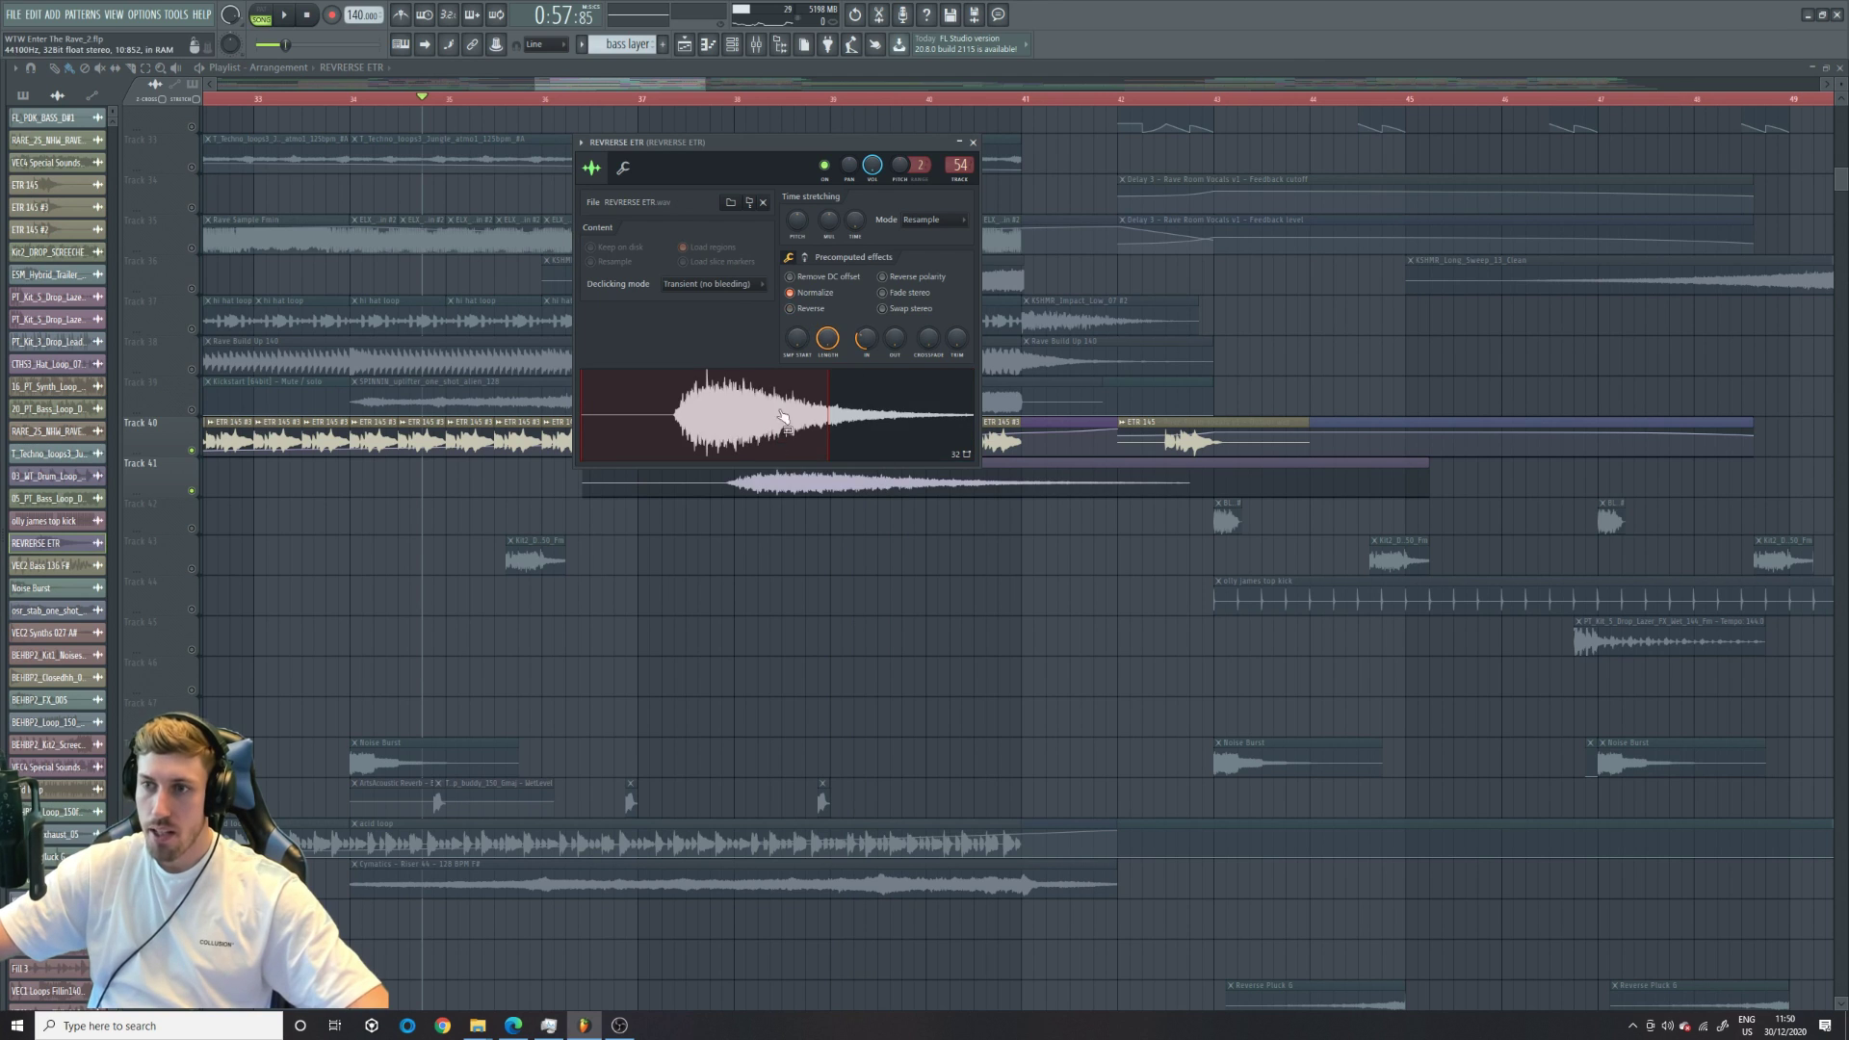
- Mute Track 40 and play the unreversed ETR clip on Track 41 on its own from bar 38
{"action": "left_click", "coordinate": [737, 100]}
{"action": "key", "text": "space"}
{"action": "key", "text": "space"}
{"action": "left_click", "coordinate": [191, 449]}
{"action": "key", "text": "space"}
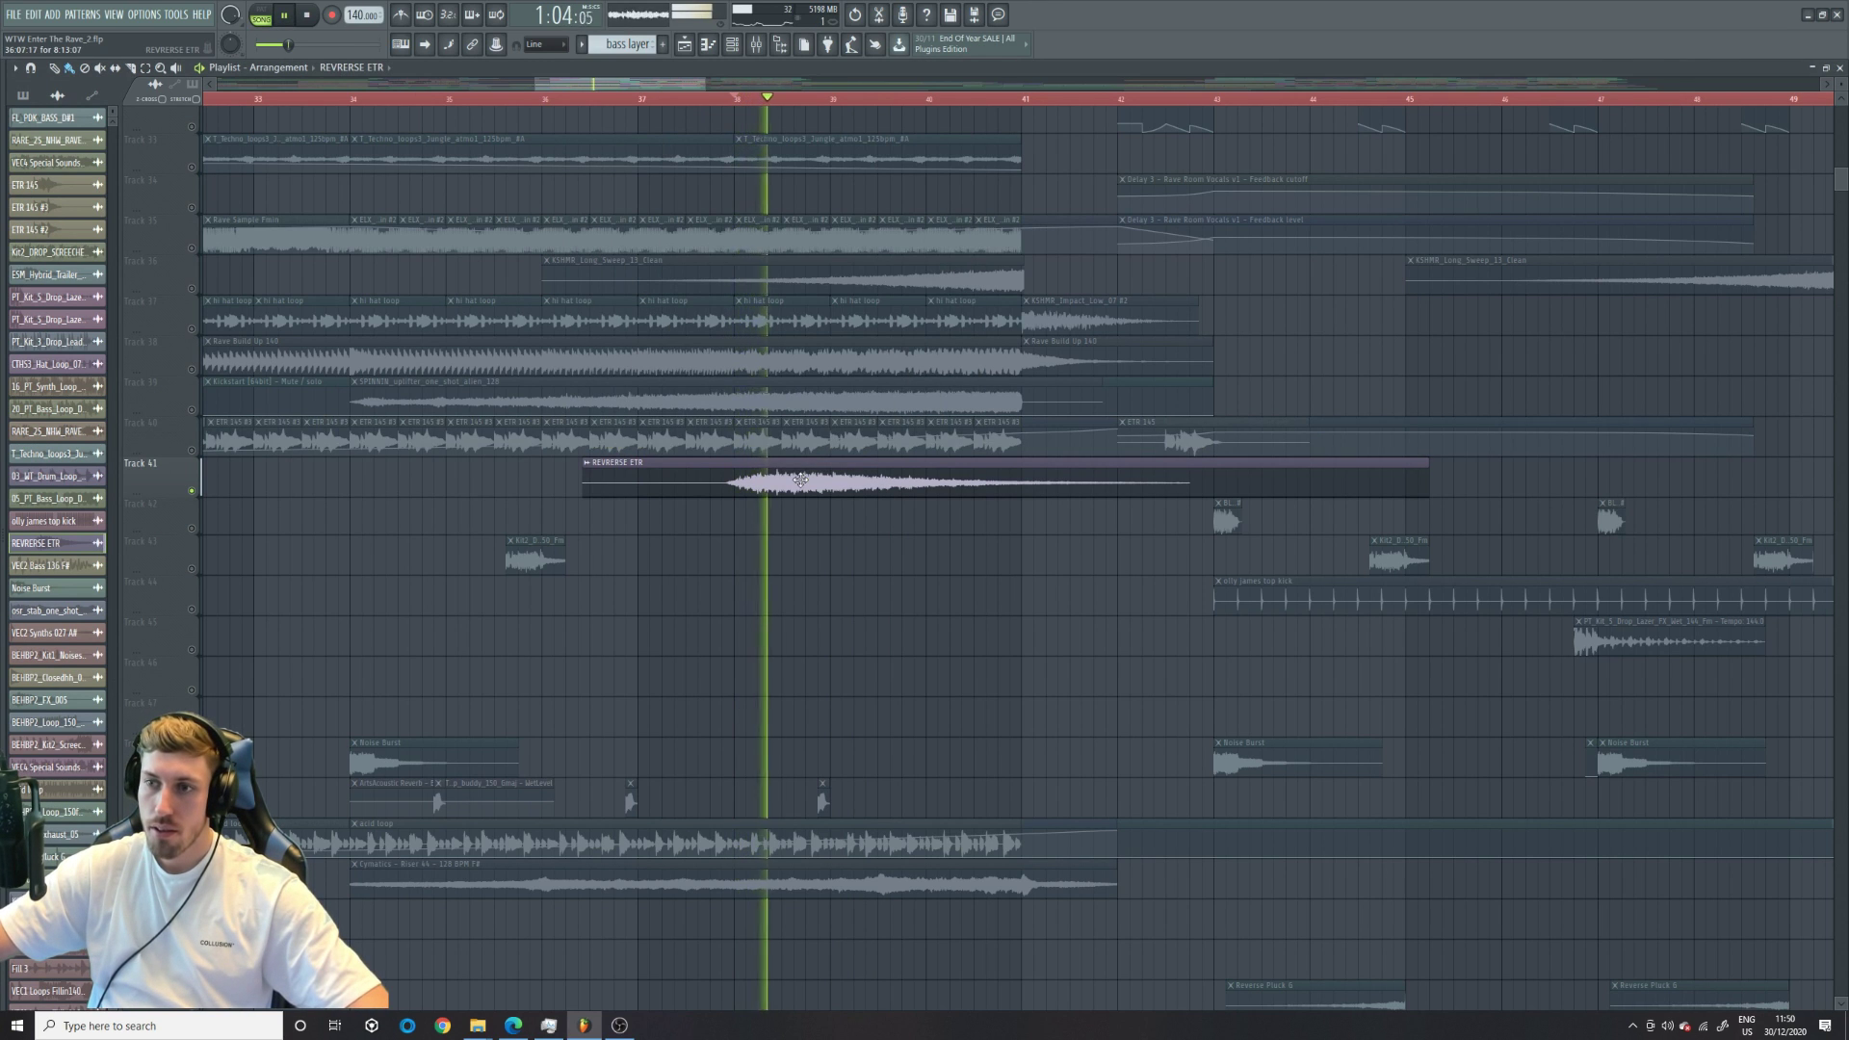
- Stop playback and turn the Reverse effect back on in the Track 41 ETR clip's sample settings
{"action": "double_click", "coordinate": [875, 491]}
{"action": "key", "text": "space"}
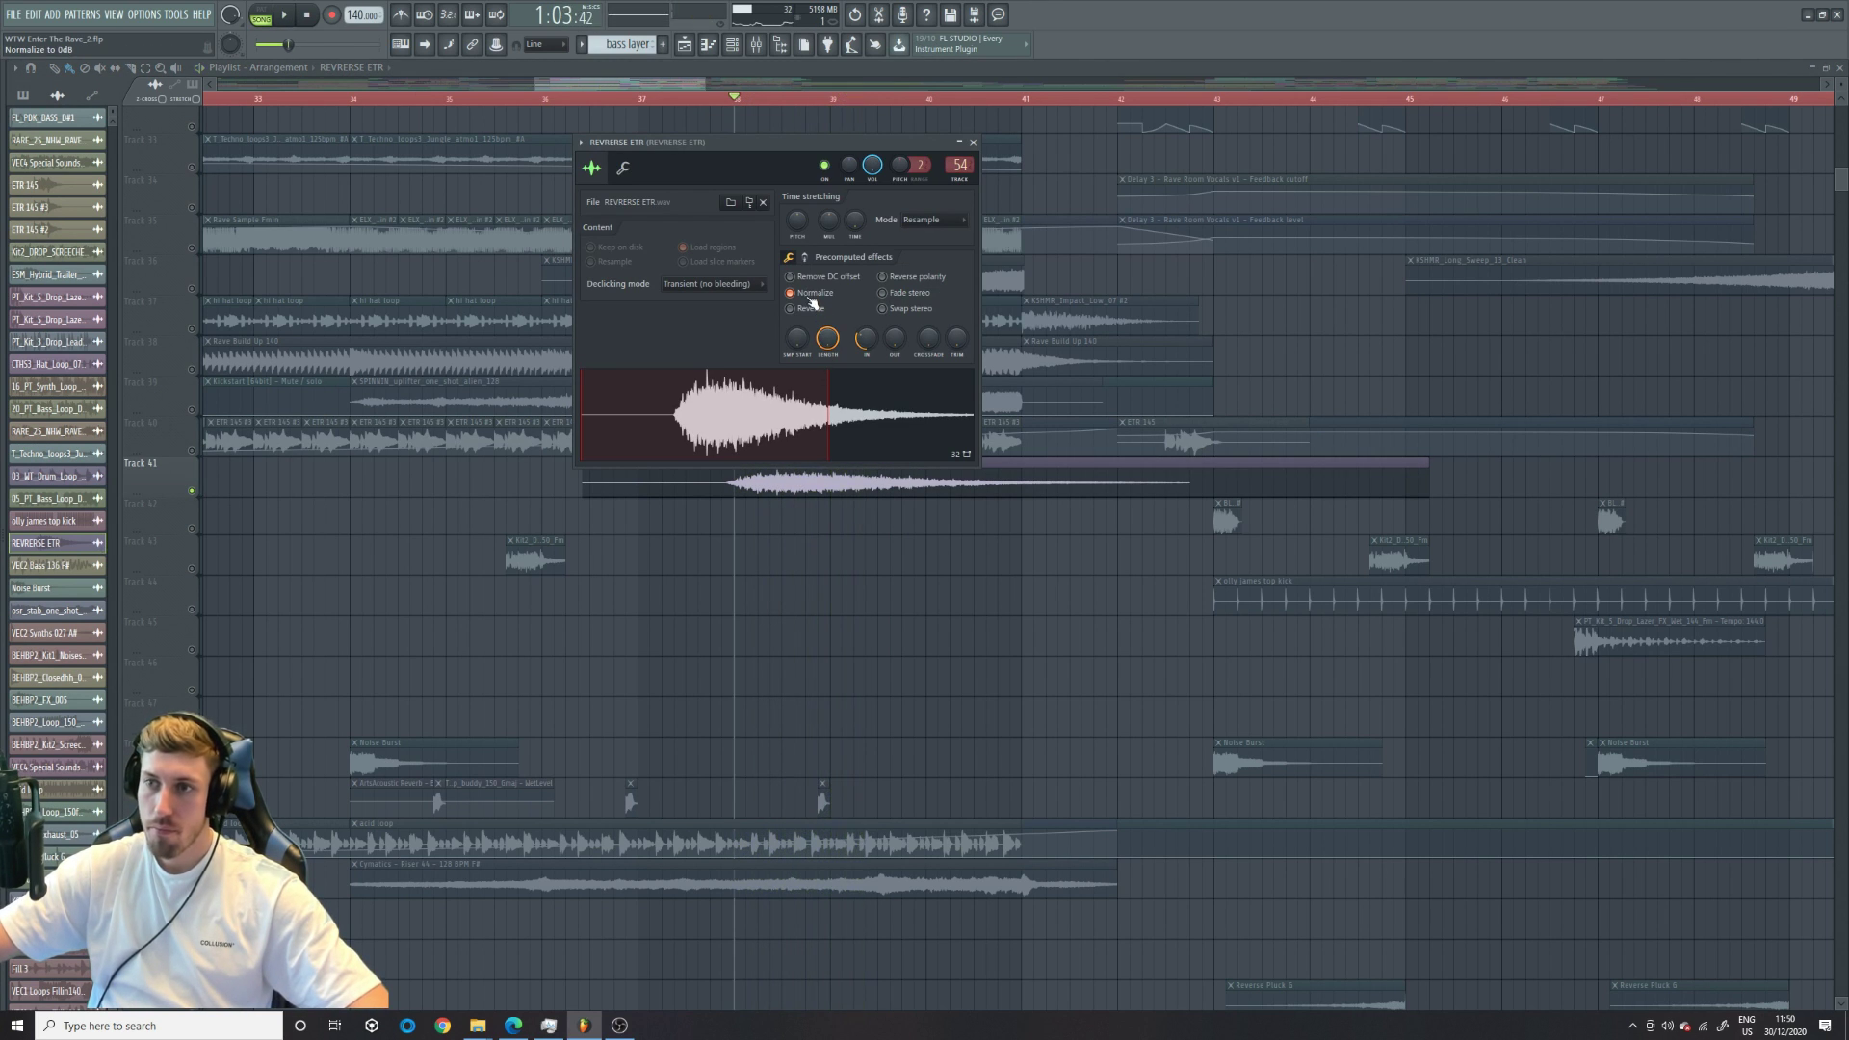
{"action": "left_click", "coordinate": [810, 310]}
{"action": "key", "text": "Escape"}
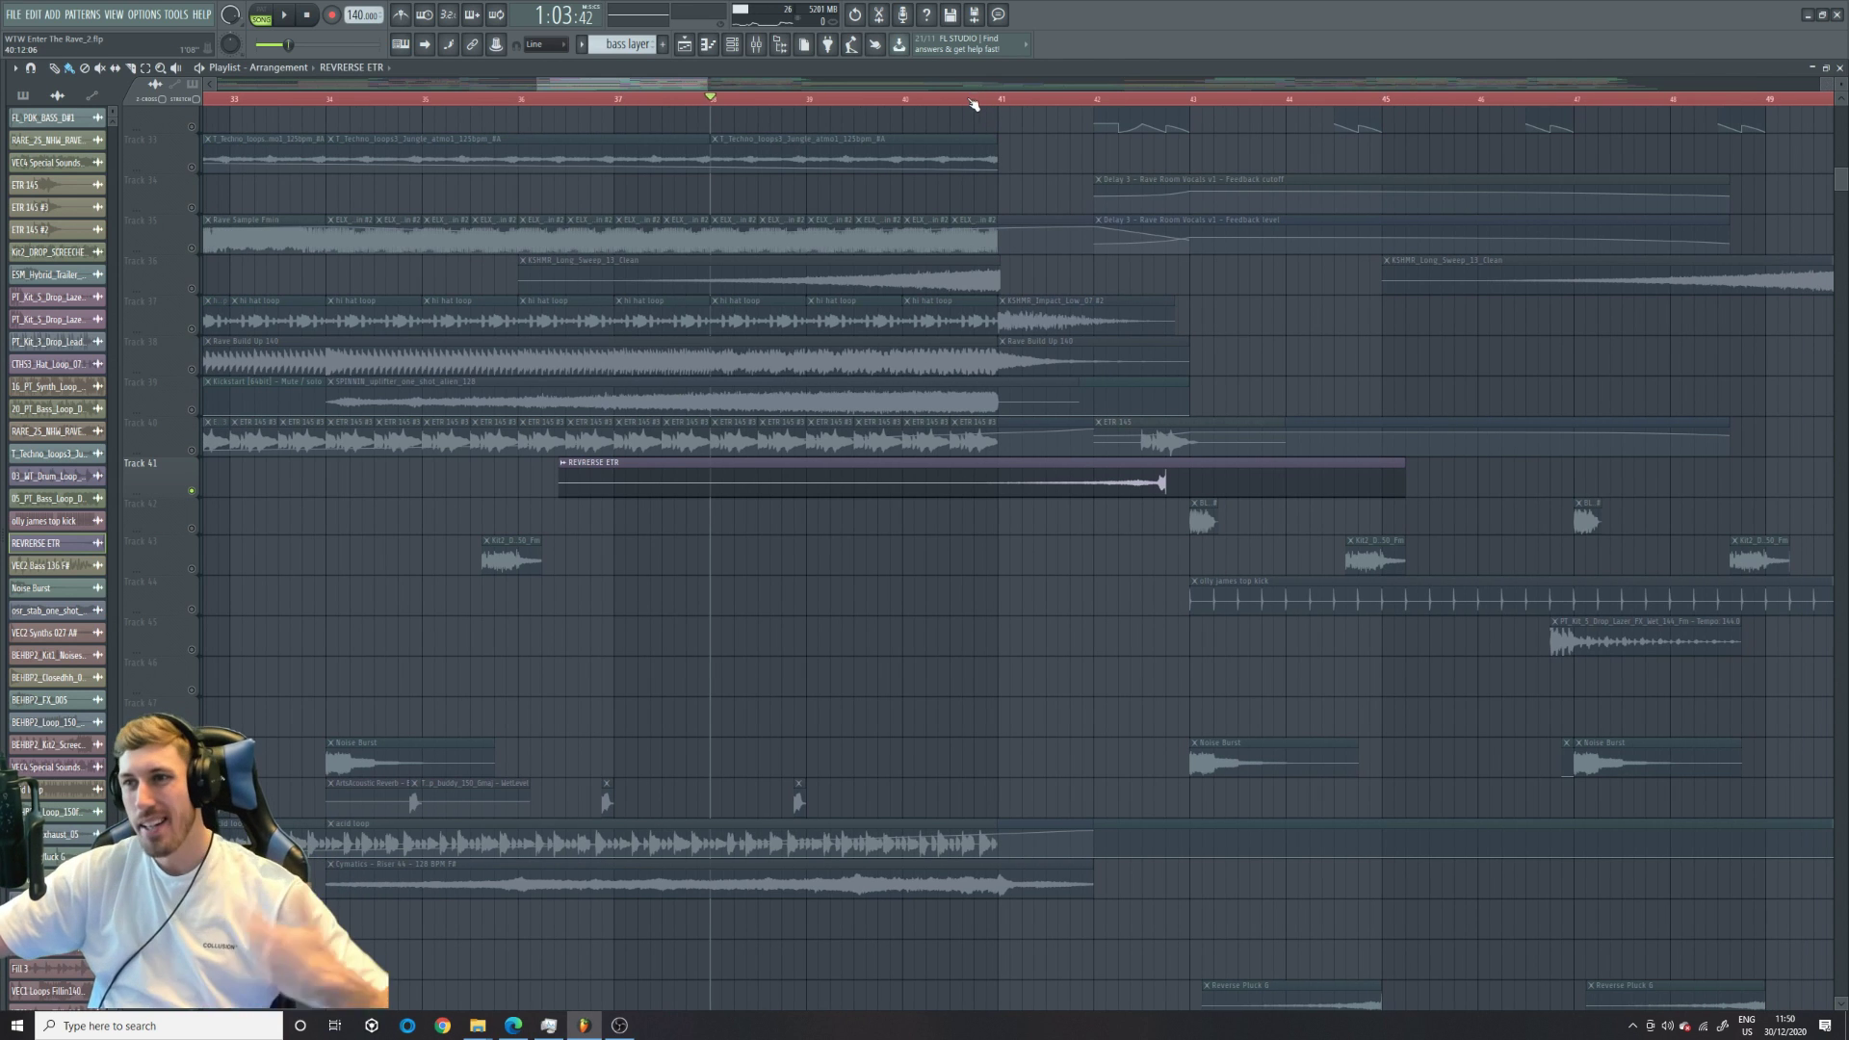
- Play the reversed Track 41 clip from late in bar 40, stop playback, and unmute Track 40
{"action": "left_click", "coordinate": [984, 97]}
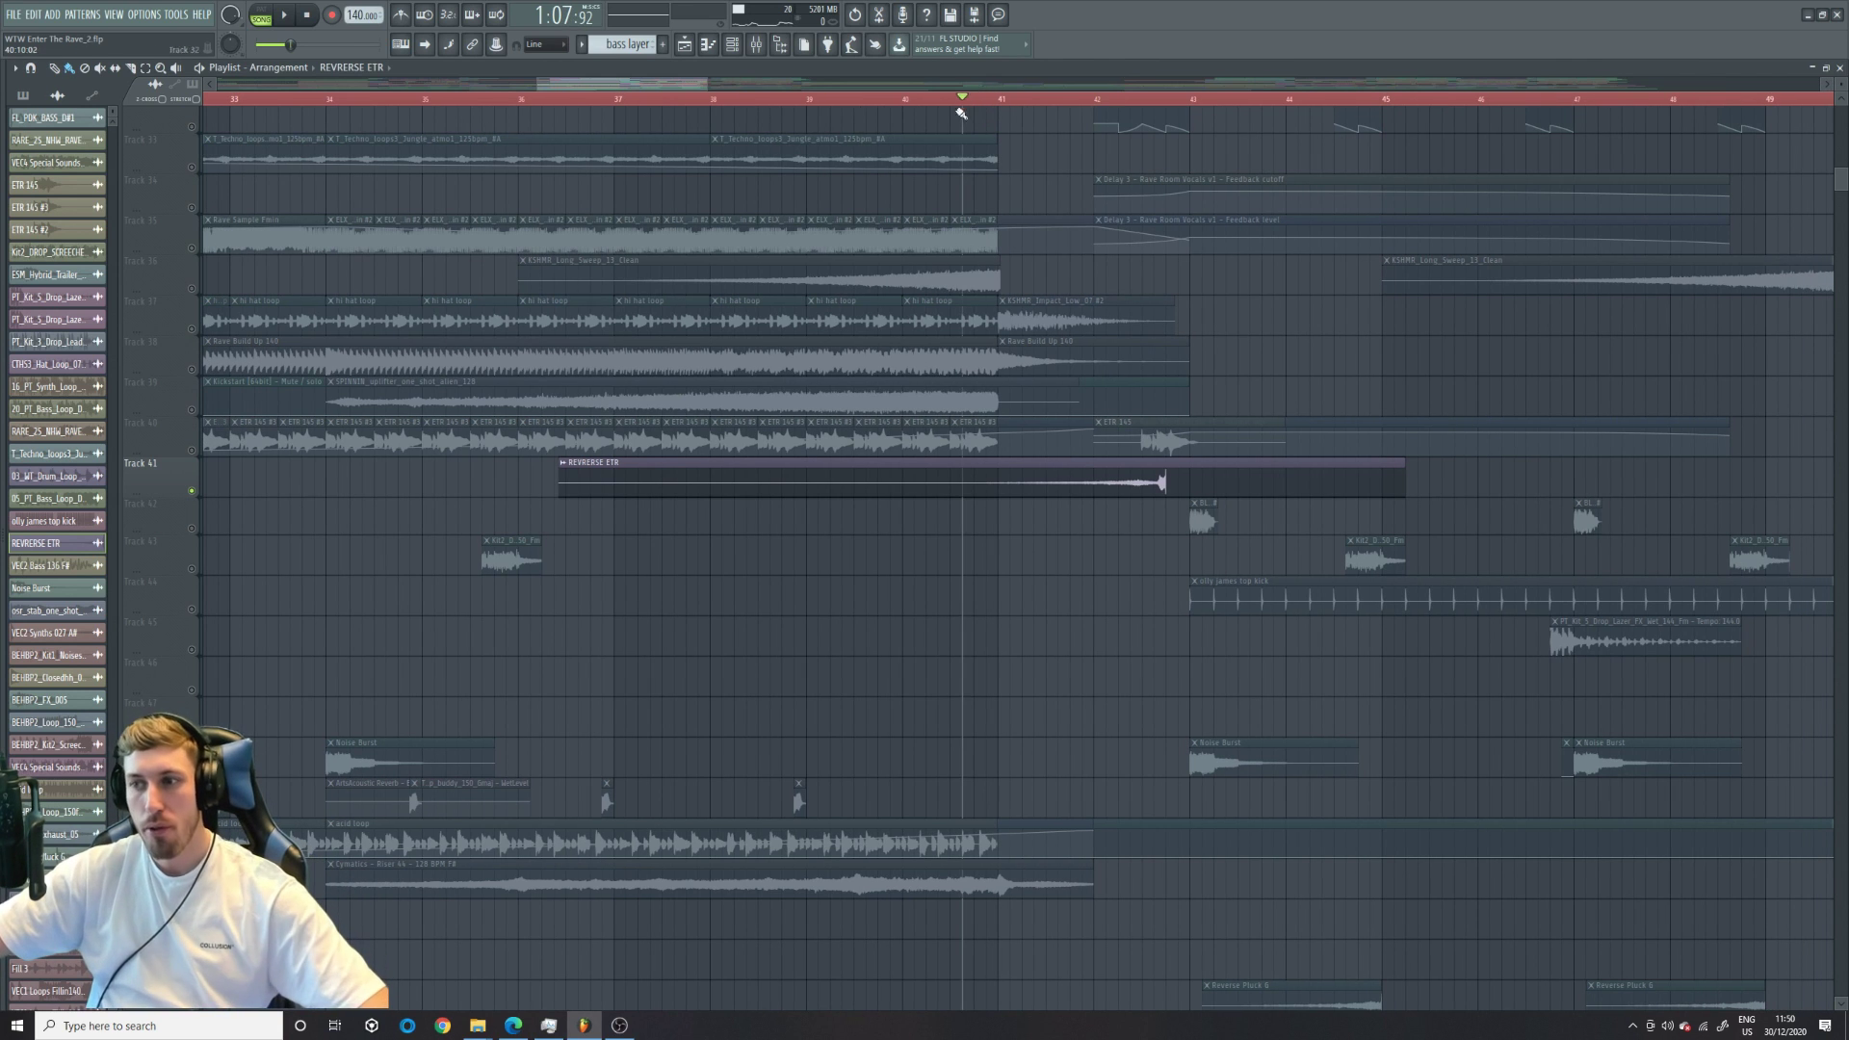
{"action": "key", "text": "space"}
{"action": "left_click", "coordinate": [192, 450]}
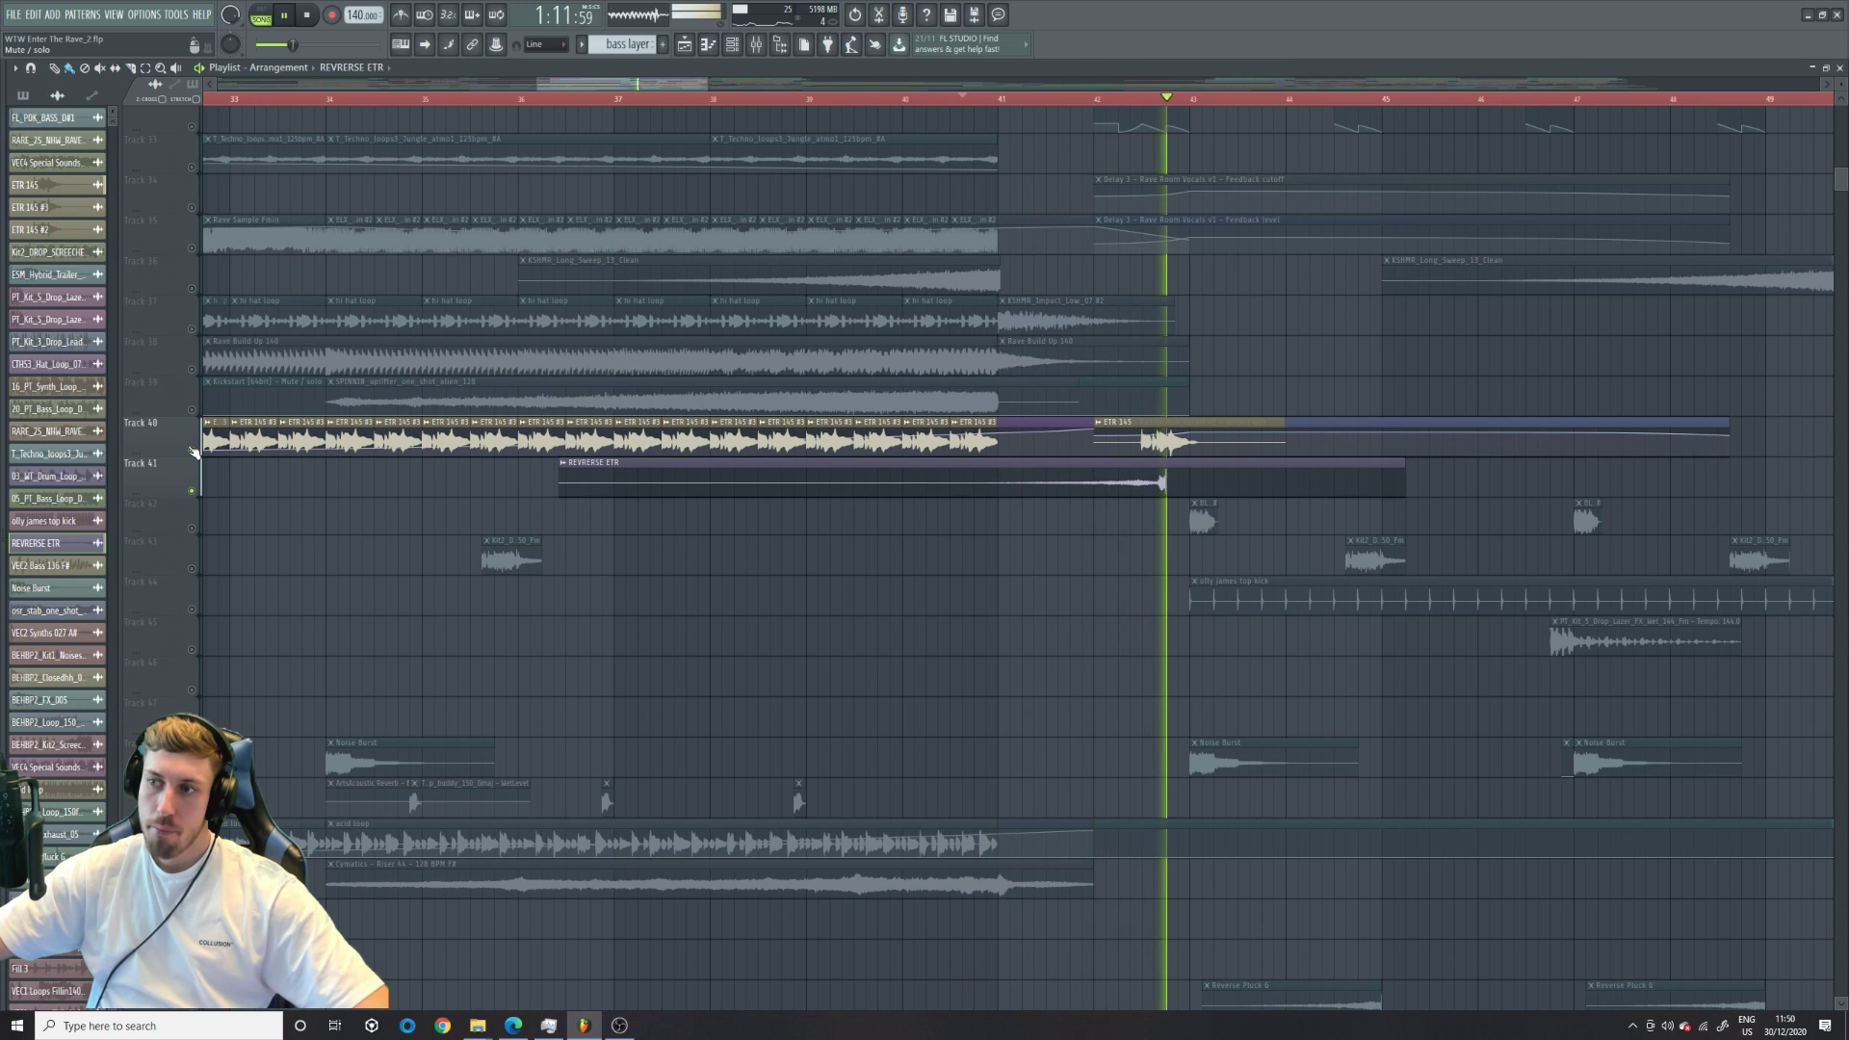
{"action": "key", "text": "space"}
- Trim the reversed ETR clip's end to mid-bar 42, where the Track 40 vocal starts, and play the transition
{"action": "left_click_drag", "start_coordinate": [1401, 487], "coordinate": [1139, 484]}
{"action": "key", "text": "space"}
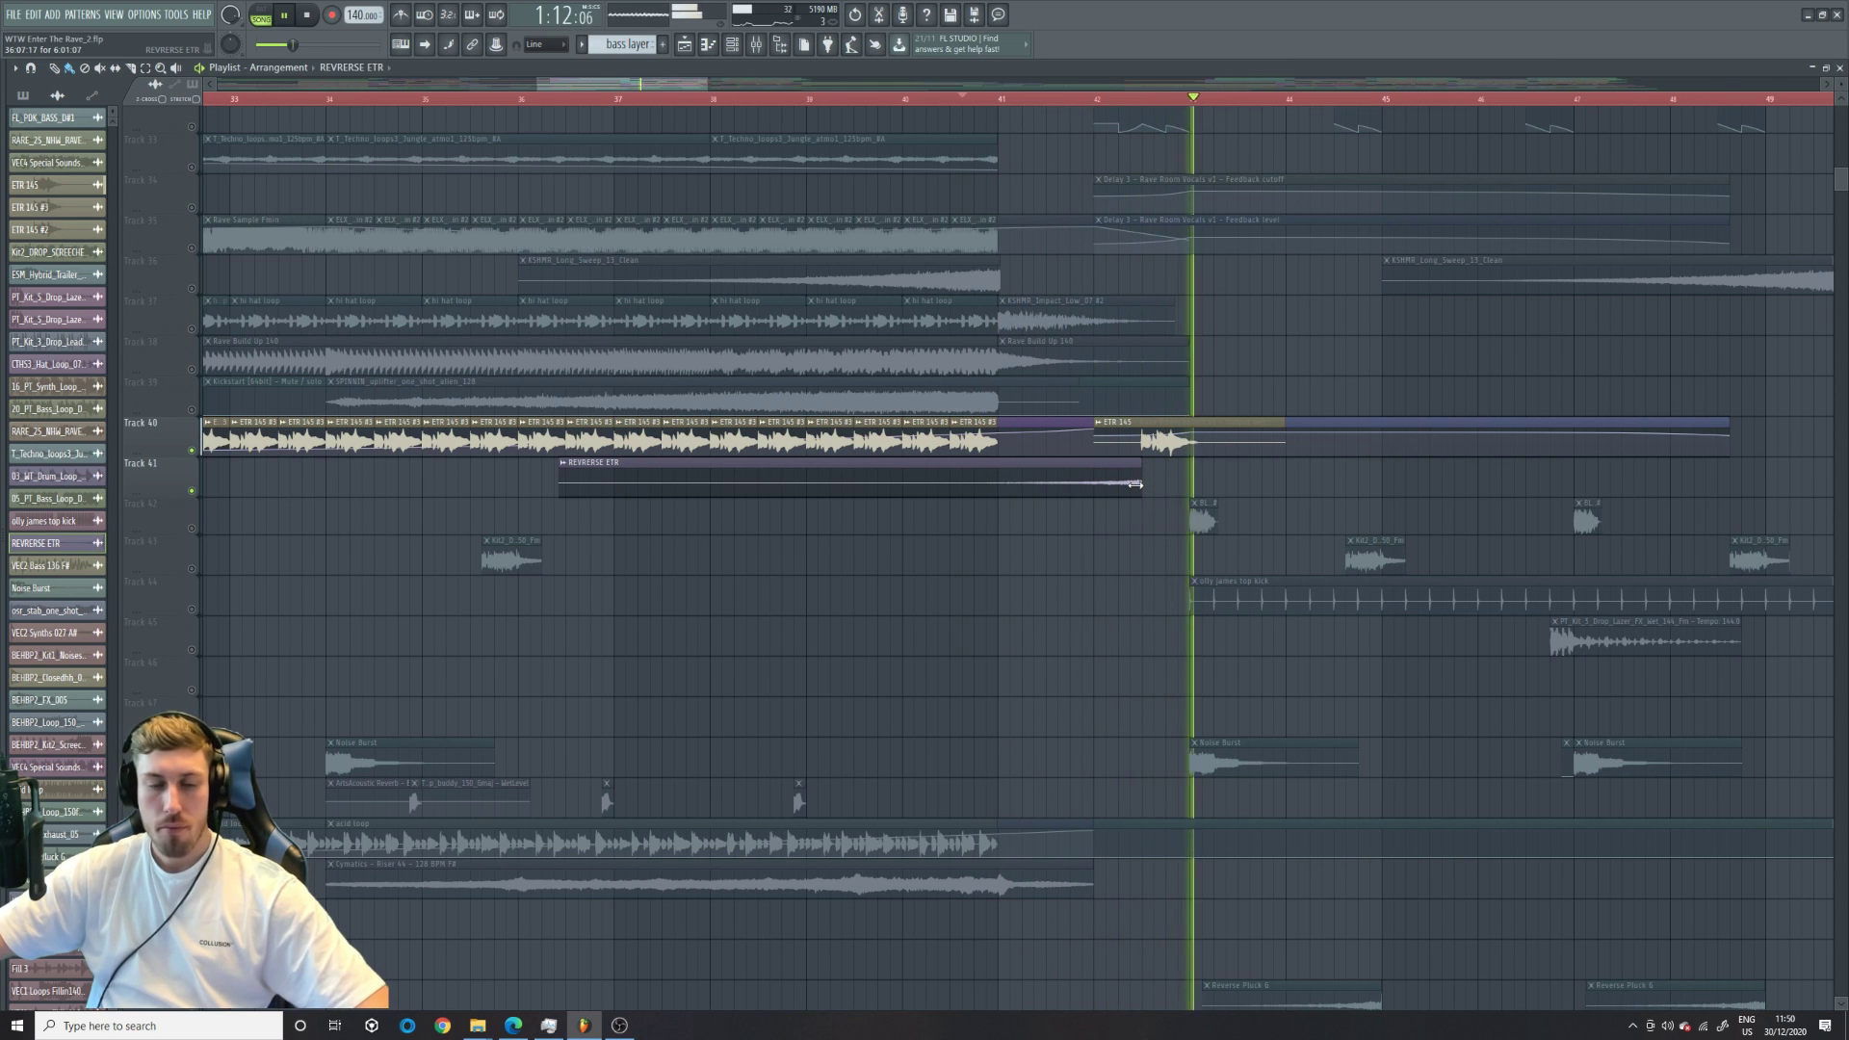
{"action": "key", "text": "space"}
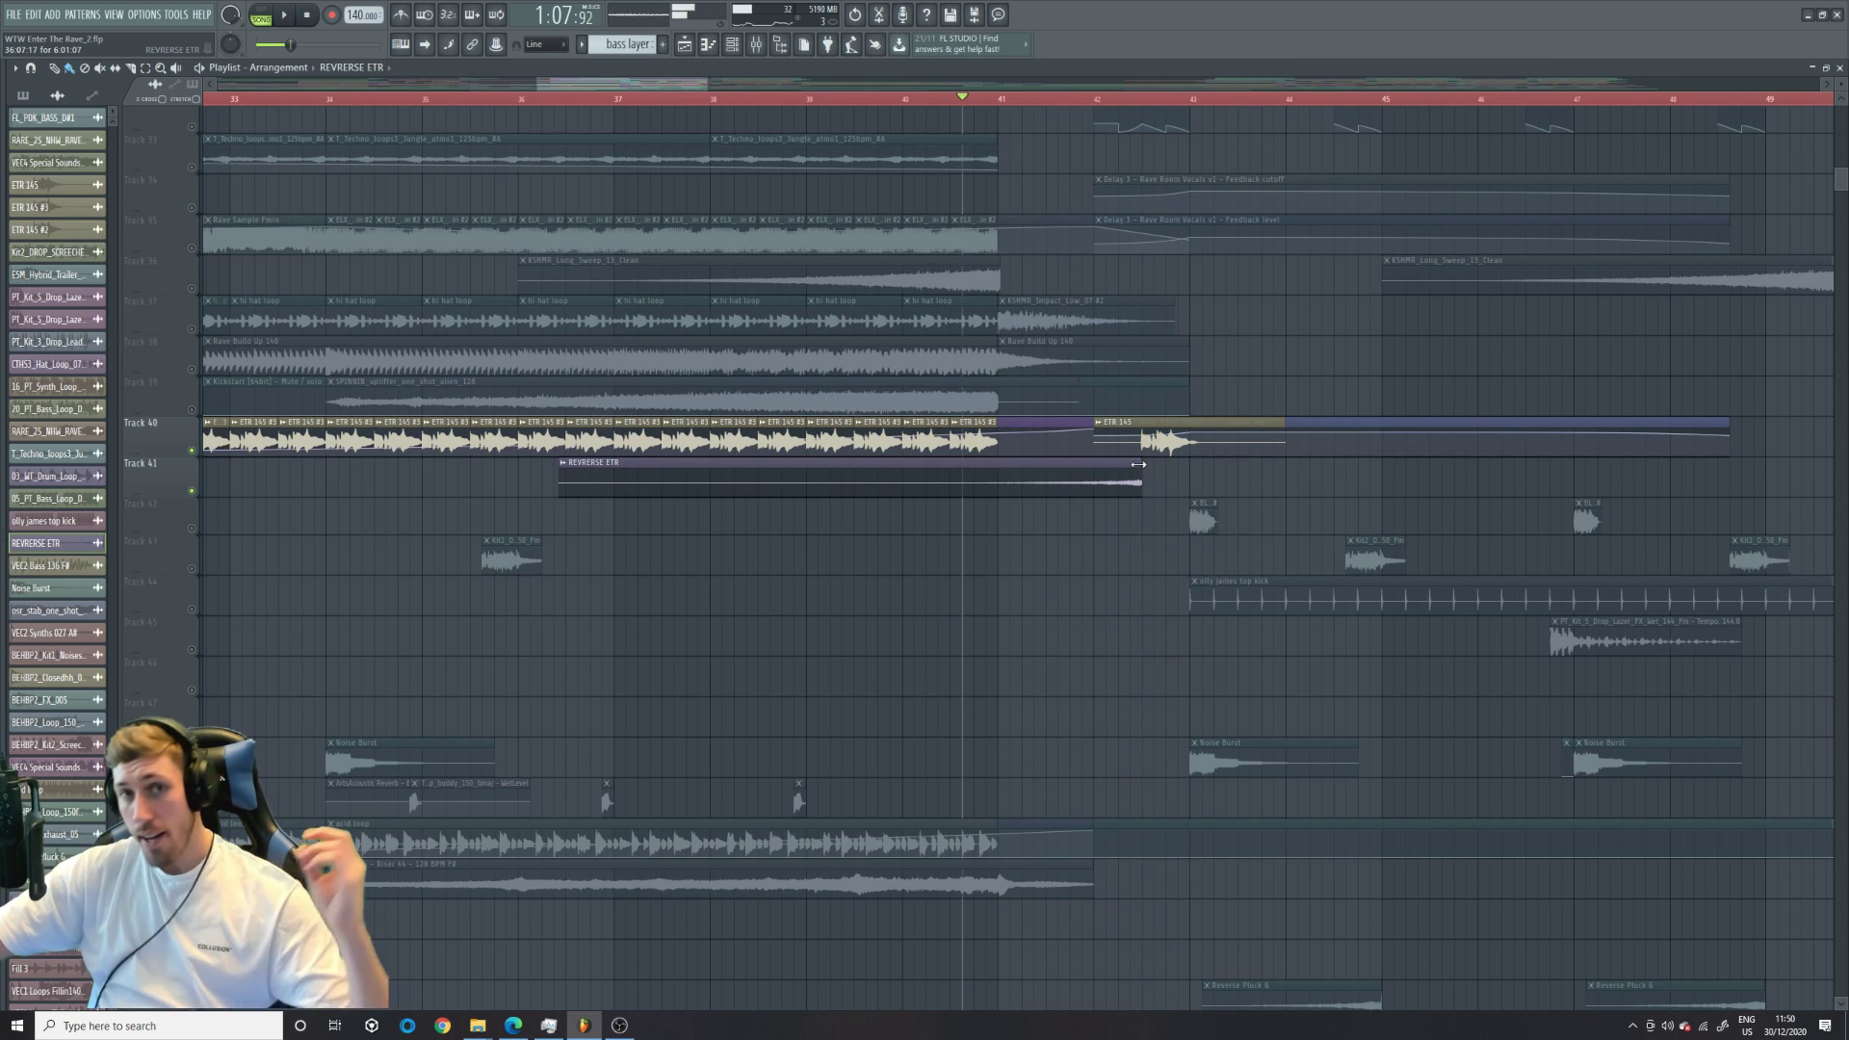
- Open the sample settings of the ETR 145 #3 and ETR 145 vocal clips and show their mixer insert's effect chain
{"action": "double_click", "coordinate": [973, 441]}
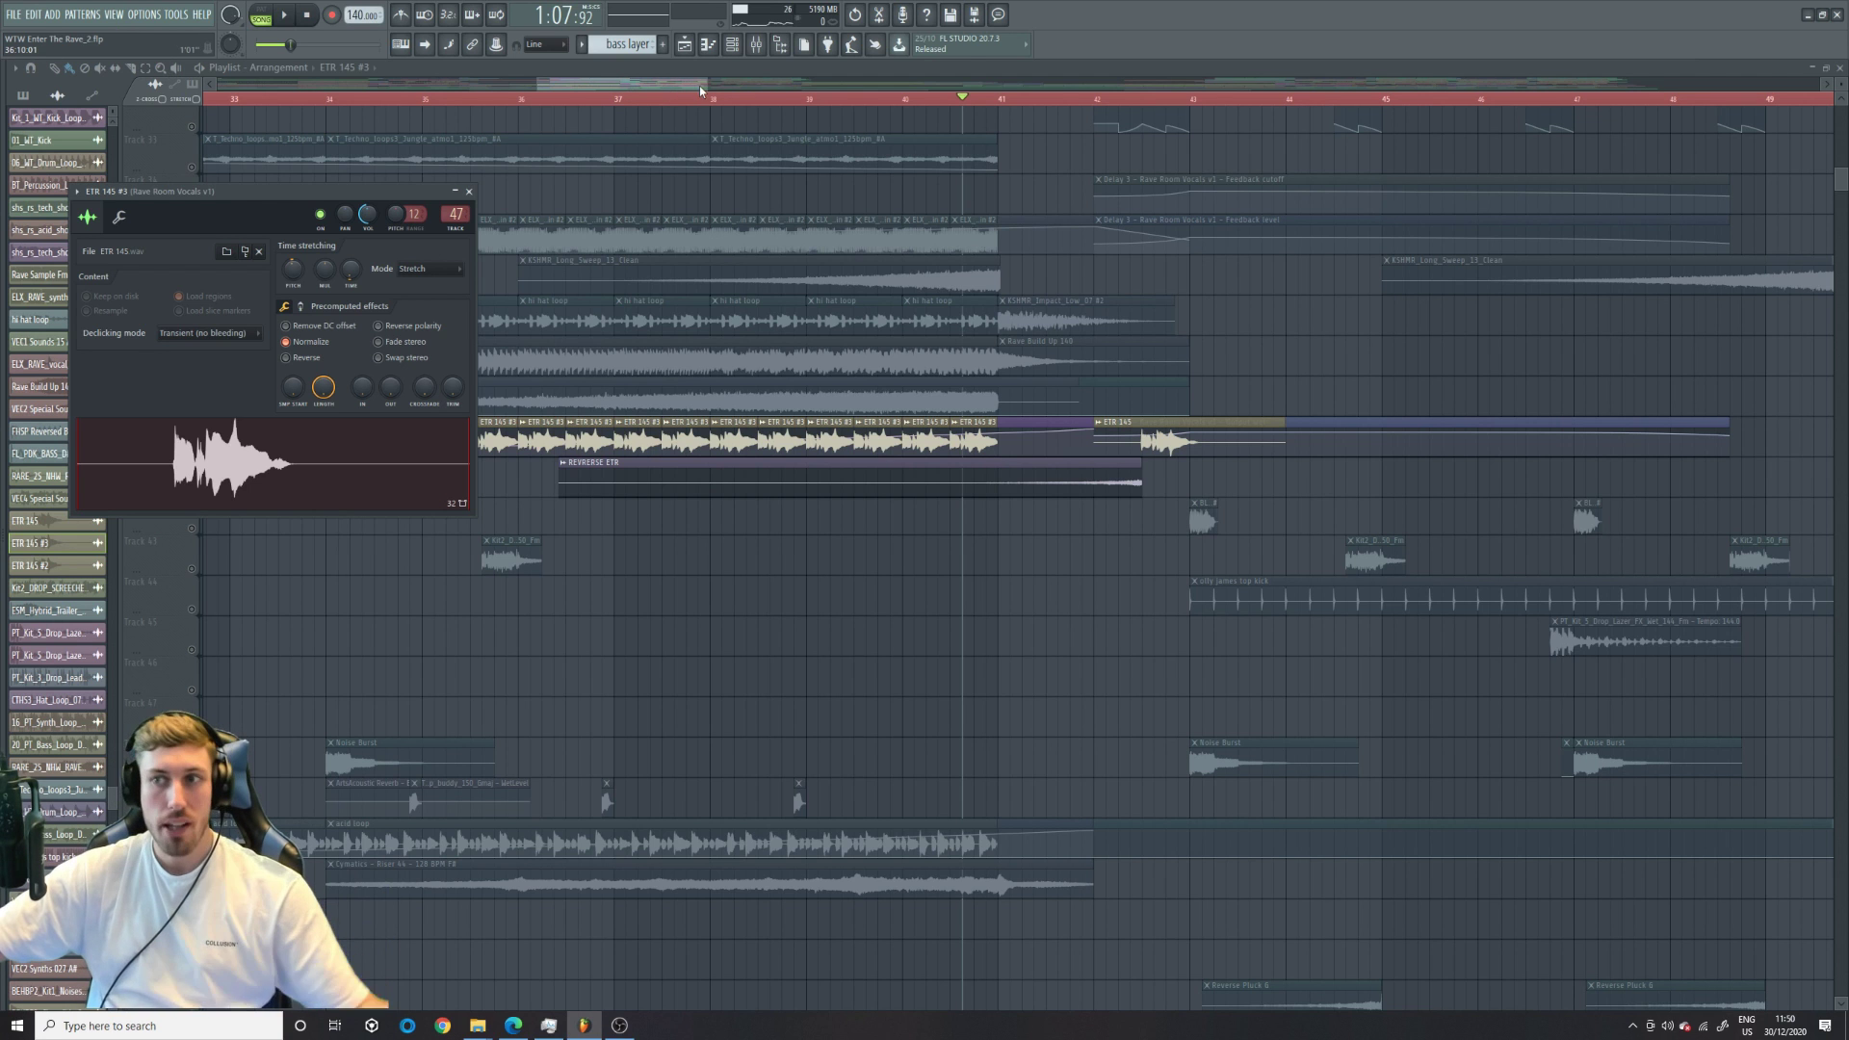
{"action": "left_click_drag", "start_coordinate": [706, 85], "coordinate": [809, 86]}
{"action": "double_click", "coordinate": [798, 444]}
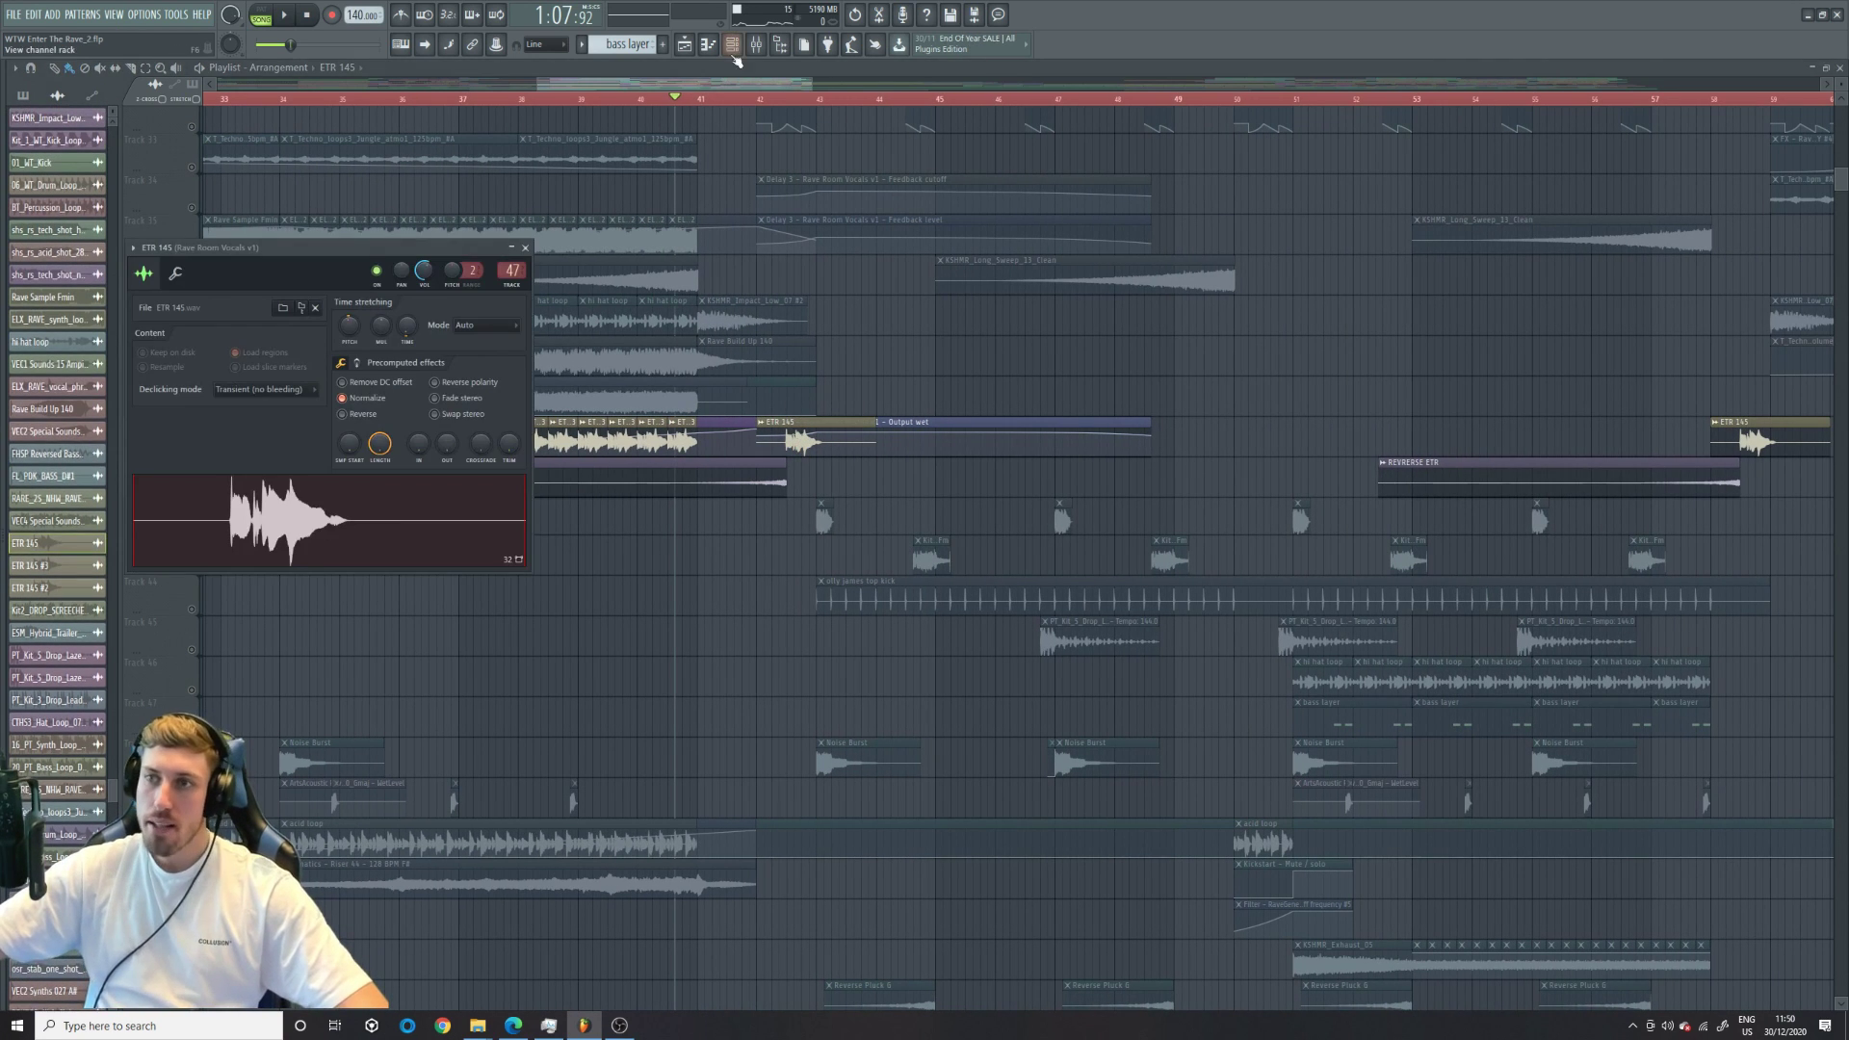
{"action": "left_click", "coordinate": [756, 44]}
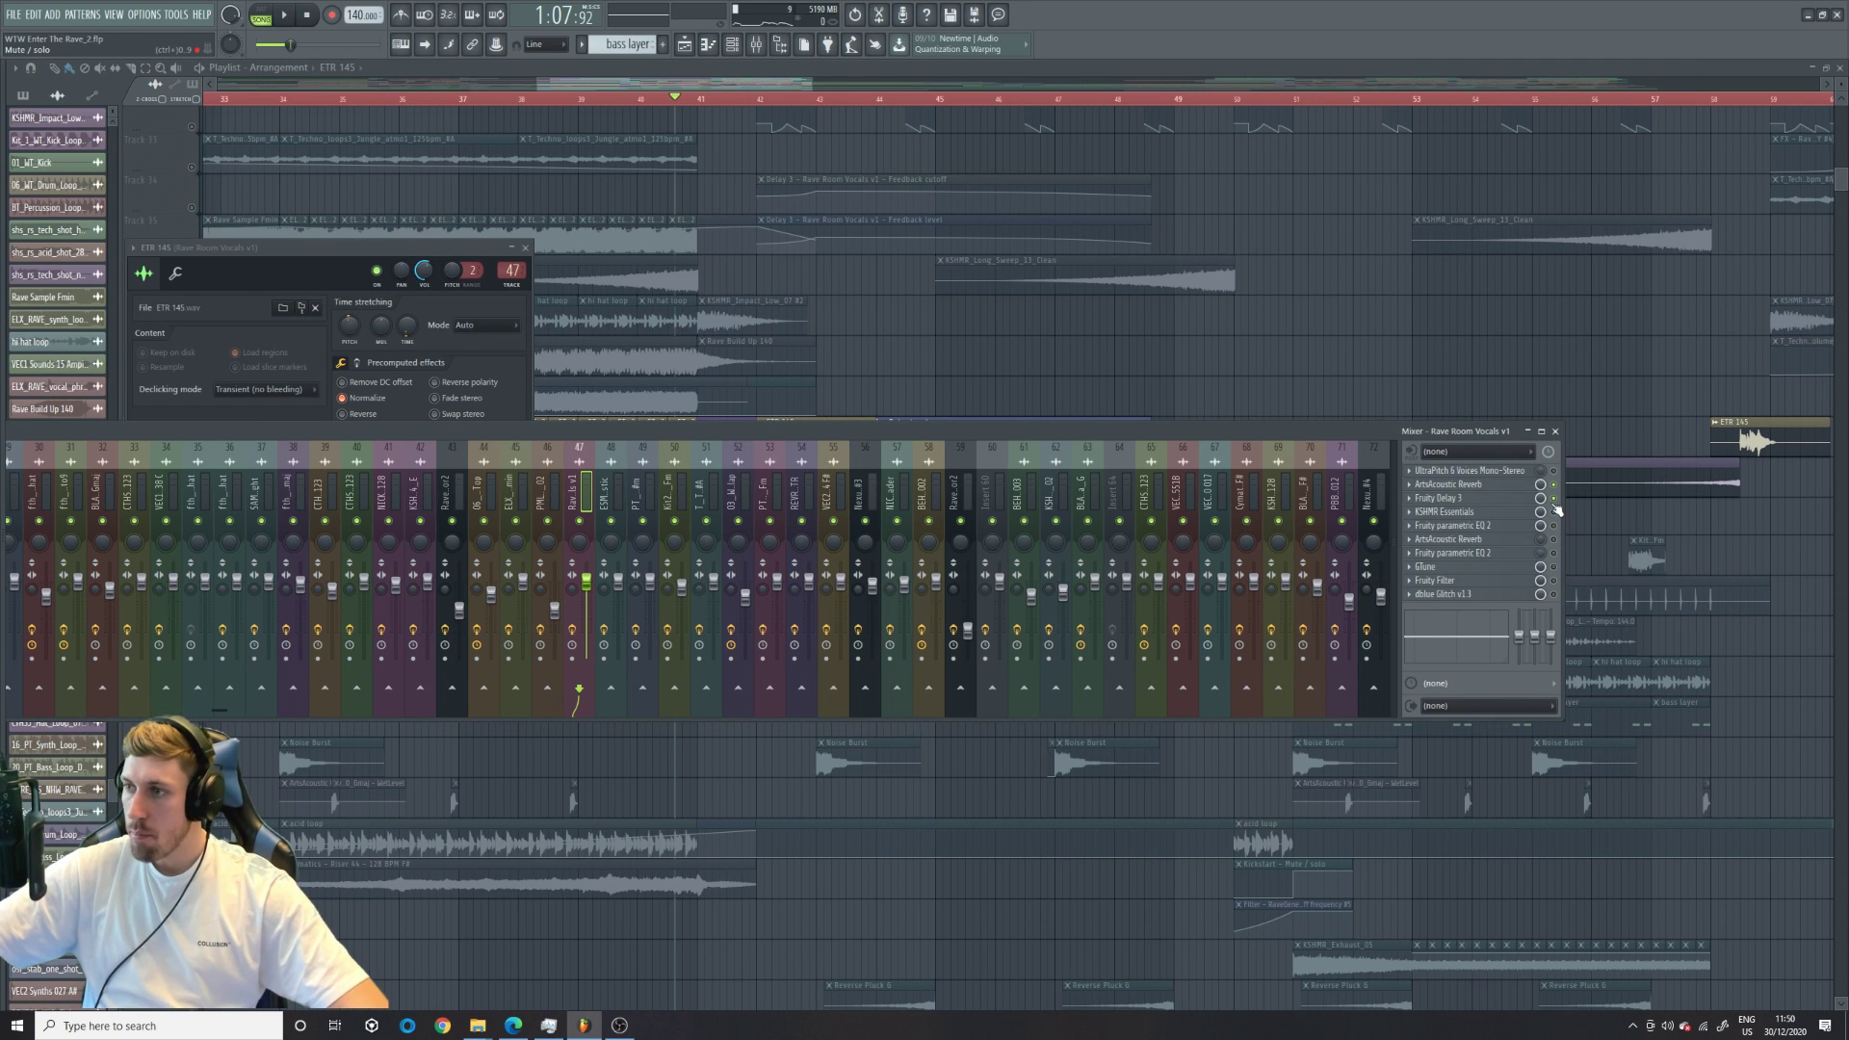
- Play the Track 40 vocals from bar 33, reopen the ETR 145 #3 clip's sample settings, and stop playback
{"action": "left_click", "coordinate": [296, 19]}
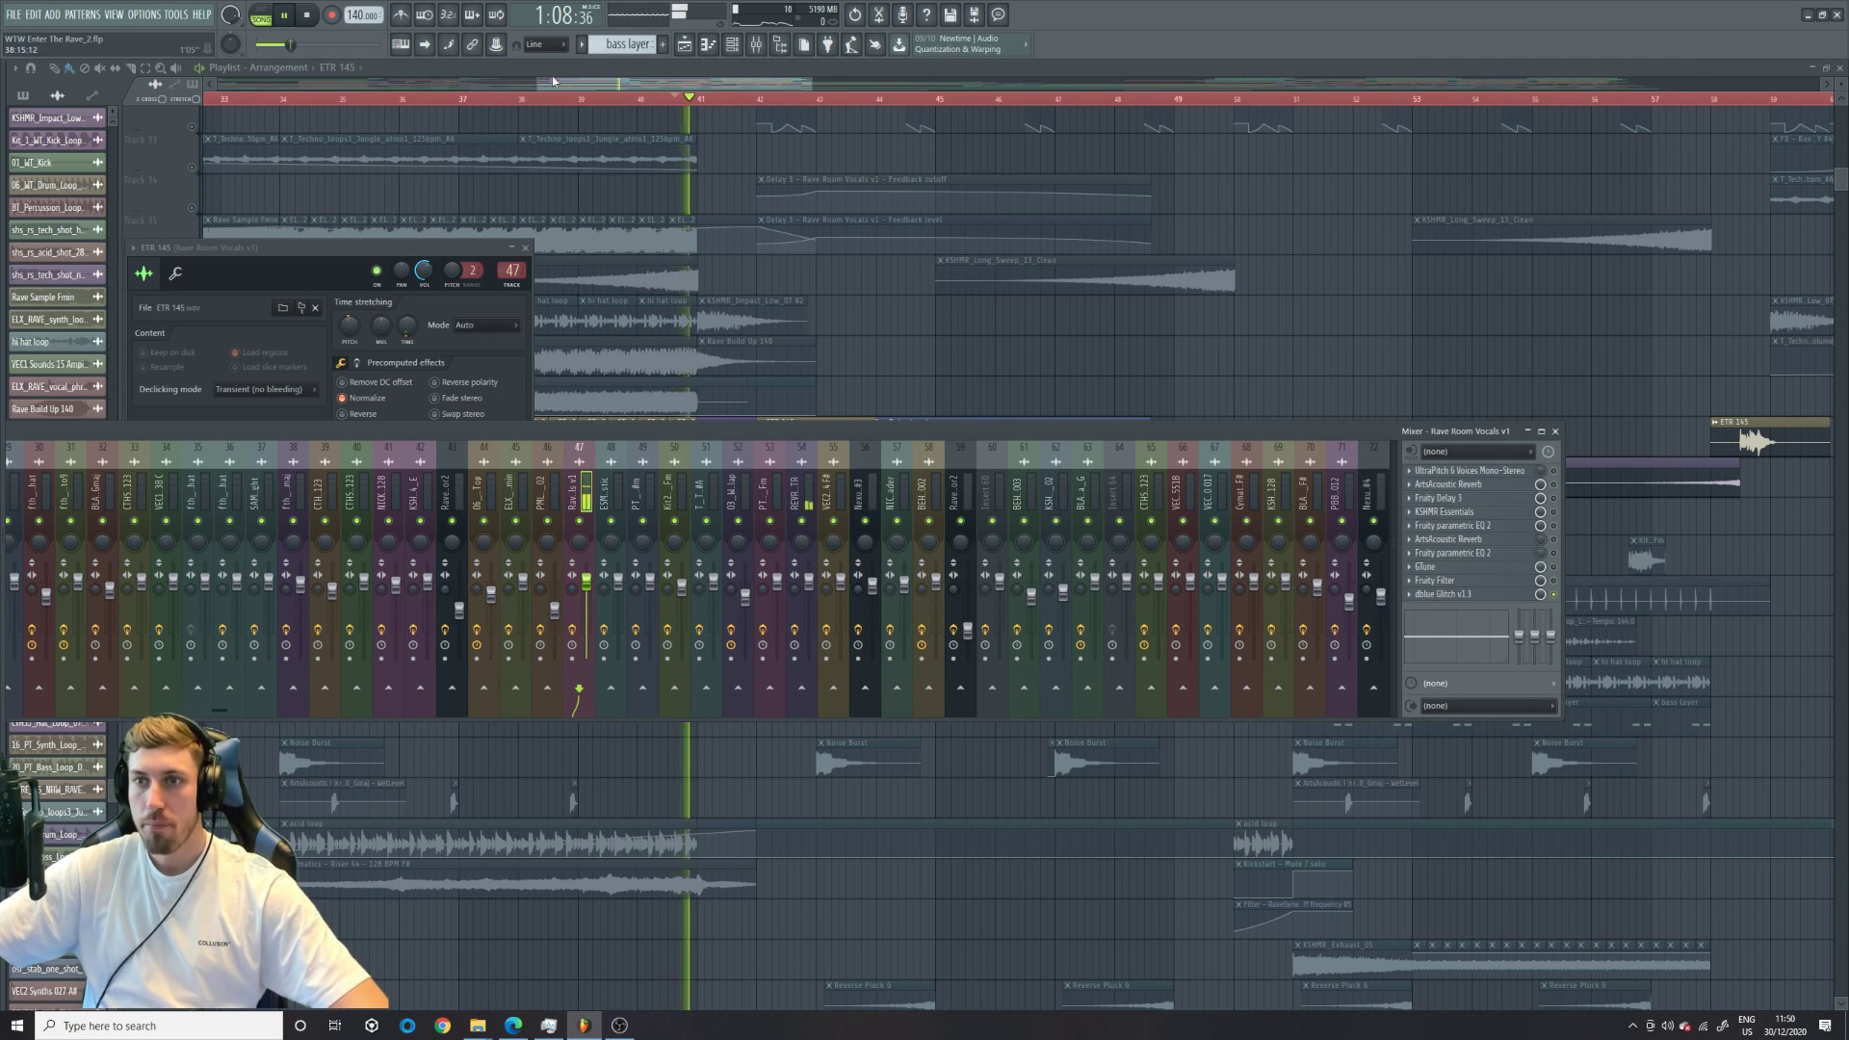
{"action": "left_click", "coordinate": [498, 101]}
{"action": "left_click", "coordinate": [227, 100]}
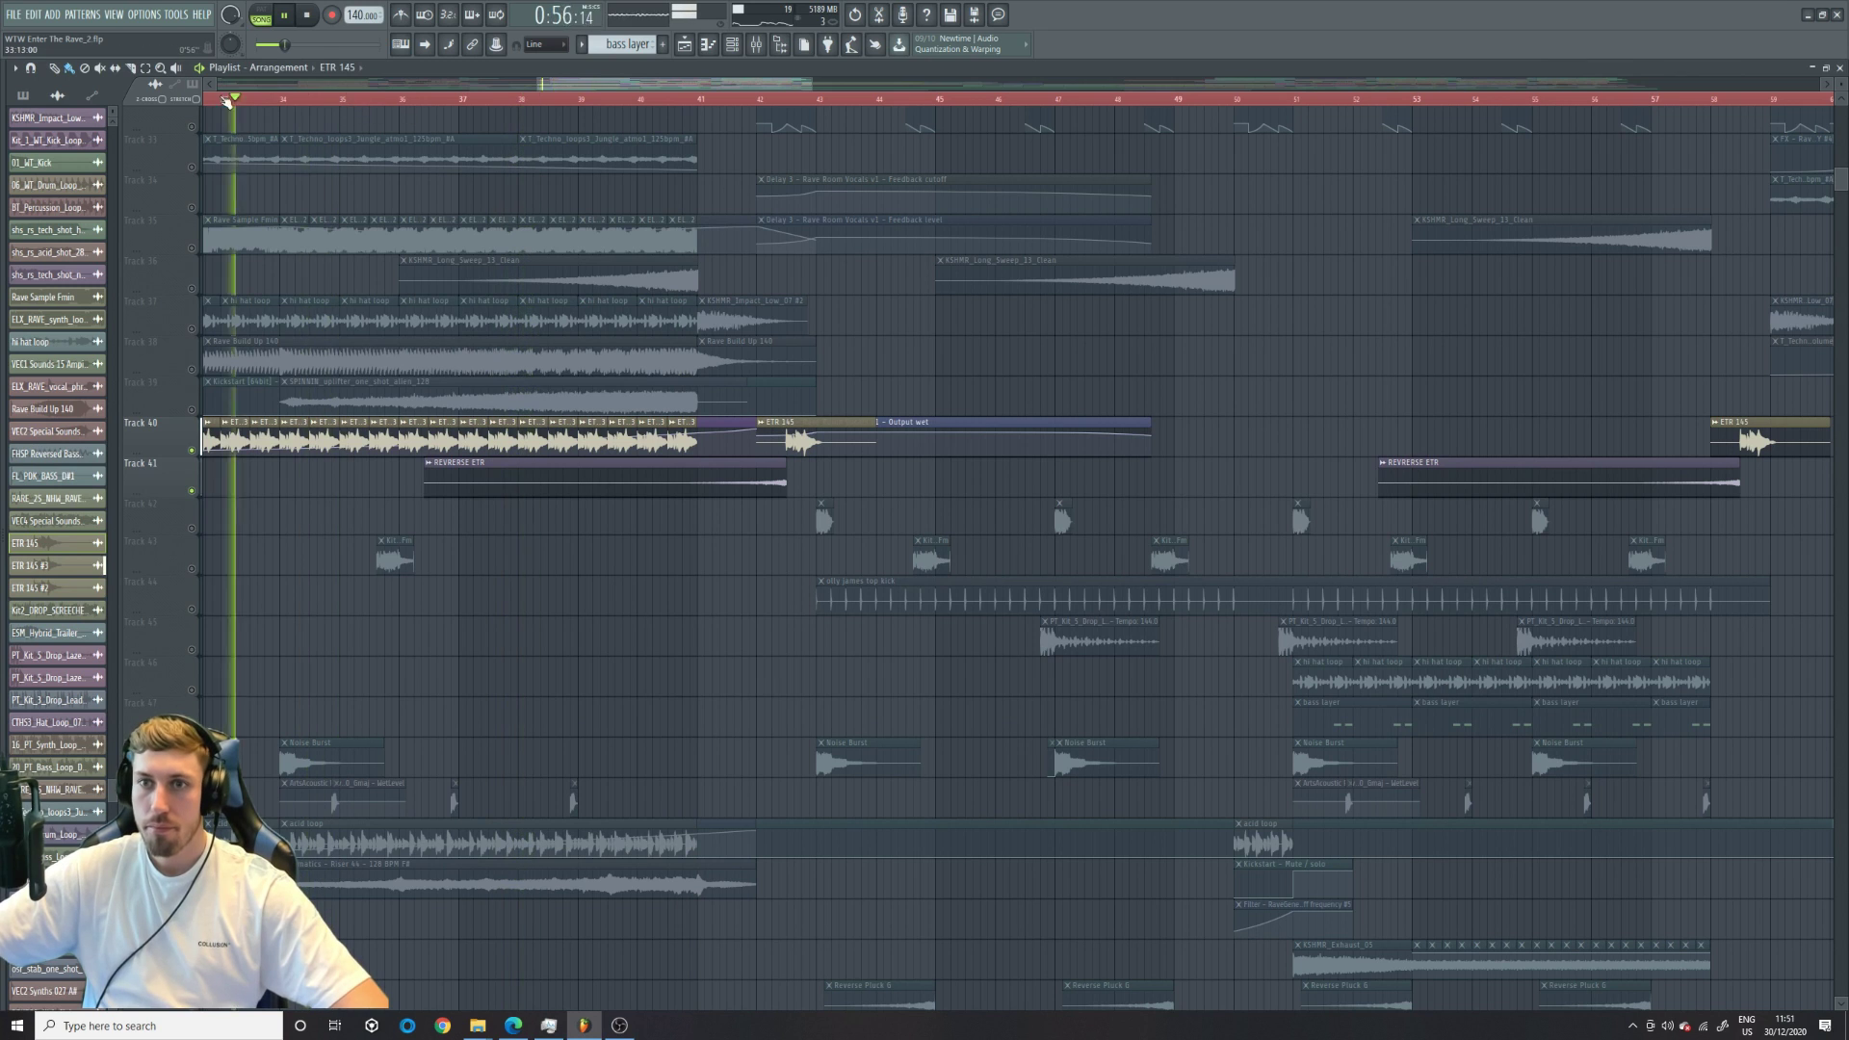
{"action": "left_click", "coordinate": [756, 44]}
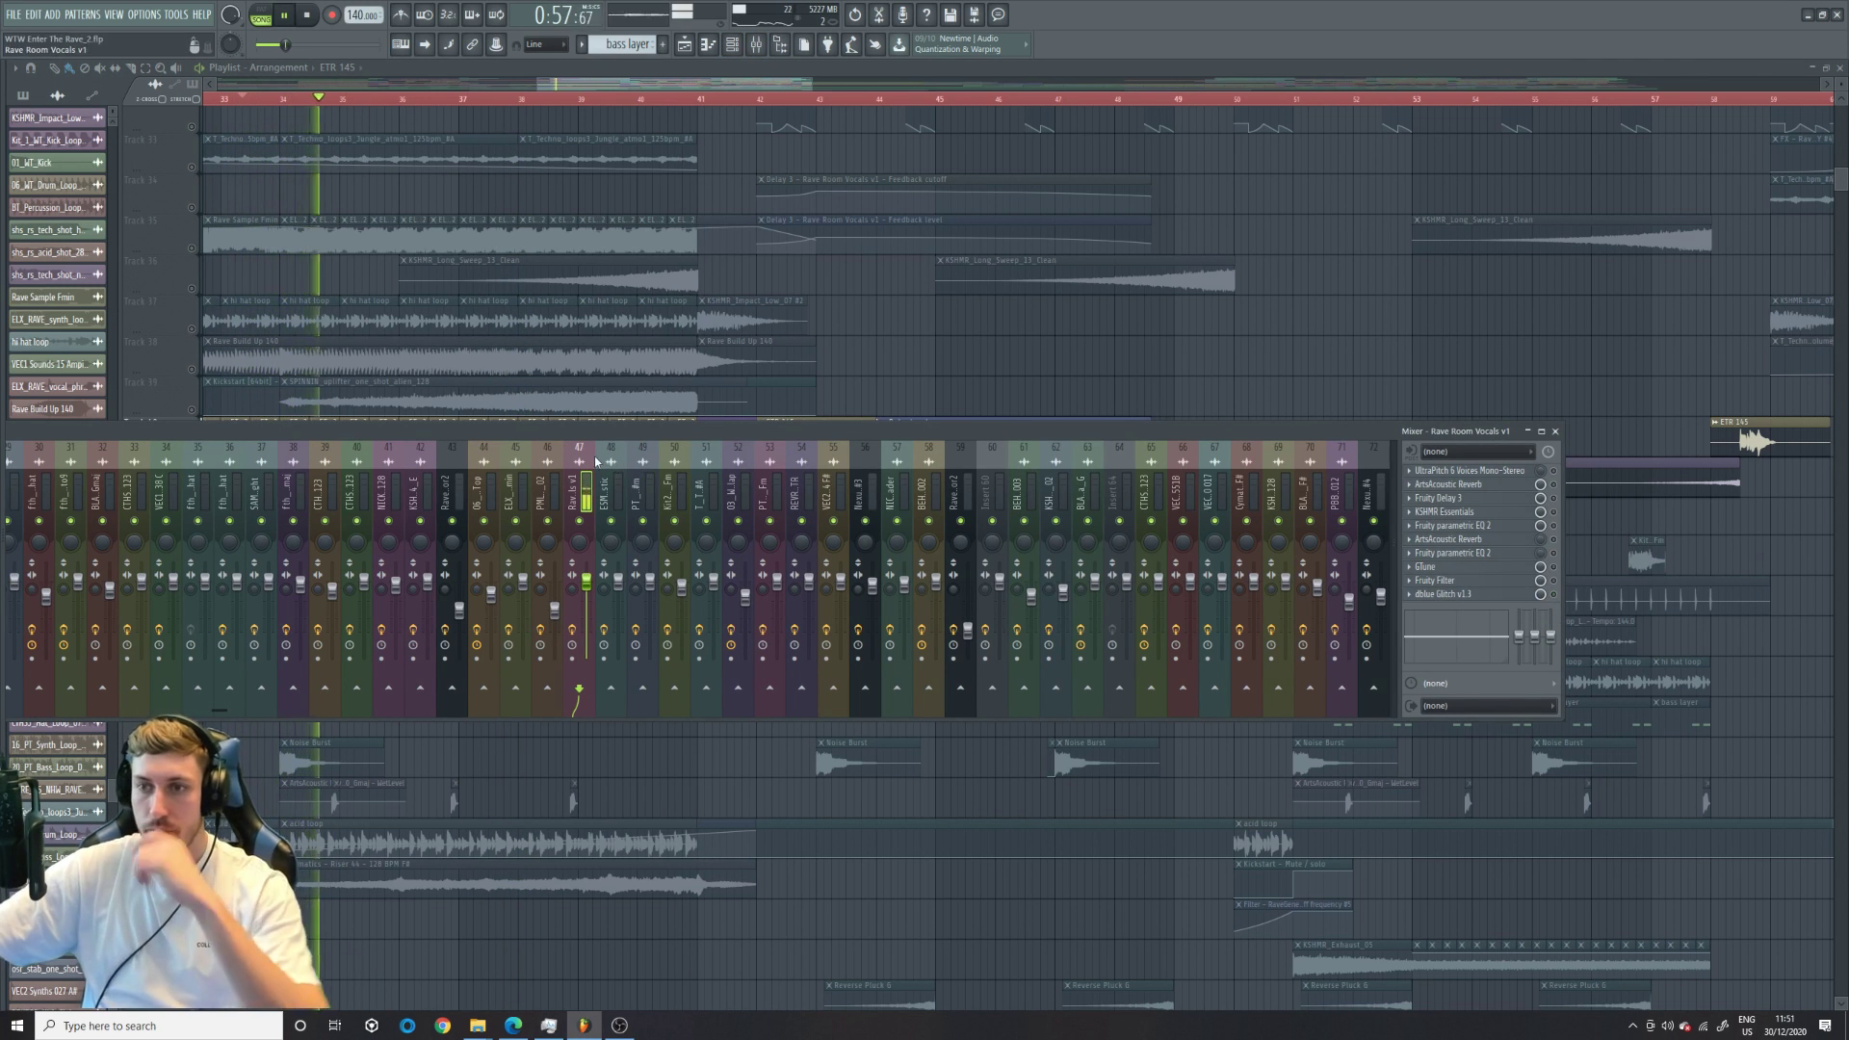
{"action": "double_click", "coordinate": [607, 407]}
{"action": "double_click", "coordinate": [611, 433]}
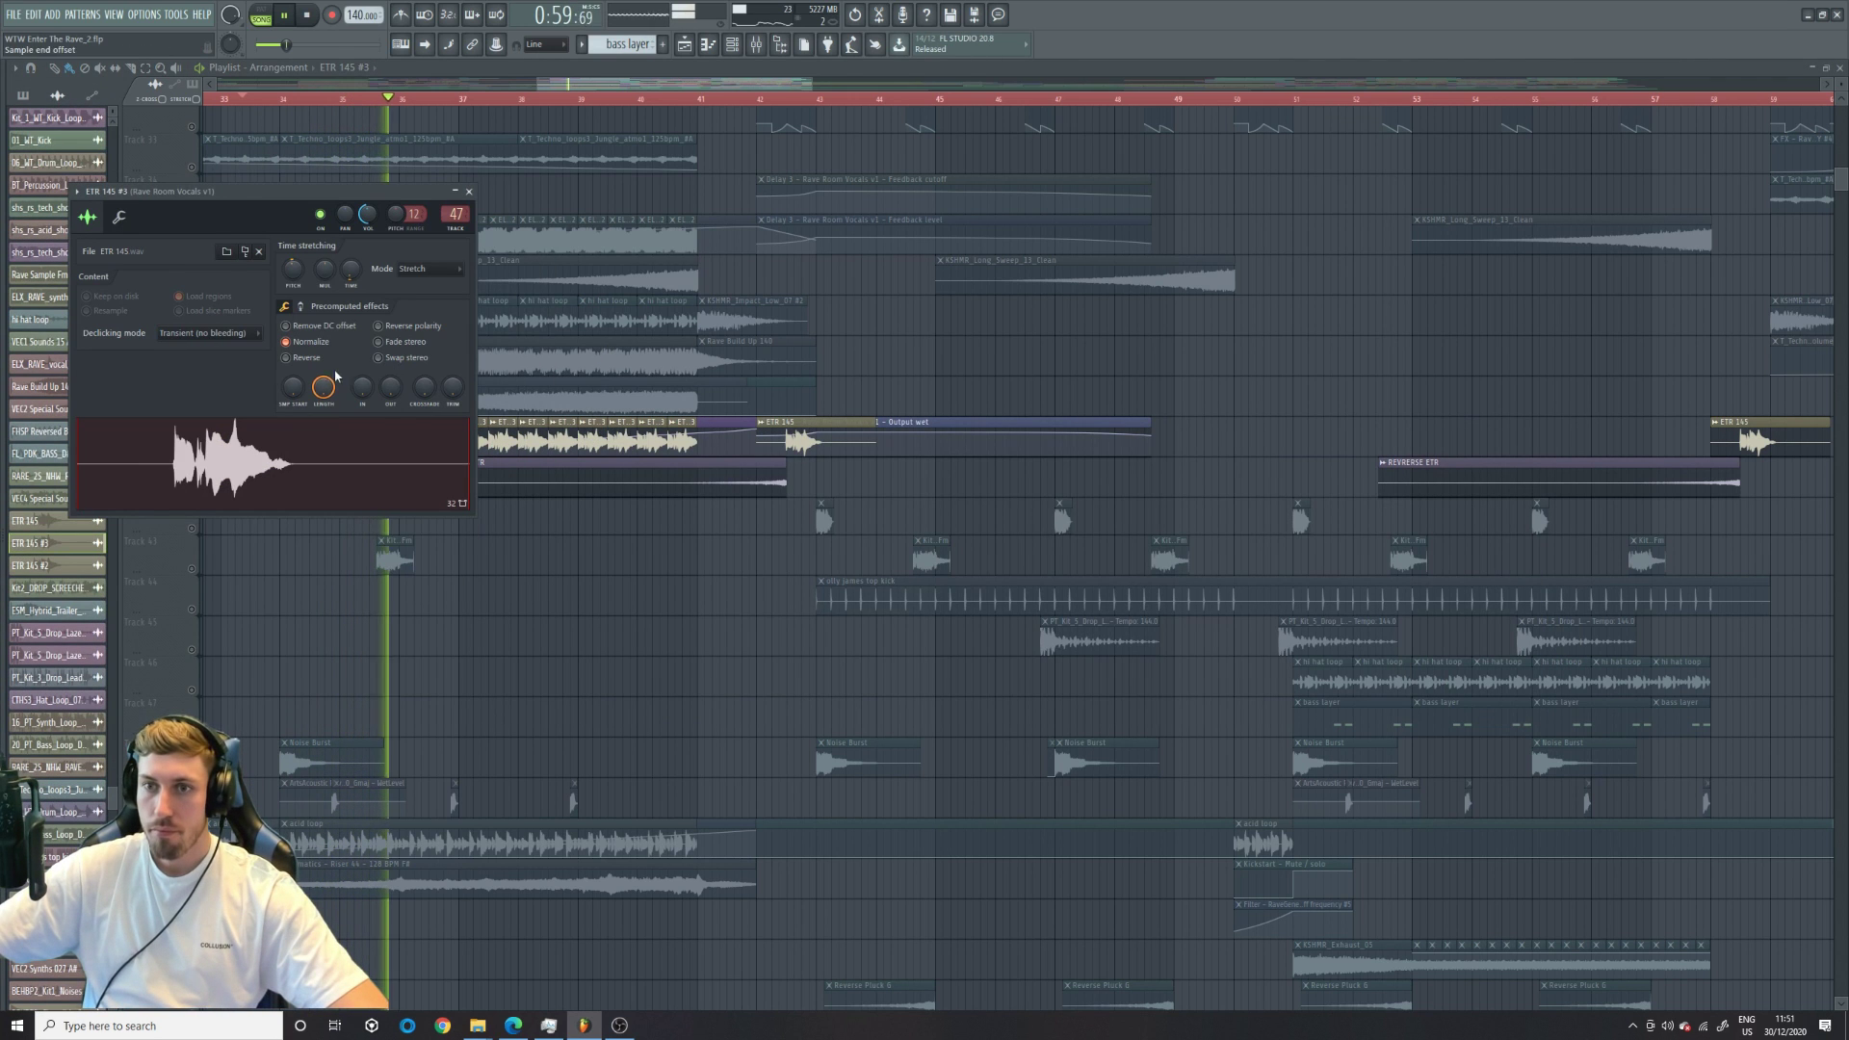
{"action": "key", "text": "space"}
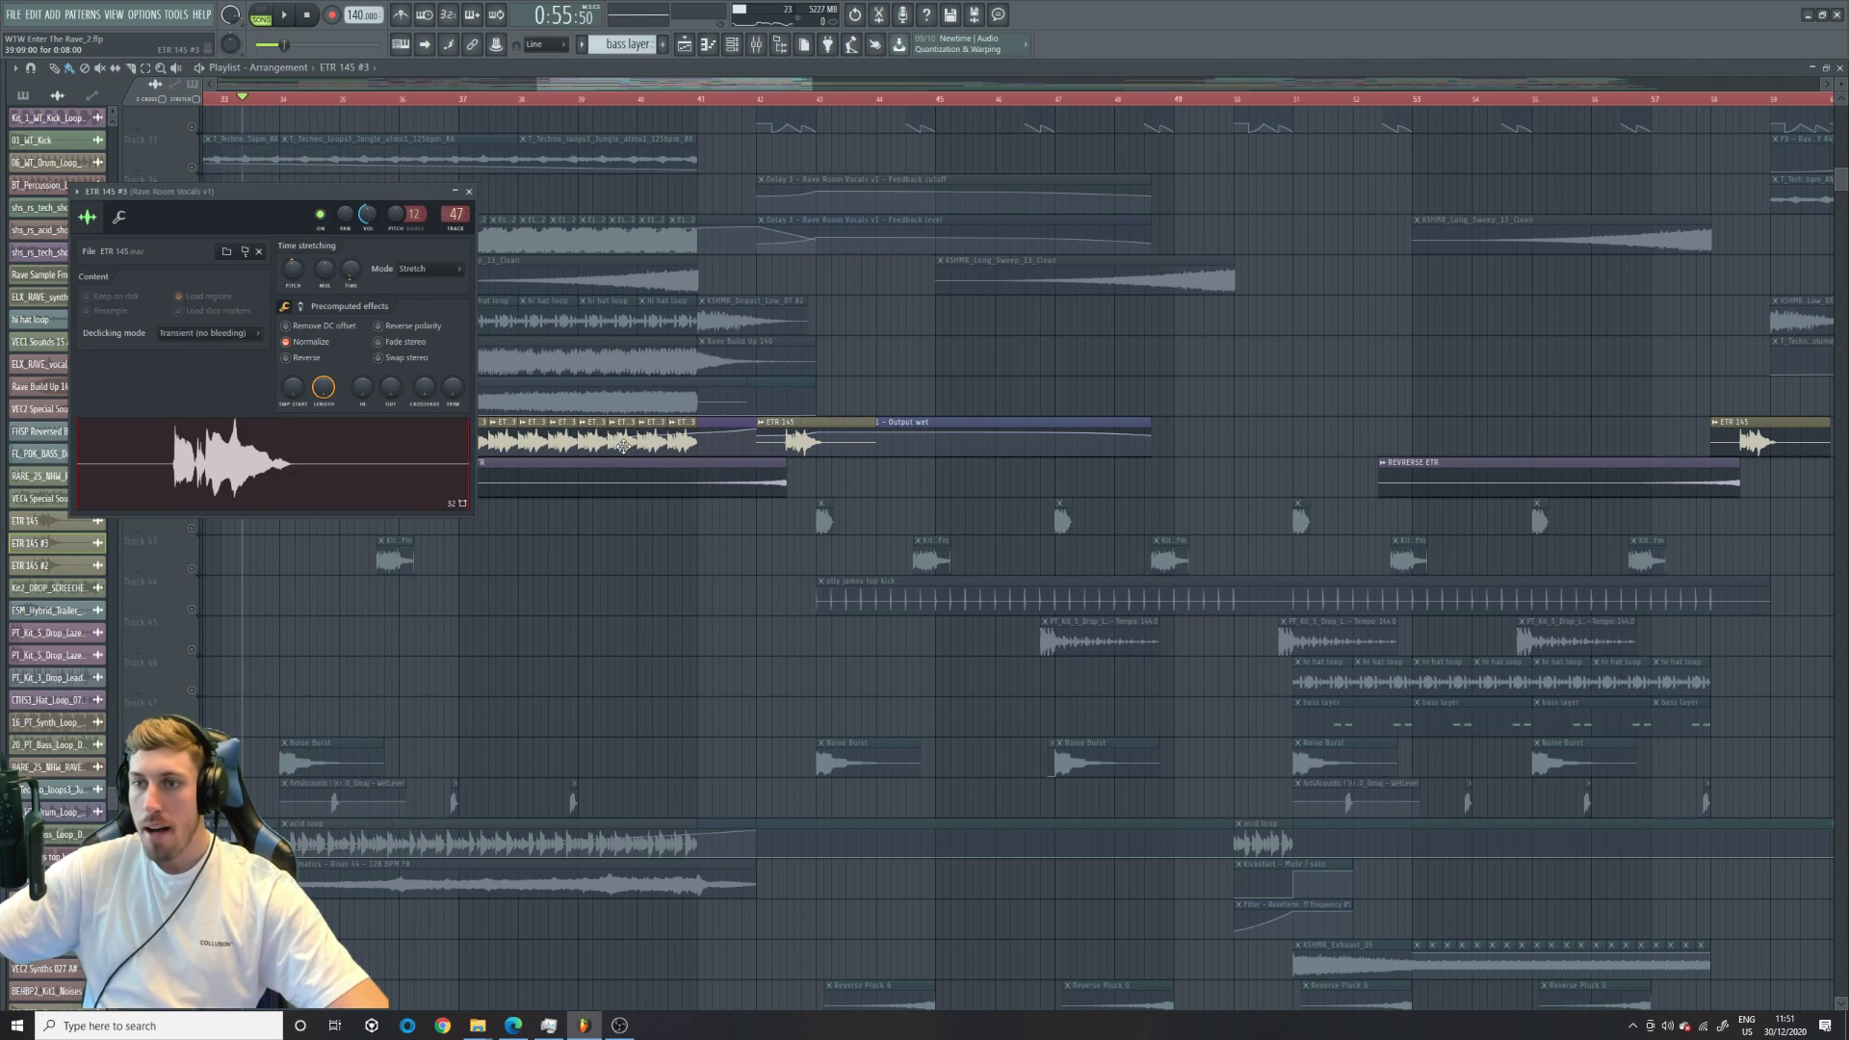
- Open ArtsAcoustic Reverb in the Rave Room Vocals insert's effect chain, toggle it, and audition the vocals from bar 33
{"action": "left_click", "coordinate": [758, 46]}
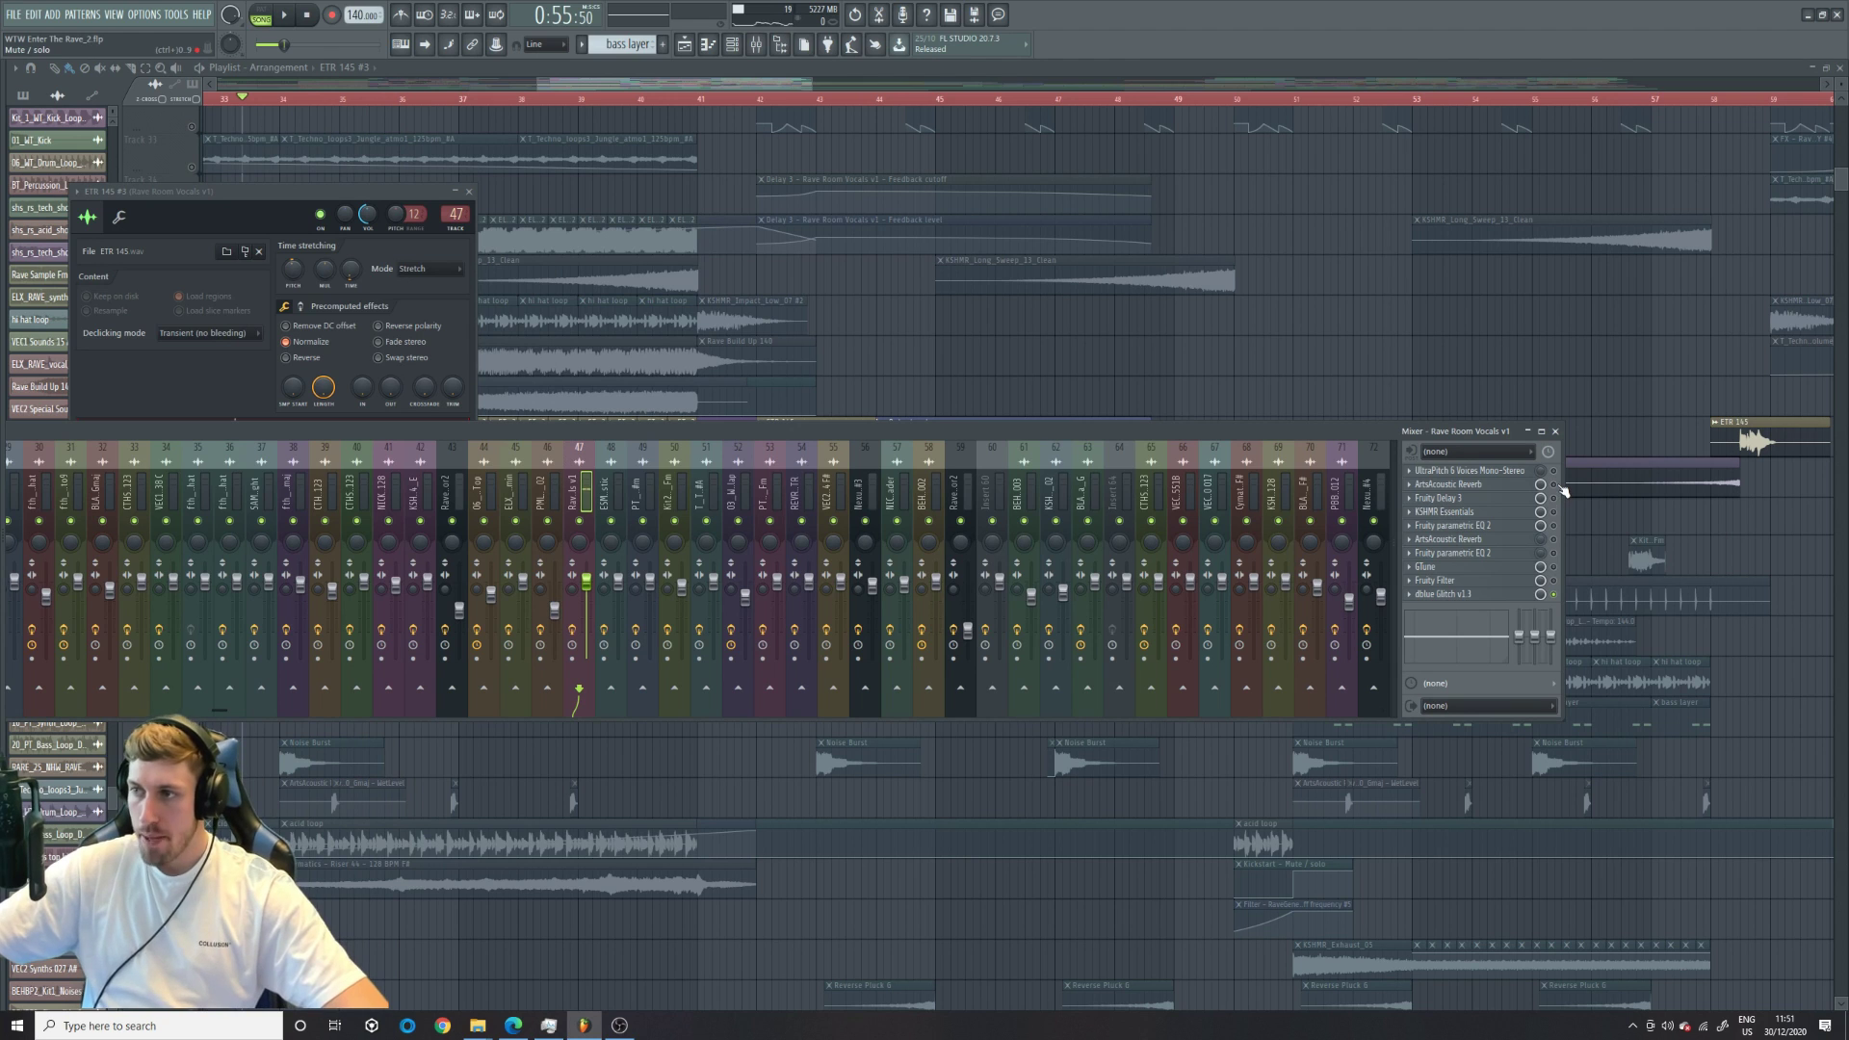
{"action": "left_click", "coordinate": [1502, 486]}
{"action": "key", "text": "space"}
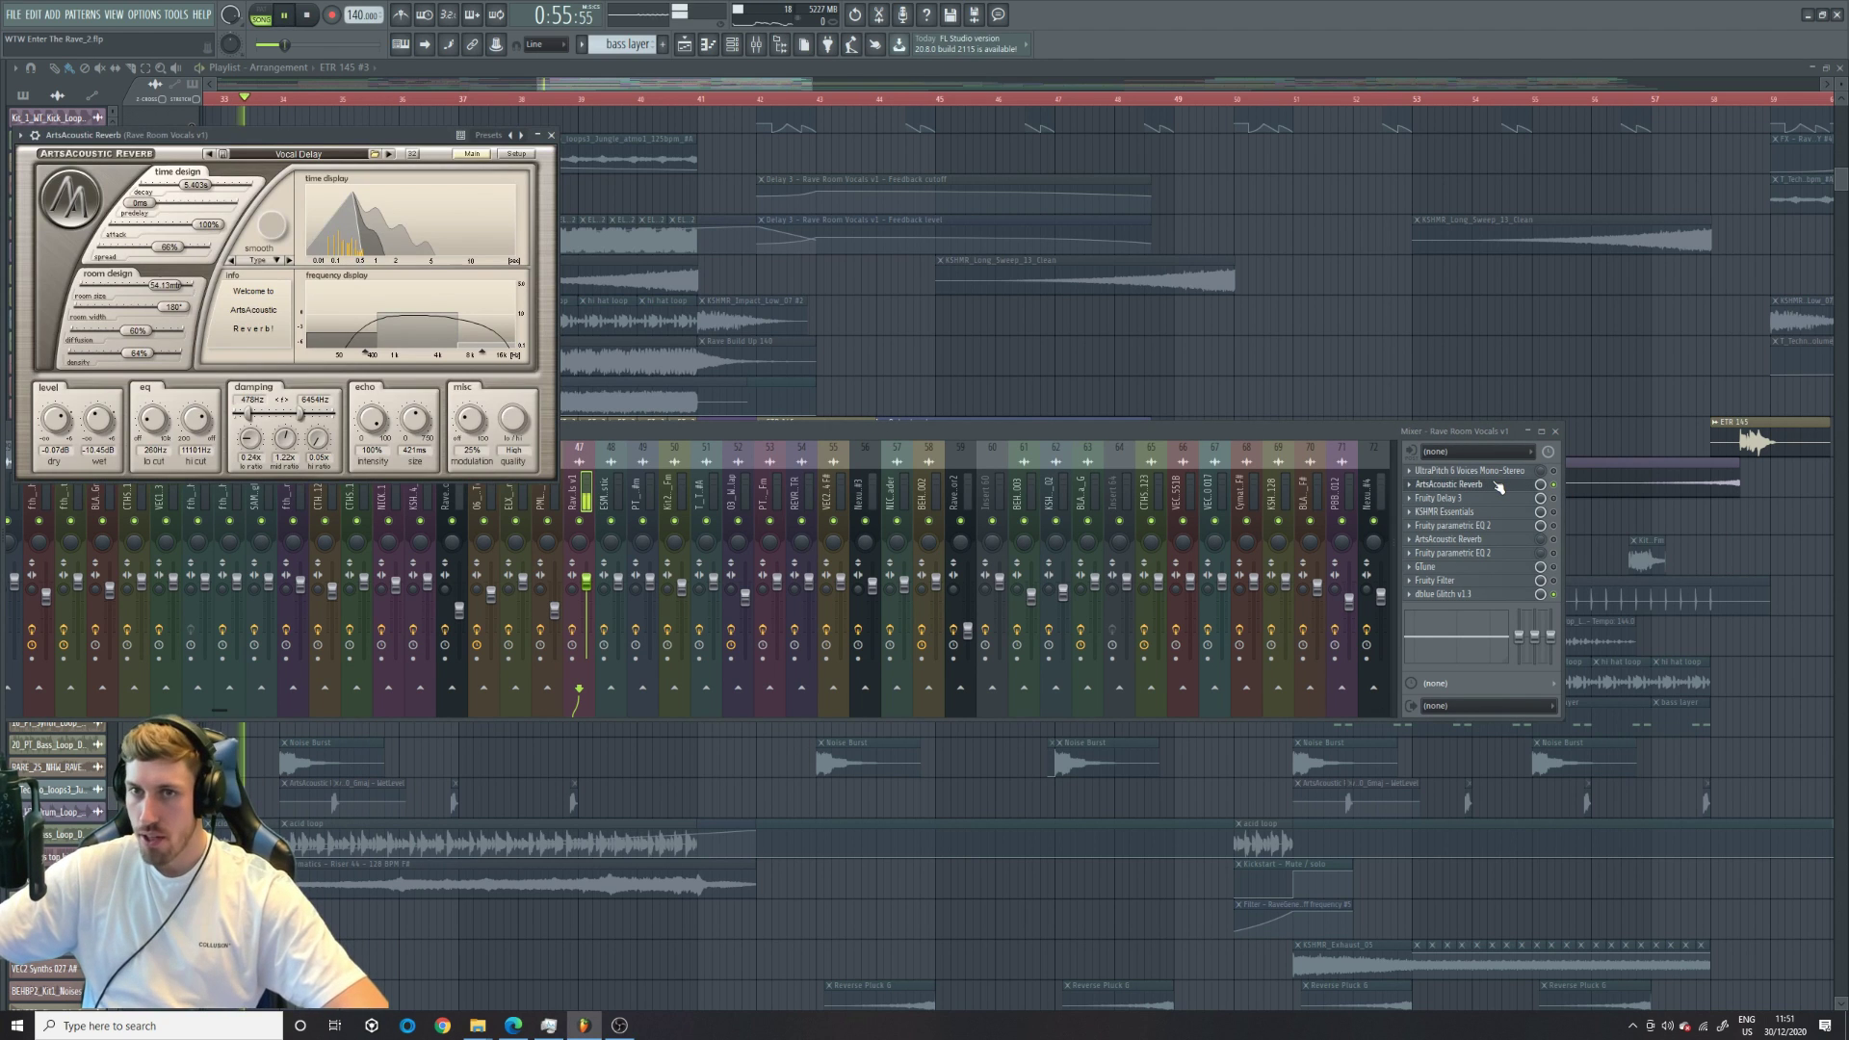
{"action": "left_click", "coordinate": [1554, 486]}
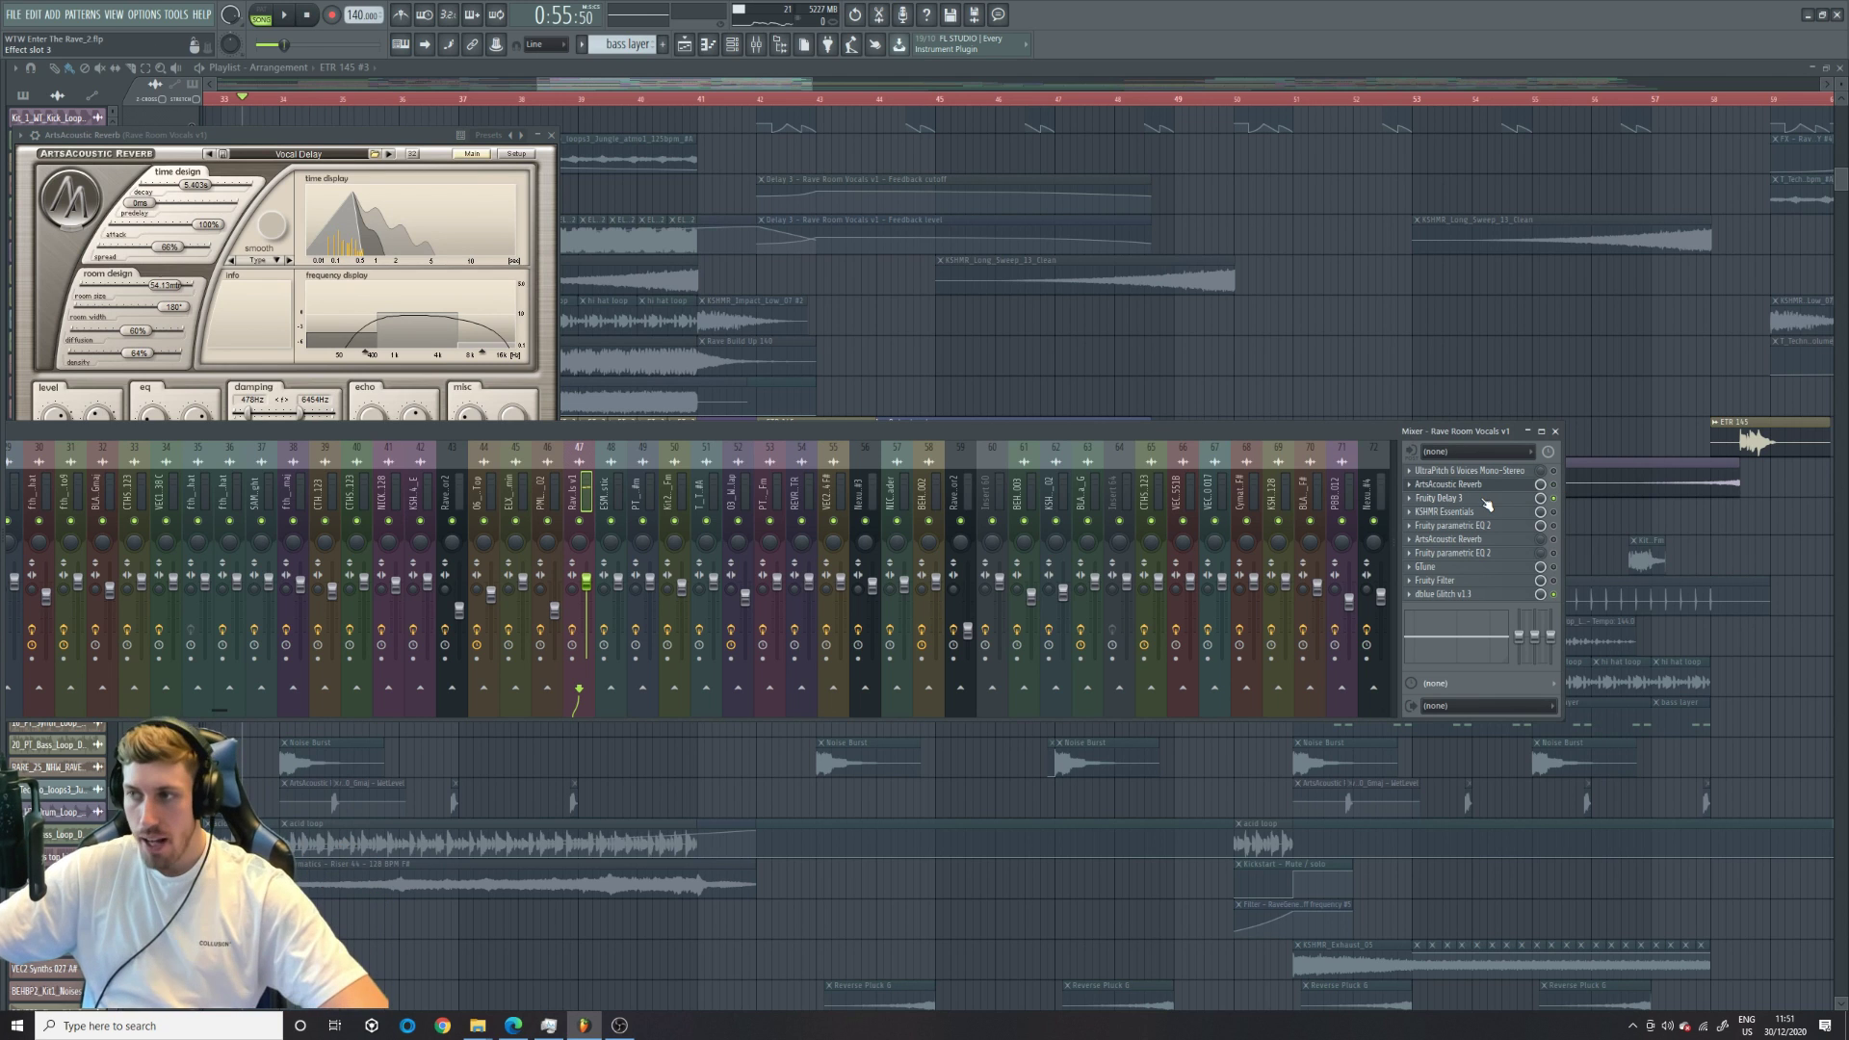
{"action": "key", "text": "space"}
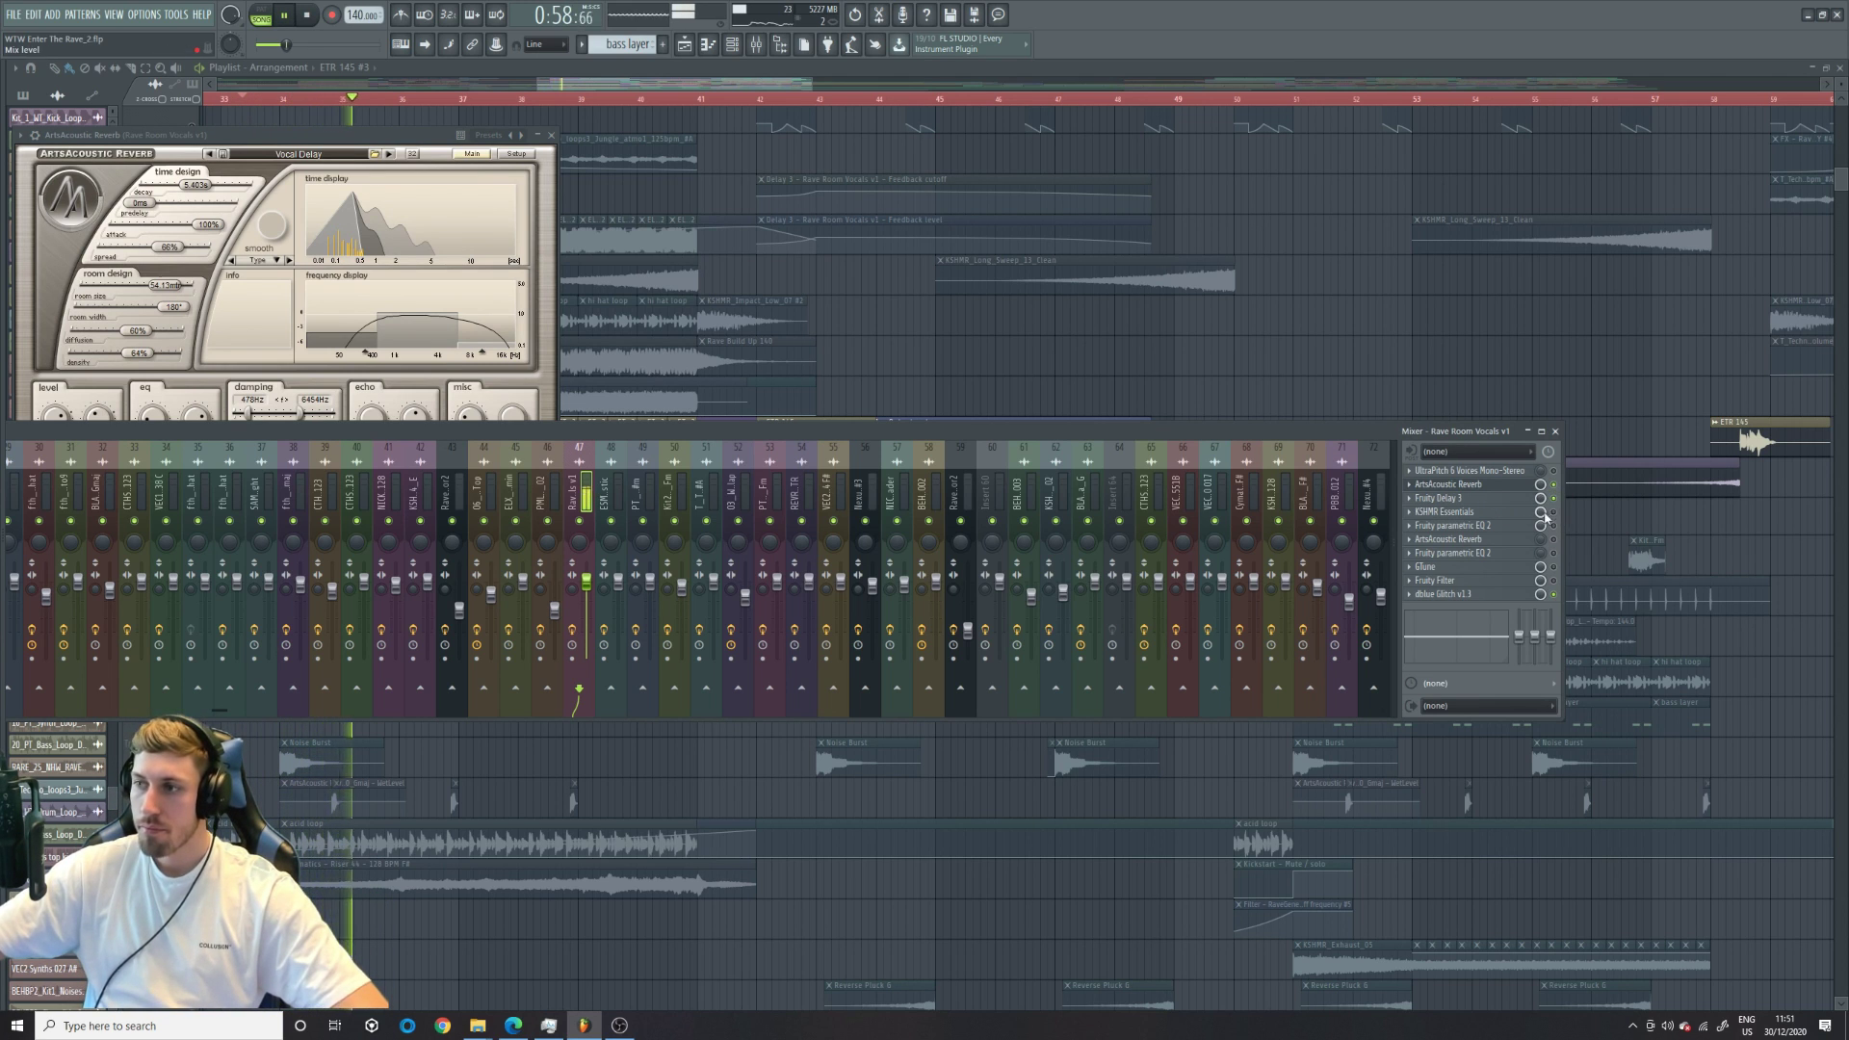
{"action": "key", "text": "space"}
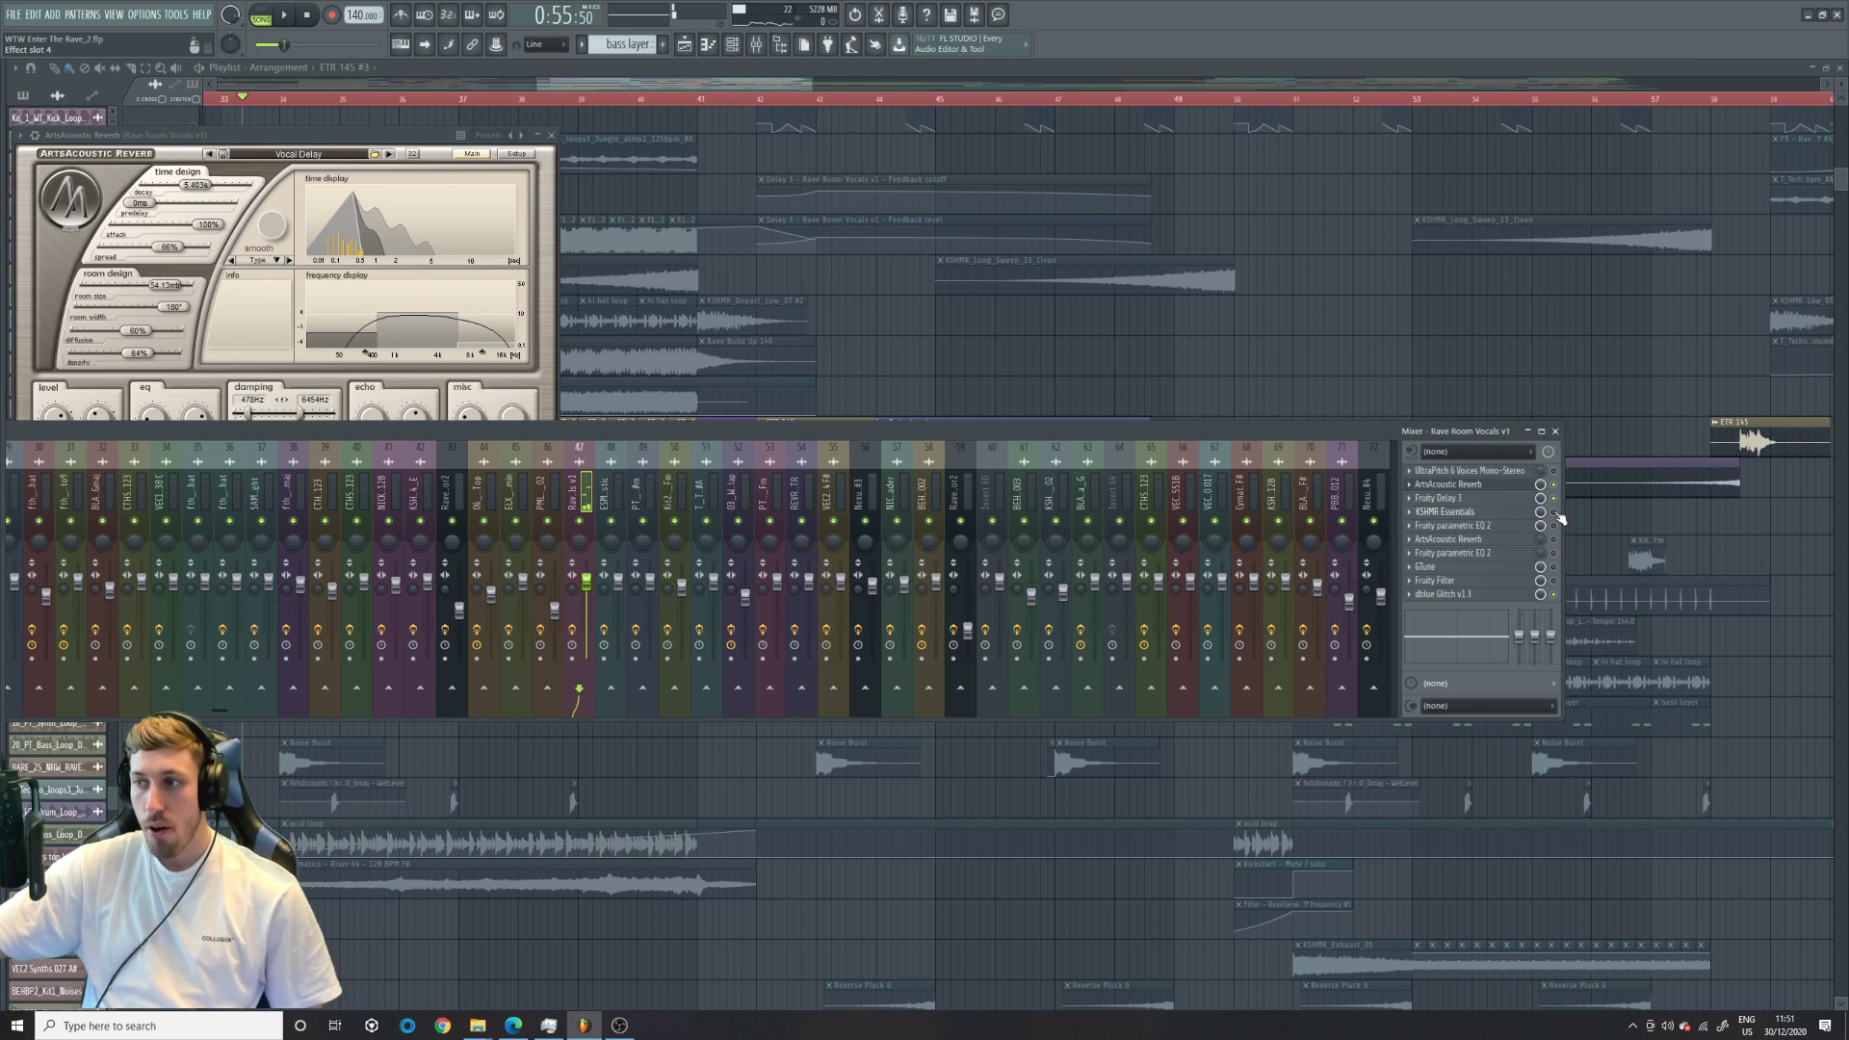
- Open KSHMR Essentials on the vocal insert and toggle it to compare the vocals with and without it during playback
{"action": "left_click", "coordinate": [1557, 515]}
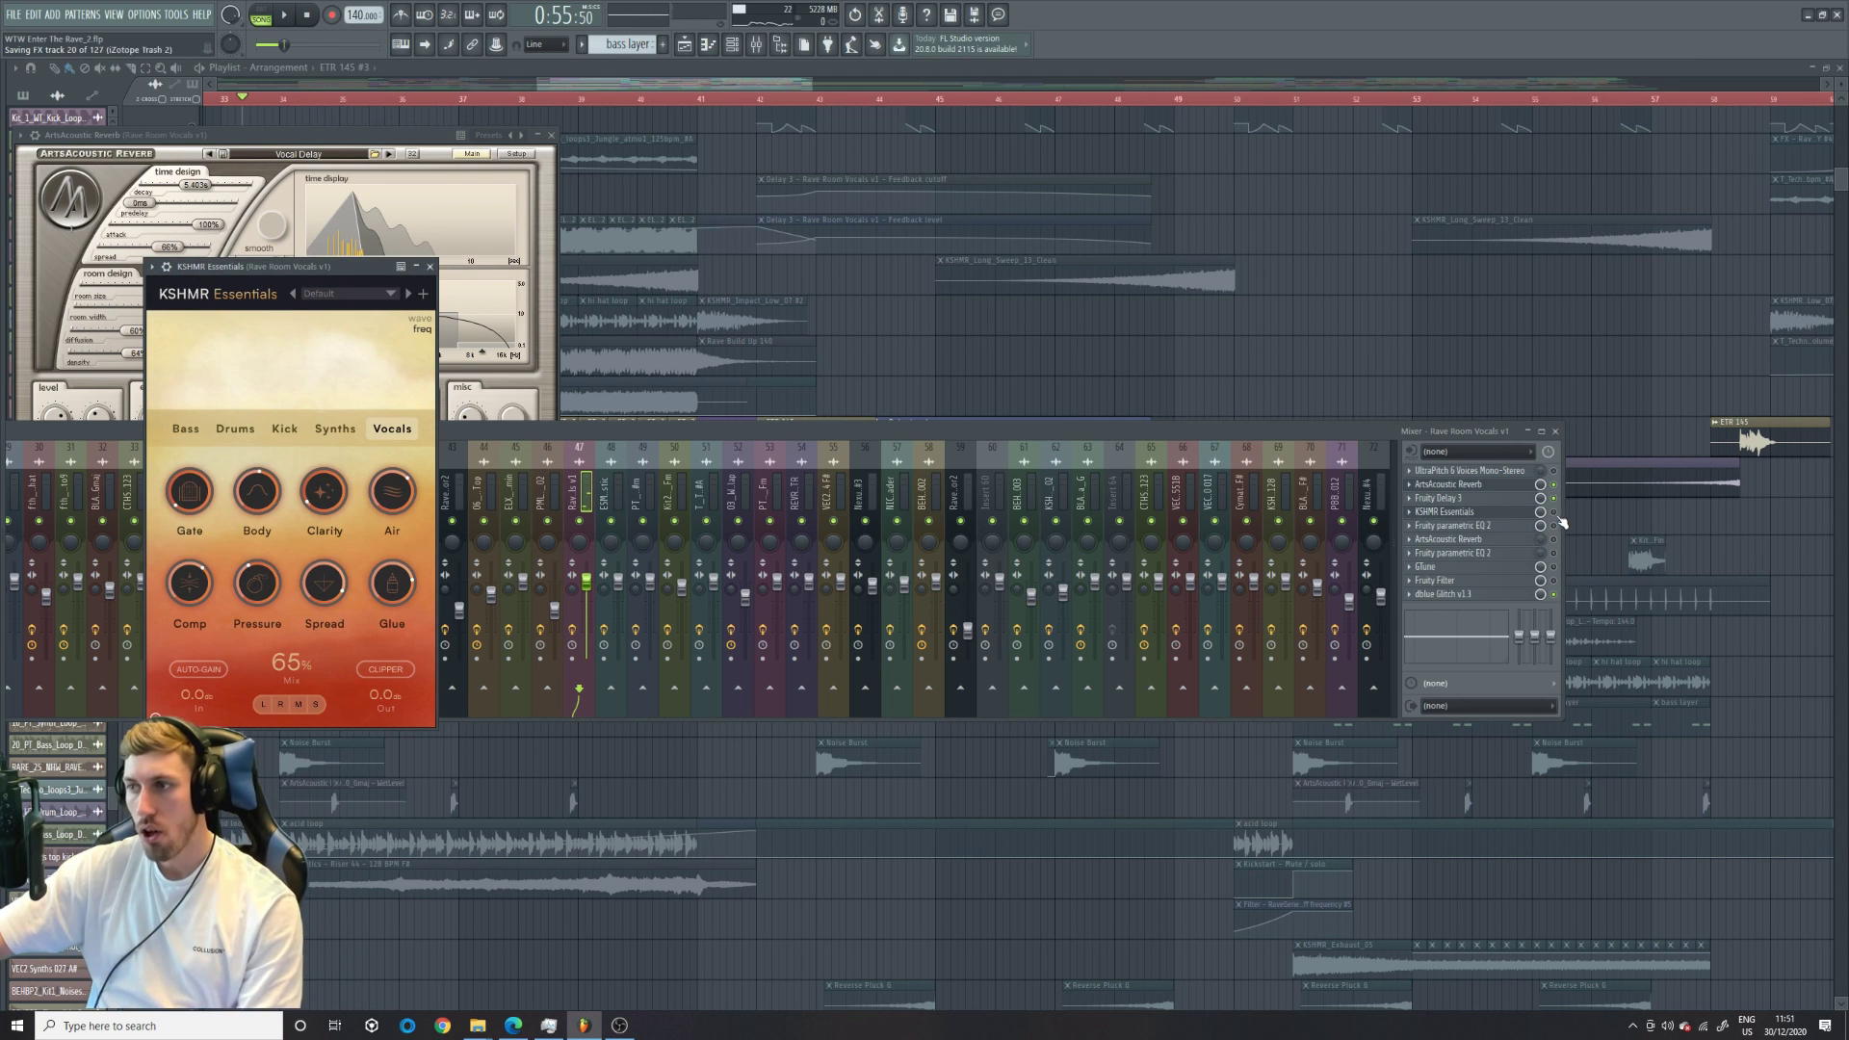
{"action": "left_click", "coordinate": [1555, 512]}
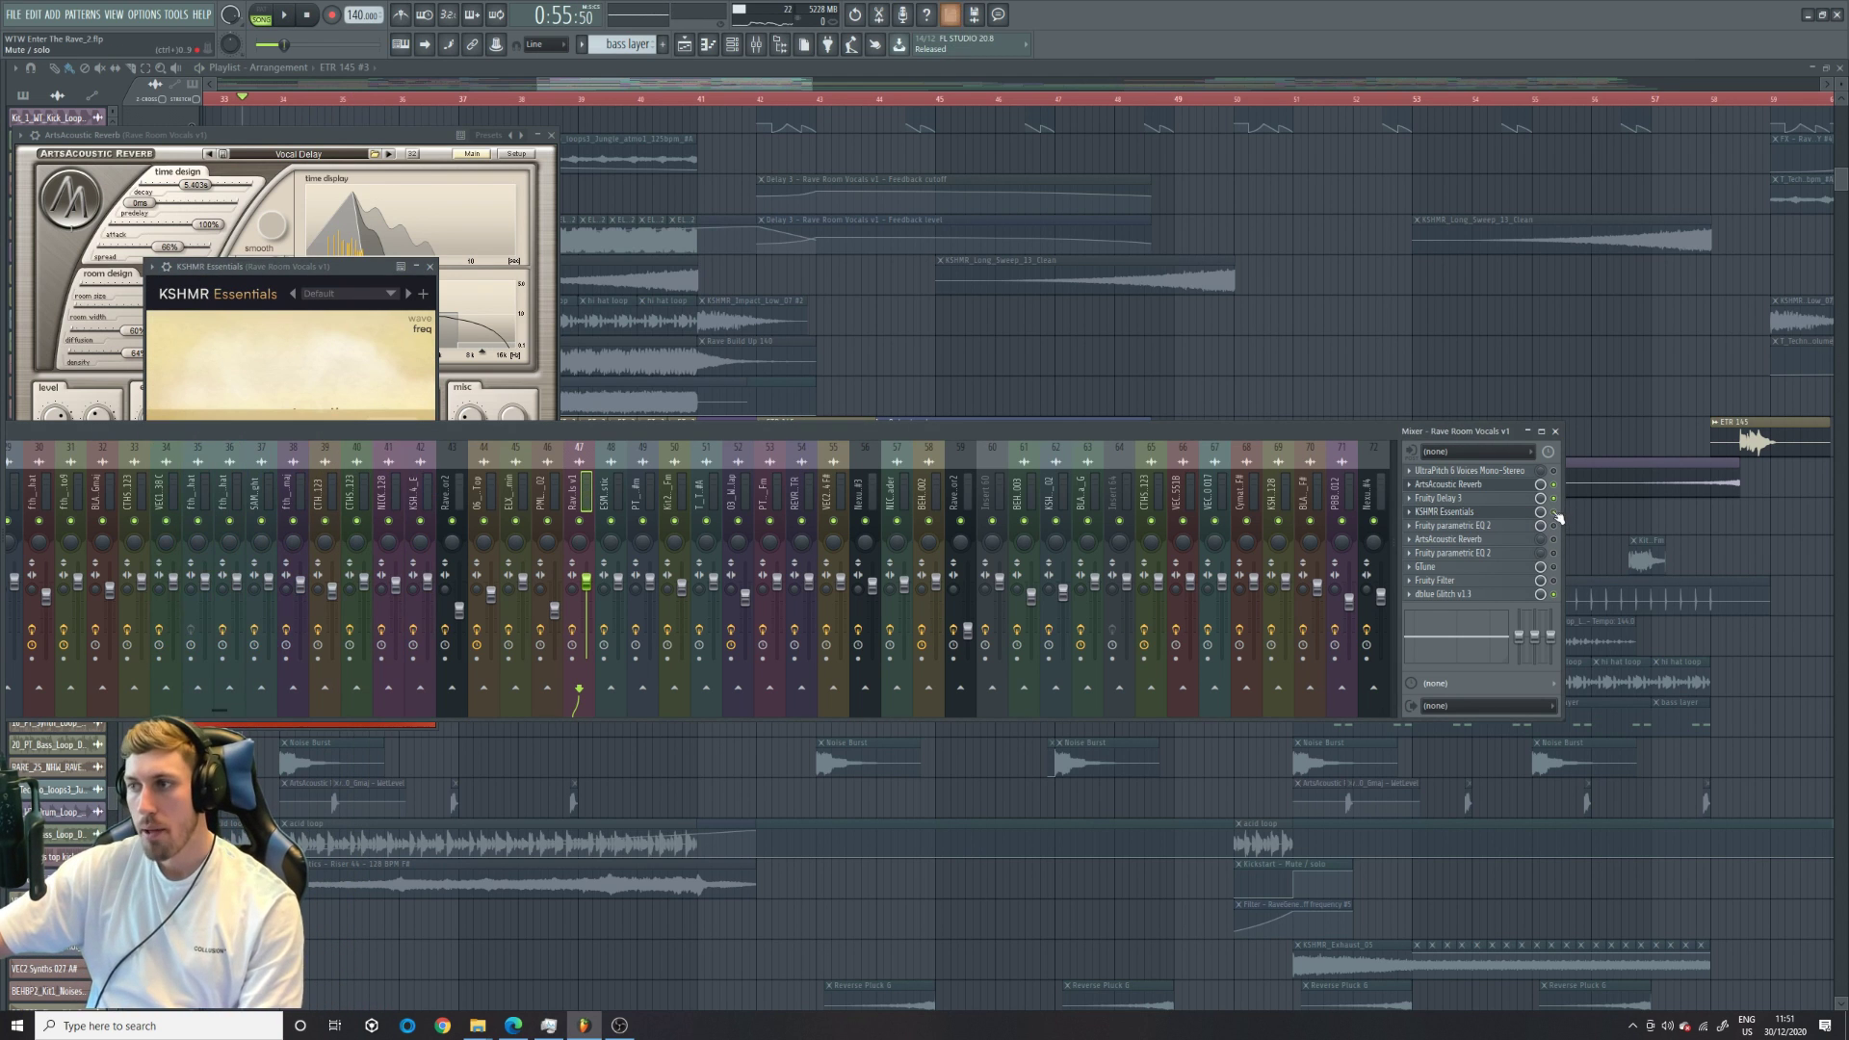
{"action": "left_click", "coordinate": [312, 277]}
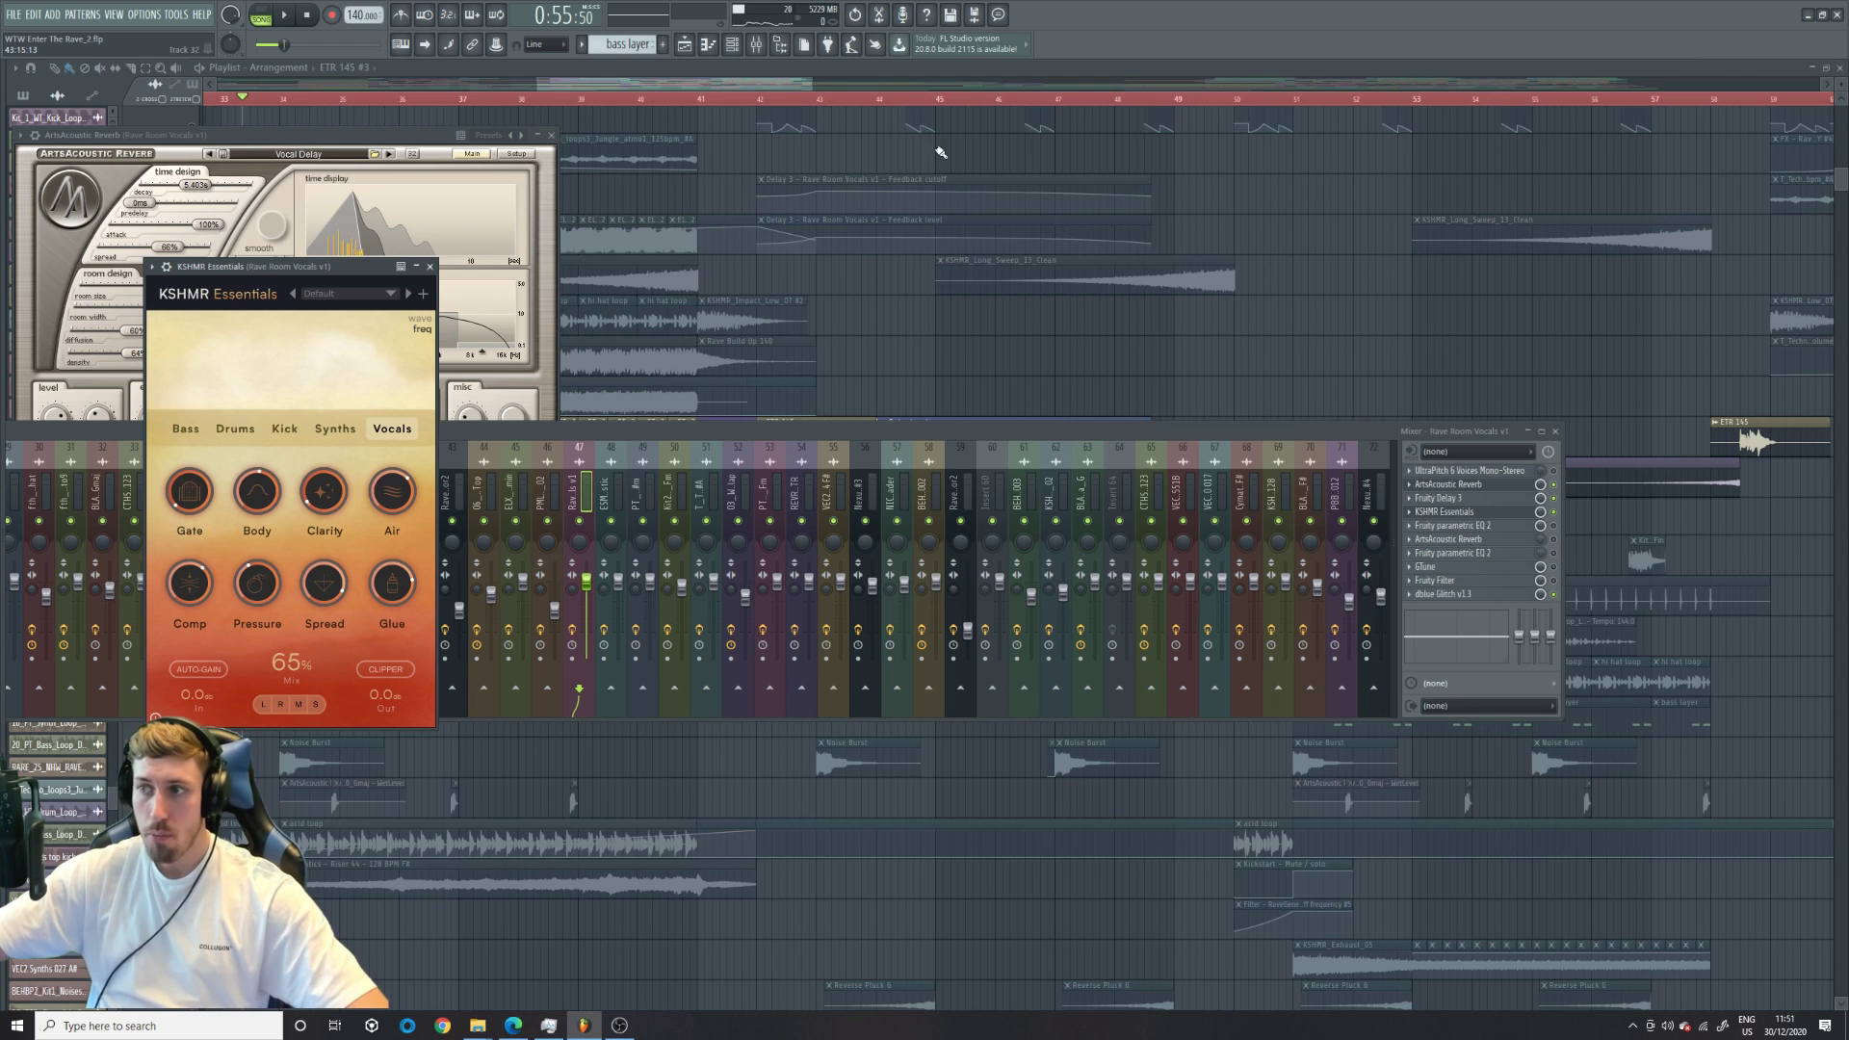
{"action": "key", "text": "space"}
{"action": "left_click", "coordinate": [1555, 513]}
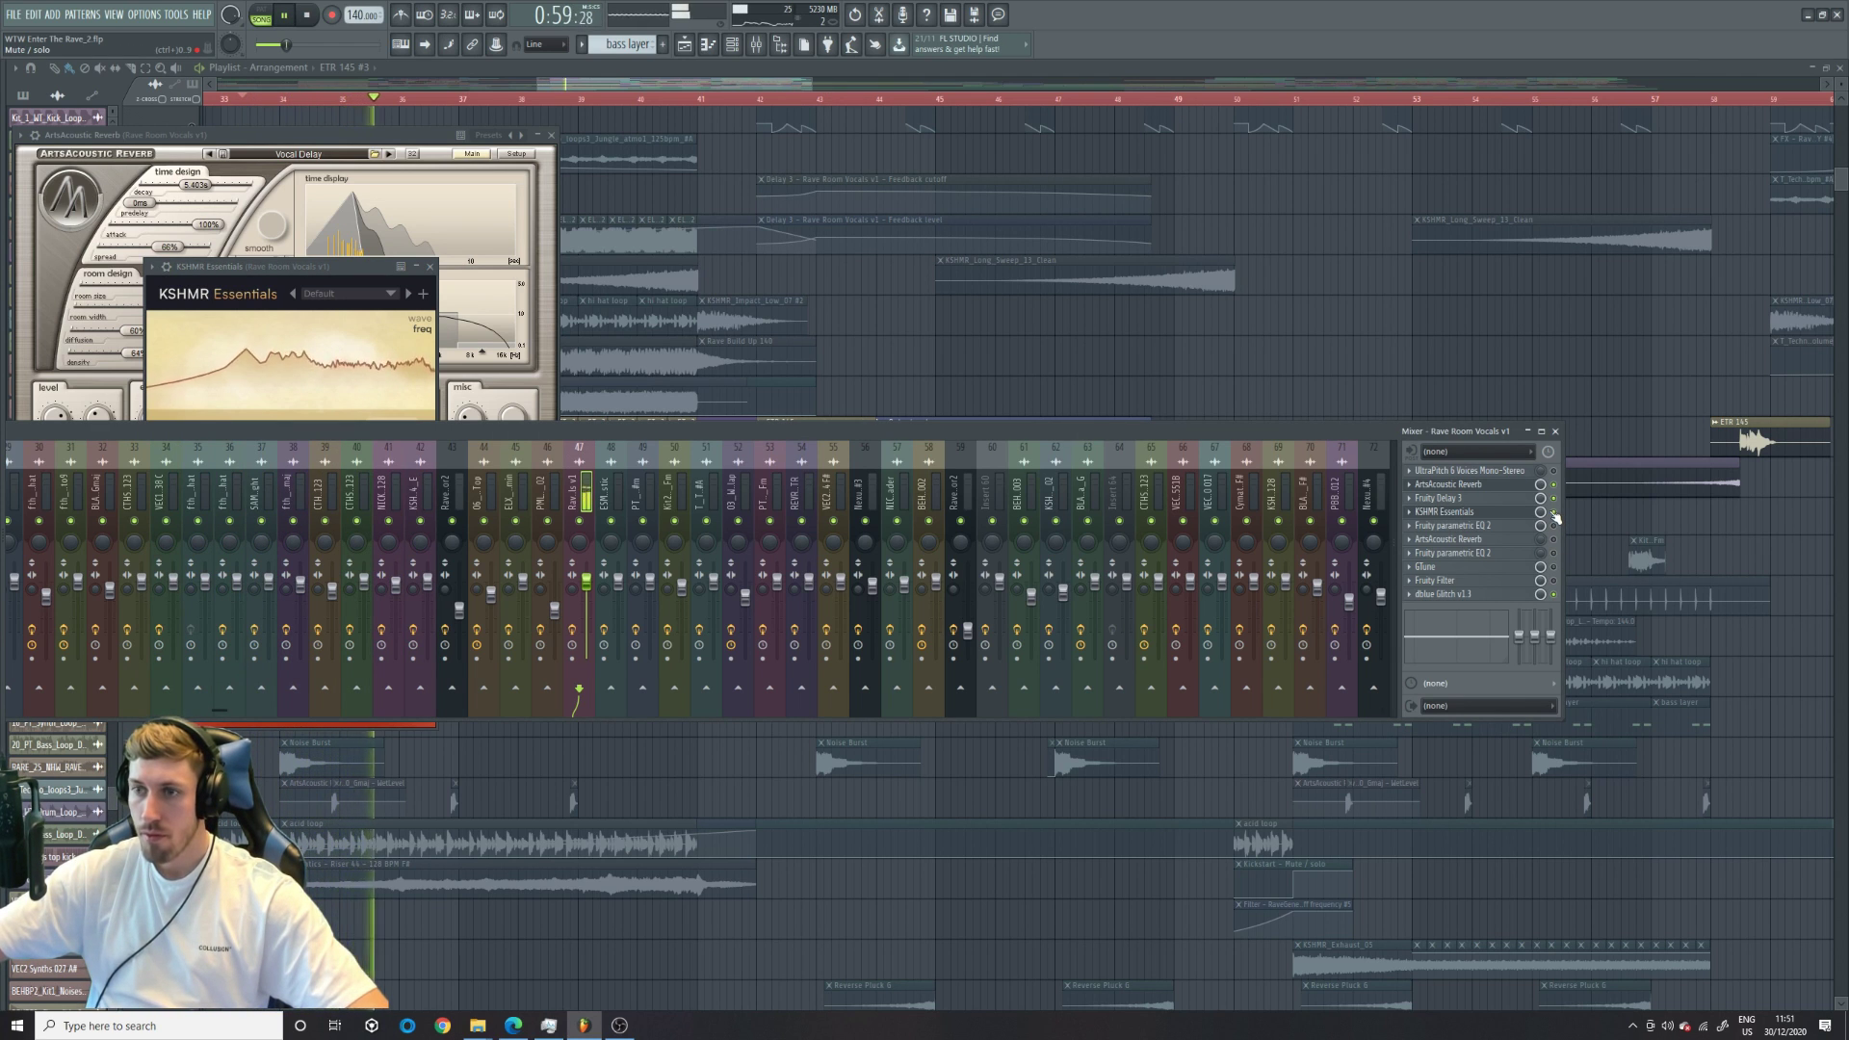
{"action": "key", "text": "space"}
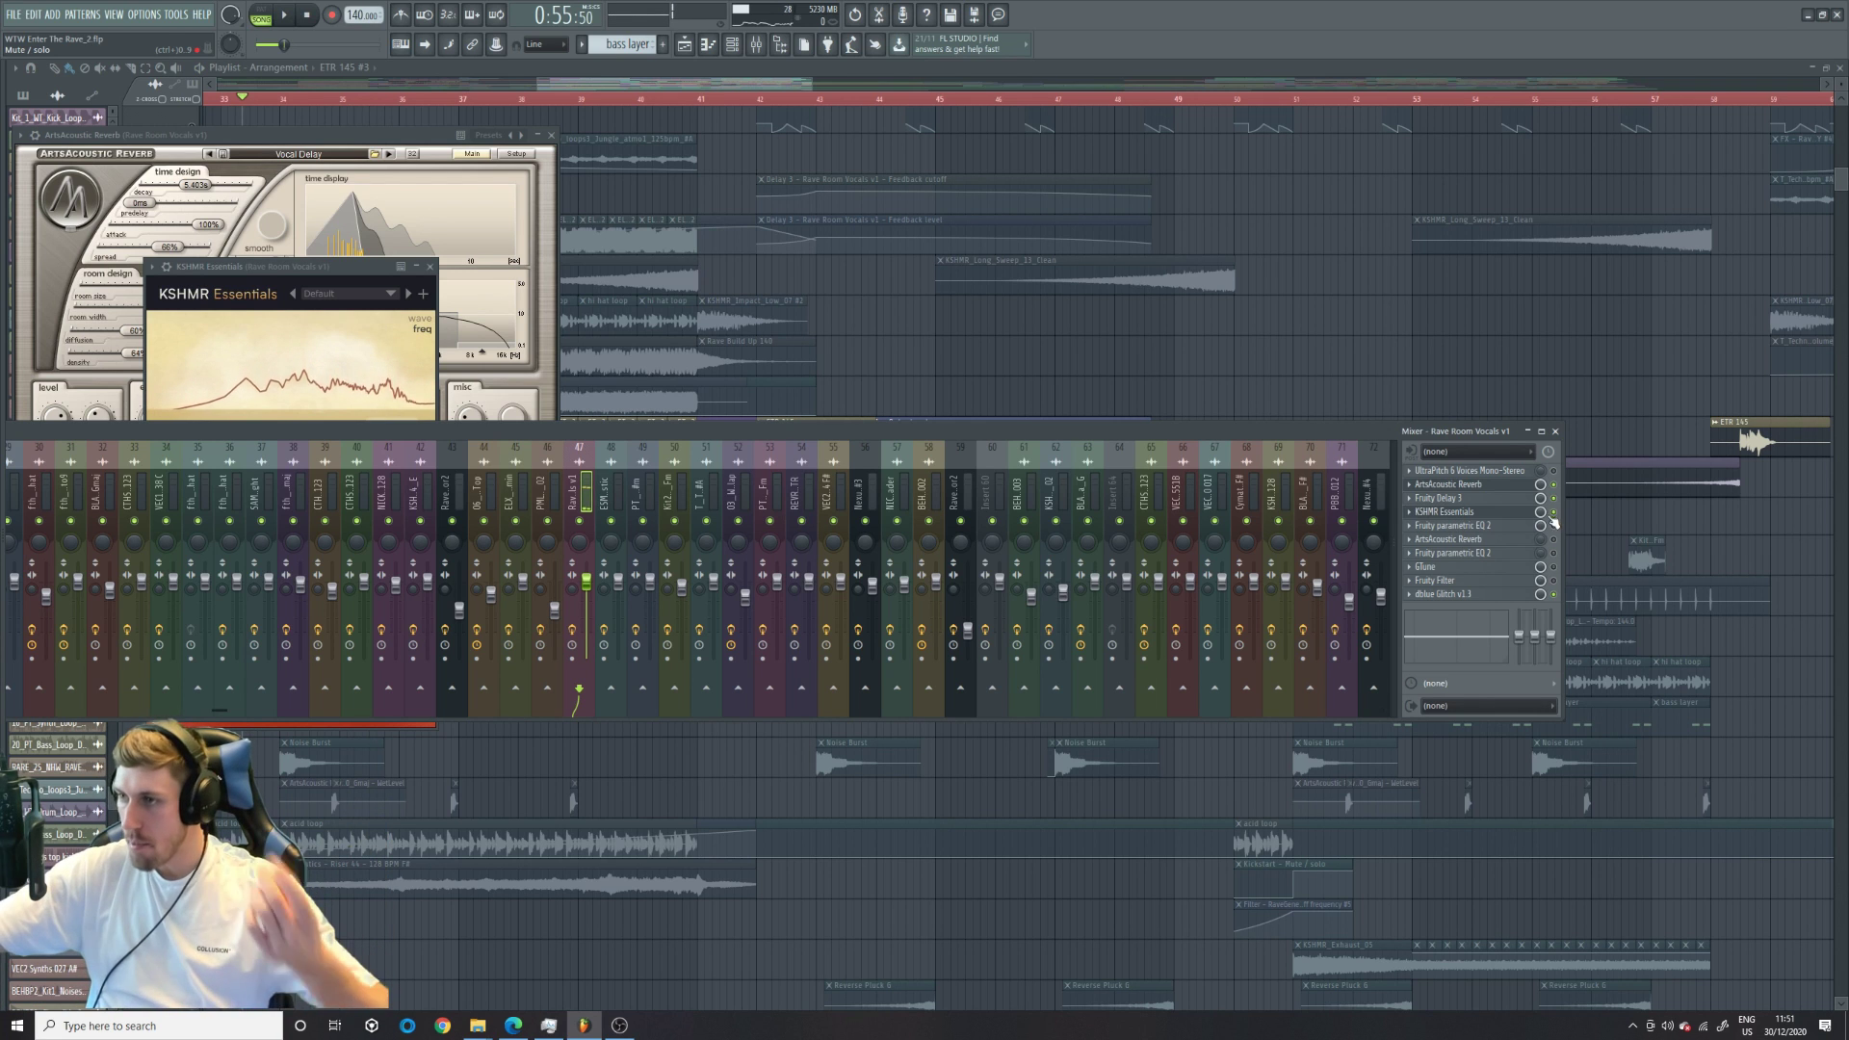
- Open the vocal insert's first Fruity Parametric EQ 2, Fruity Filter and GTune to inspect their settings
{"action": "left_click", "coordinate": [1508, 528]}
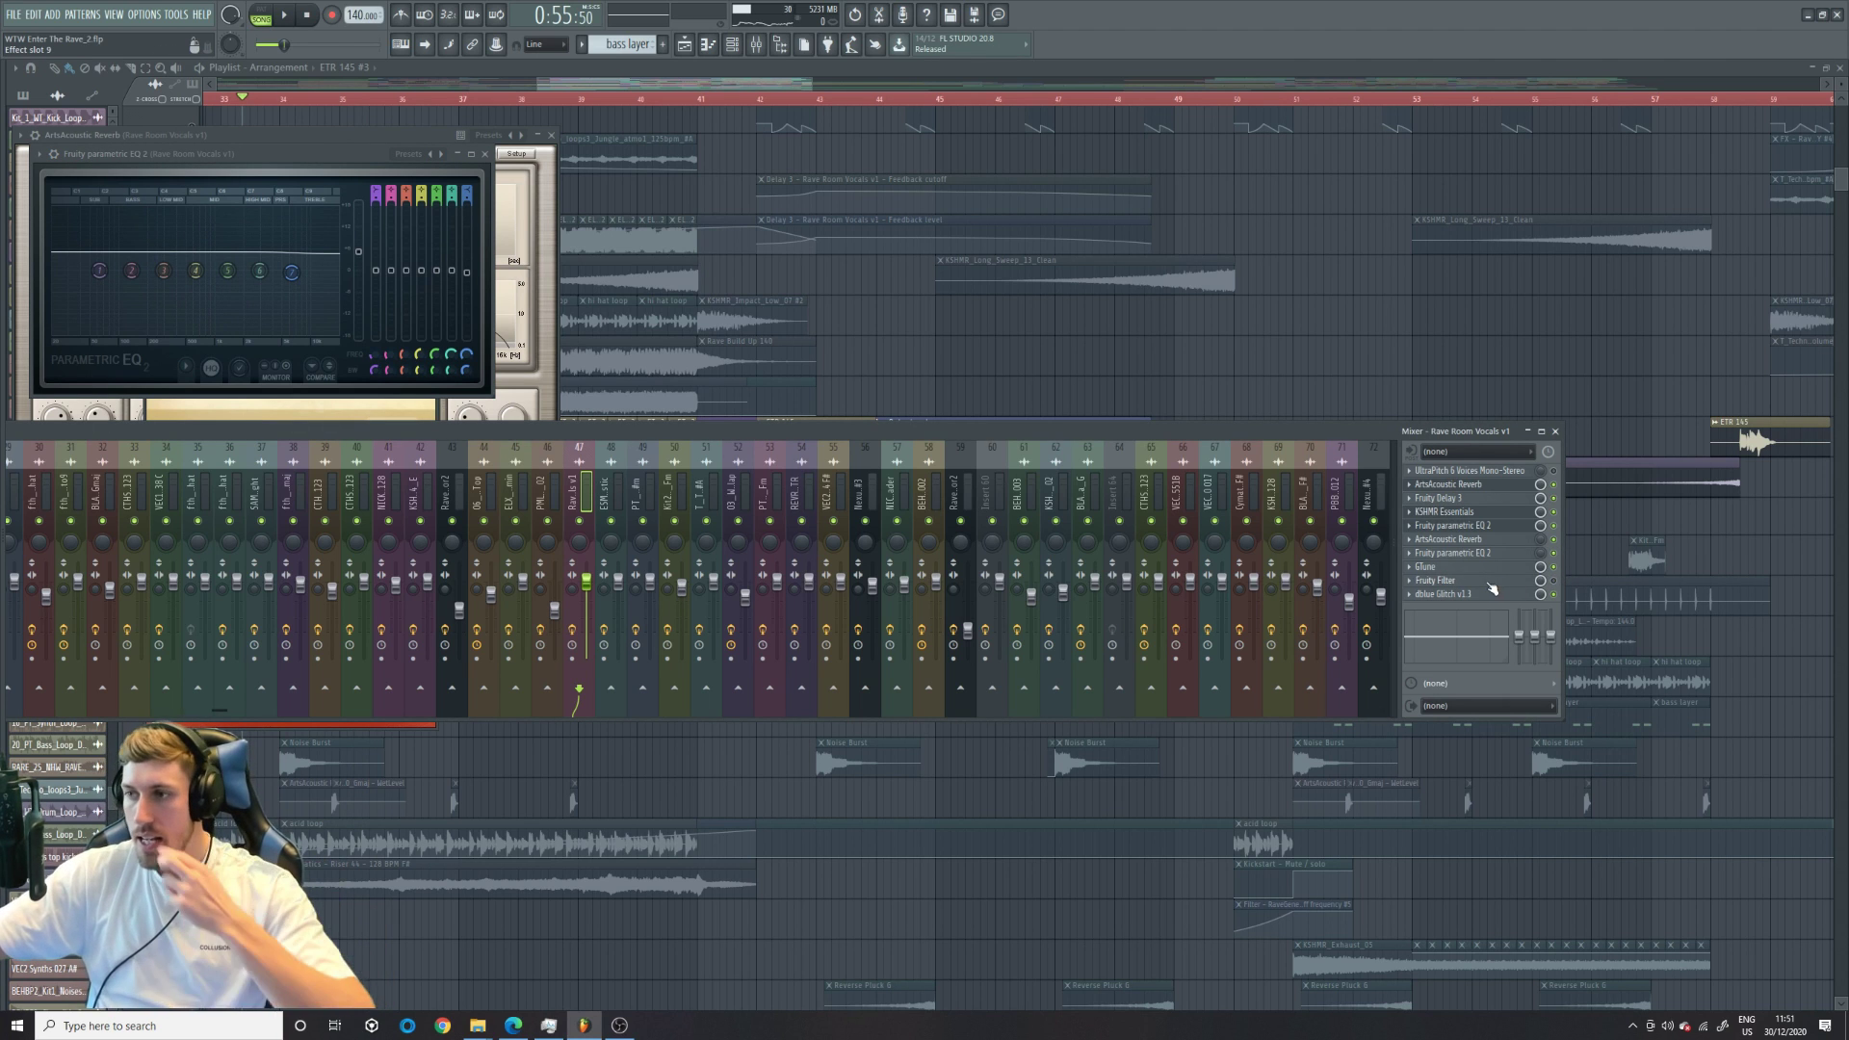
{"action": "left_click", "coordinate": [1491, 580]}
{"action": "left_click", "coordinate": [1490, 566]}
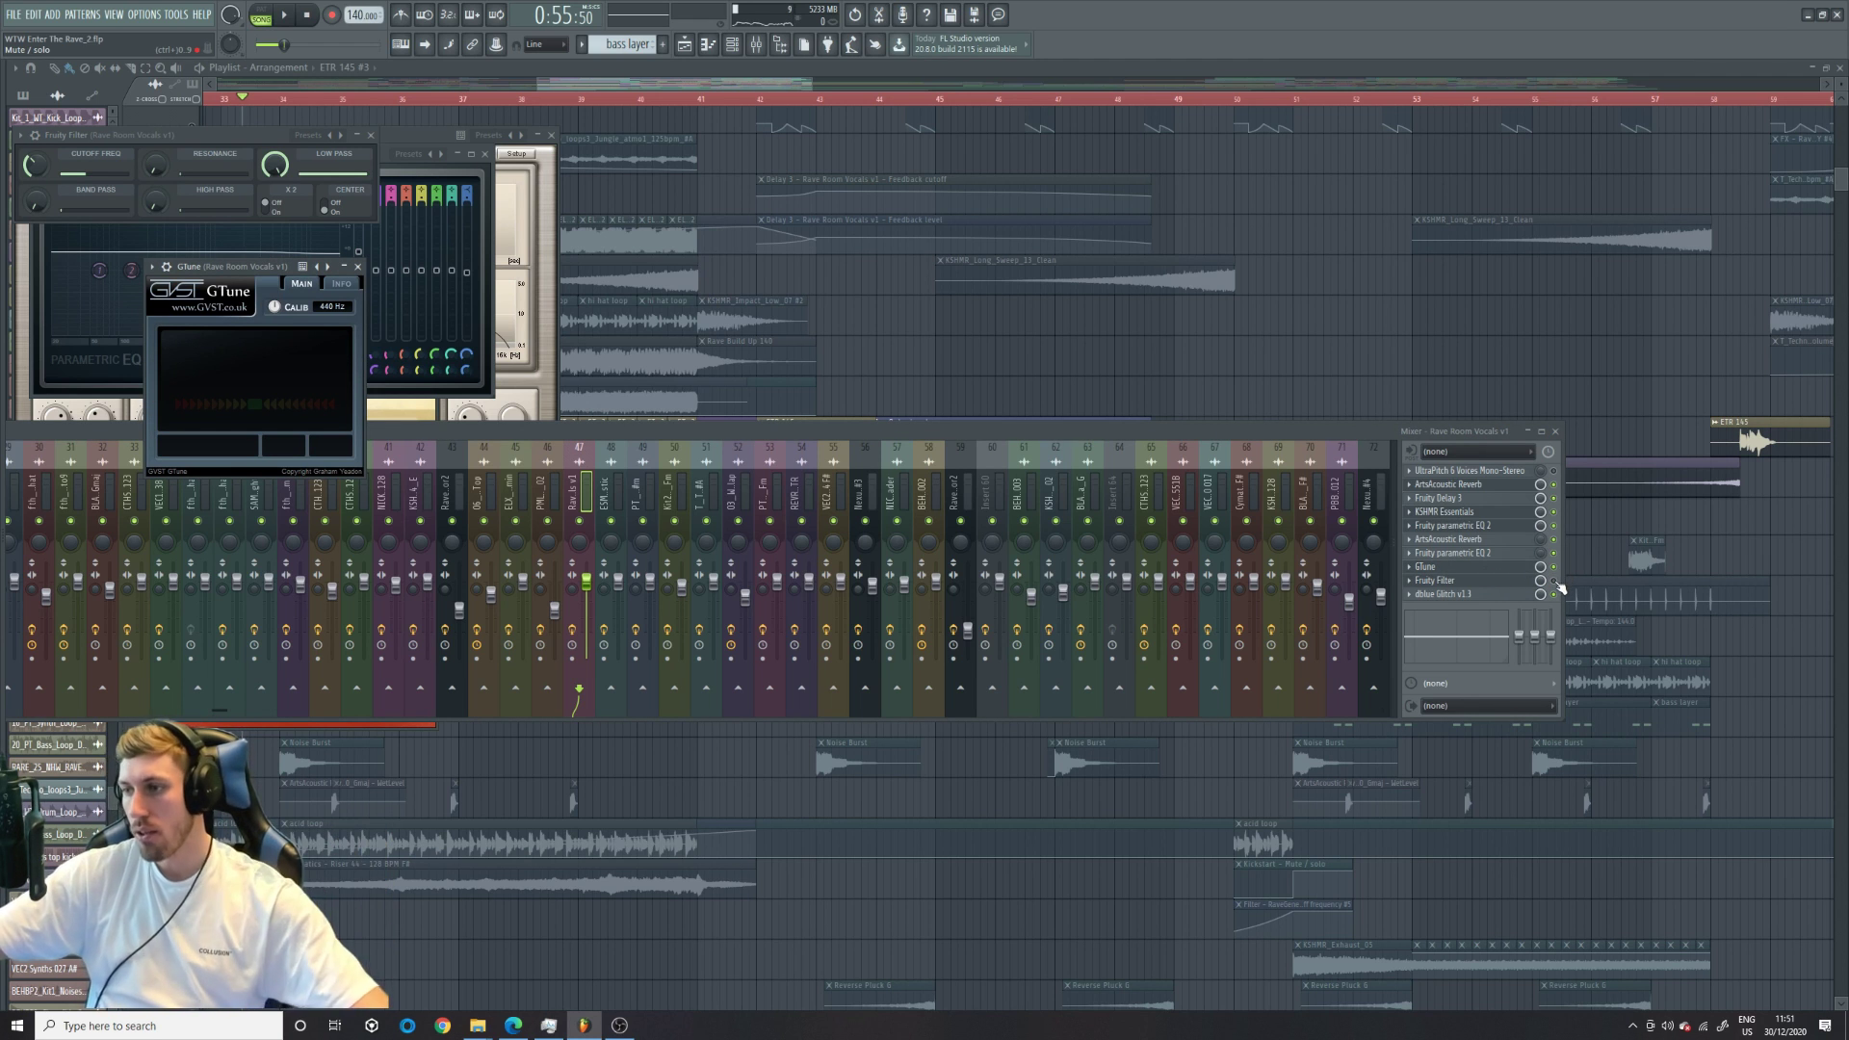
- Open dblue Glitch v1.3 on the vocal insert and toggle it to compare the vocals with and without it during playback
{"action": "left_click", "coordinate": [1476, 596]}
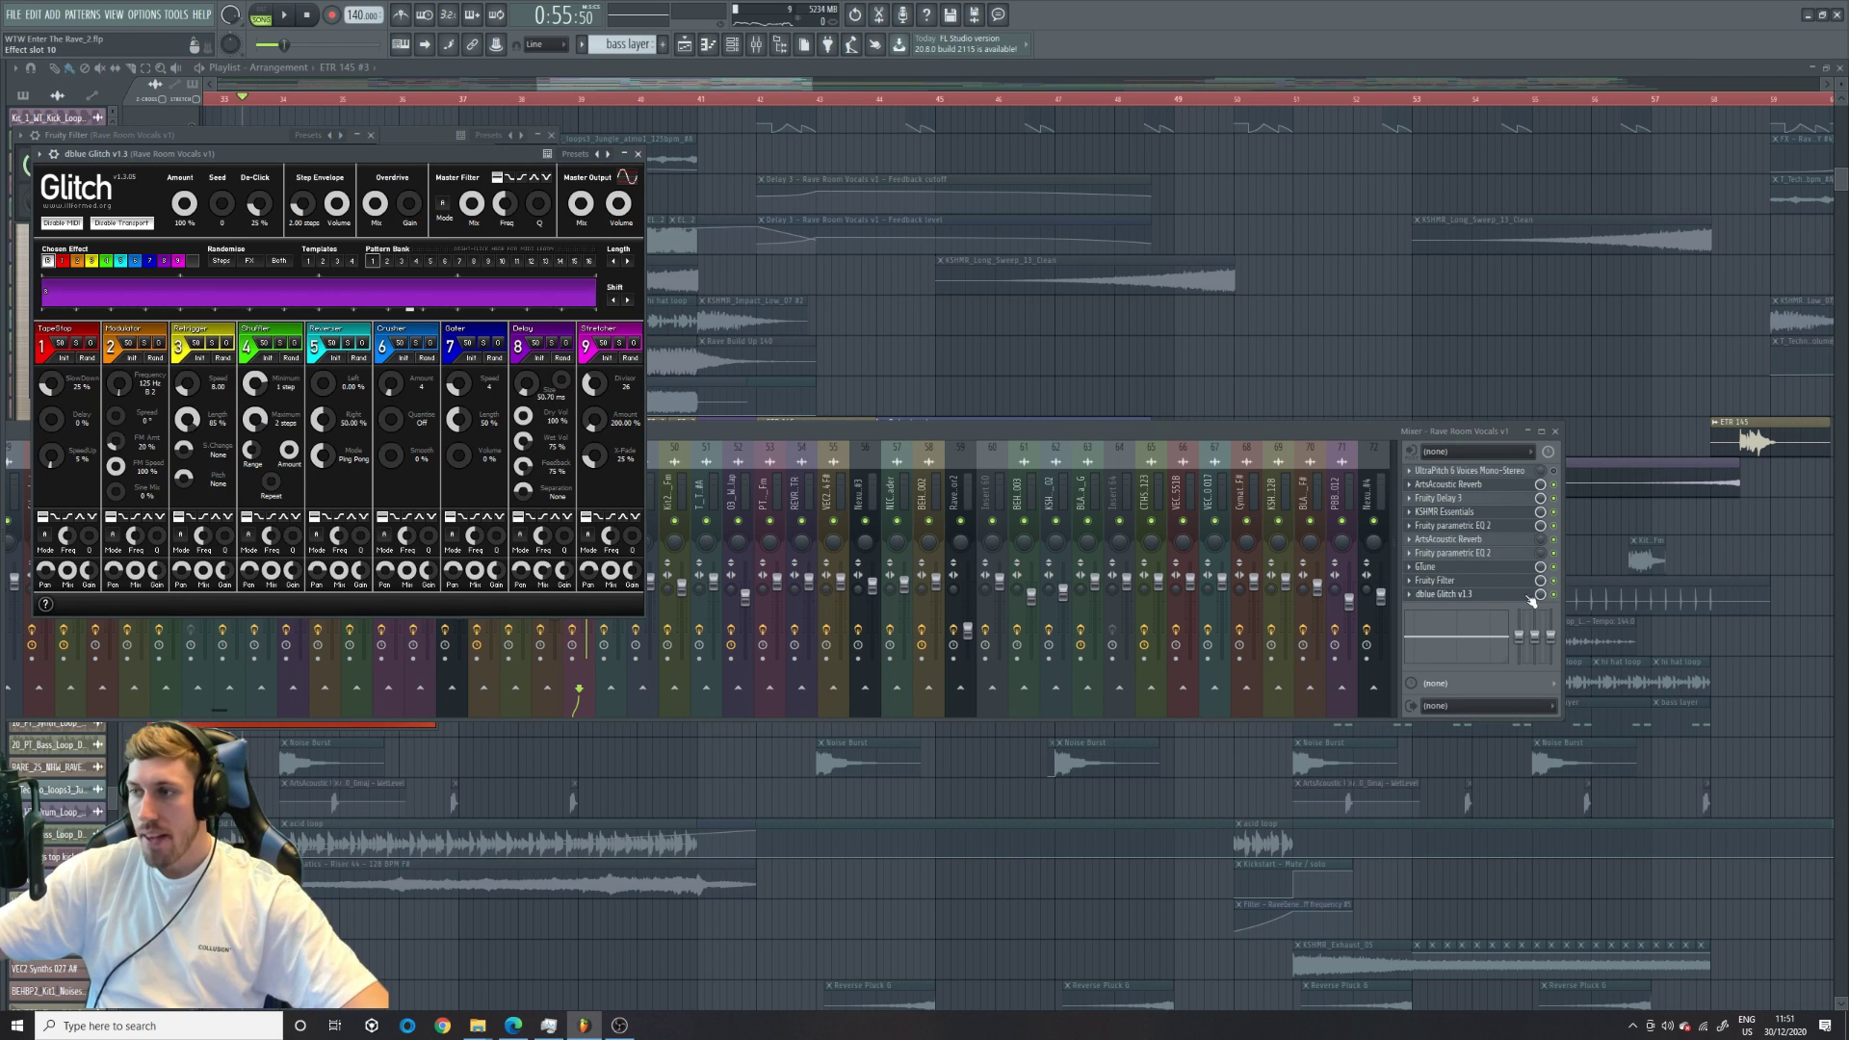
{"action": "left_click", "coordinate": [1557, 604]}
{"action": "key", "text": "space"}
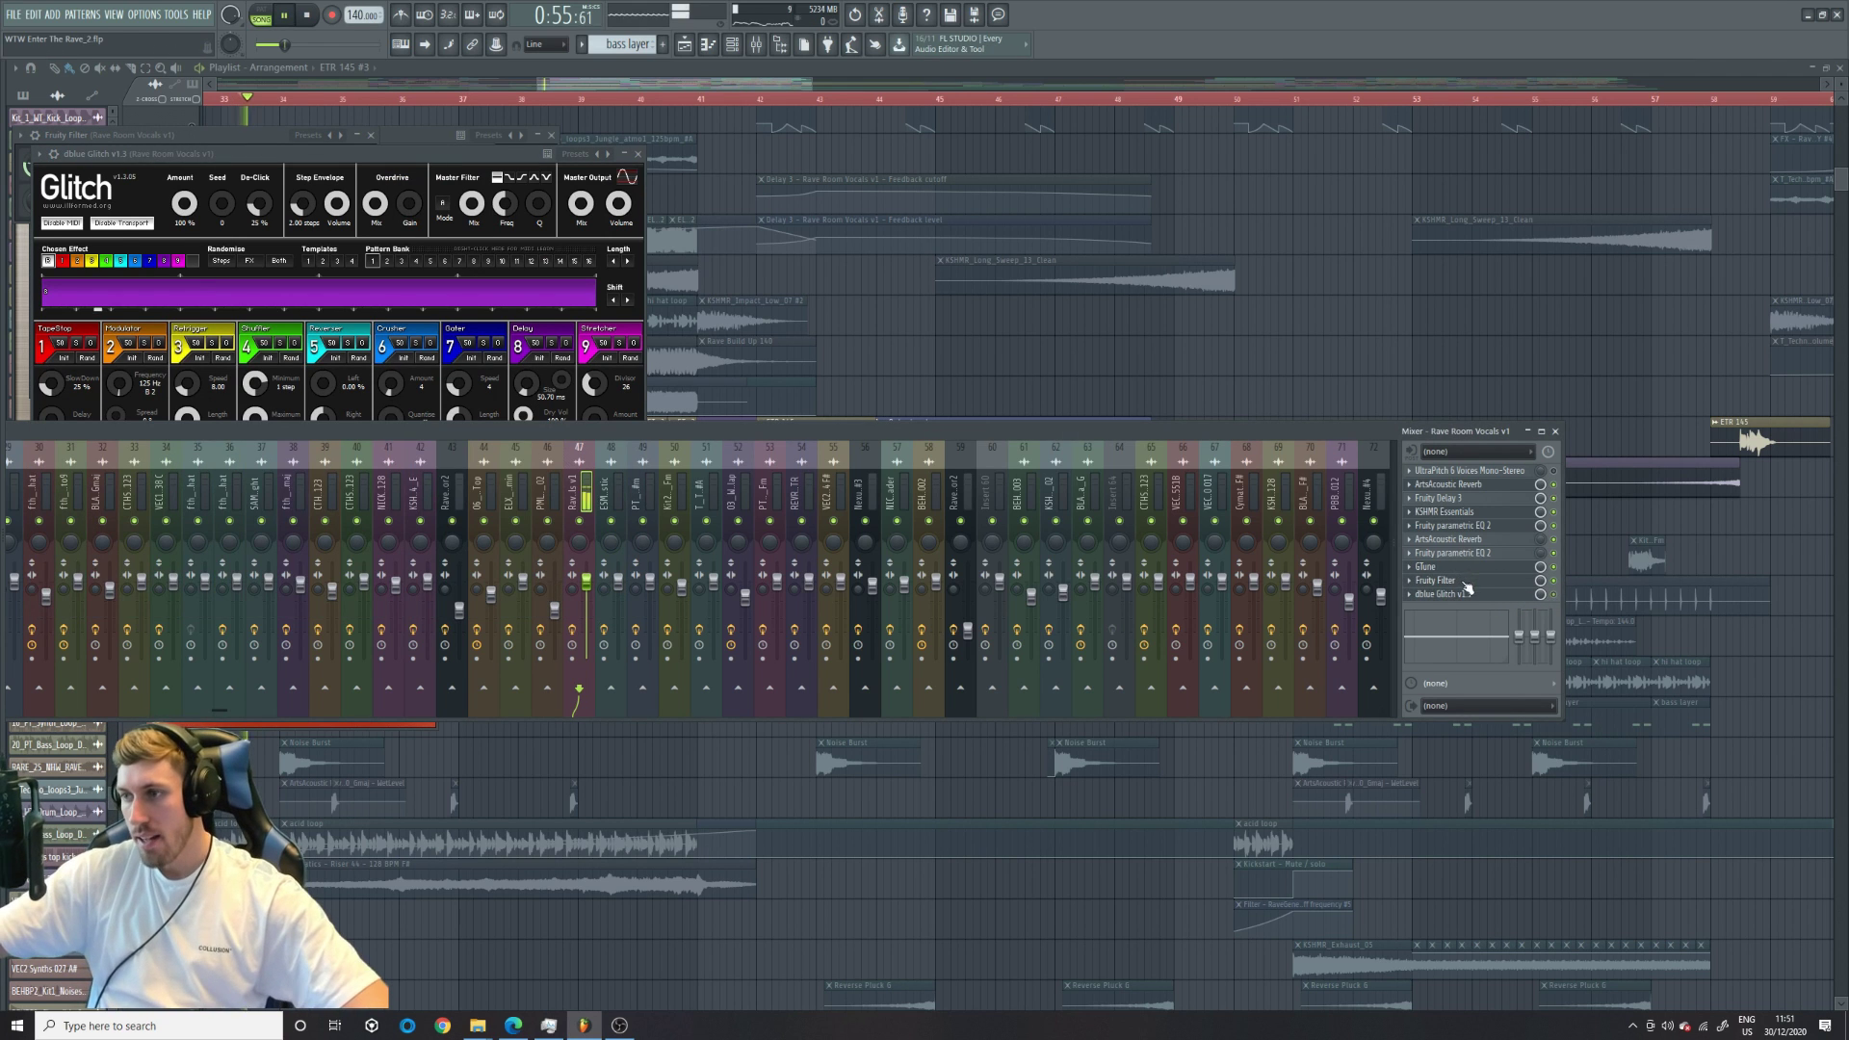
{"action": "left_click", "coordinate": [1555, 596]}
{"action": "key", "text": "space"}
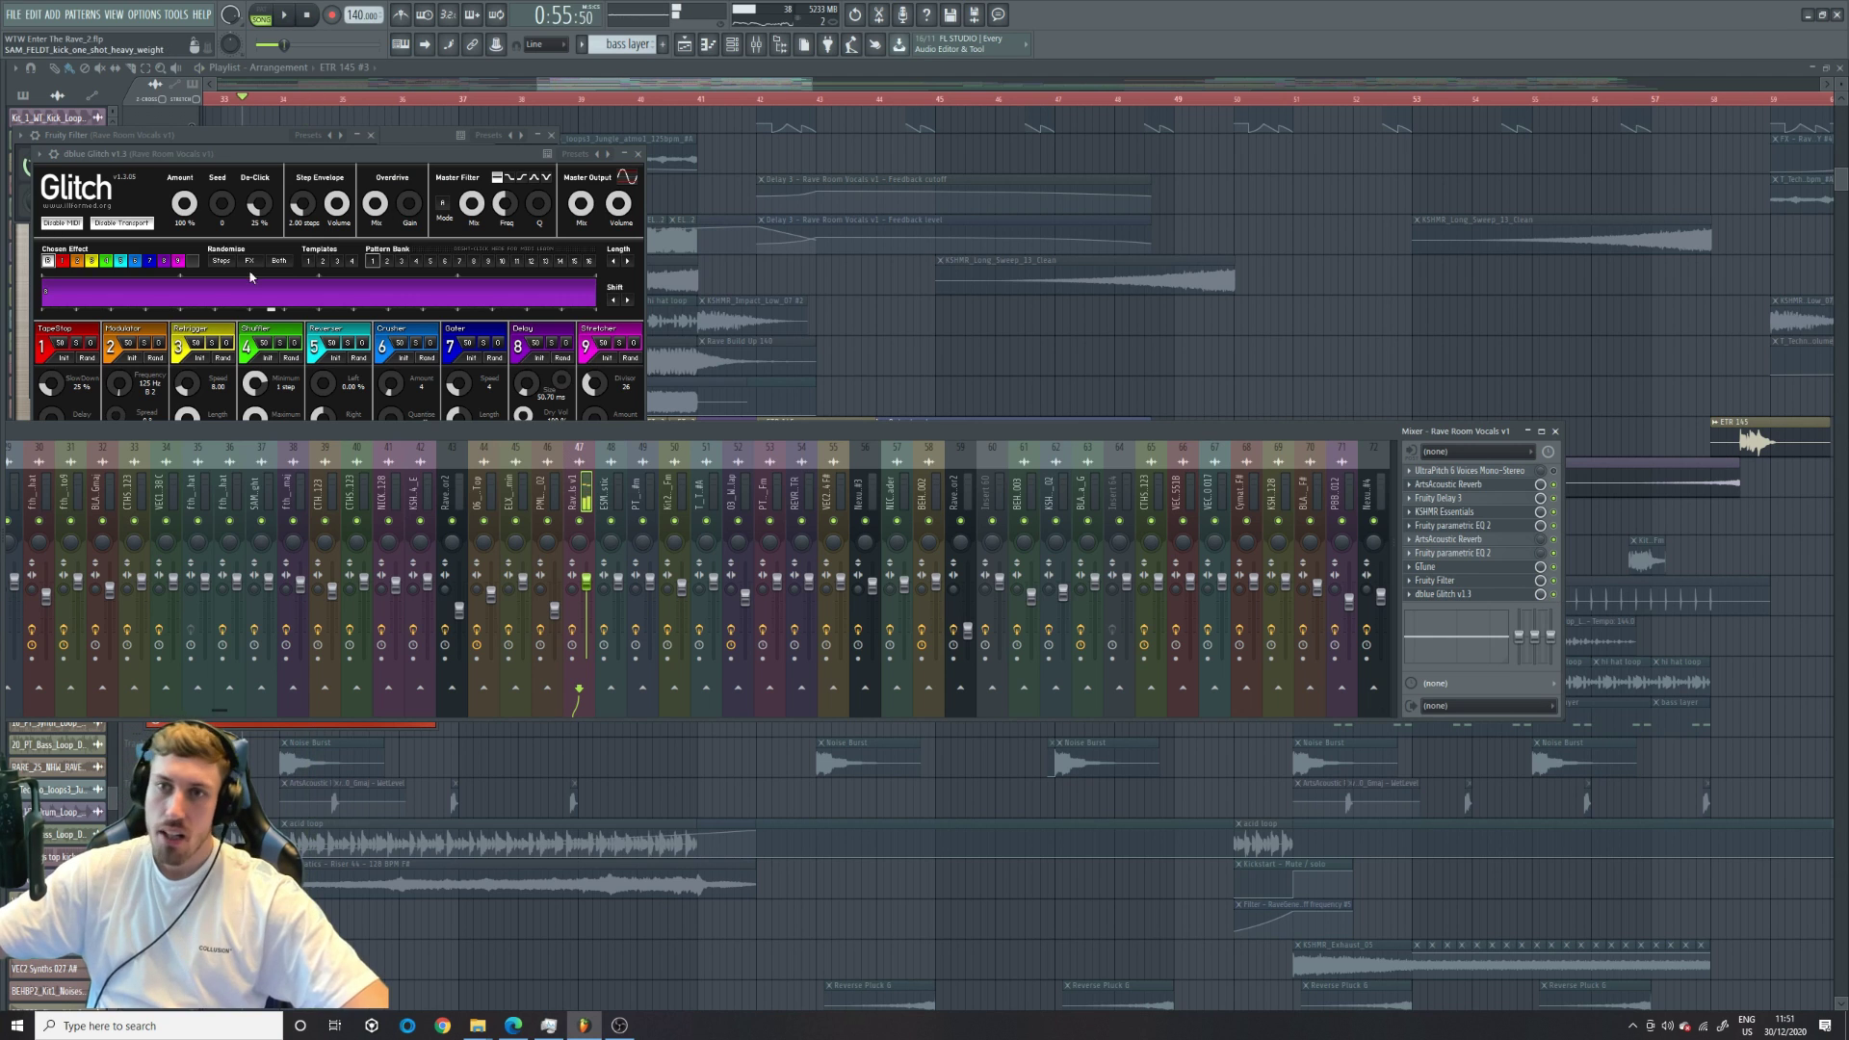
- Play the vocal build-up from bar 33 while watching the Glitch effect and the playlist, and stop playback
{"action": "left_click", "coordinate": [306, 162]}
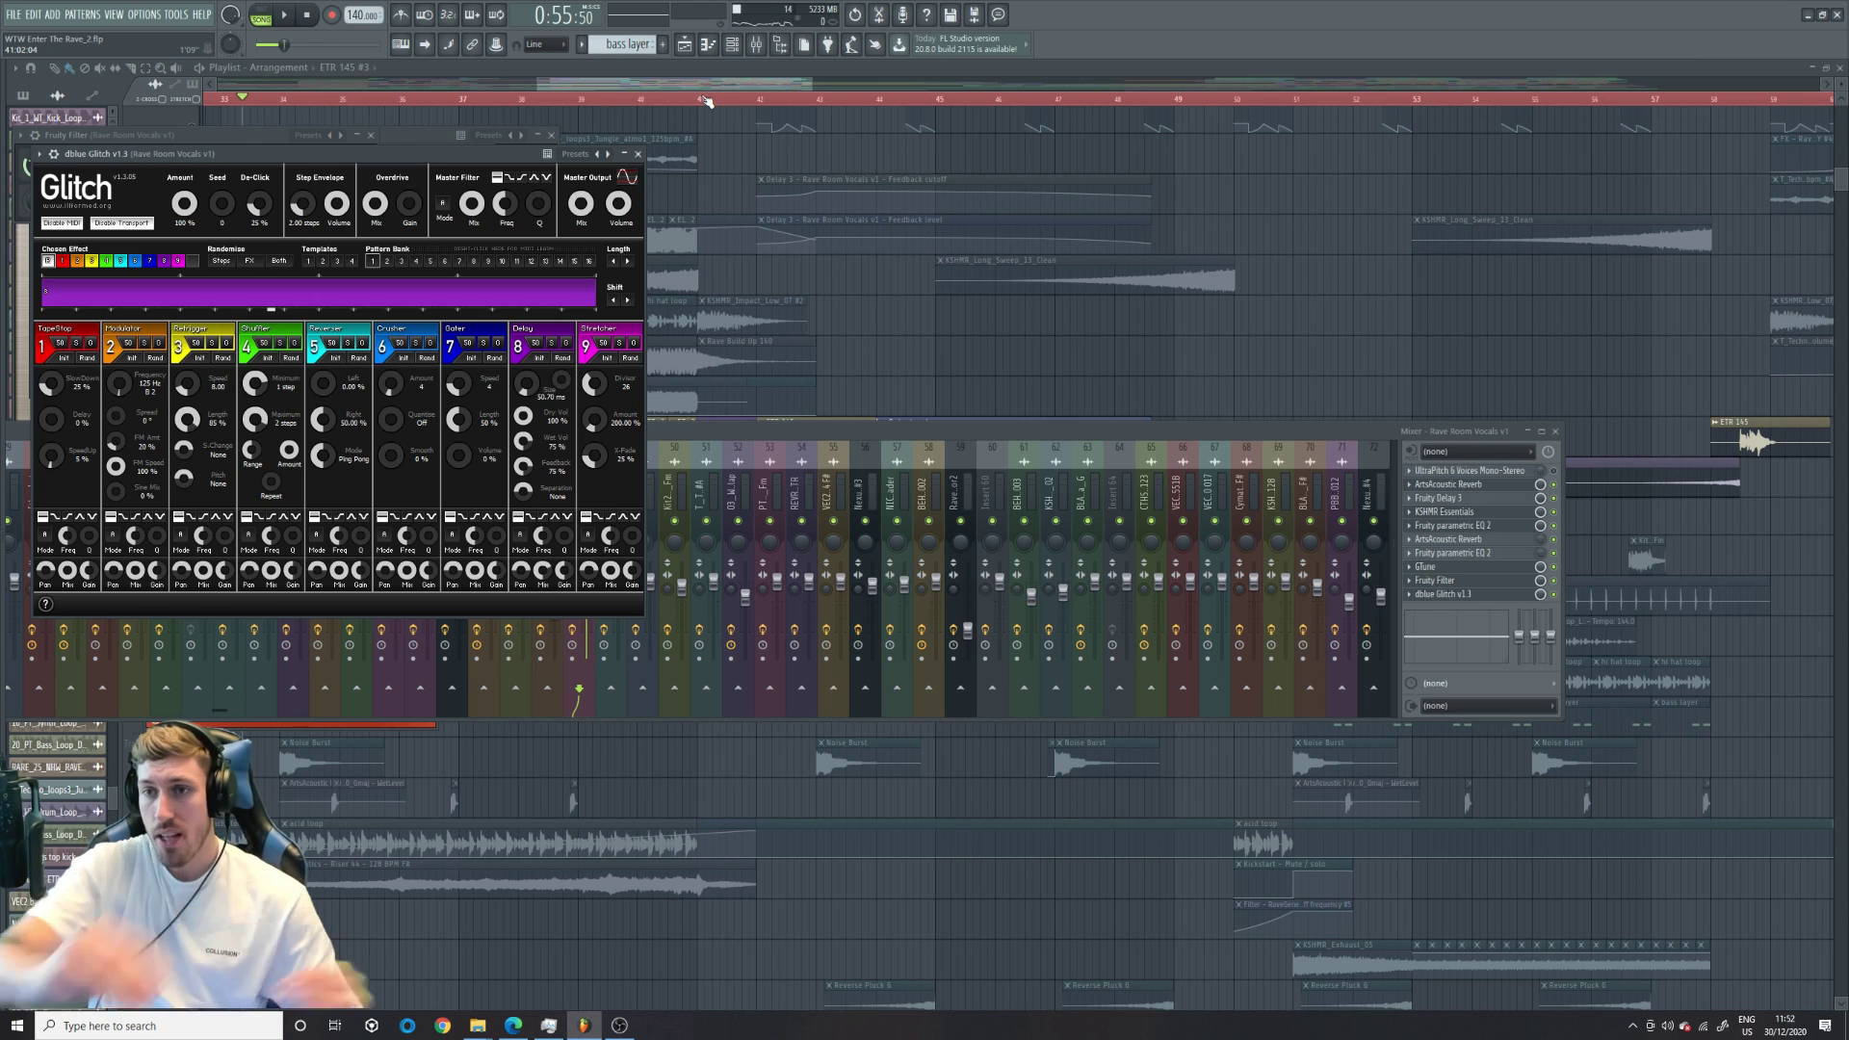
{"action": "key", "text": "space"}
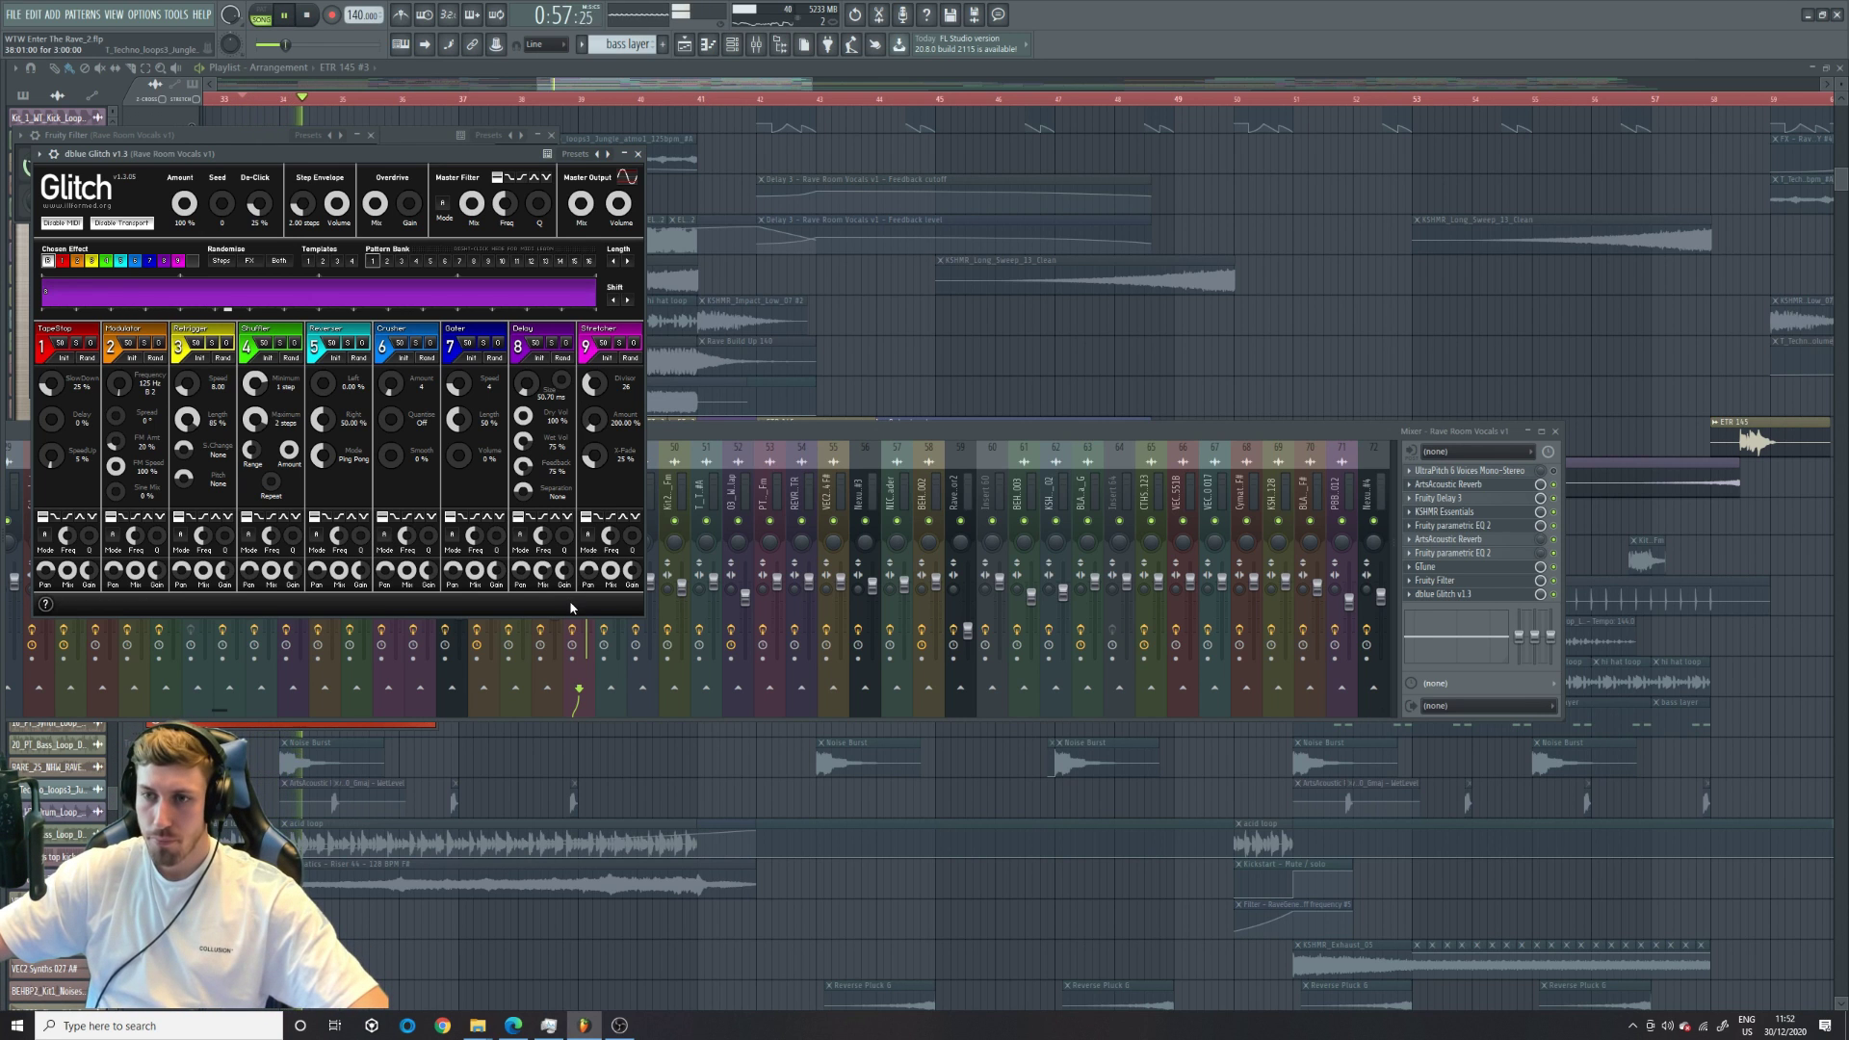
{"action": "key", "text": "F12"}
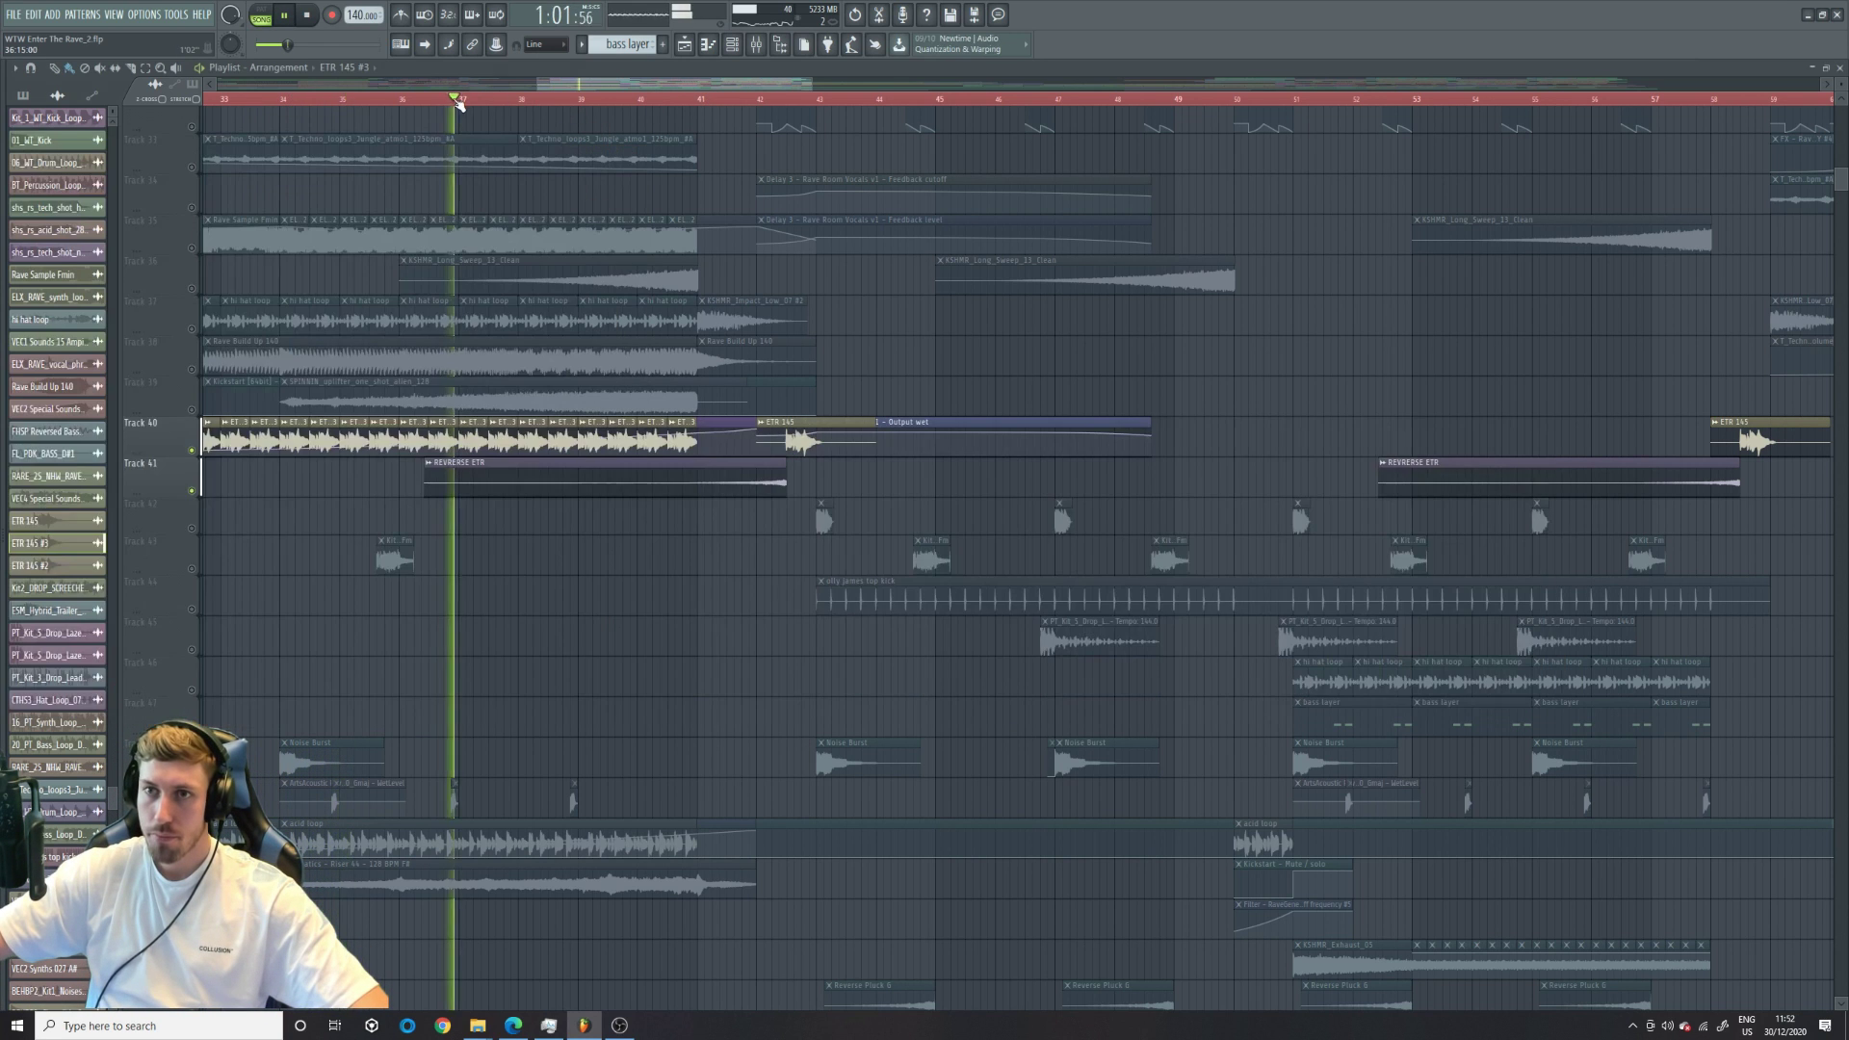
{"action": "left_click", "coordinate": [755, 47]}
{"action": "left_click", "coordinate": [1459, 595]}
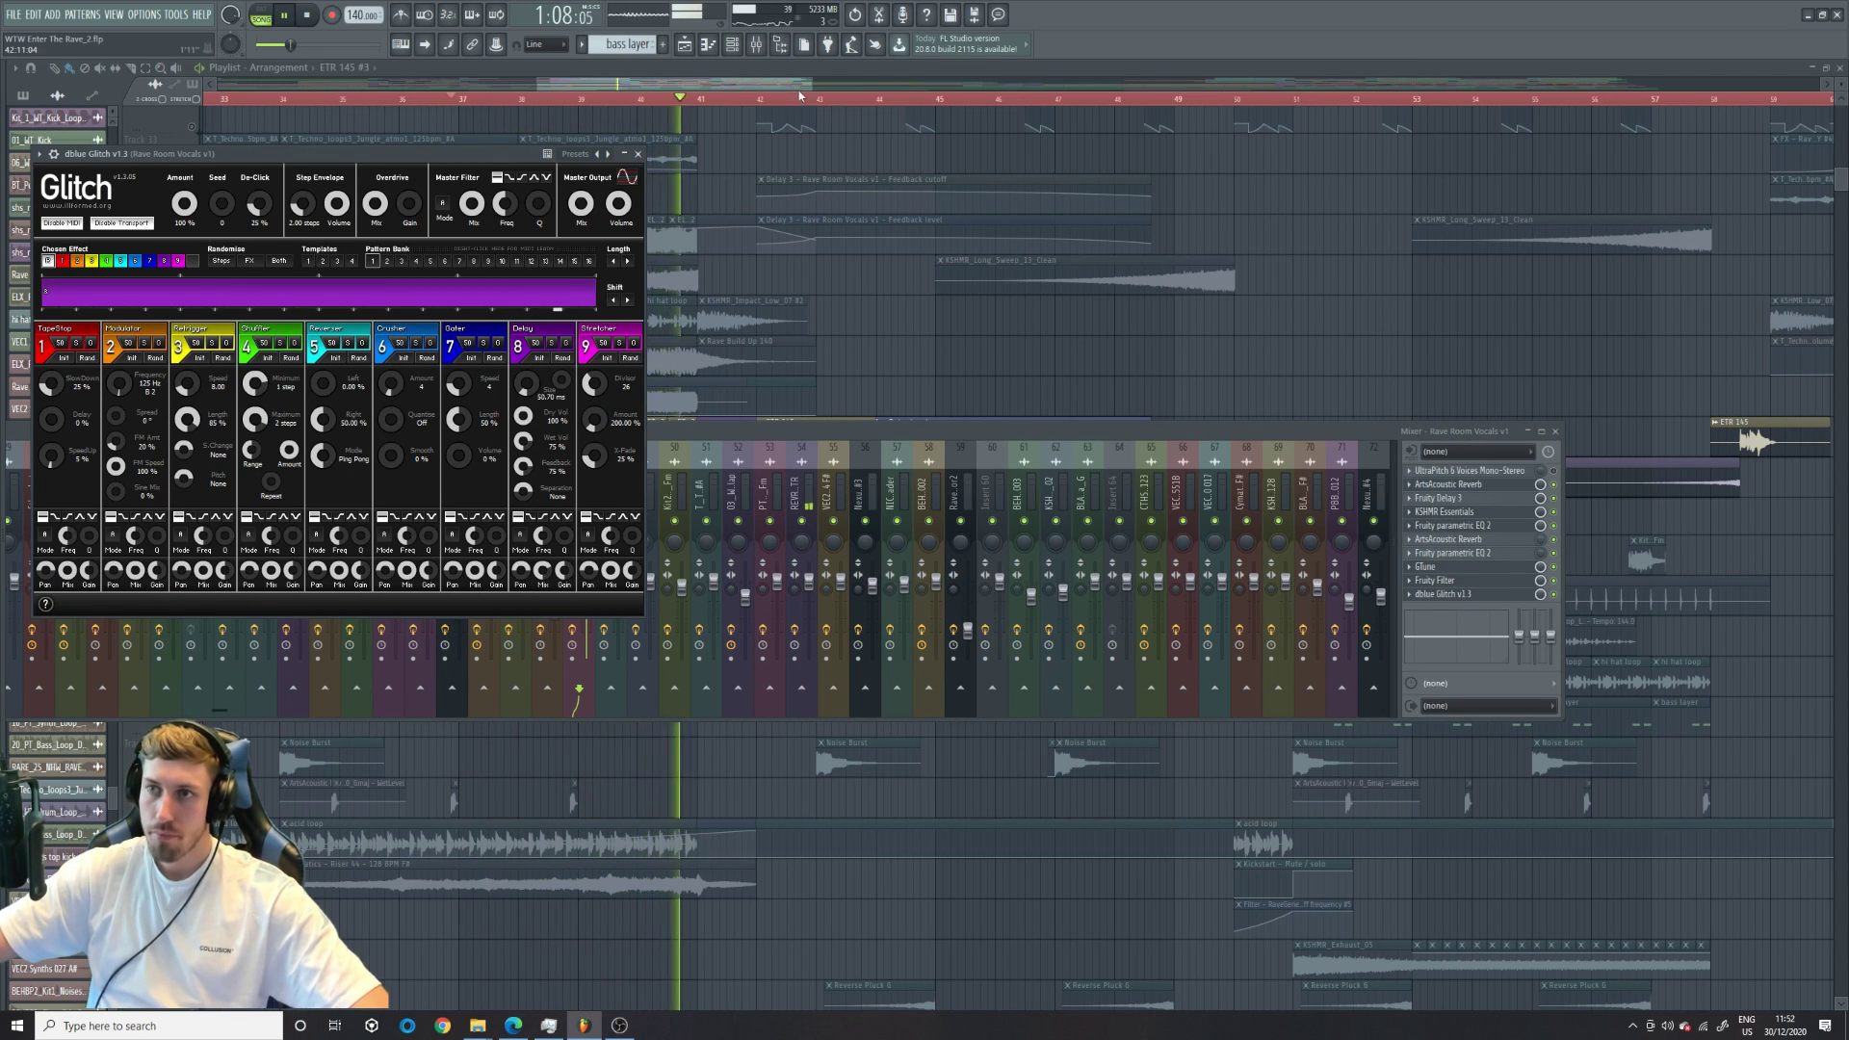
{"action": "key", "text": "space"}
{"action": "left_click_drag", "start_coordinate": [810, 84], "coordinate": [989, 85]}
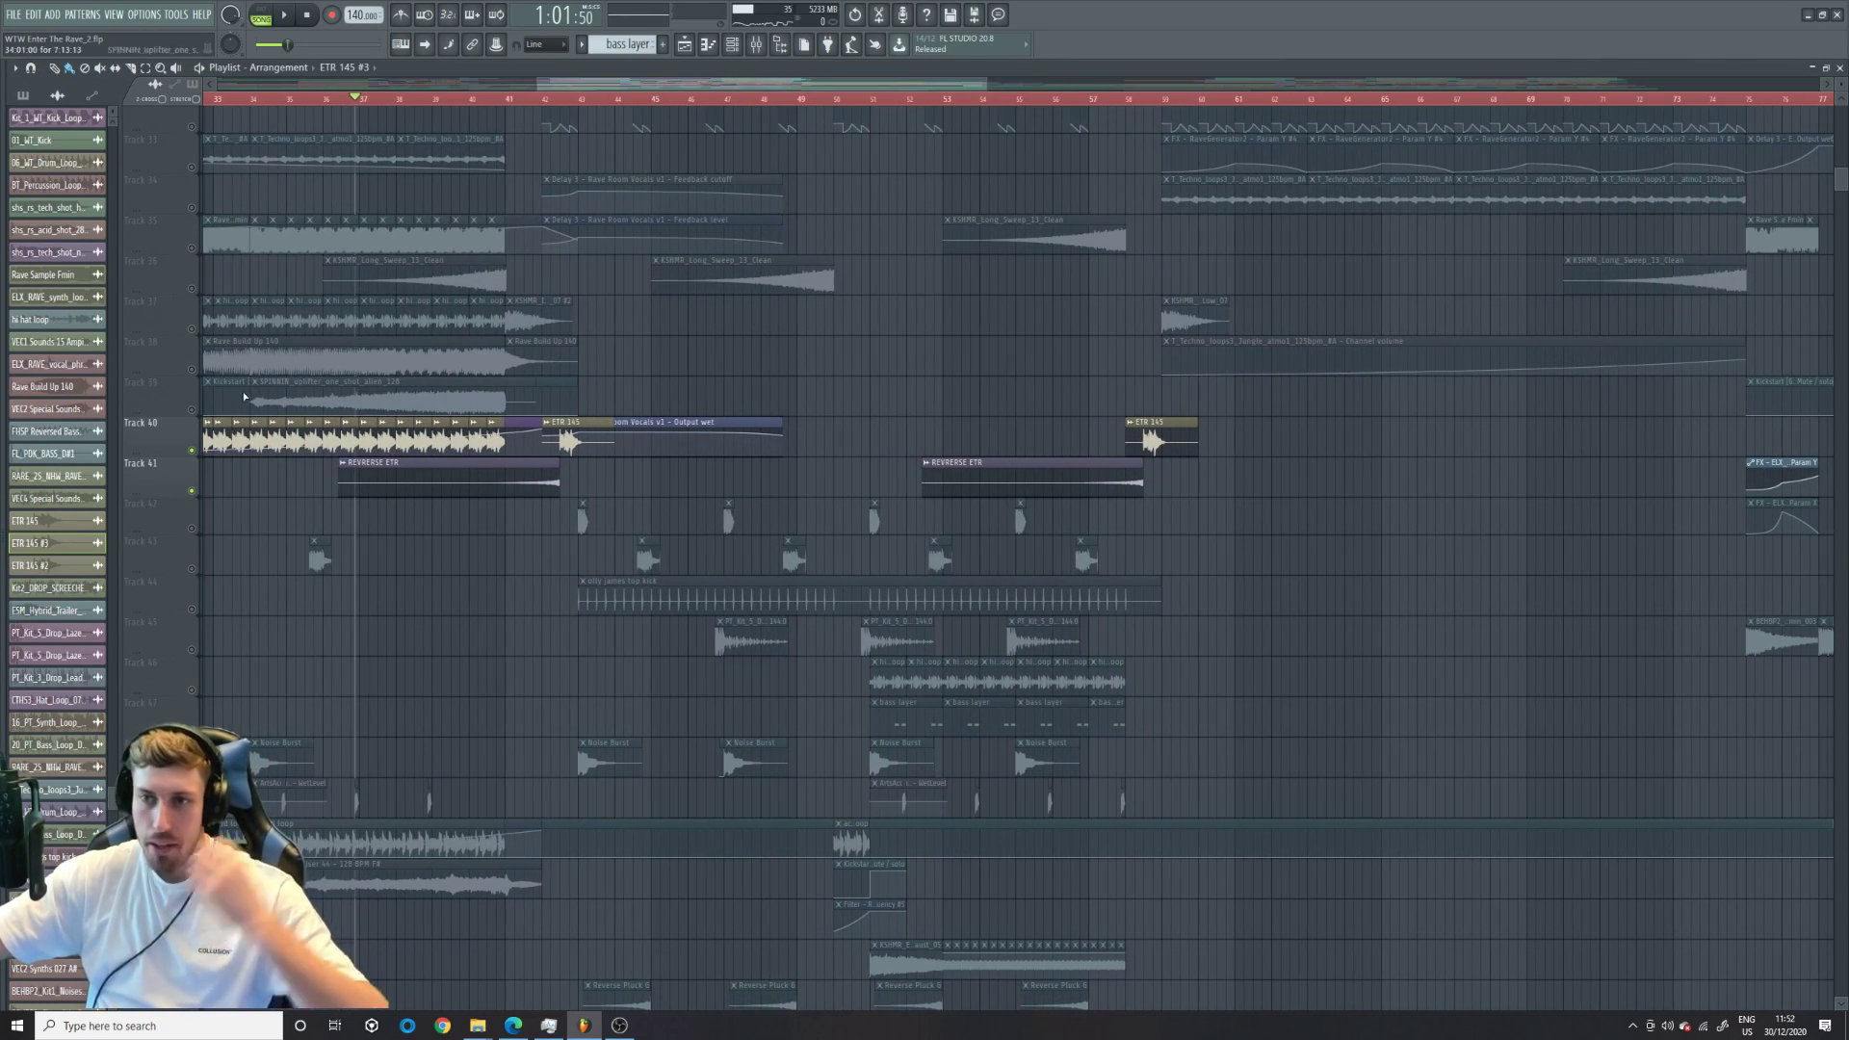
- Clear the track solo around the Rave Build Up 140 clips so all playlist tracks are active again
{"action": "right_click", "coordinate": [191, 403]}
{"action": "right_click", "coordinate": [192, 372]}
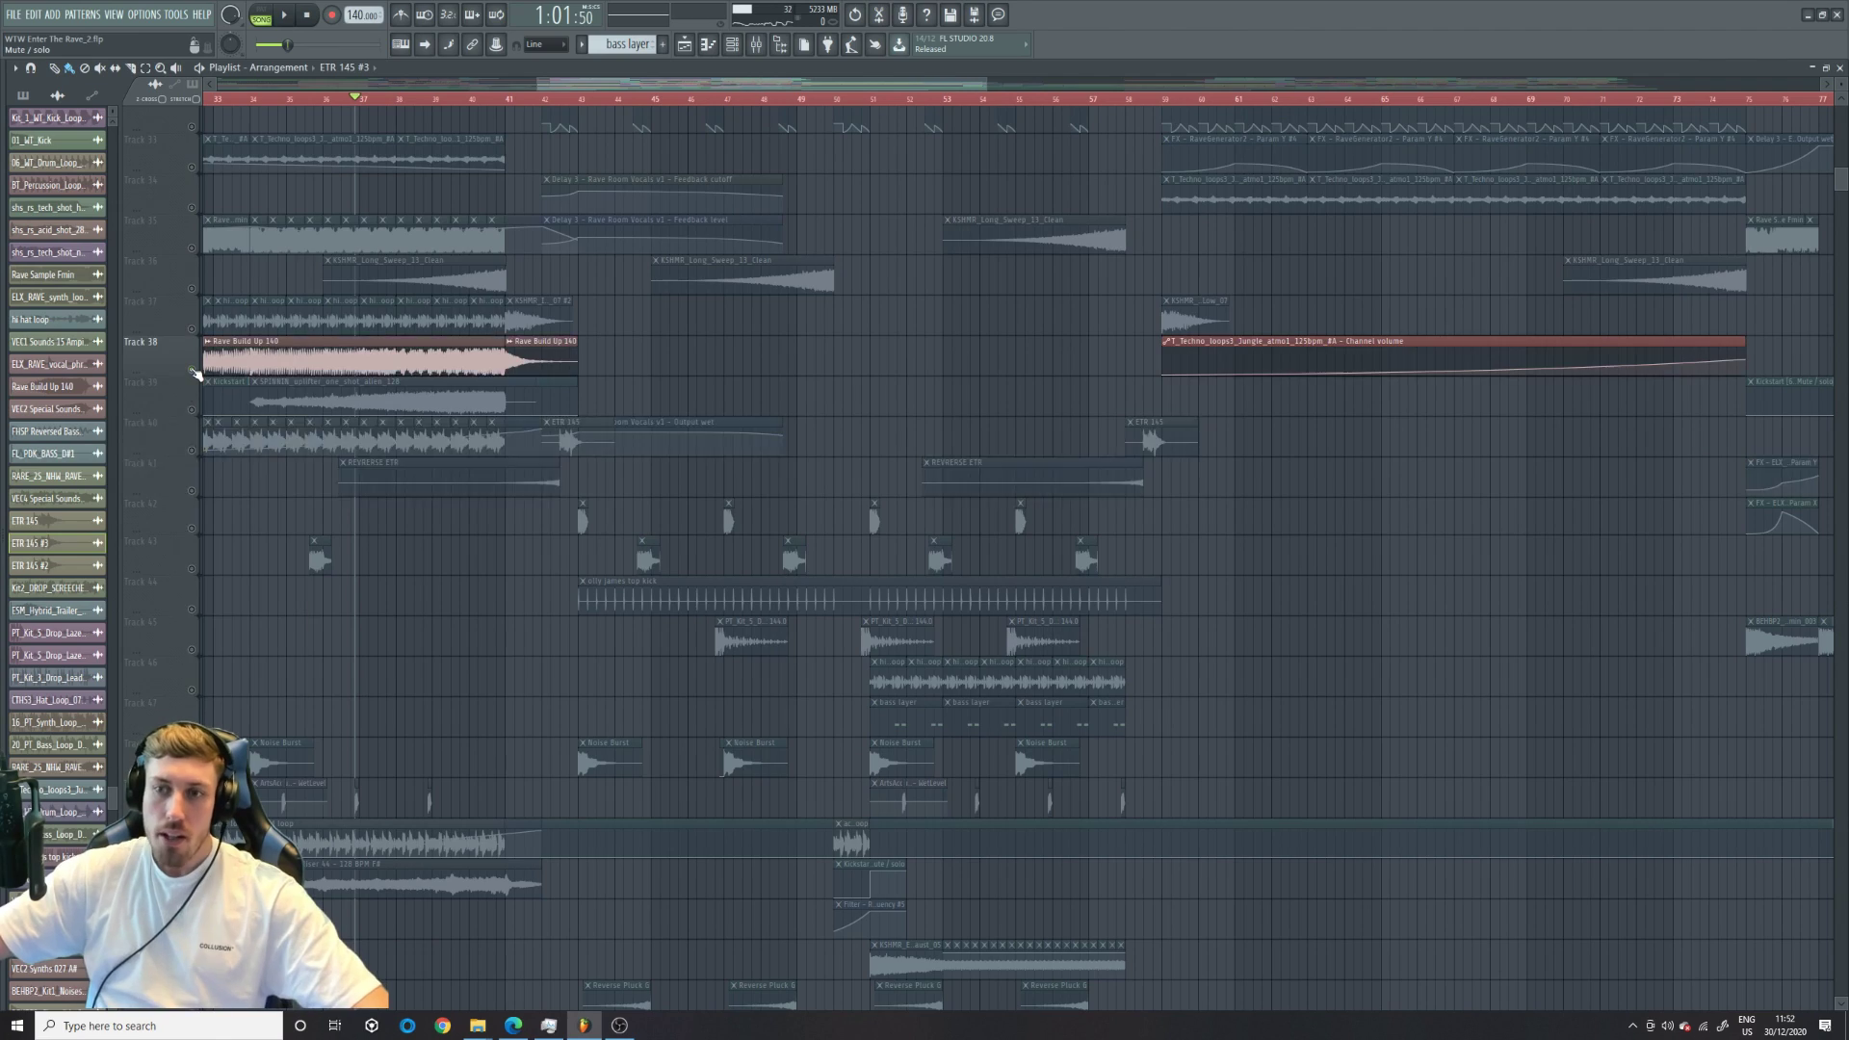
{"action": "right_click", "coordinate": [192, 372]}
- Play the breakdown from bar 58 while examining its RaveGenerator2 and DirectWave automation, jungle atmosphere loops and sweep clips in the playlist
{"action": "left_click_drag", "start_coordinate": [581, 85], "coordinate": [757, 116]}
{"action": "scroll", "coordinate": [757, 116], "scroll_direction": "up", "scroll_amount": 5}
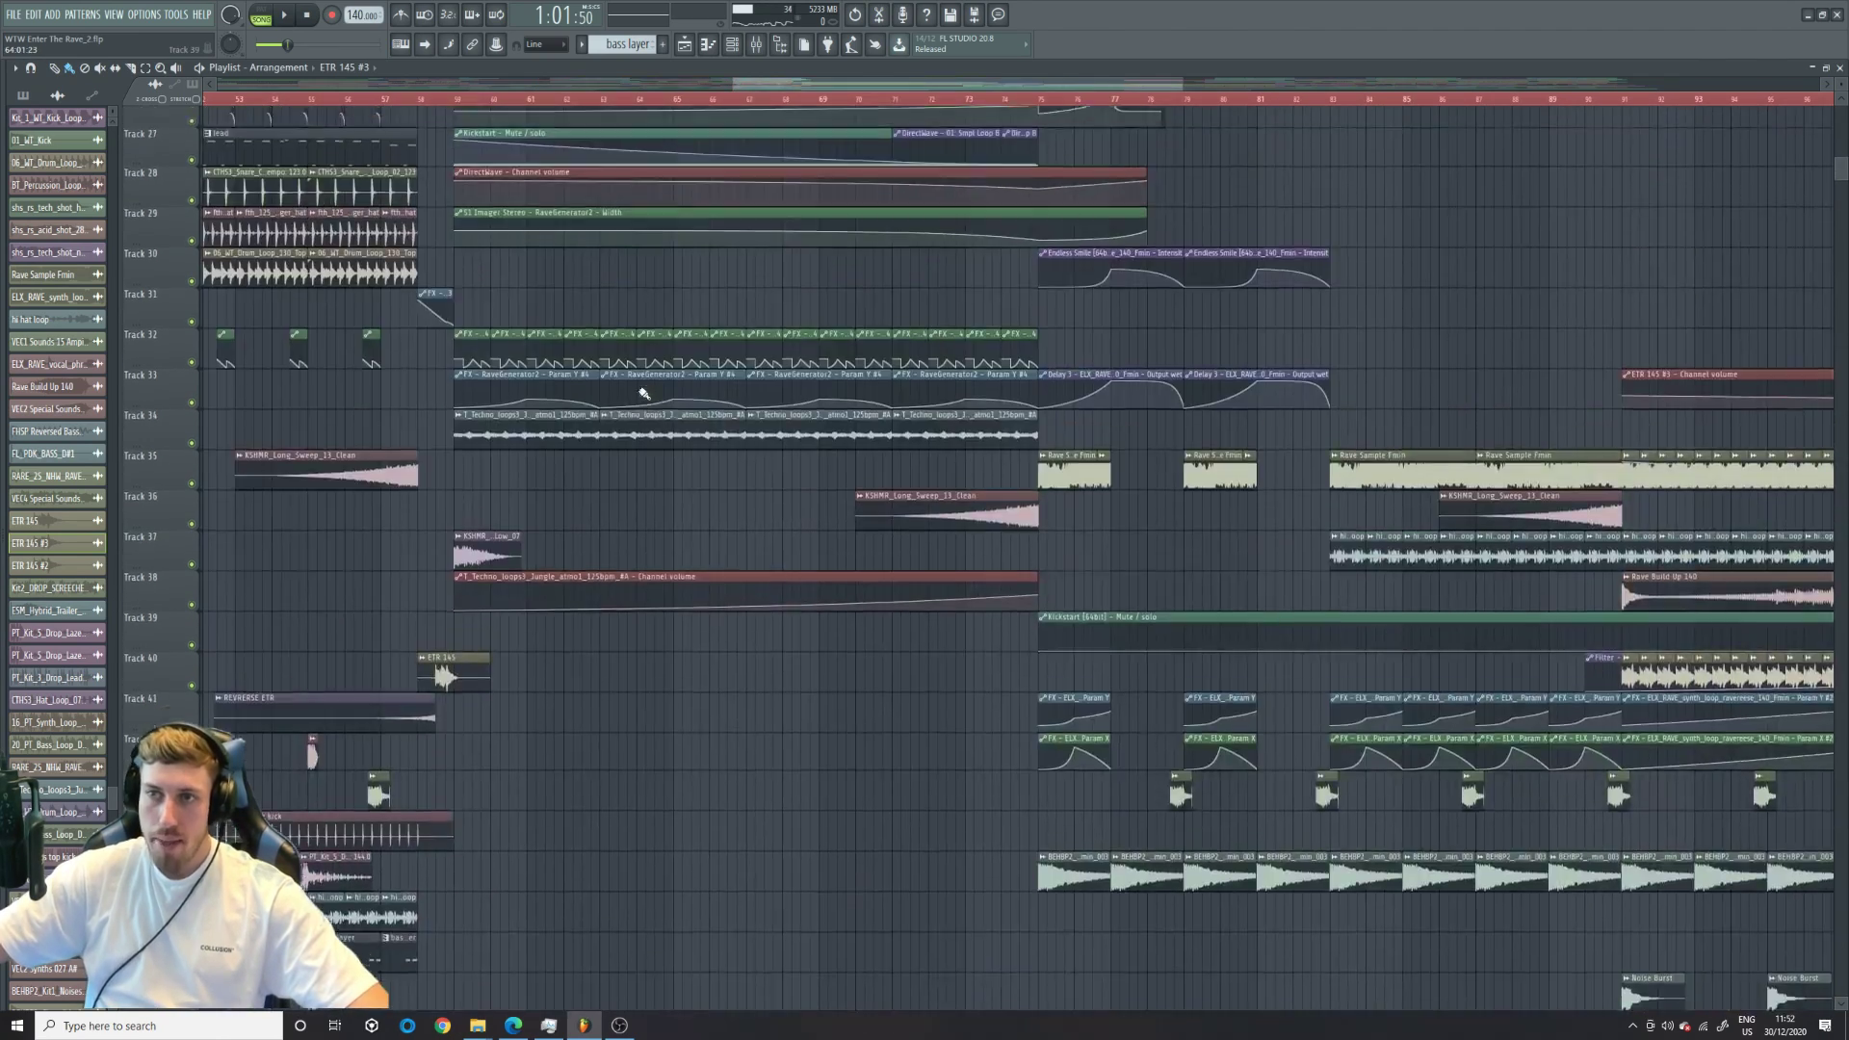
{"action": "left_click", "coordinate": [438, 102]}
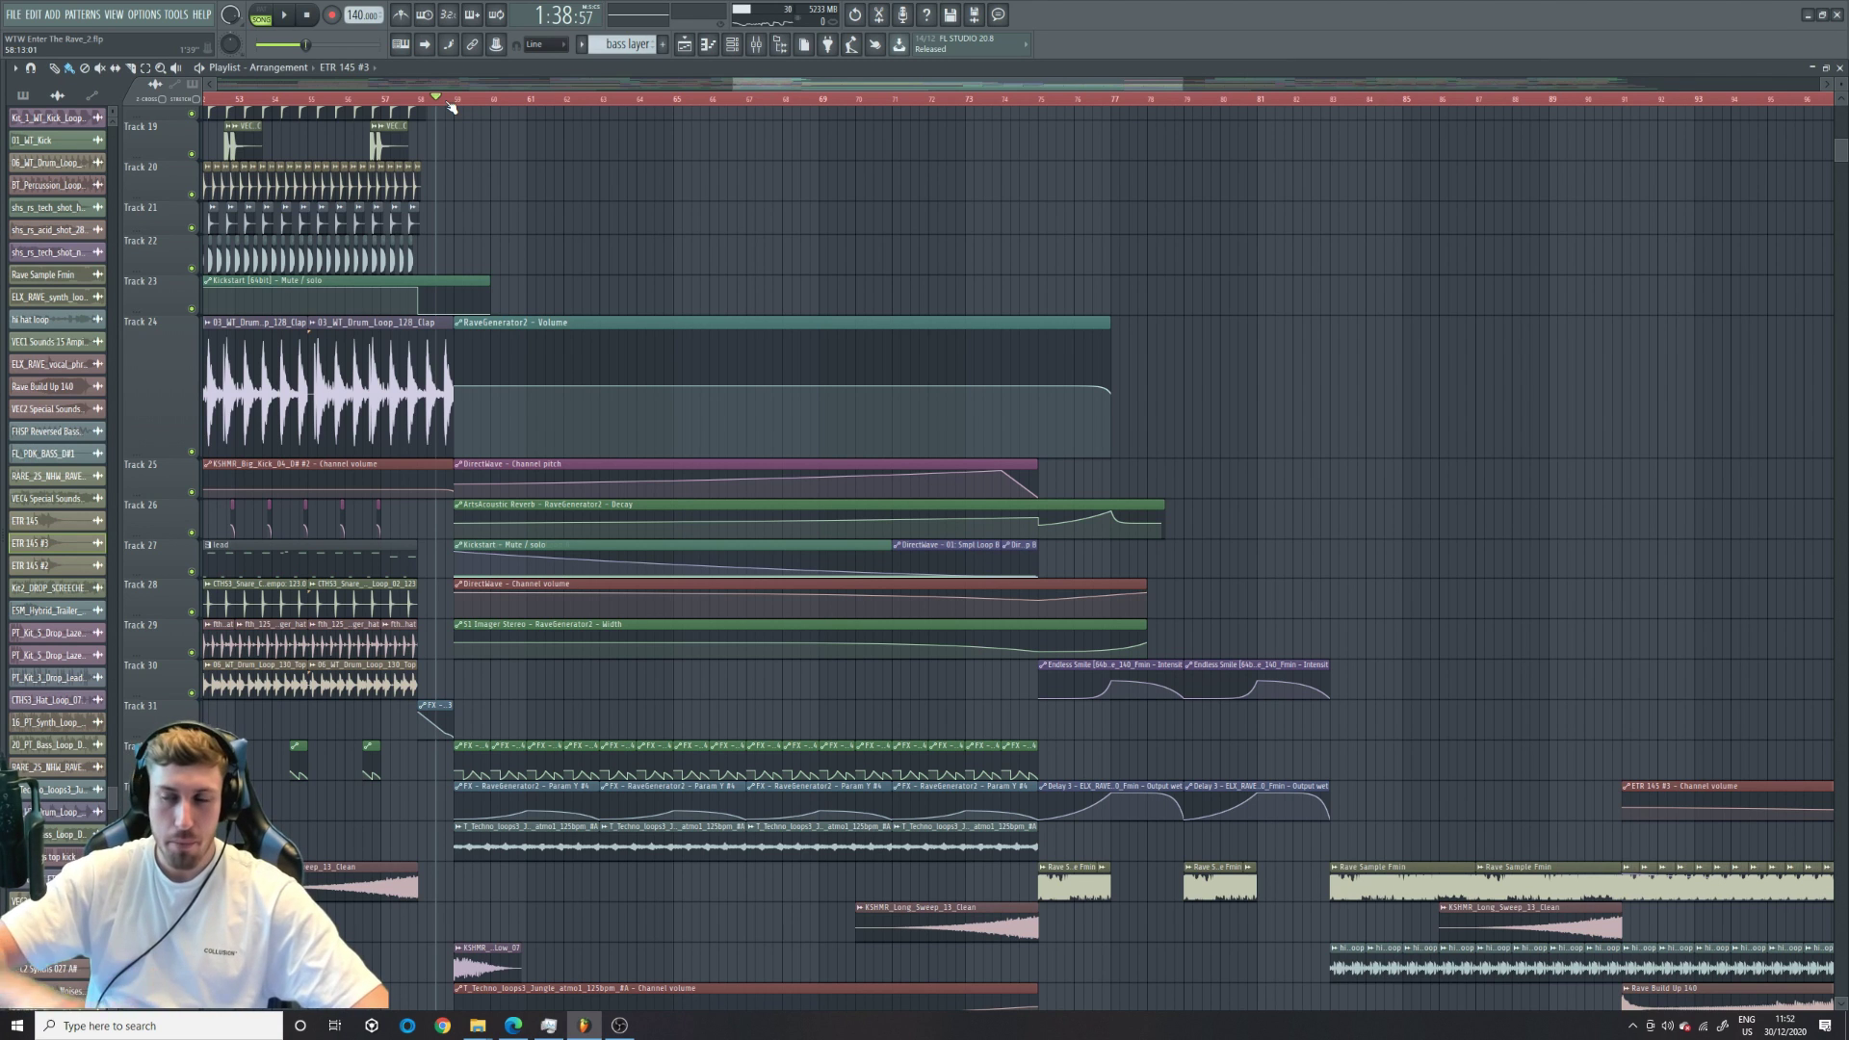
{"action": "key", "text": "space"}
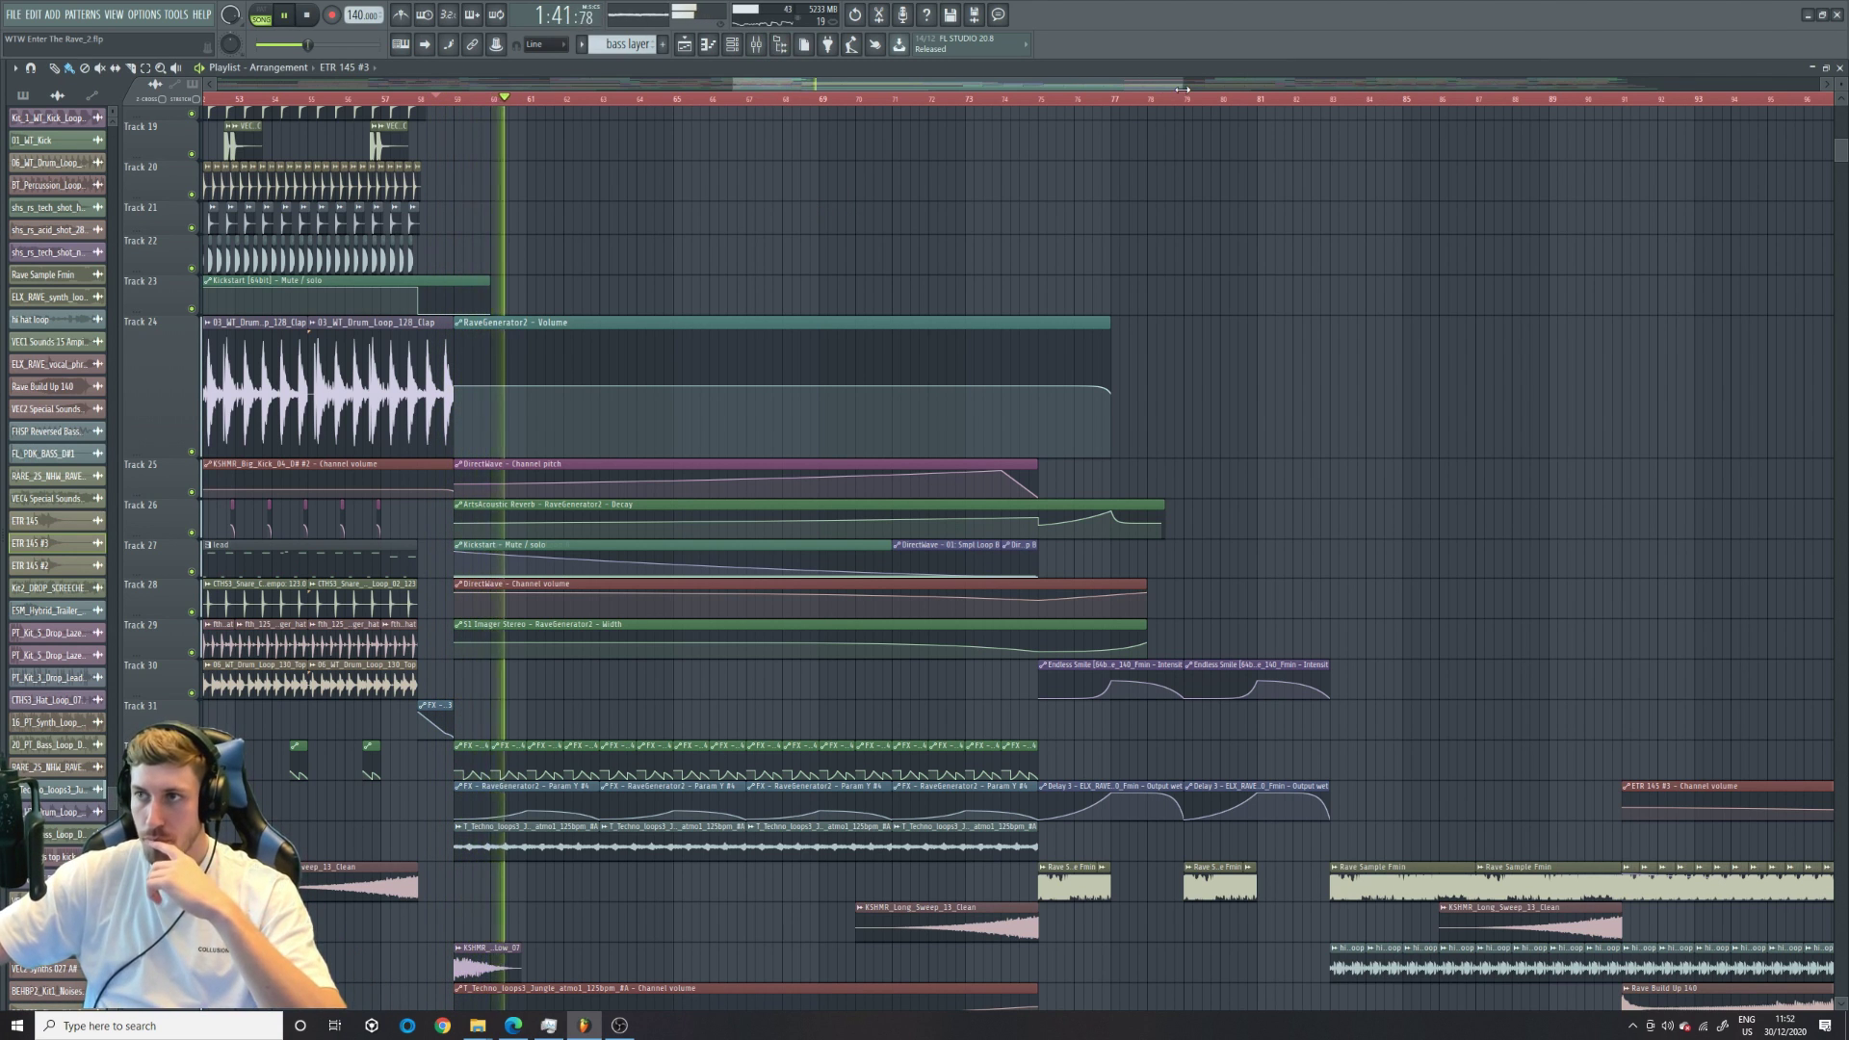
{"action": "left_click_drag", "start_coordinate": [1182, 85], "coordinate": [1091, 86]}
{"action": "scroll", "coordinate": [851, 376], "scroll_direction": "down", "scroll_amount": 5}
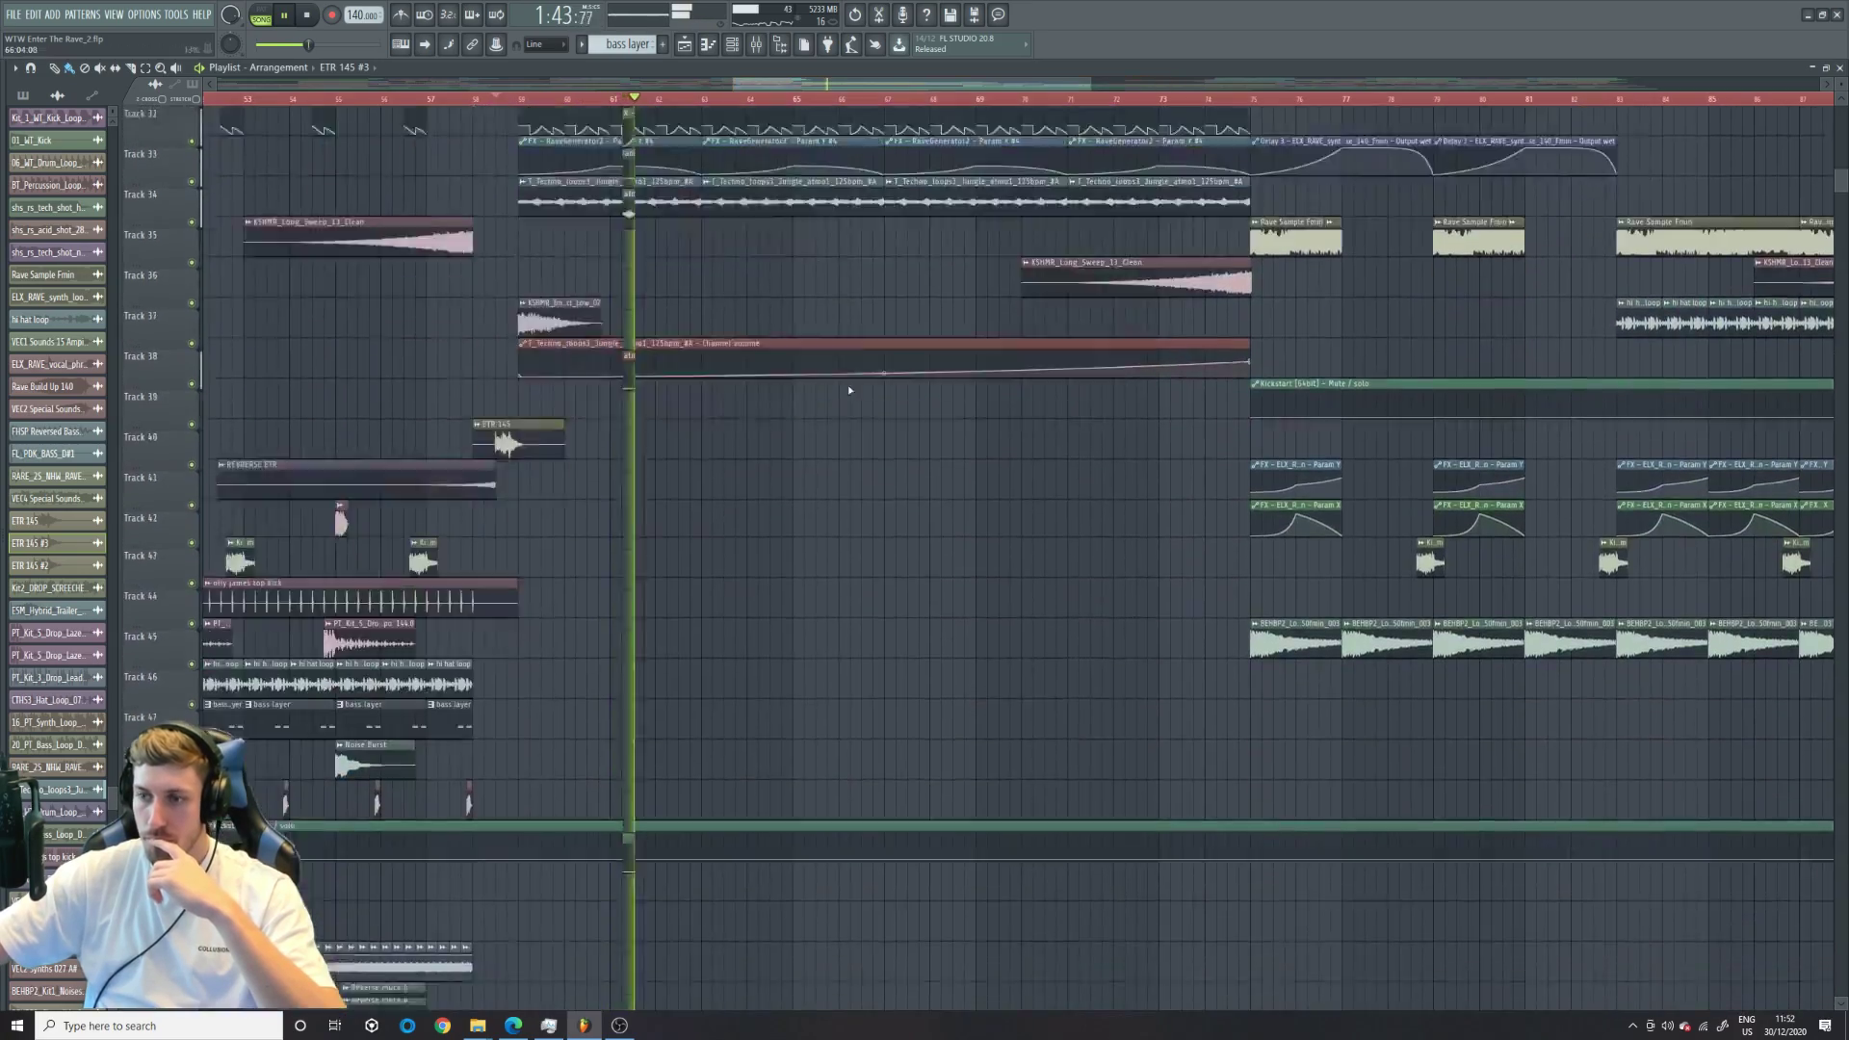
{"action": "scroll", "coordinate": [847, 378], "scroll_direction": "up", "scroll_amount": 7}
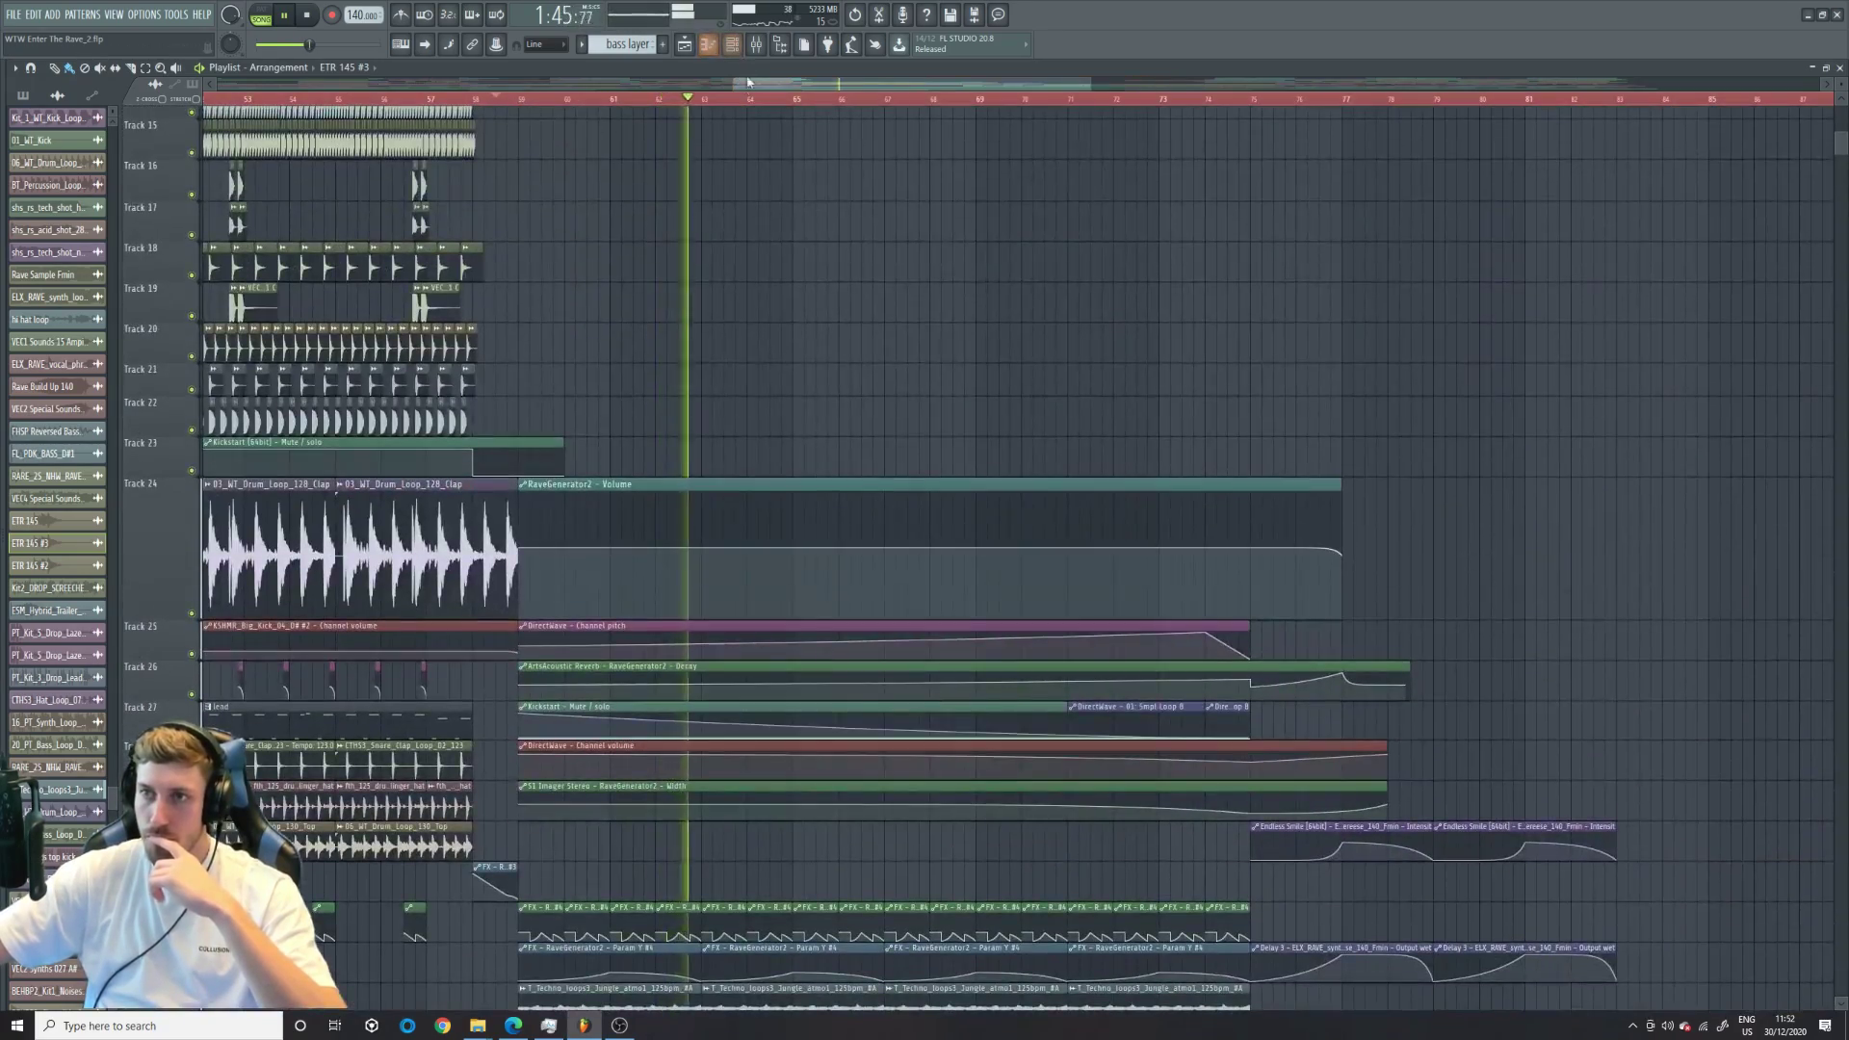
{"action": "left_click_drag", "start_coordinate": [744, 87], "coordinate": [786, 86]}
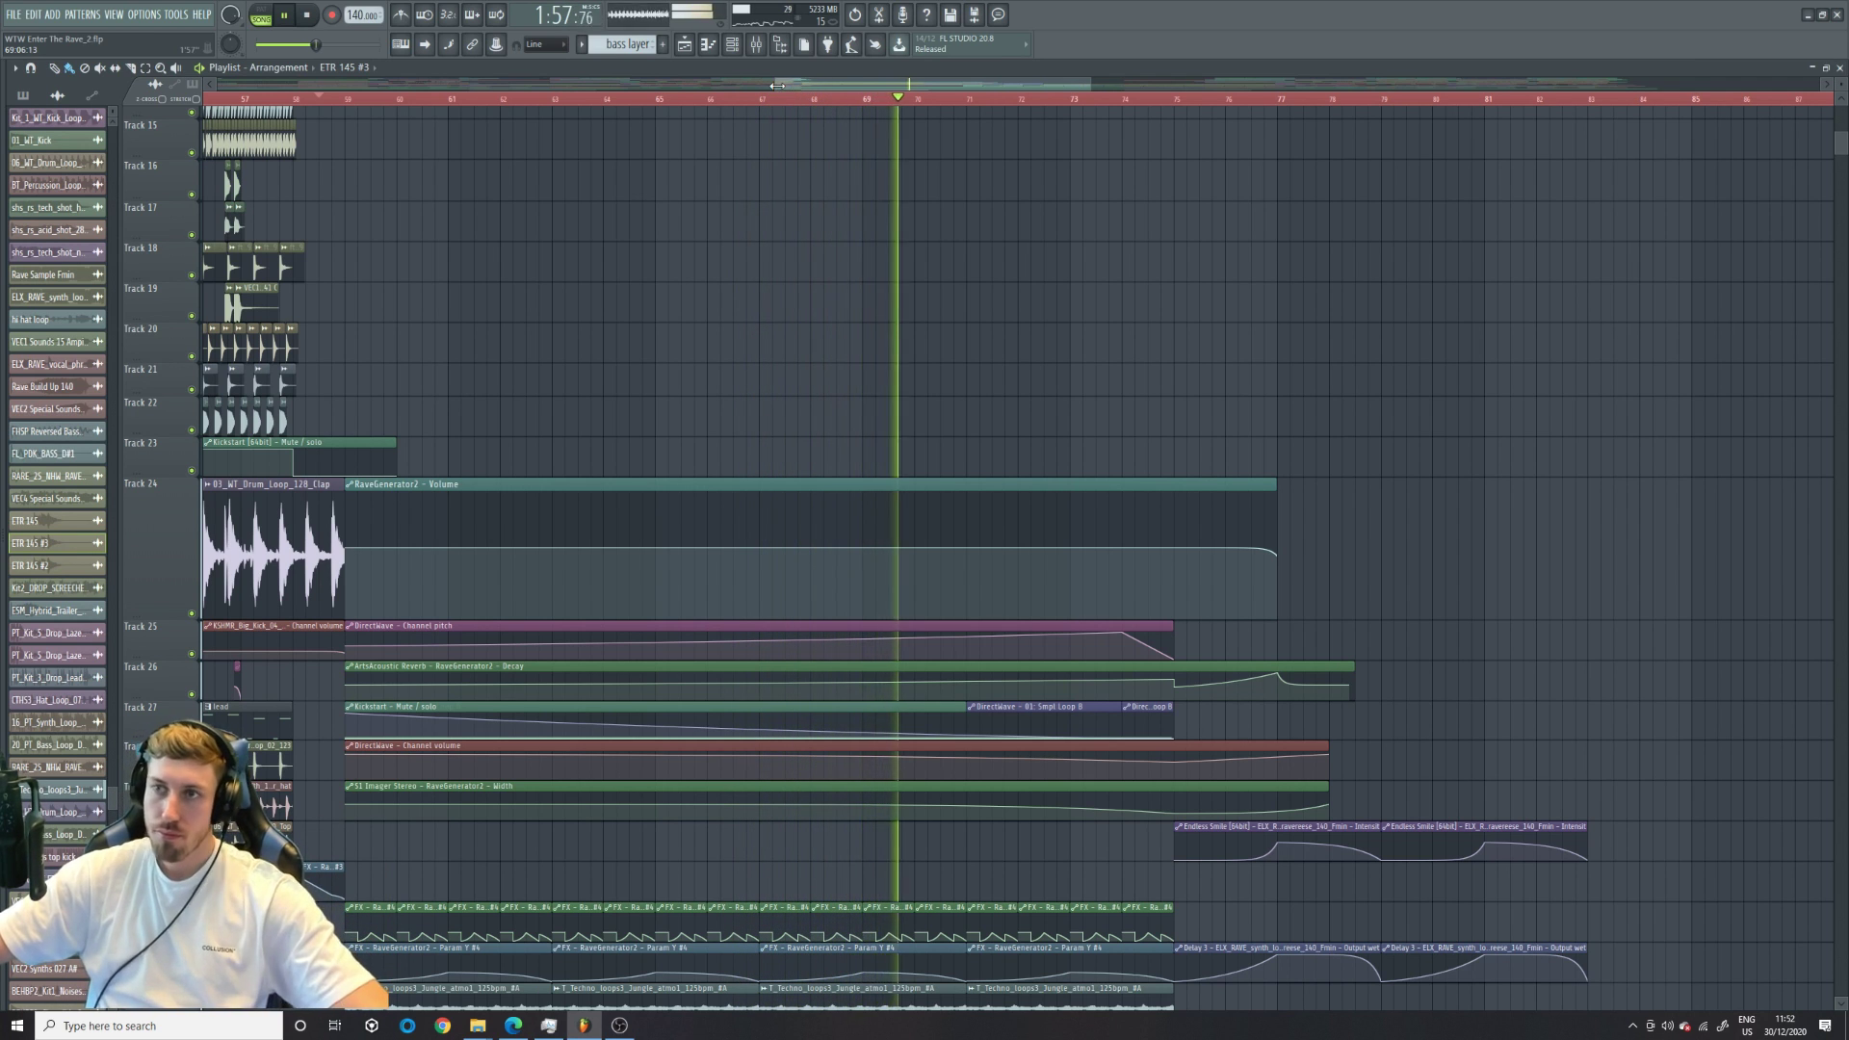
{"action": "left_click_drag", "start_coordinate": [776, 85], "coordinate": [791, 85]}
{"action": "scroll", "coordinate": [839, 281], "scroll_direction": "down", "scroll_amount": 6}
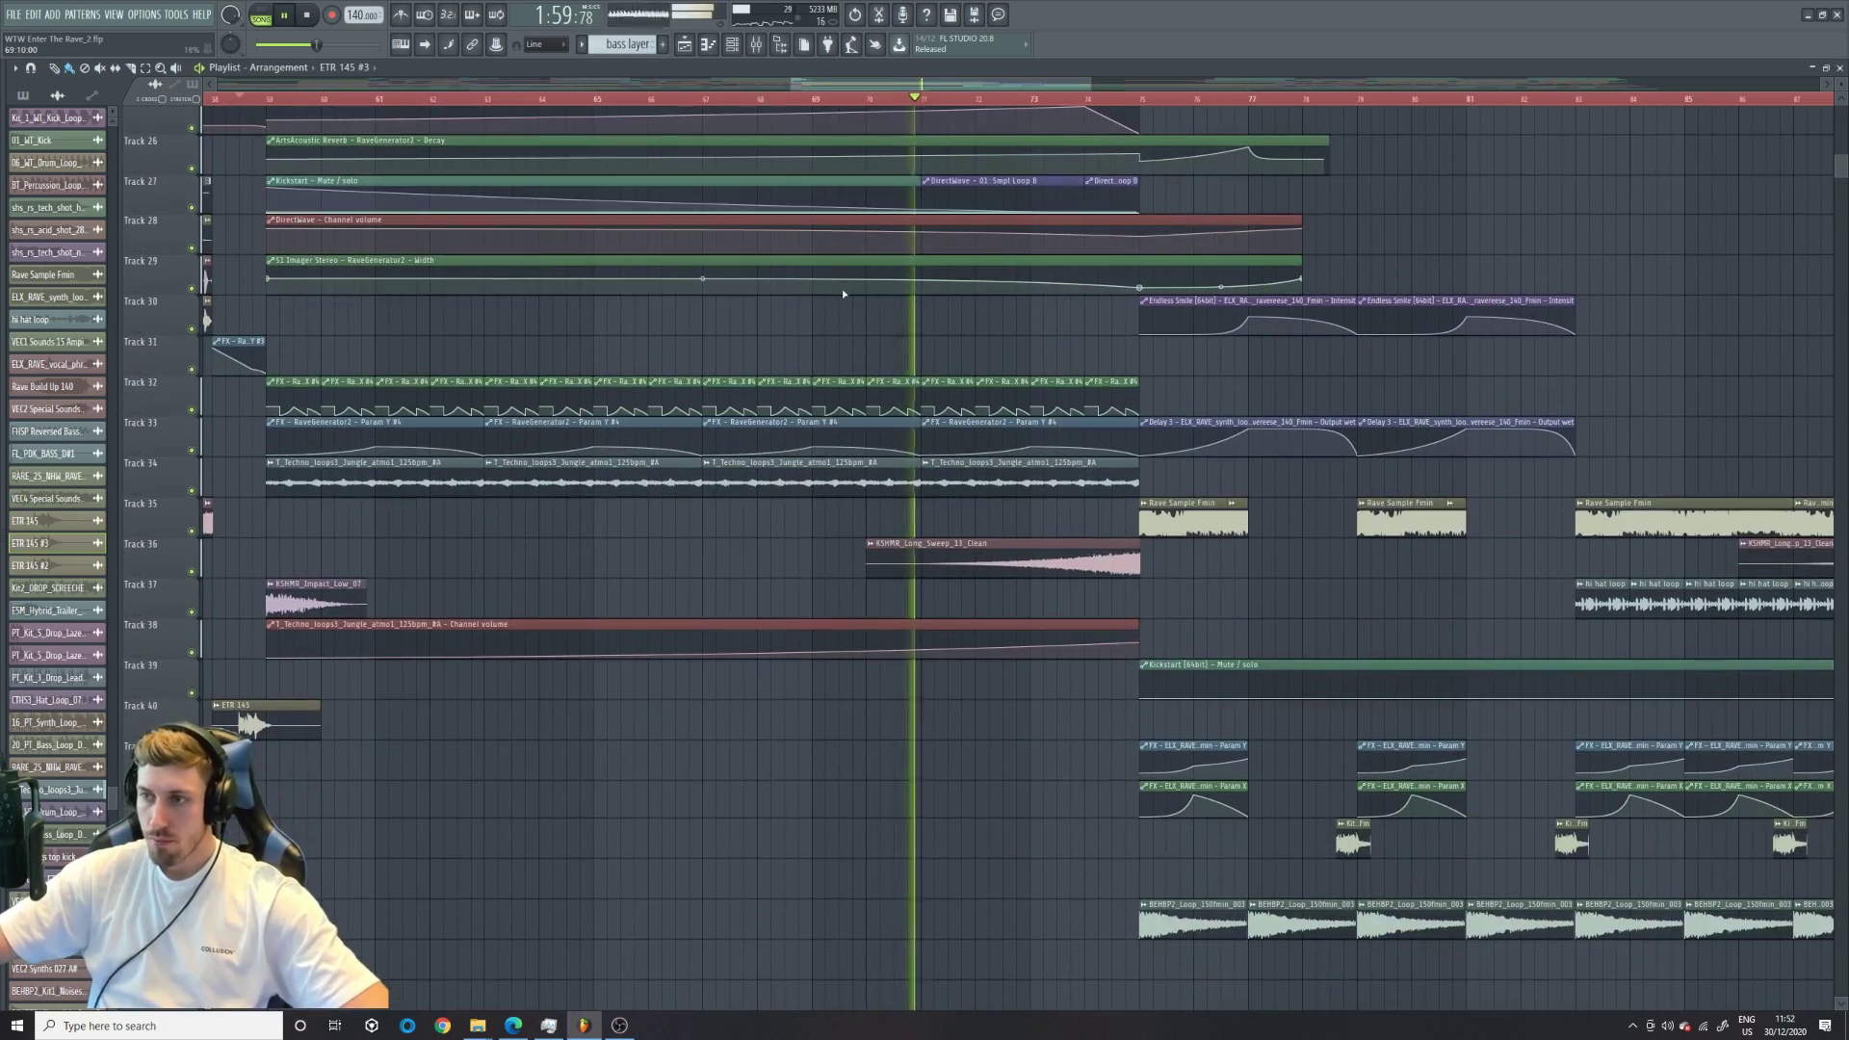